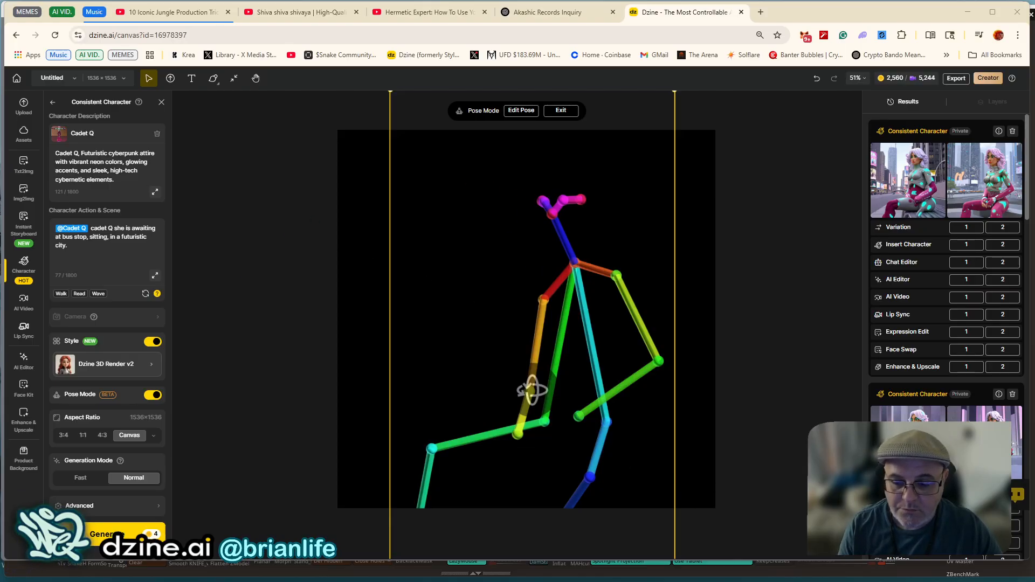
Choose the existing Cadet Q character for the consistent character generation.
{"action": "mouse_move", "coordinate": [391, 578]}
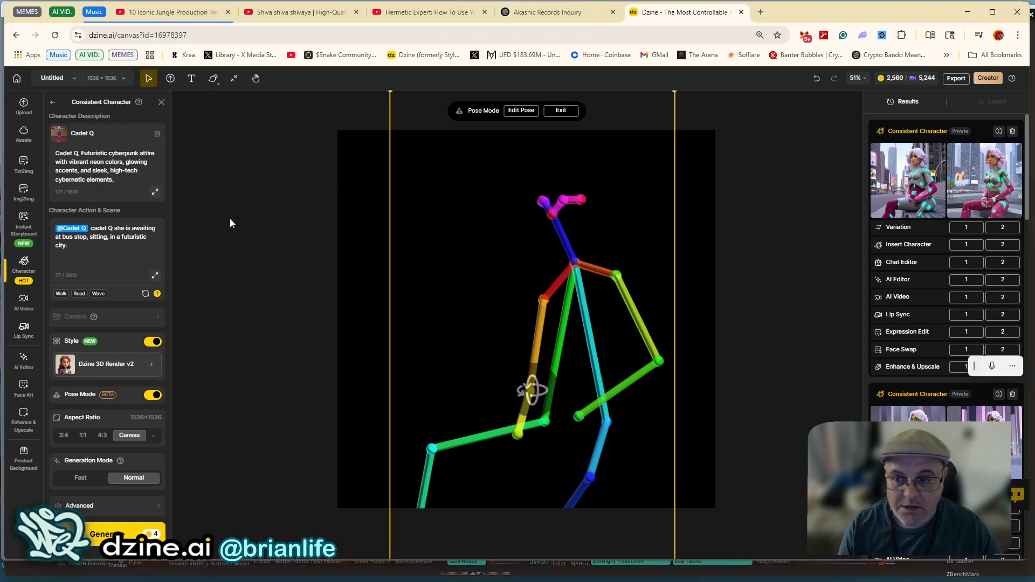
{"action": "left_click", "coordinate": [70, 139]}
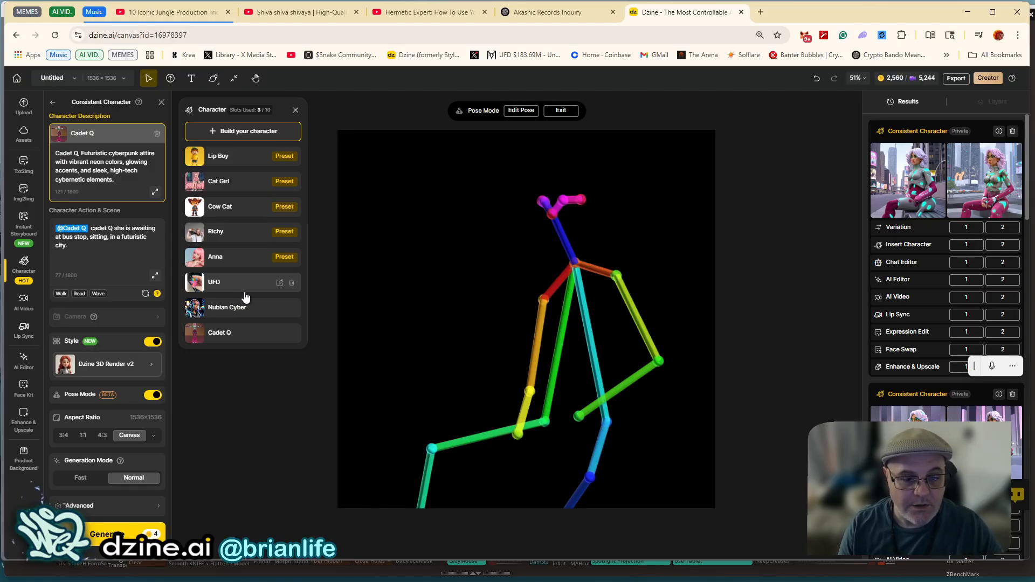
{"action": "left_click", "coordinate": [242, 330]}
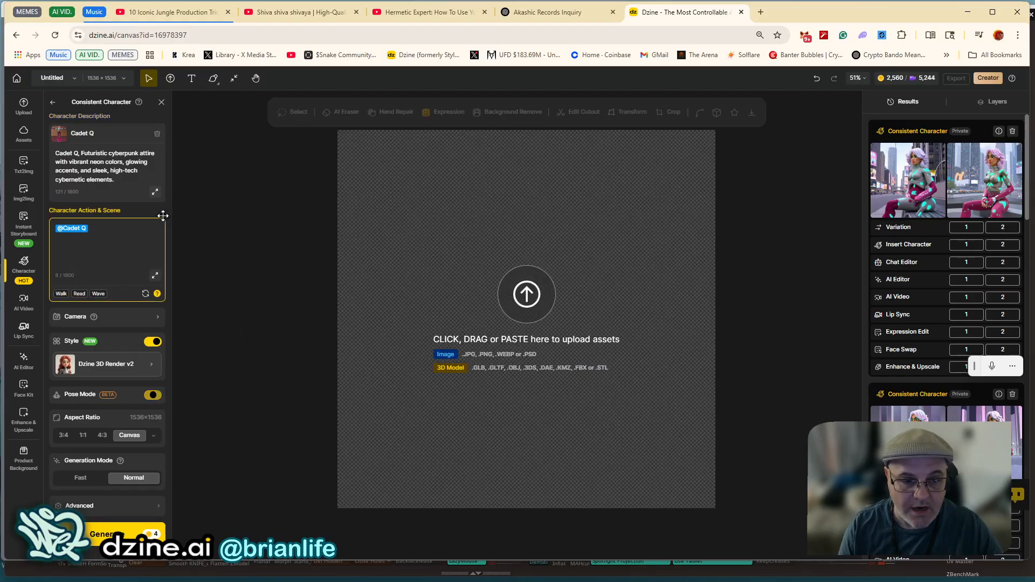
Review Cadet Q's character name and reference images in the character editor, and save the character.
{"action": "mouse_move", "coordinate": [100, 147]}
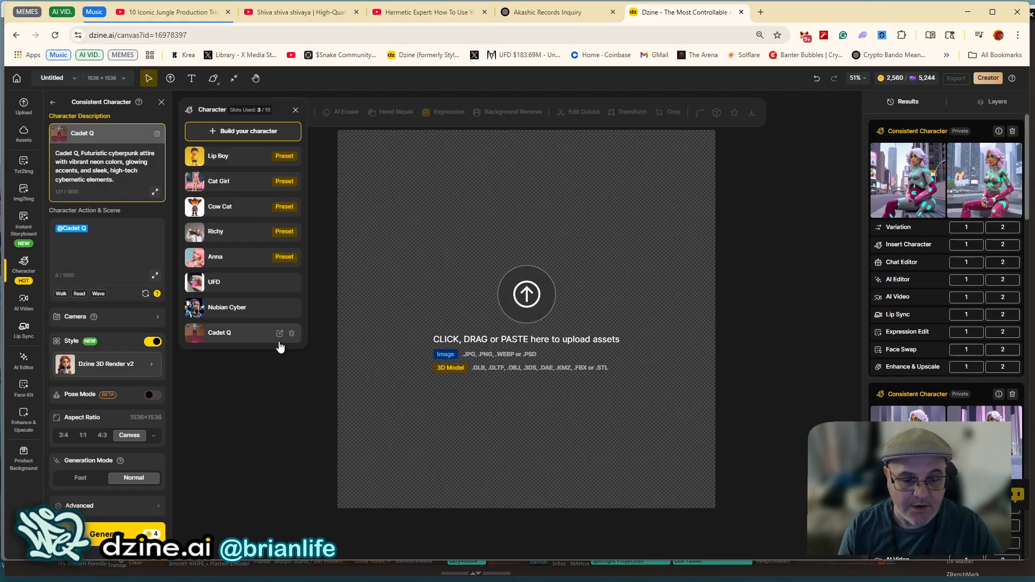
{"action": "left_click", "coordinate": [277, 335]}
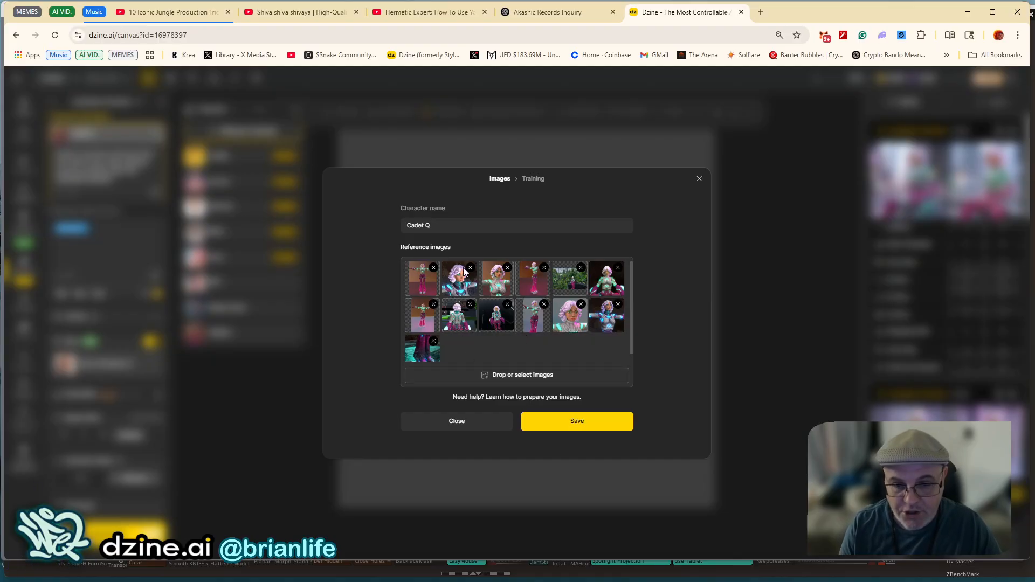
{"action": "left_click", "coordinate": [434, 225]}
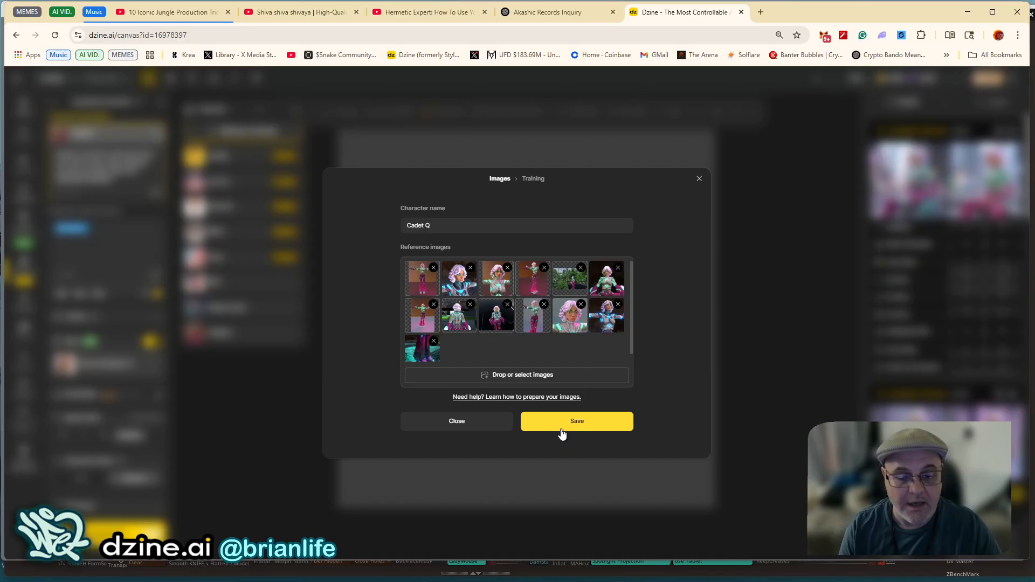
{"action": "left_click", "coordinate": [536, 418]}
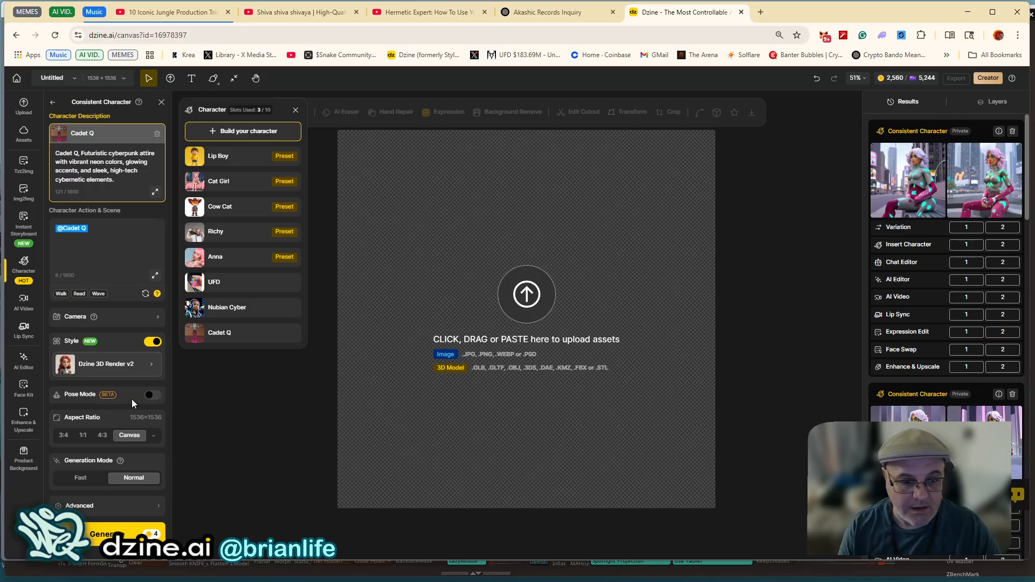
Turn on Pose Mode, accept the T-pose bone alignment, and apply the wide-stance standing reference pose with one arm stretched outward.
{"action": "left_click", "coordinate": [152, 396]}
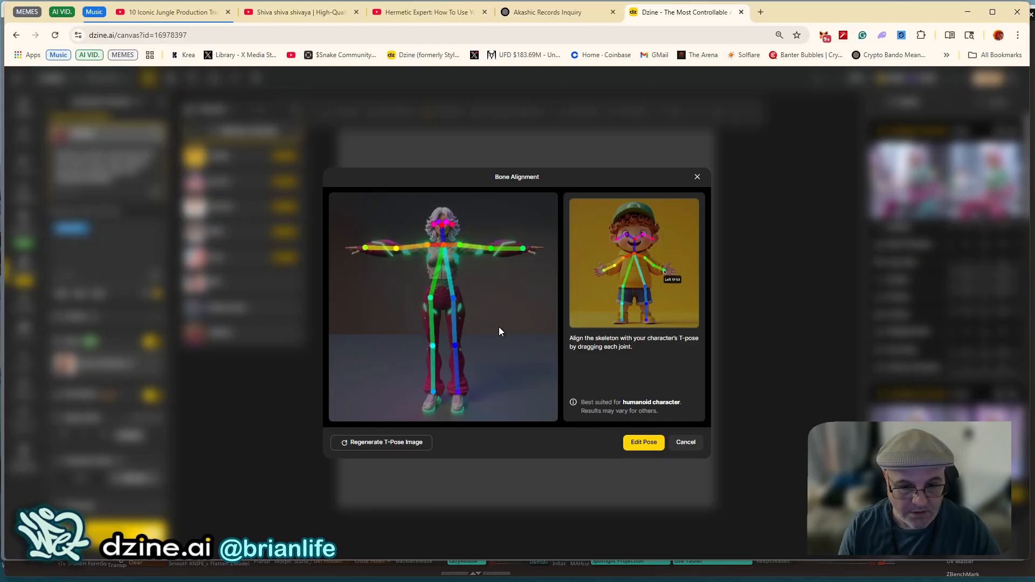
{"action": "left_click", "coordinate": [640, 445]}
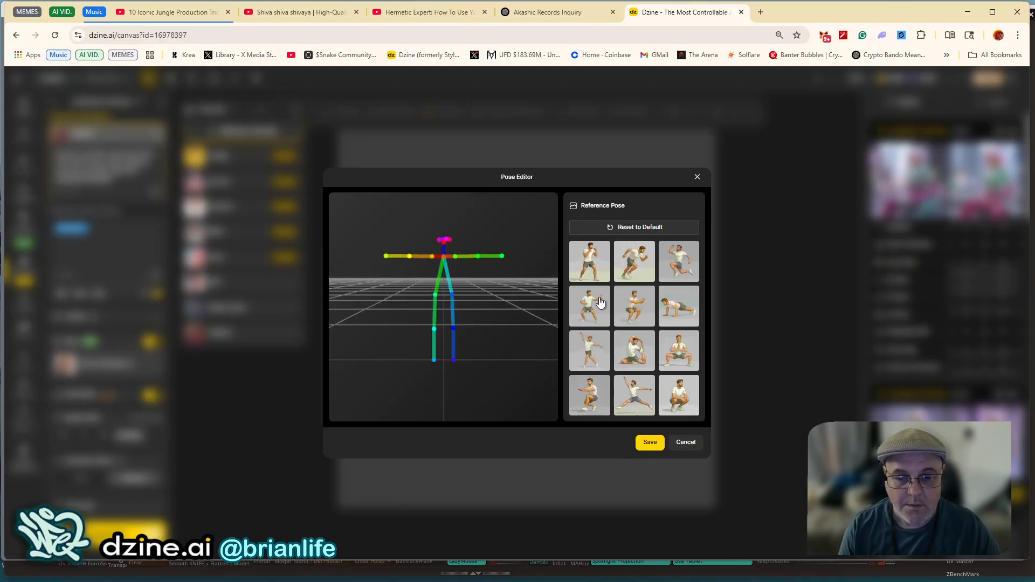
{"action": "left_click", "coordinate": [634, 270]}
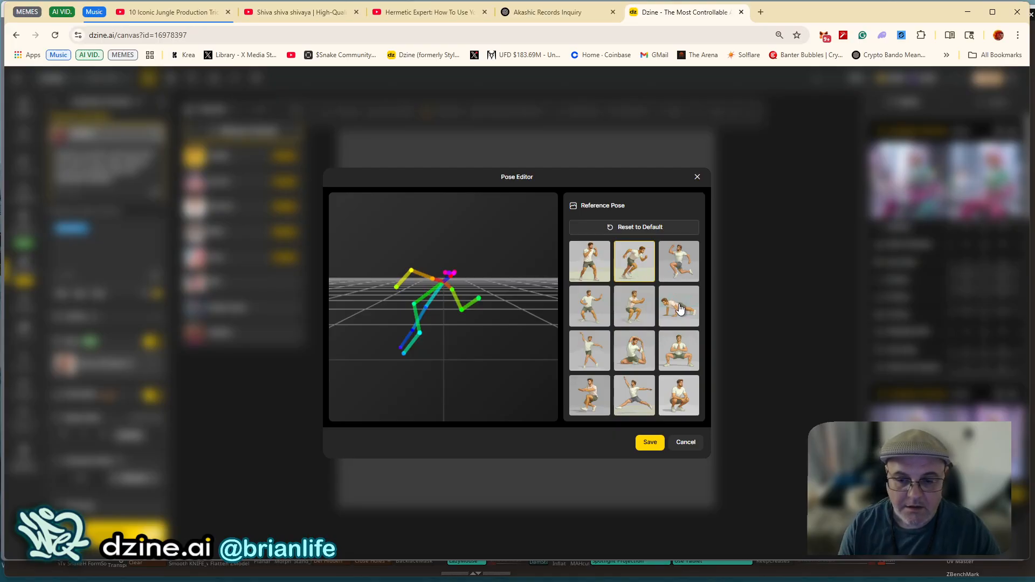
{"action": "left_click", "coordinate": [681, 310]}
{"action": "left_click", "coordinate": [646, 358]}
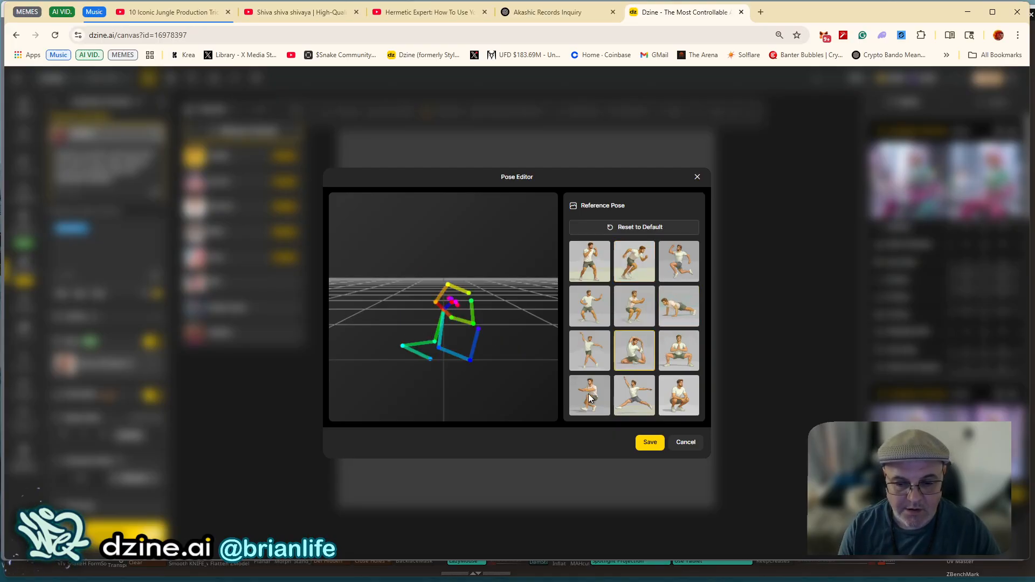
{"action": "left_click", "coordinate": [589, 305]}
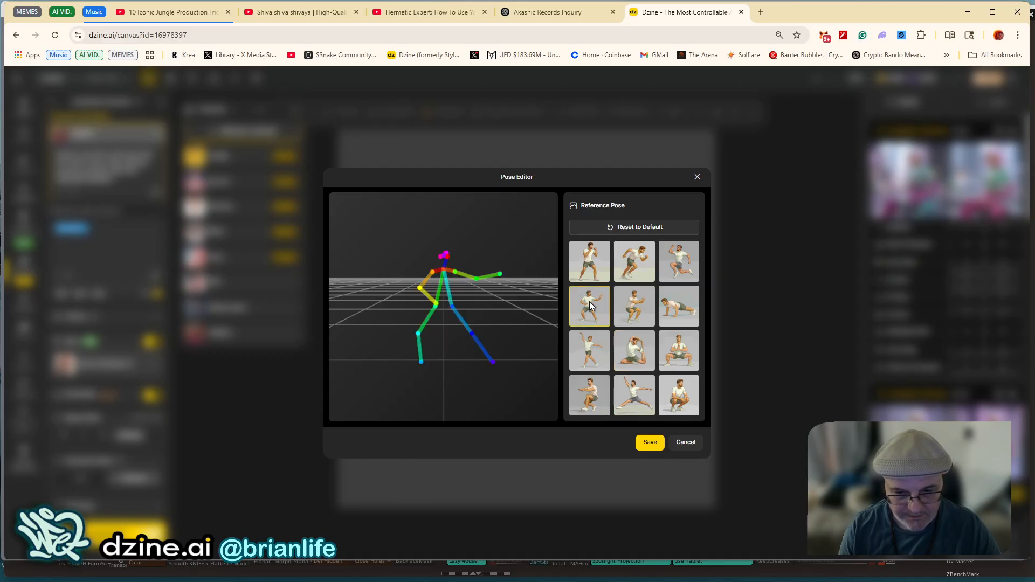
Raise the skeleton's right hand above the head, lower the left elbow beside the torso, and save the pose.
{"action": "left_click_drag", "start_coordinate": [436, 304], "coordinate": [381, 207]}
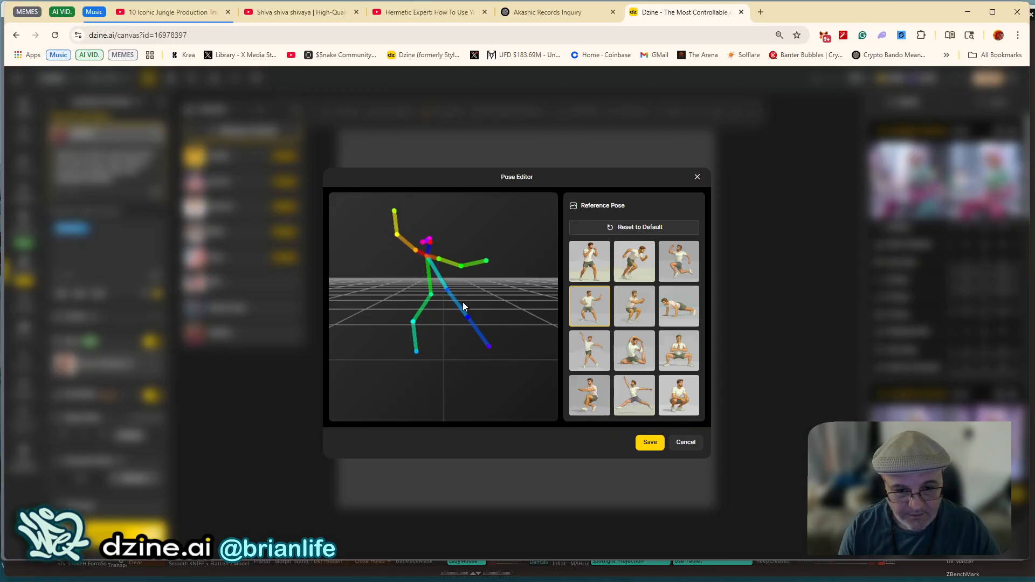
{"action": "left_click_drag", "start_coordinate": [467, 308], "coordinate": [507, 316]}
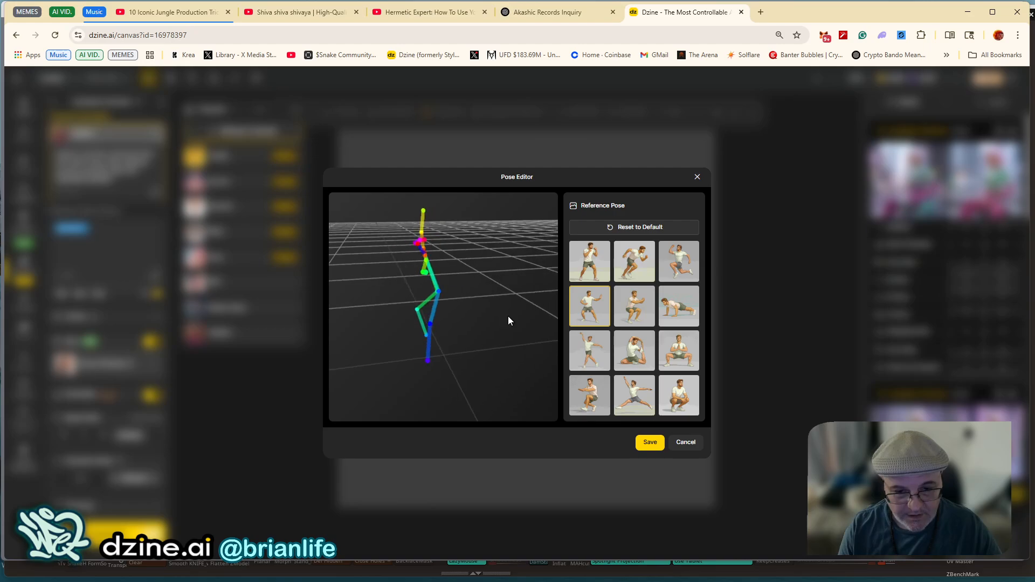
{"action": "left_click_drag", "start_coordinate": [434, 330], "coordinate": [444, 259]}
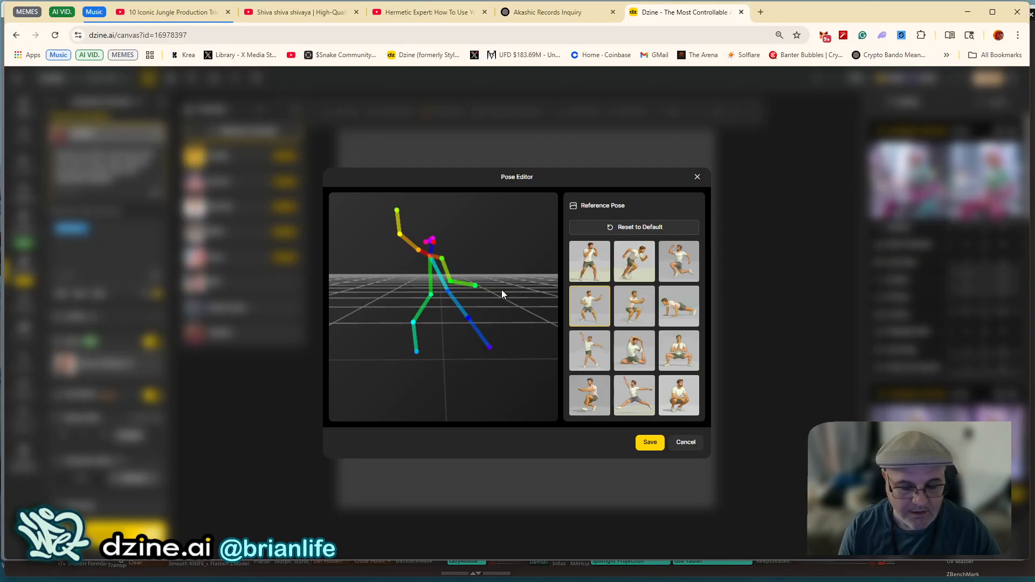
{"action": "left_click_drag", "start_coordinate": [501, 289], "coordinate": [455, 286]}
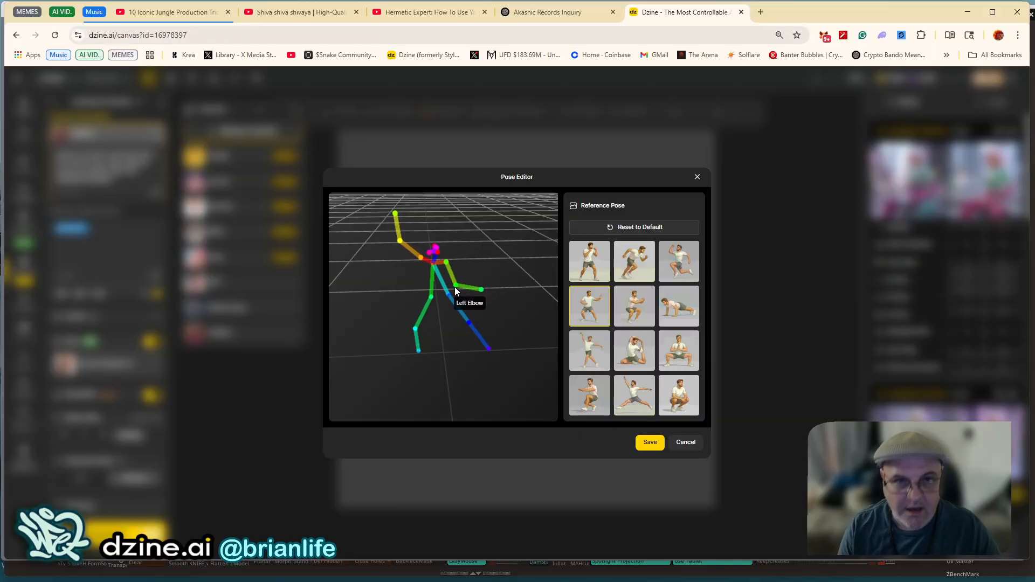
{"action": "left_click_drag", "start_coordinate": [453, 244], "coordinate": [500, 283]}
{"action": "left_click_drag", "start_coordinate": [528, 354], "coordinate": [528, 340]}
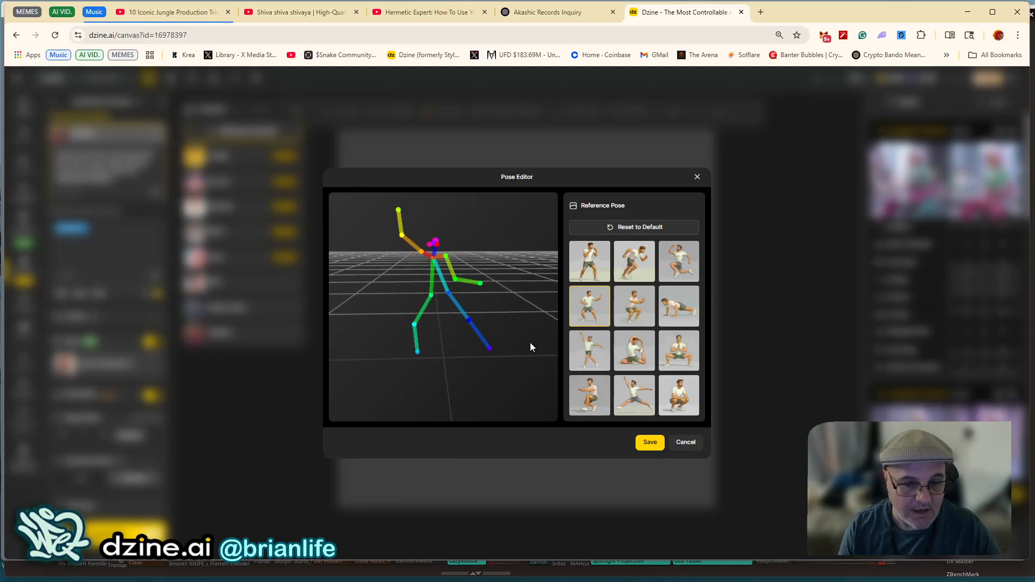
{"action": "left_click", "coordinate": [645, 444]}
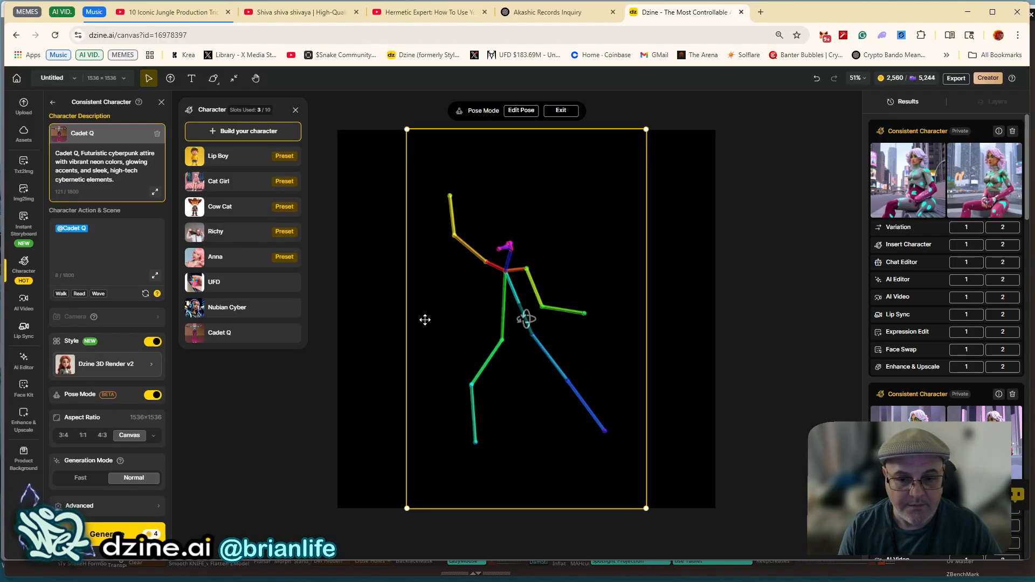
Enlarge the pose skeleton to fill most of the canvas height, turn it slightly in 3D, and position it near the canvas centre.
{"action": "left_click_drag", "start_coordinate": [491, 281], "coordinate": [481, 282]}
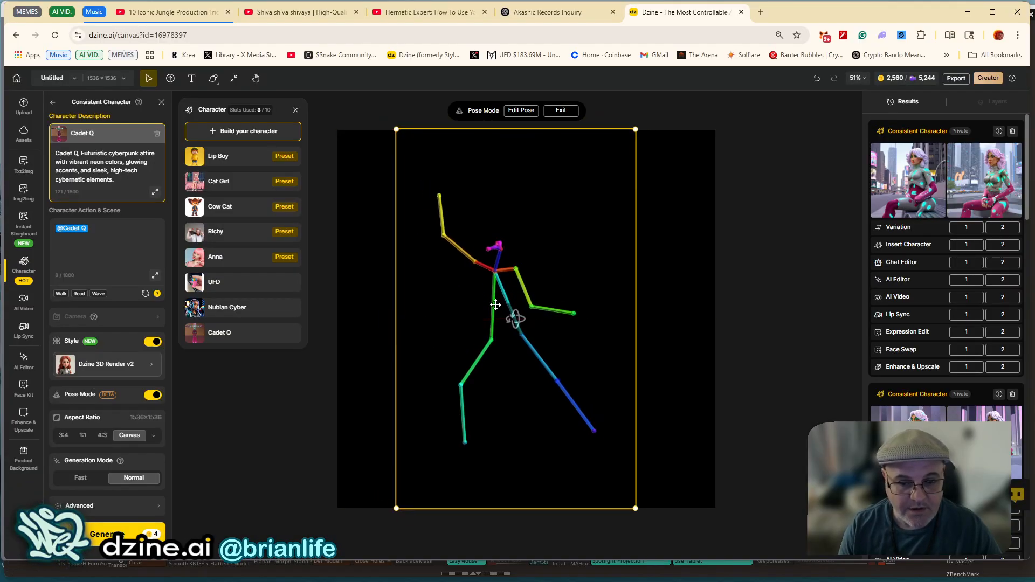
{"action": "left_click_drag", "start_coordinate": [515, 319], "coordinate": [471, 341]}
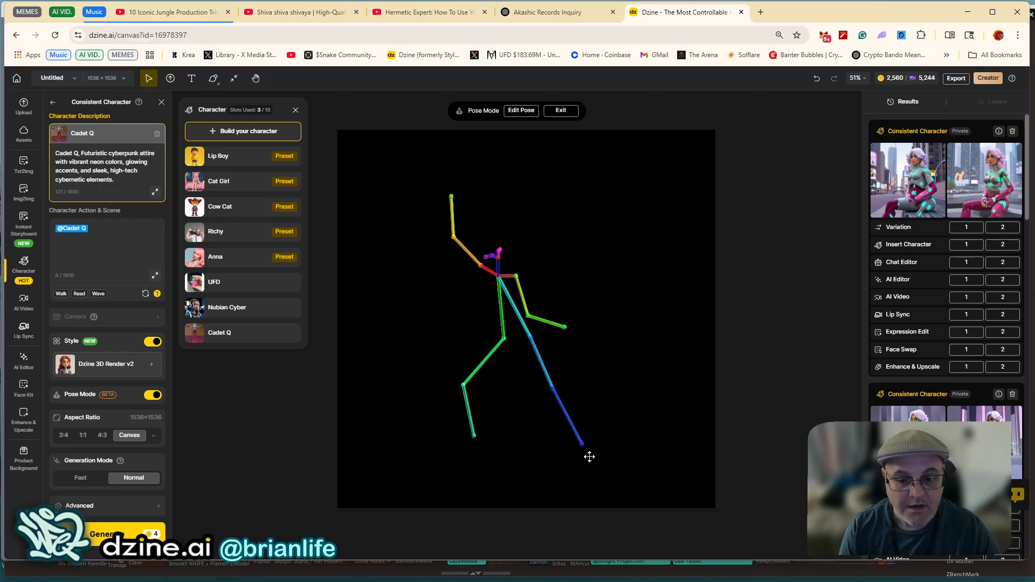
{"action": "left_click", "coordinate": [563, 416]}
{"action": "left_click_drag", "start_coordinate": [635, 509], "coordinate": [731, 543]}
{"action": "left_click_drag", "start_coordinate": [512, 411], "coordinate": [492, 373]}
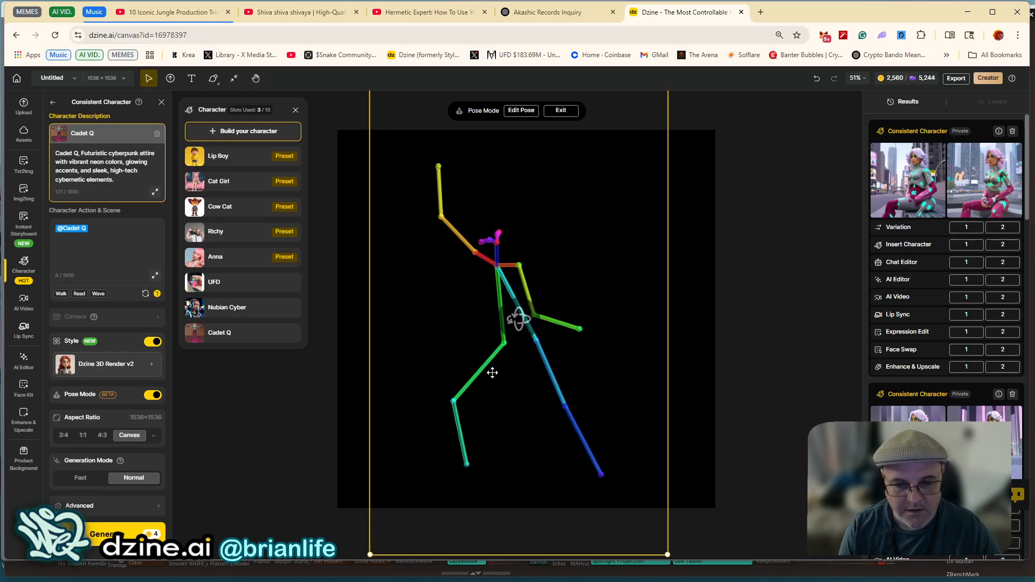
{"action": "left_click_drag", "start_coordinate": [516, 318], "coordinate": [508, 346]}
{"action": "left_click_drag", "start_coordinate": [511, 409], "coordinate": [525, 331]}
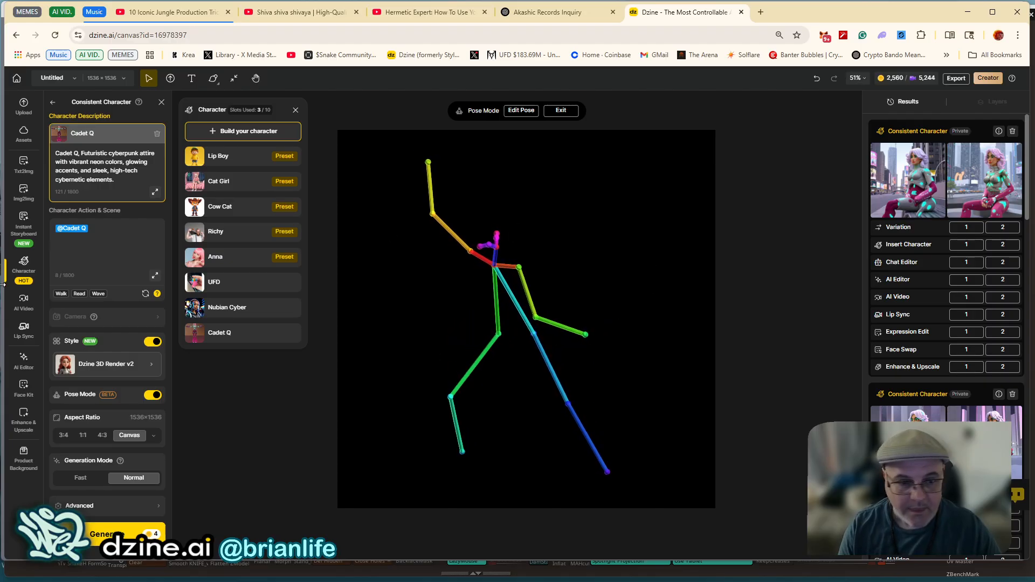
{"action": "left_click", "coordinate": [519, 320]}
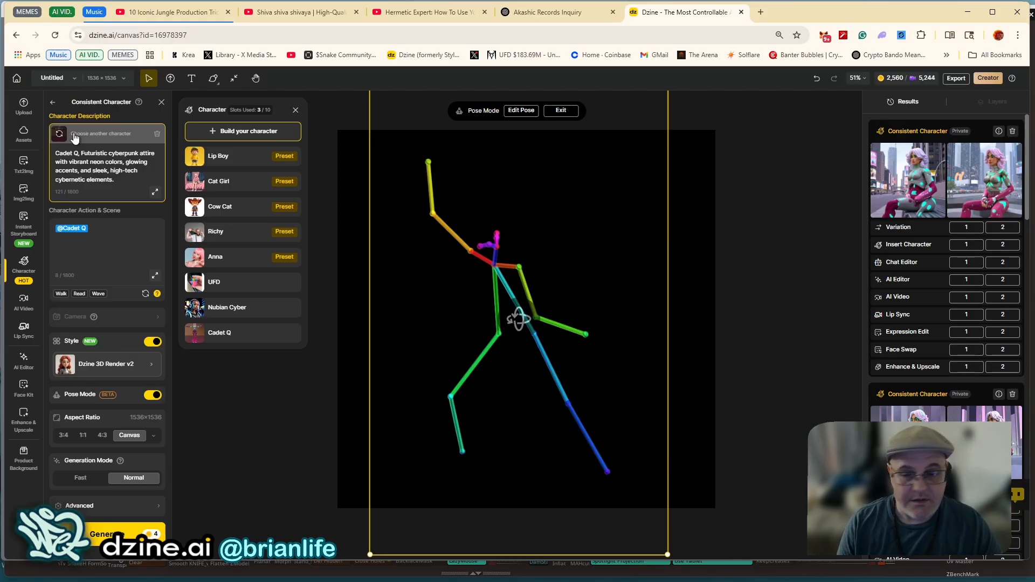
Examine the previews of the earlier Consistent Character results, including the seated and dancing images.
{"action": "left_click", "coordinate": [926, 170]}
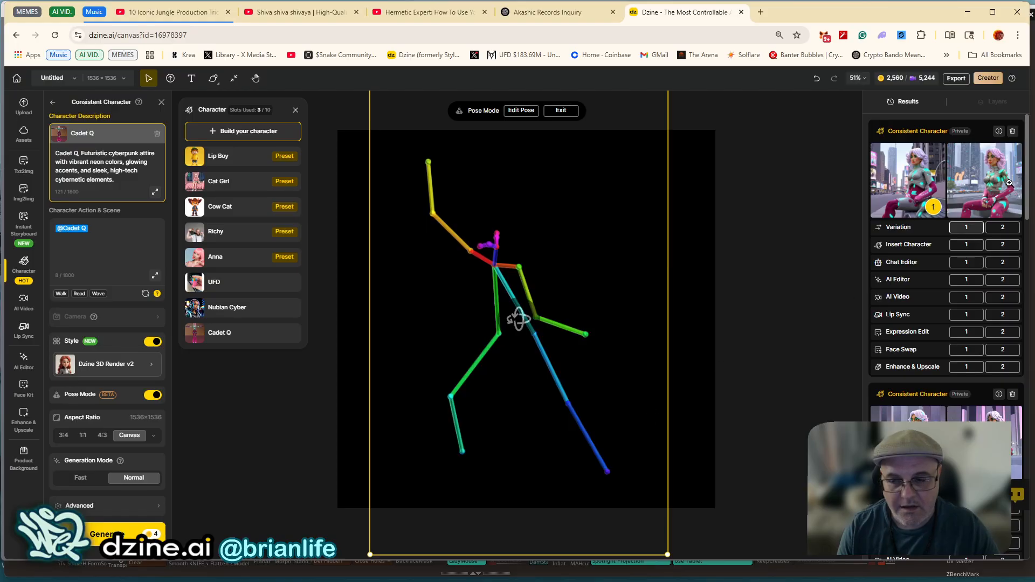
{"action": "mouse_move", "coordinate": [996, 195]}
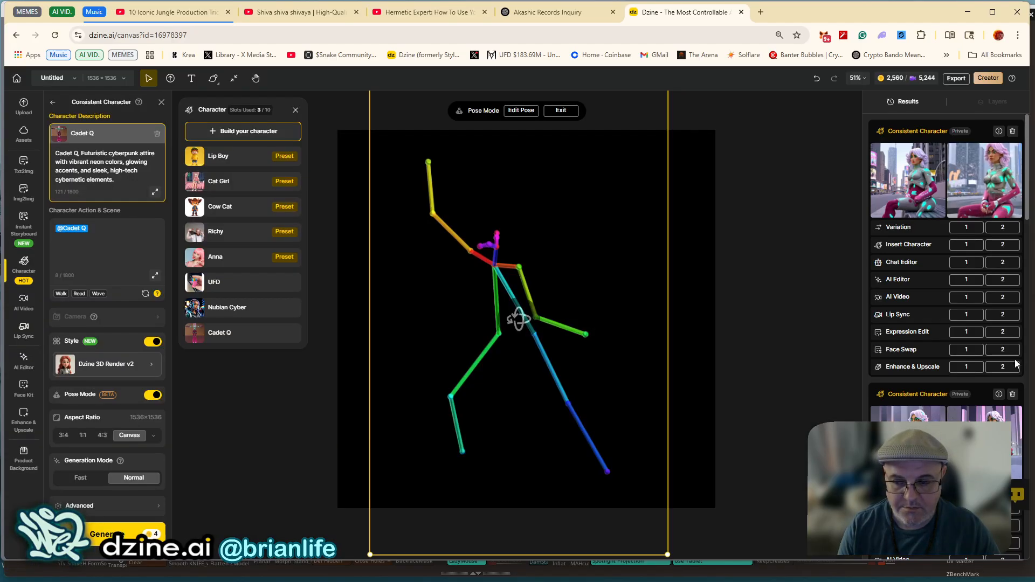
{"action": "mouse_move", "coordinate": [988, 444]}
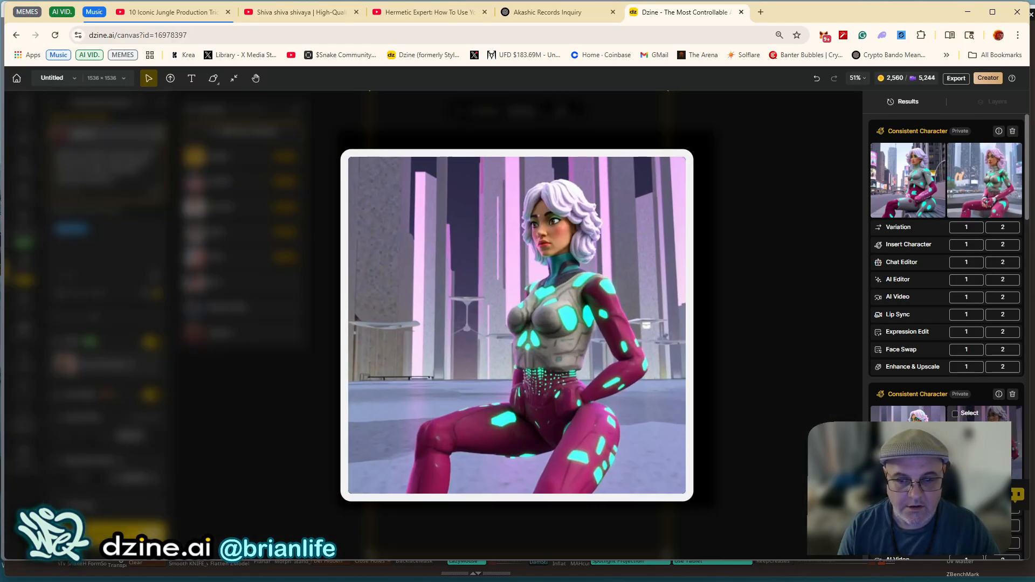
{"action": "mouse_move", "coordinate": [908, 418]}
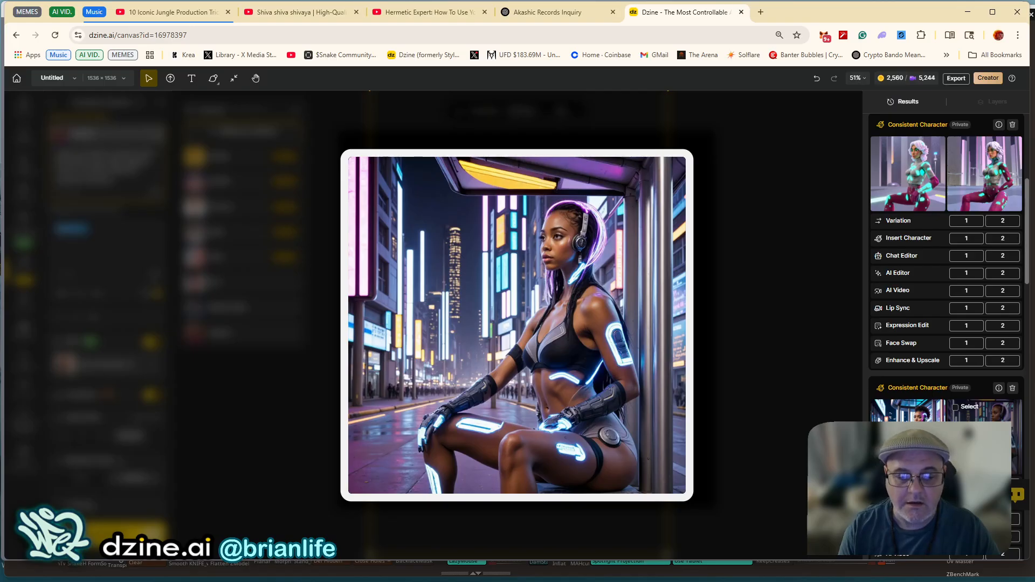
{"action": "mouse_move", "coordinate": [908, 439]}
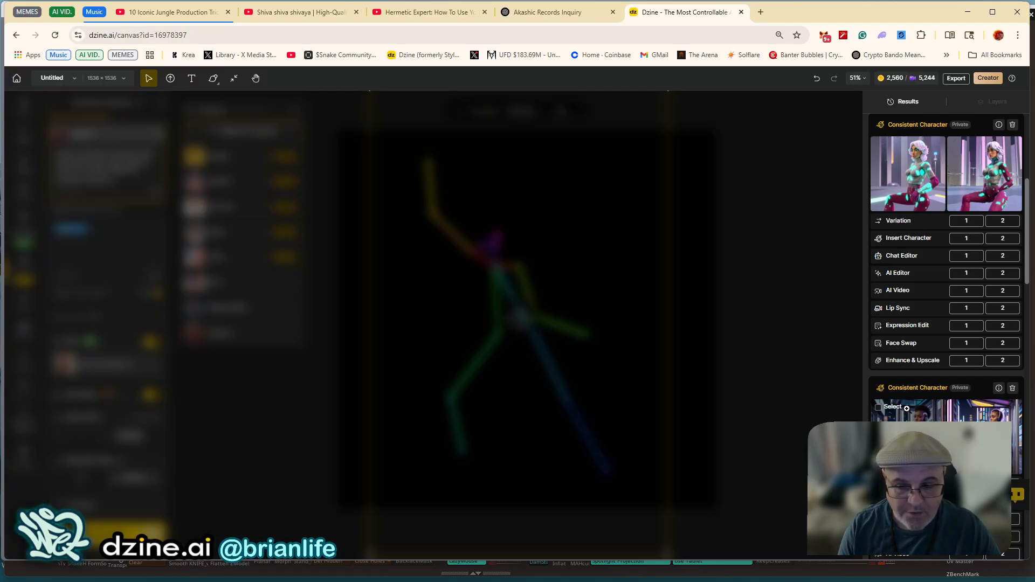
{"action": "mouse_move", "coordinate": [907, 408]}
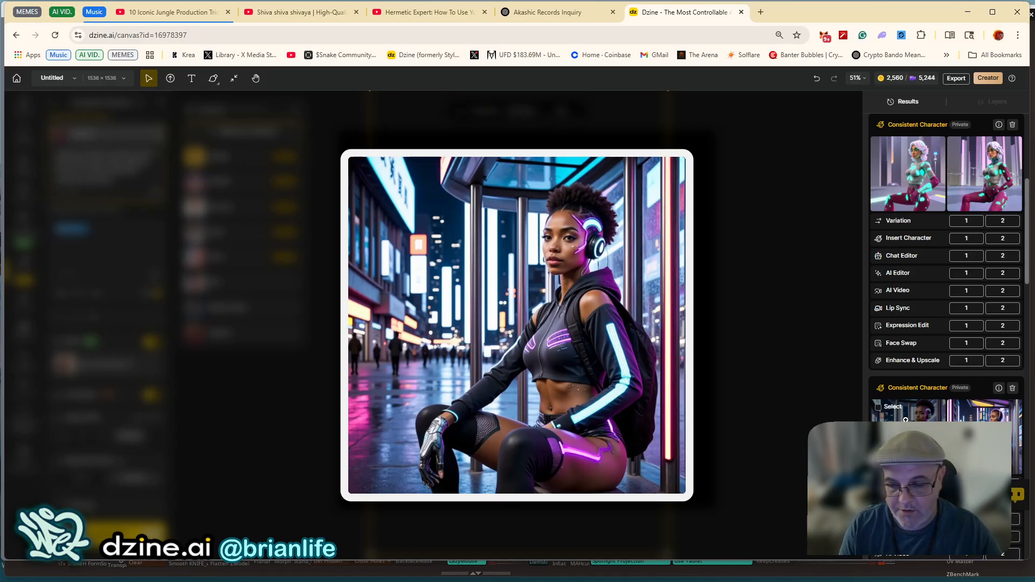
{"action": "scroll", "coordinate": [904, 421], "scroll_direction": "down", "scroll_amount": 1}
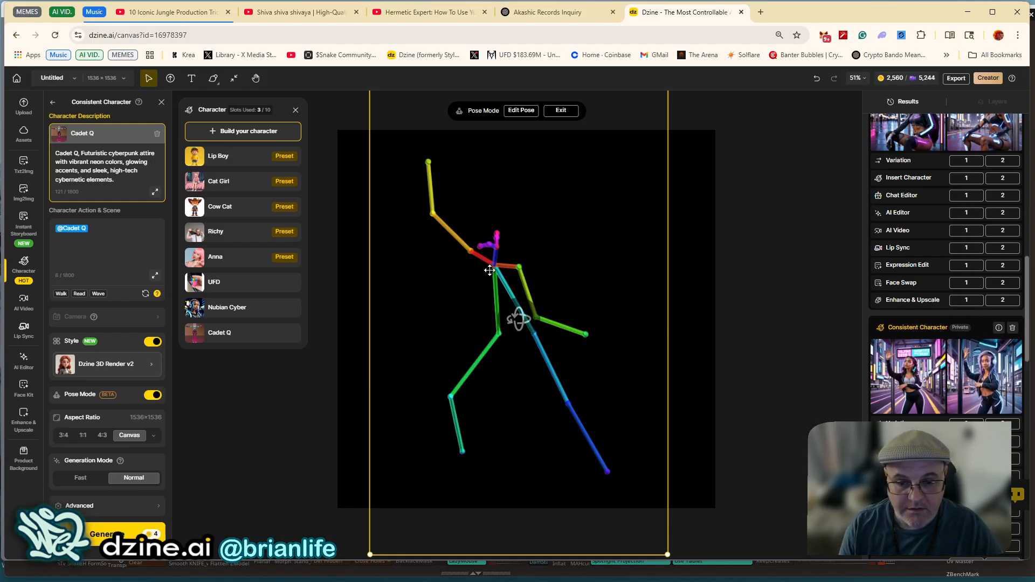
{"action": "mouse_move", "coordinate": [913, 381]}
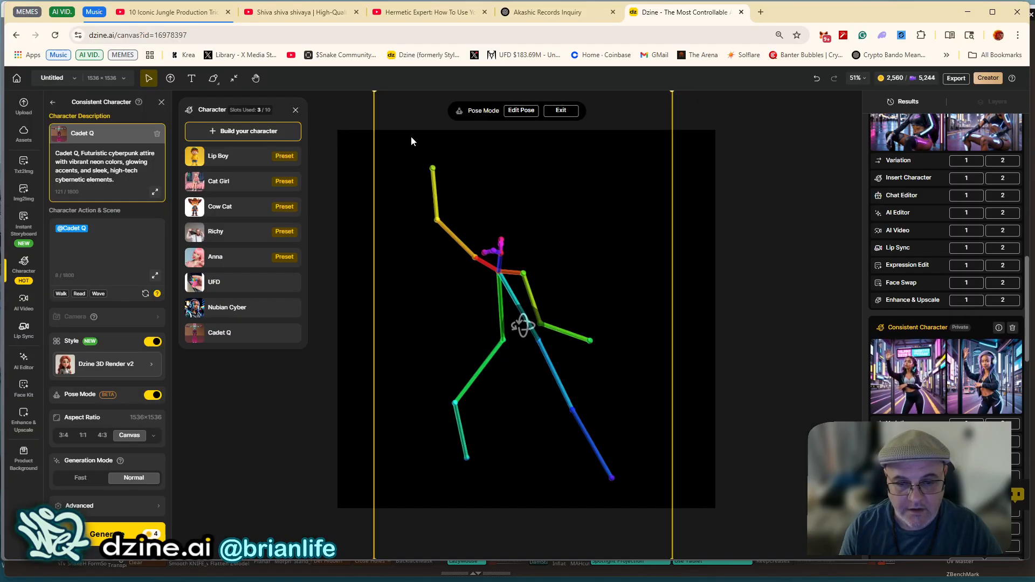
Rotate the pose skeleton slightly in 3D on the canvas to adjust its facing direction.
{"action": "left_click_drag", "start_coordinate": [523, 334], "coordinate": [539, 315]}
{"action": "scroll", "coordinate": [952, 187], "scroll_direction": "up", "scroll_amount": 6}
{"action": "mouse_move", "coordinate": [72, 136]}
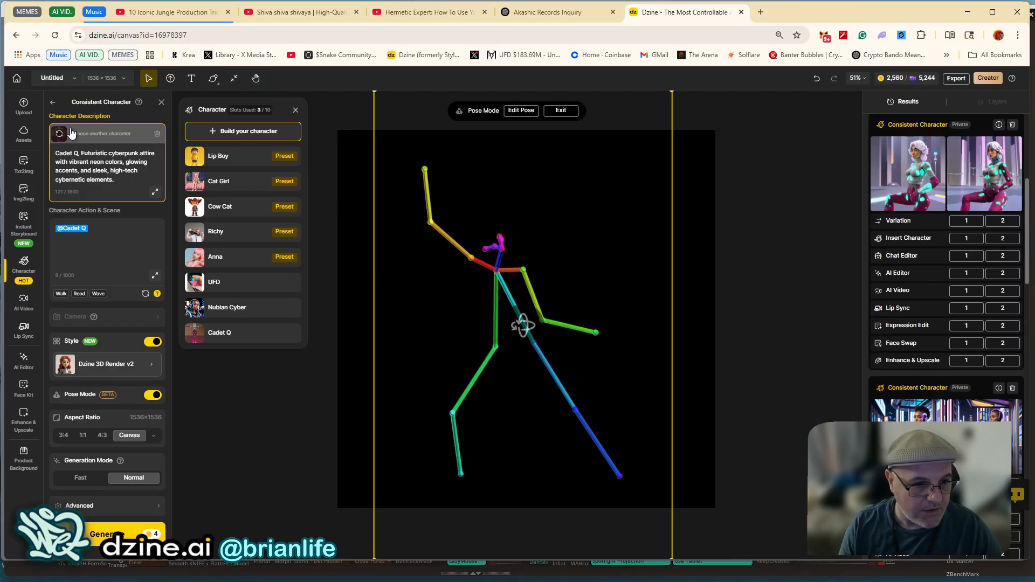
{"action": "left_click", "coordinate": [108, 229]}
{"action": "key", "text": "super+h"}
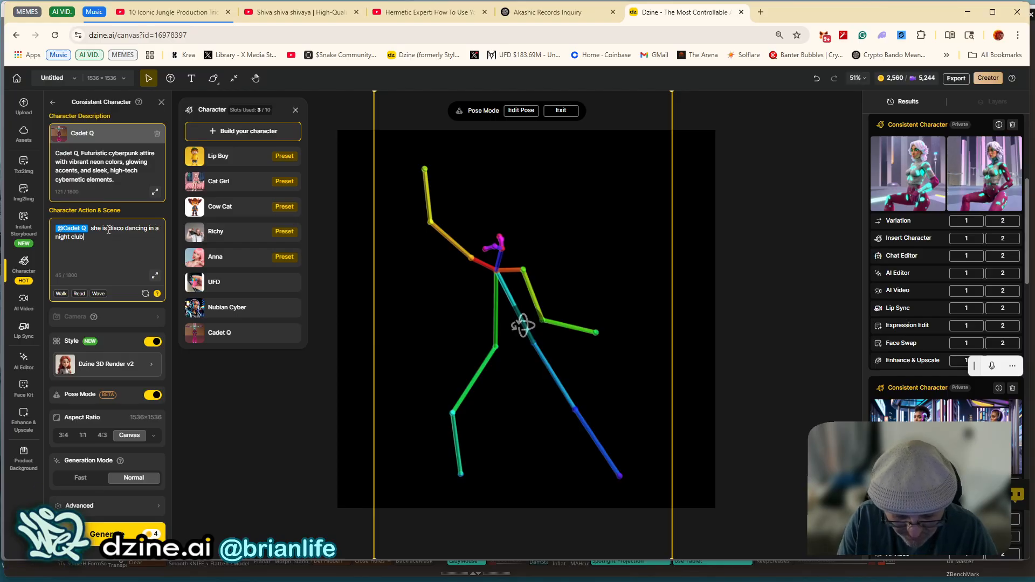
{"action": "type", "text": "with a disco ball"}
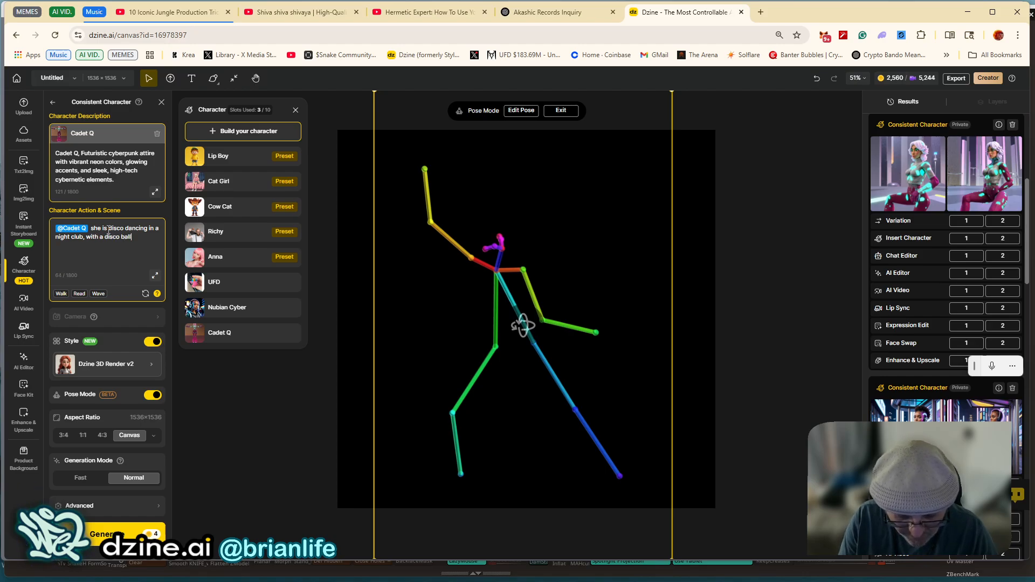
{"action": "type", "text": ", and t"}
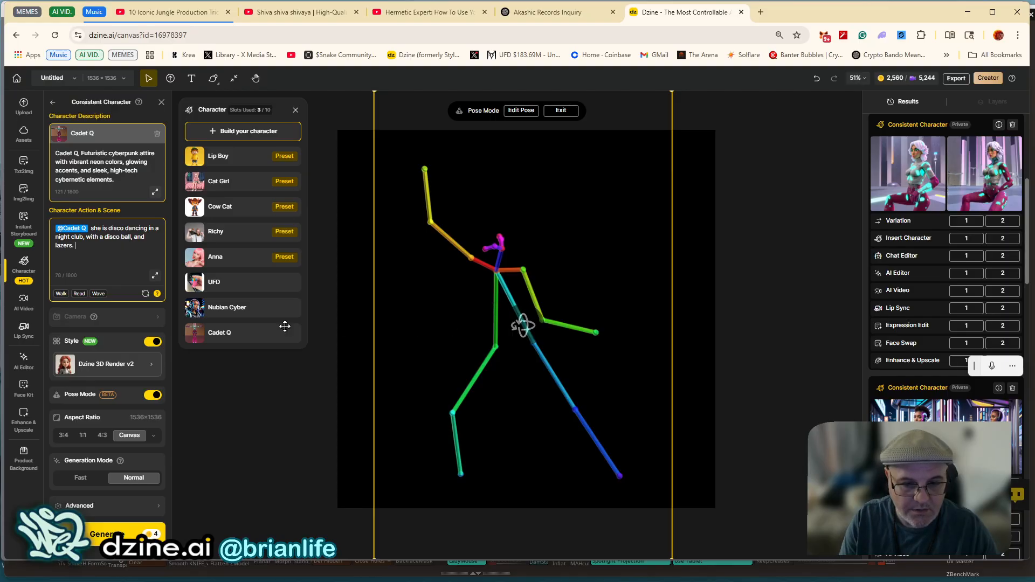
{"action": "left_click", "coordinate": [95, 367]}
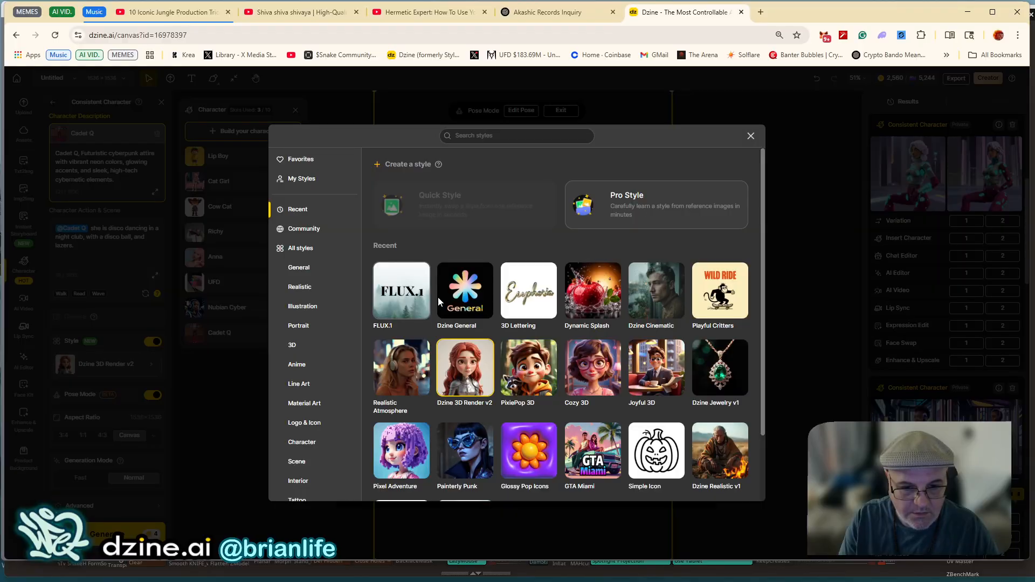
{"action": "left_click", "coordinate": [453, 298]}
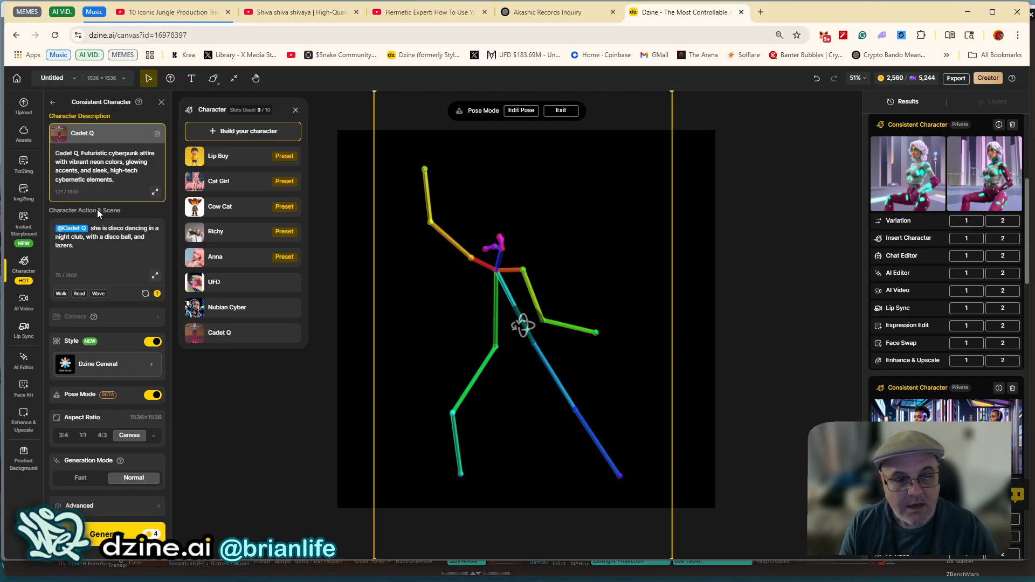
{"action": "mouse_move", "coordinate": [64, 141]}
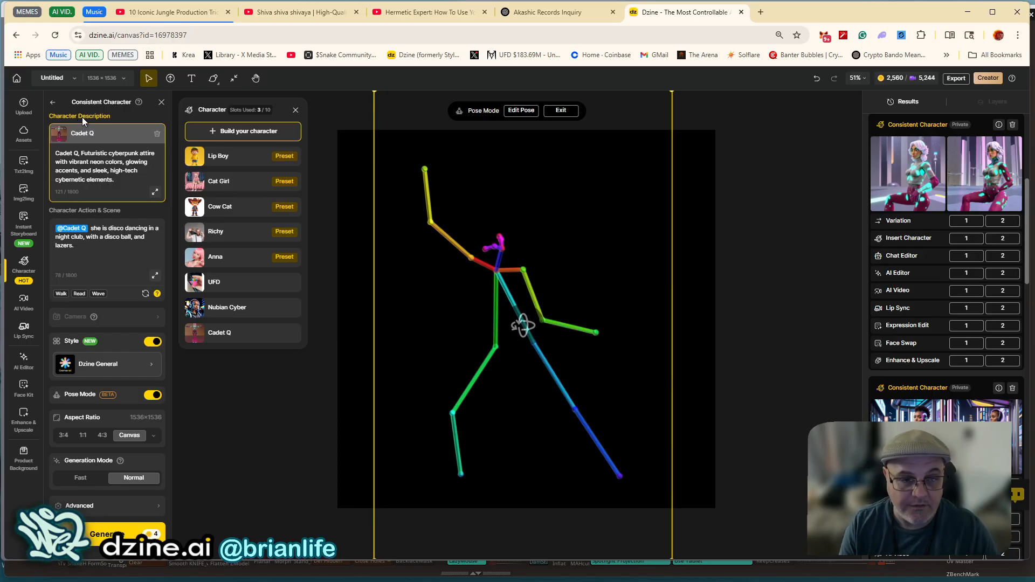
{"action": "left_click", "coordinate": [93, 539]}
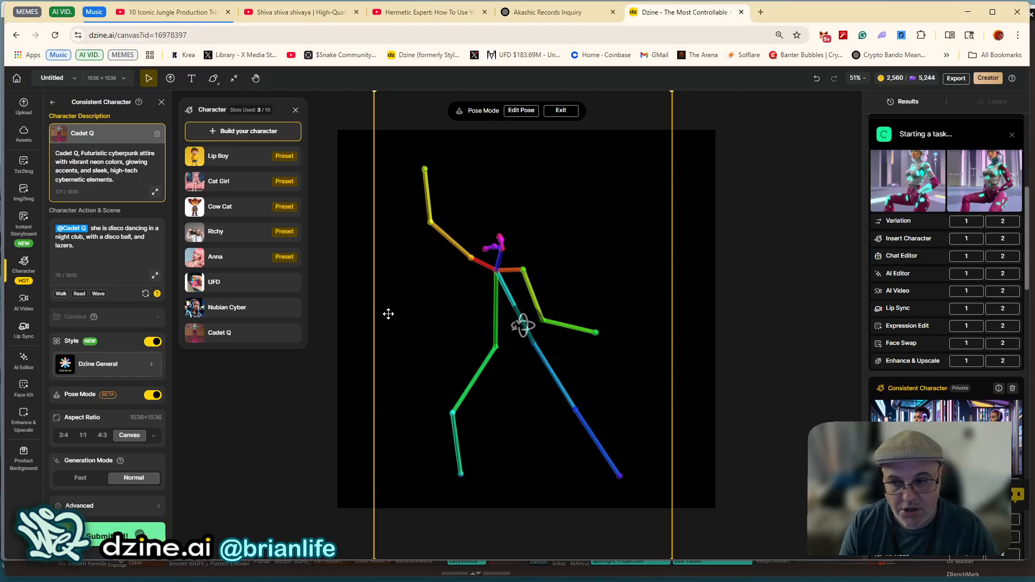
Examine the previews of the seated result and the completed disco dancing images while the generation runs.
{"action": "mouse_move", "coordinate": [953, 162]}
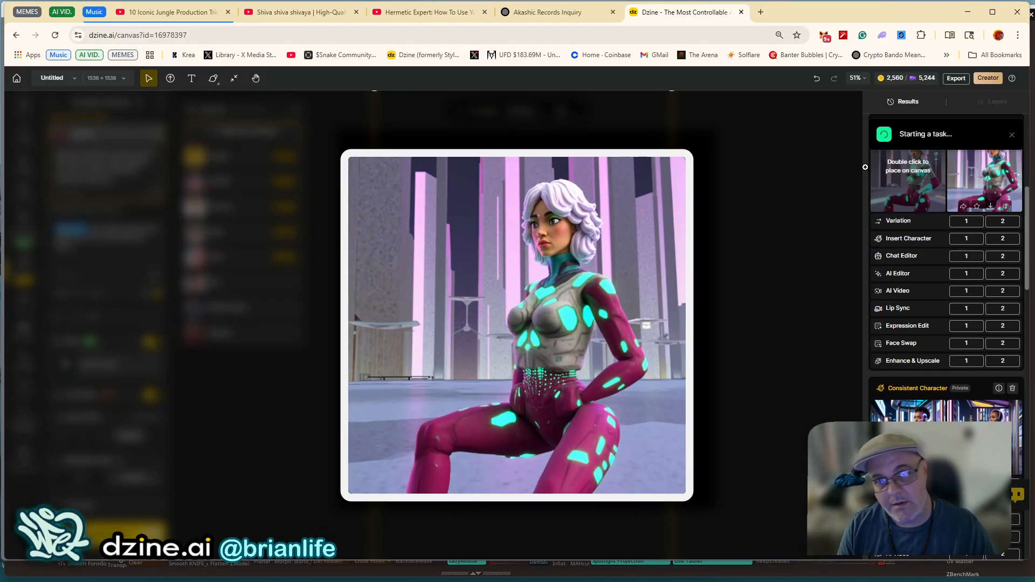
{"action": "mouse_move", "coordinate": [871, 162]}
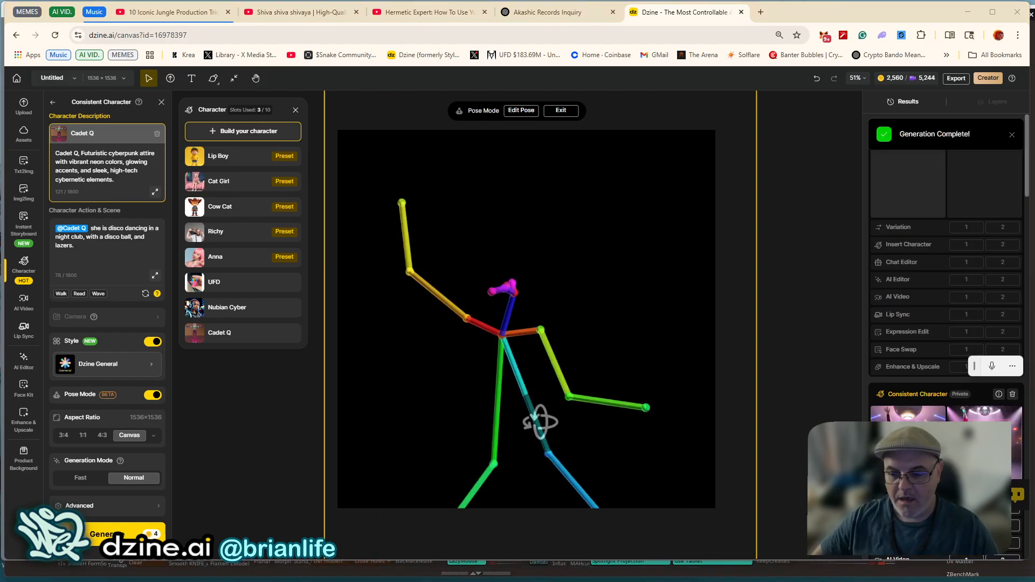
{"action": "mouse_move", "coordinate": [290, 578]}
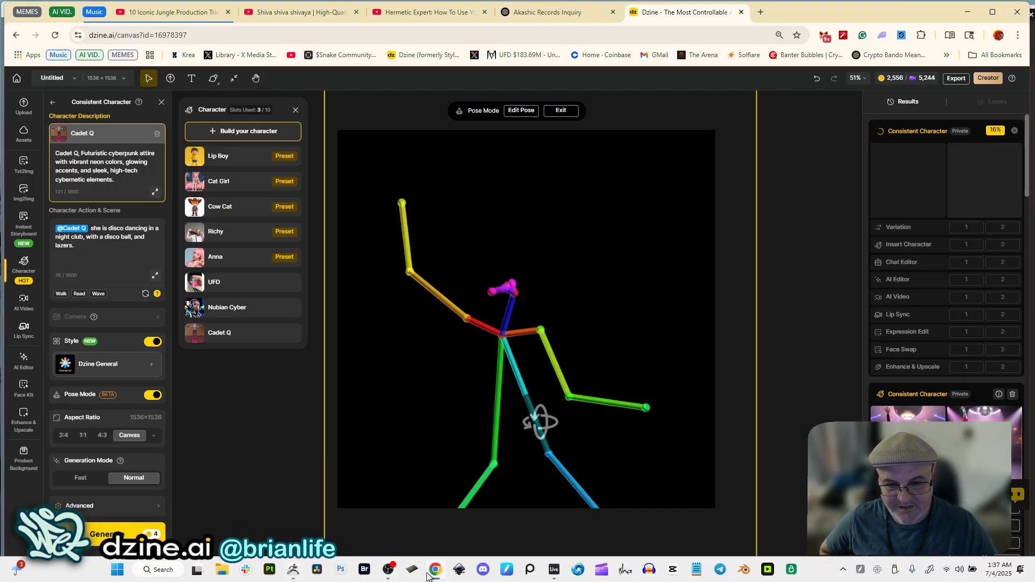
{"action": "left_click", "coordinate": [897, 422]}
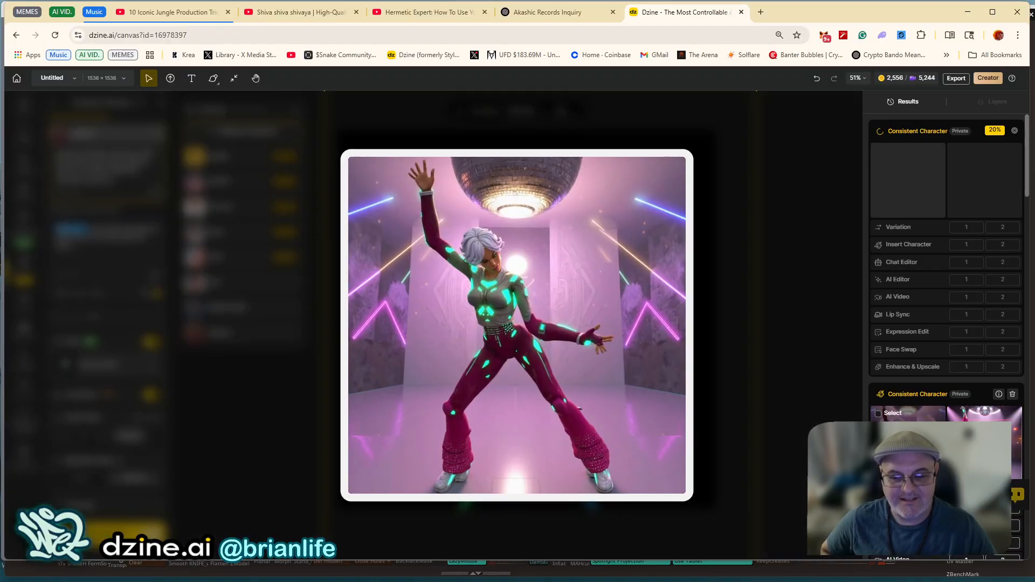
{"action": "mouse_move", "coordinate": [984, 443]}
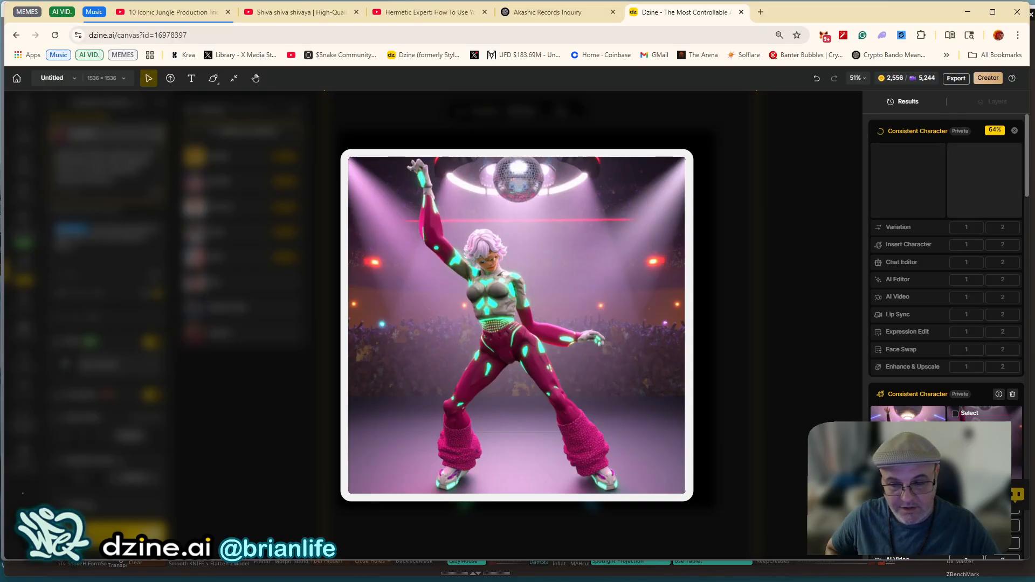
{"action": "mouse_move", "coordinate": [911, 444]}
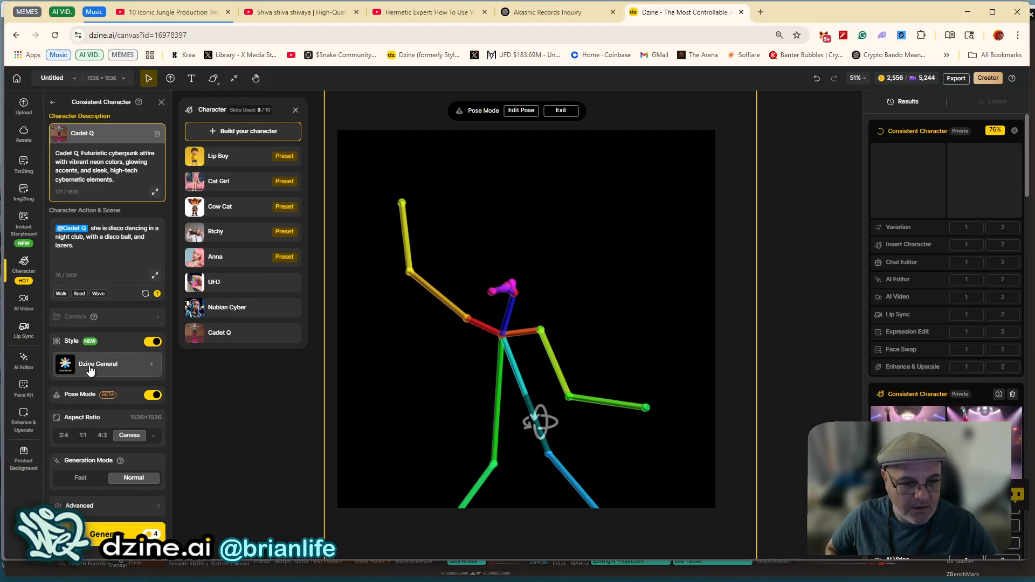
Generate the scene again in the FLUX.1 style with the pose skeleton turned slightly in 3D.
{"action": "left_click", "coordinate": [90, 366]}
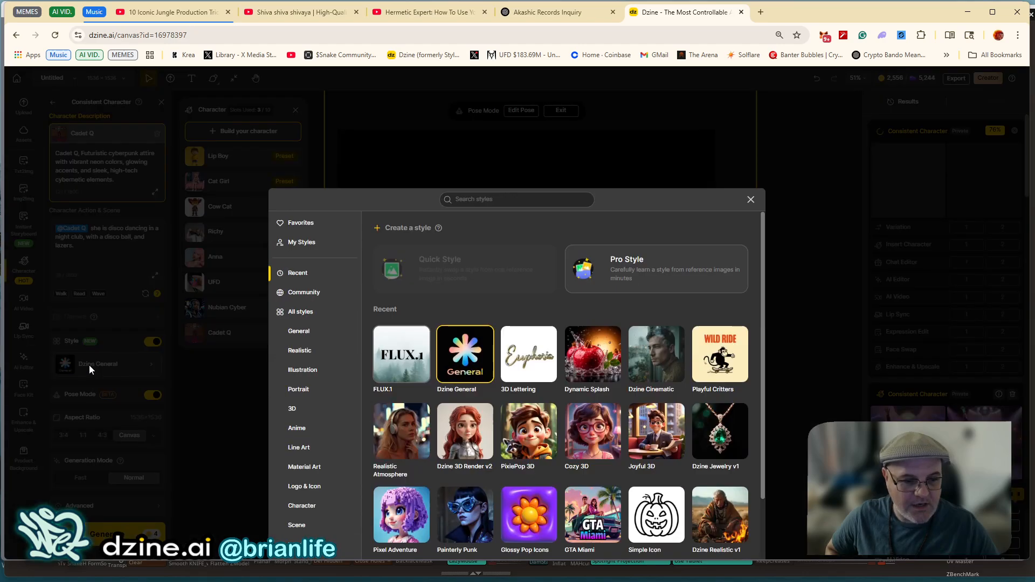
{"action": "left_click", "coordinate": [399, 296]}
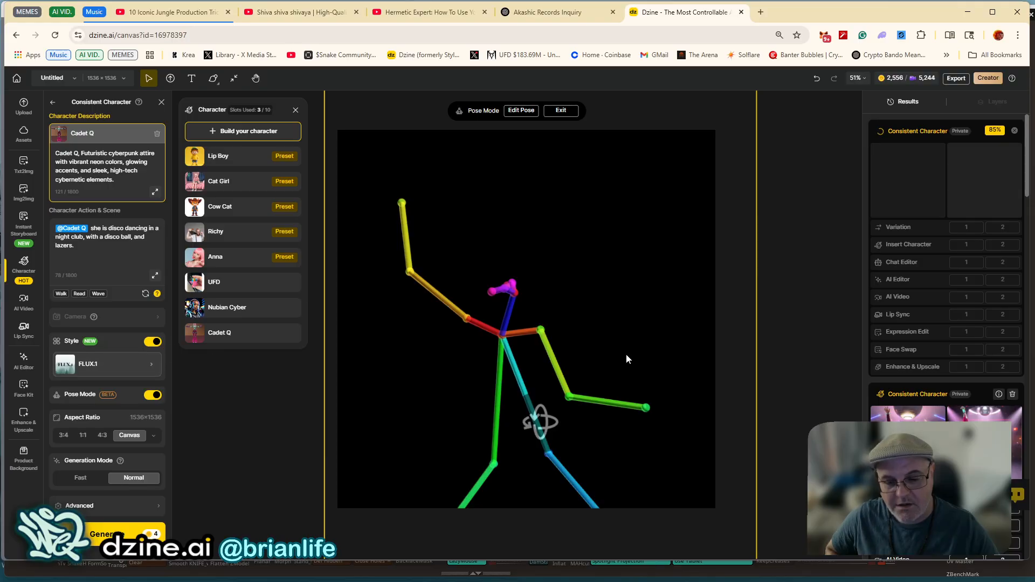
{"action": "mouse_move", "coordinate": [497, 349]}
{"action": "left_mouse_down"}
{"action": "mouse_move", "coordinate": [502, 330]}
{"action": "mouse_move", "coordinate": [492, 338]}
{"action": "left_mouse_up"}
{"action": "left_click_drag", "start_coordinate": [526, 410], "coordinate": [513, 418]}
{"action": "left_click", "coordinate": [113, 535]}
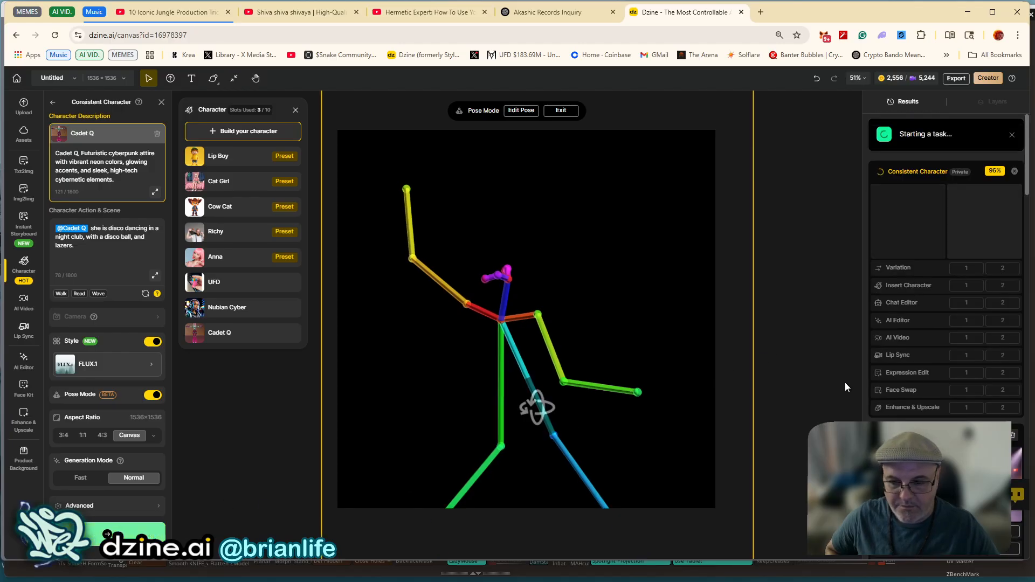
Compare the enlarged previews of the disco dancing images from the different styles for pose accuracy and character likeness.
{"action": "mouse_move", "coordinate": [901, 464]}
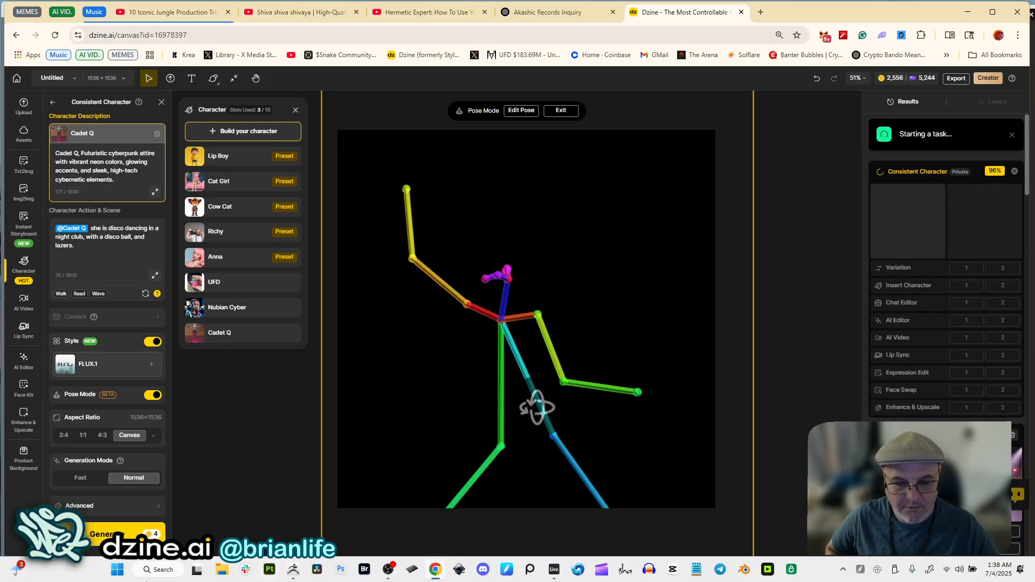
{"action": "mouse_move", "coordinate": [395, 572]}
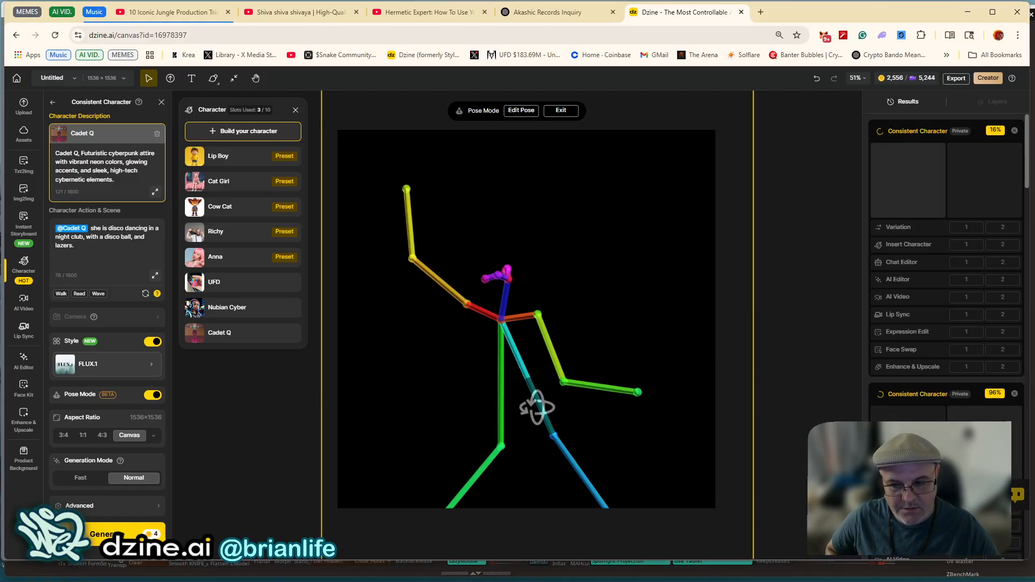
{"action": "scroll", "coordinate": [922, 447], "scroll_direction": "down", "scroll_amount": 4}
{"action": "mouse_move", "coordinate": [983, 488]}
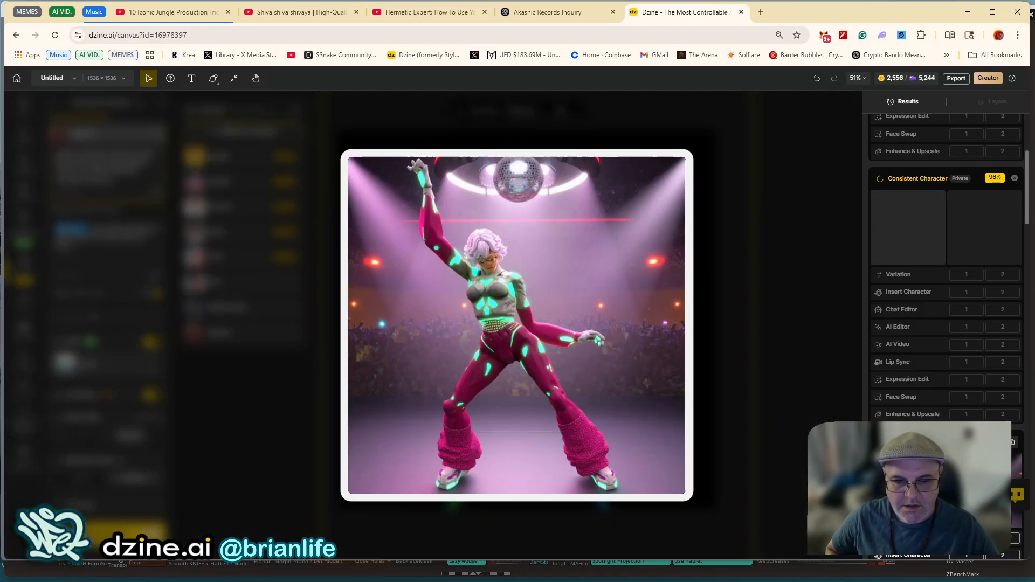
{"action": "scroll", "coordinate": [950, 224], "scroll_direction": "up", "scroll_amount": 4}
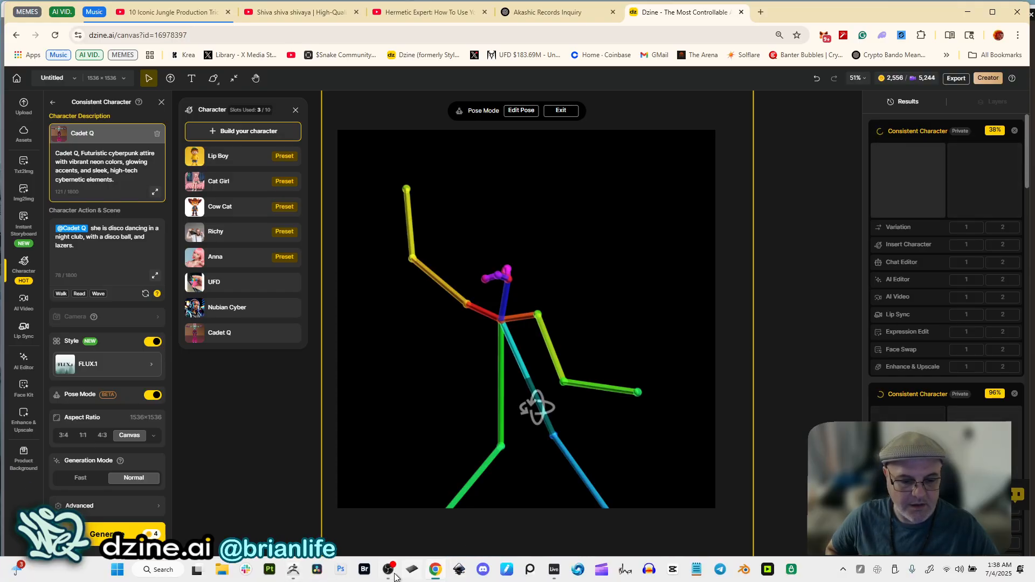
{"action": "left_click", "coordinate": [392, 572]}
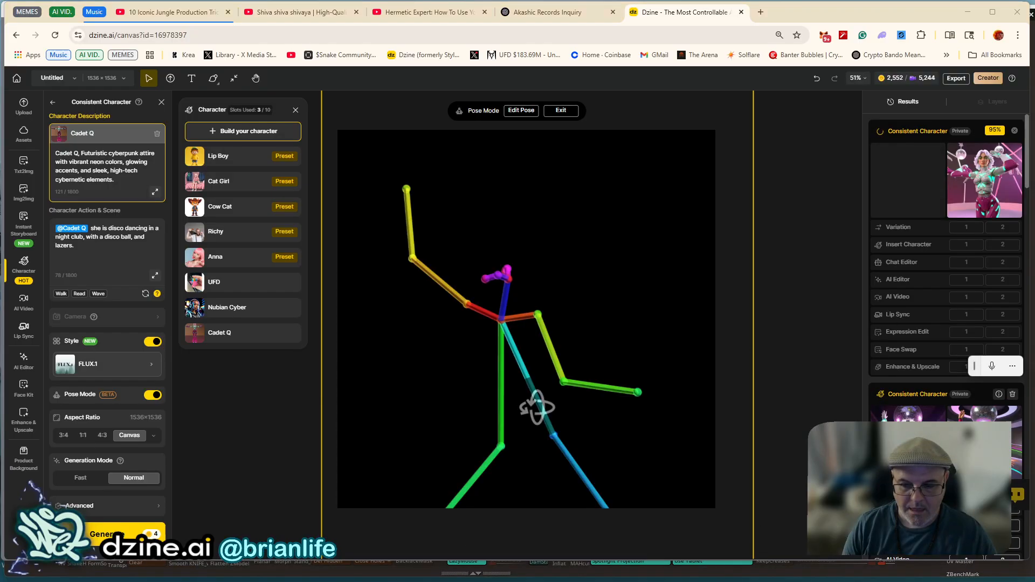
{"action": "mouse_move", "coordinate": [346, 576]}
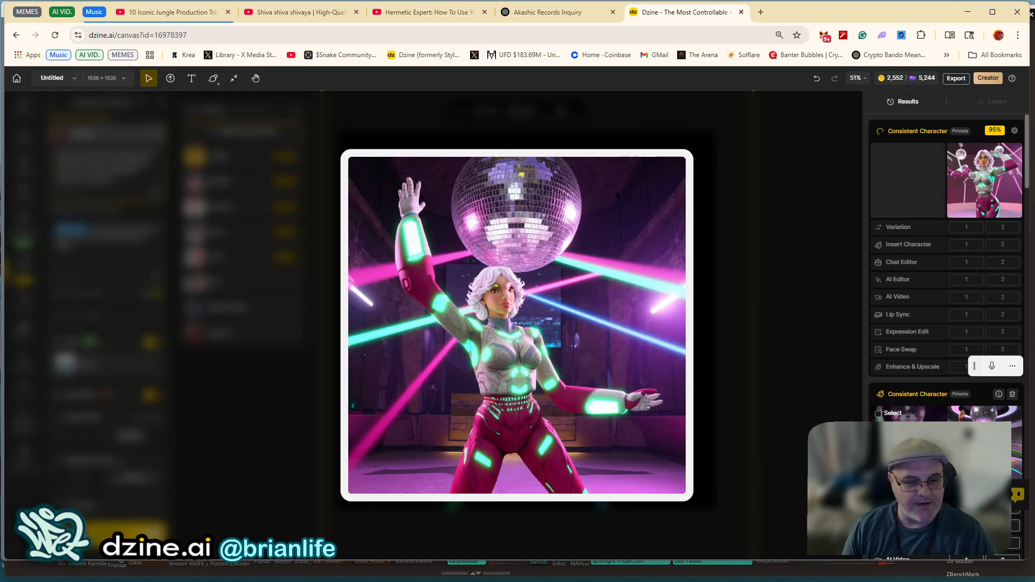
{"action": "mouse_move", "coordinate": [976, 446]}
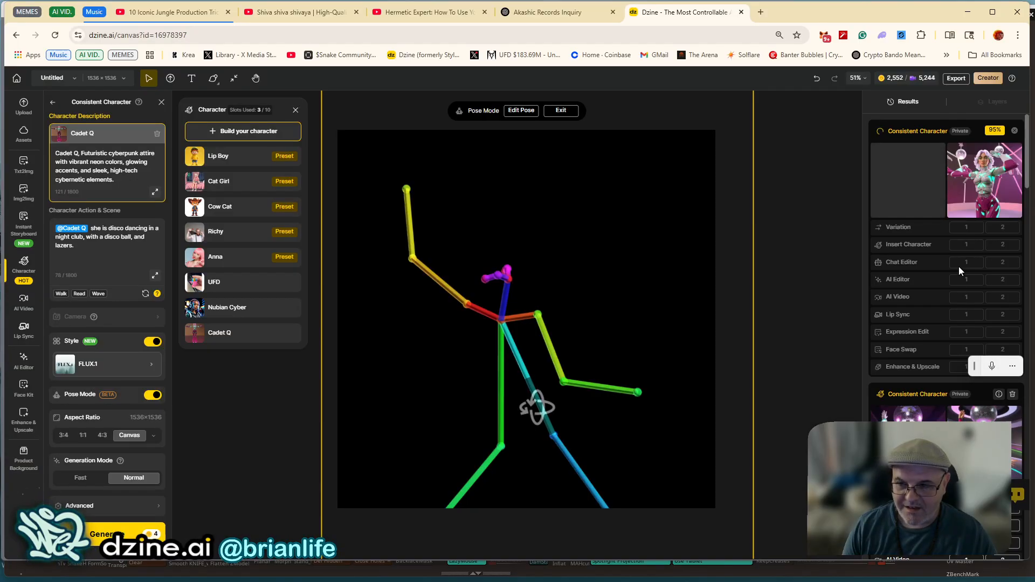
{"action": "mouse_move", "coordinate": [991, 153]}
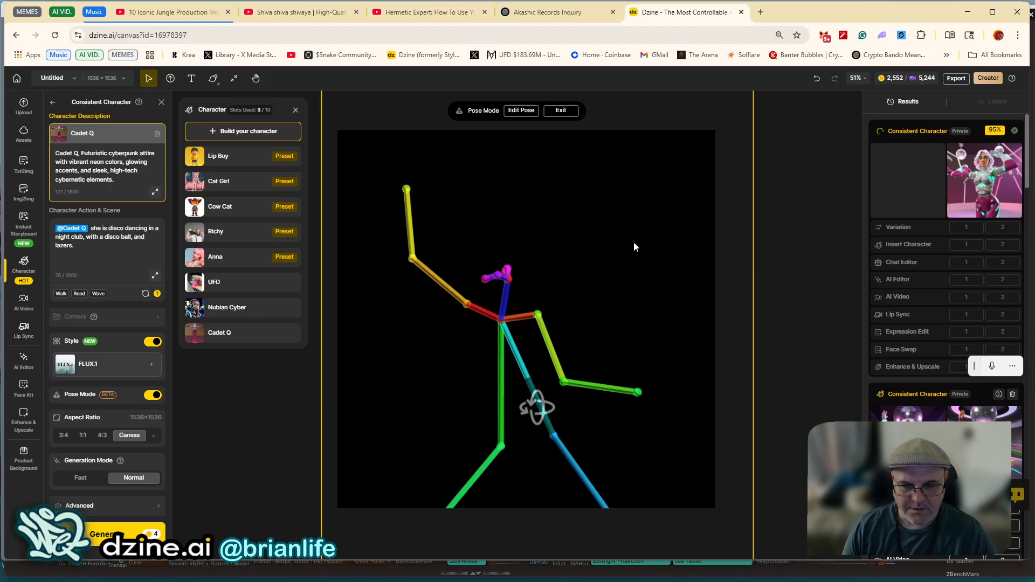
{"action": "left_click_drag", "start_coordinate": [536, 407], "coordinate": [509, 409]}
{"action": "left_click", "coordinate": [967, 183]}
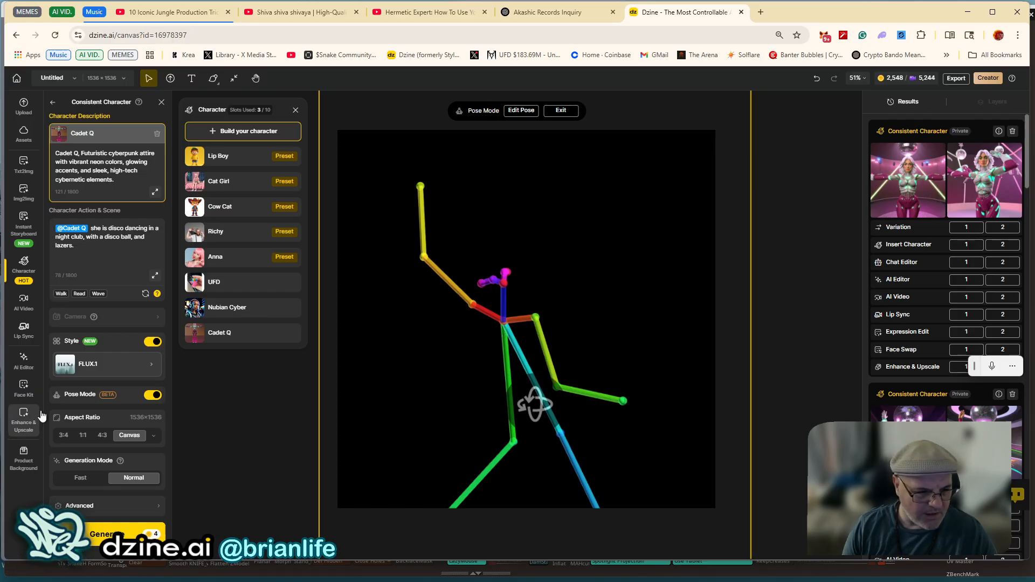
Restart Pose Mode with the raised-arm standing reference pose, turn the skeleton in the 3D view, and save the pose.
{"action": "left_click", "coordinate": [153, 396]}
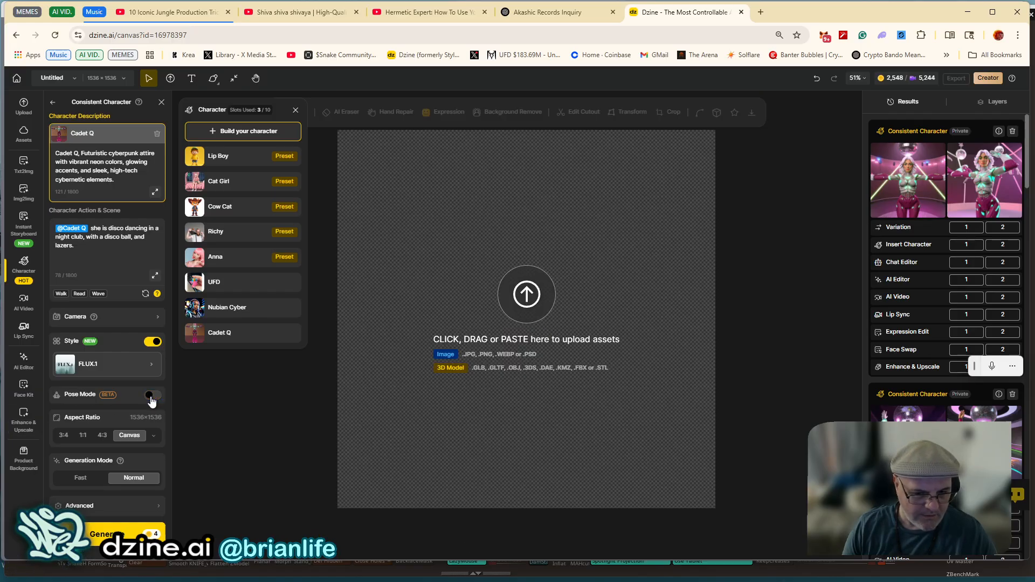
{"action": "left_click", "coordinate": [152, 397]}
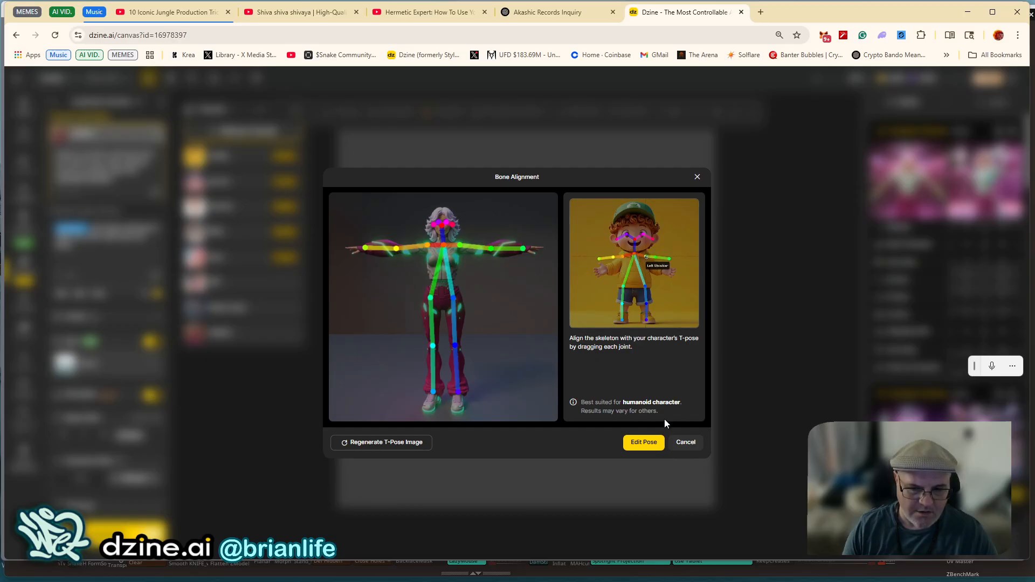
{"action": "left_click", "coordinate": [635, 444]}
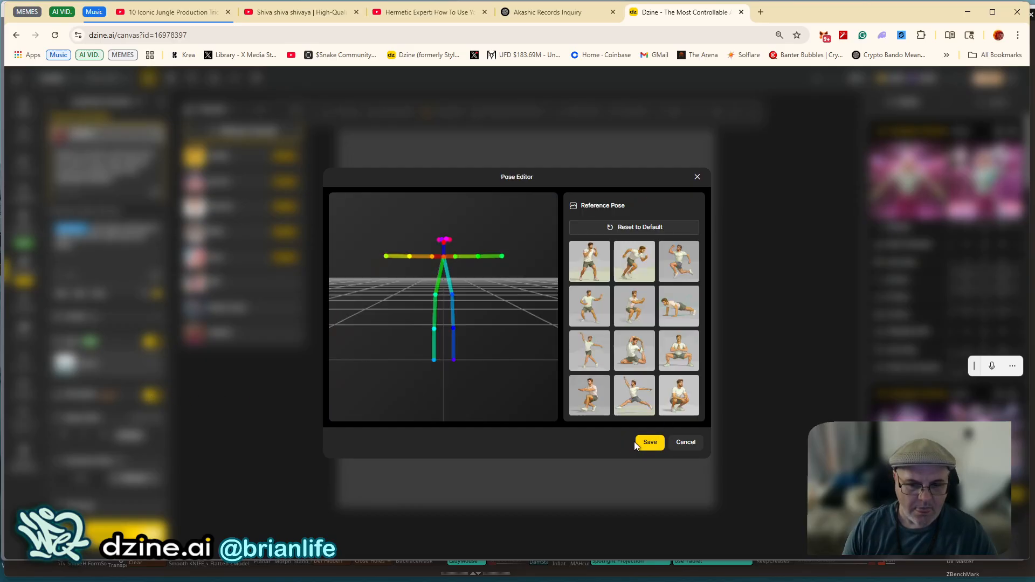
{"action": "left_click", "coordinate": [583, 353]}
{"action": "left_click_drag", "start_coordinate": [398, 294], "coordinate": [455, 270]}
{"action": "left_click_drag", "start_coordinate": [452, 308], "coordinate": [465, 305]}
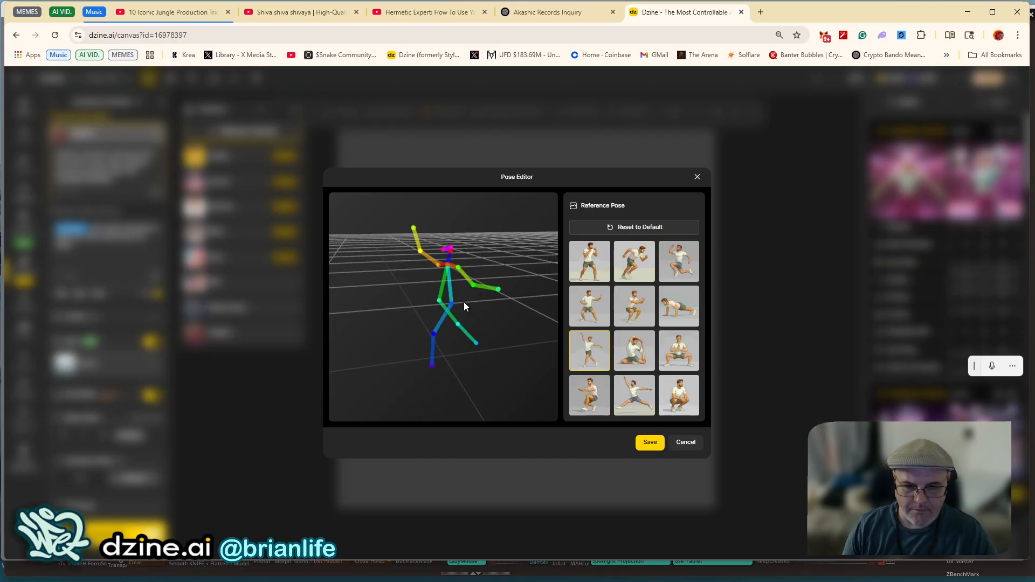
{"action": "left_click", "coordinate": [649, 443]}
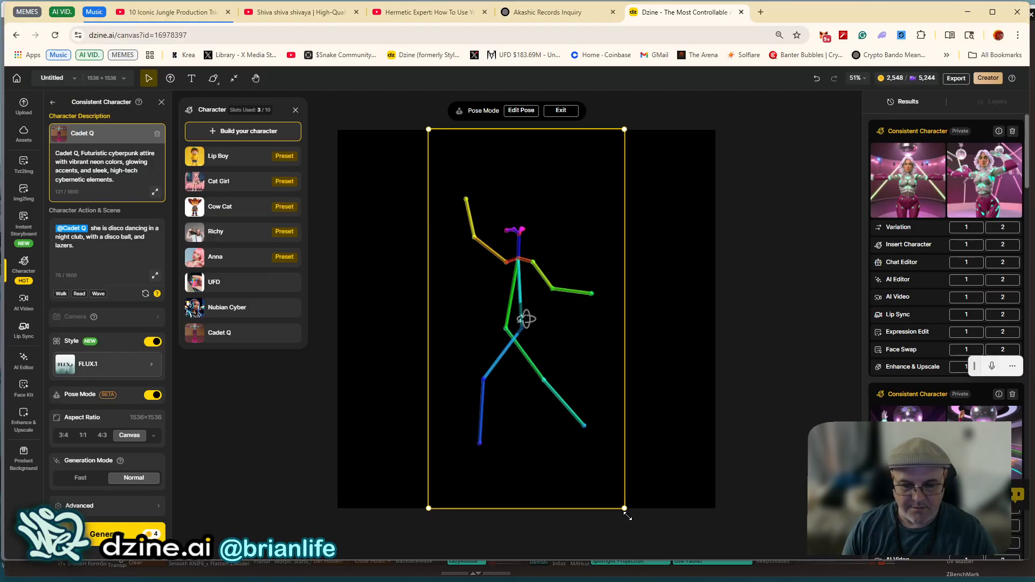
Enlarge the new pose skeleton to fill most of the canvas, and turn and reposition it near the centre.
{"action": "left_click_drag", "start_coordinate": [627, 515], "coordinate": [671, 556]}
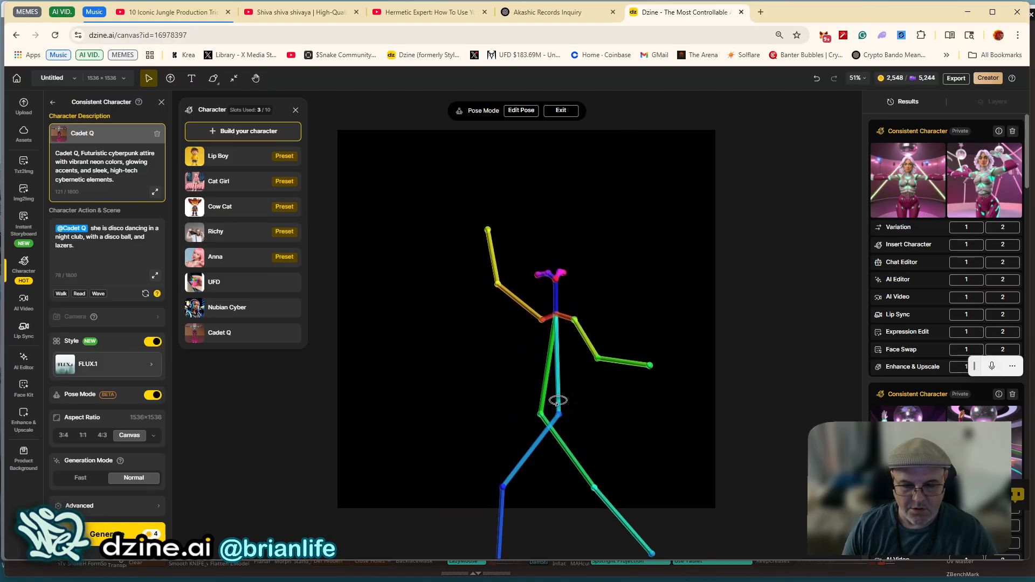
{"action": "left_click_drag", "start_coordinate": [557, 400], "coordinate": [449, 345]}
{"action": "left_click", "coordinate": [516, 360]}
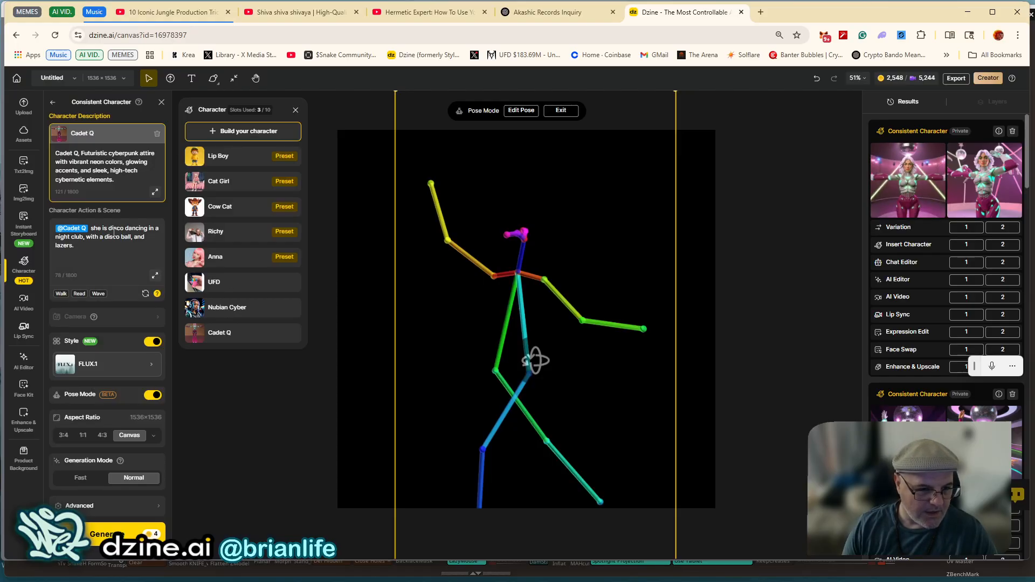
Generate the disco dancing scene with the new pose, keeping the FLUX.1 style selected.
{"action": "left_click", "coordinate": [104, 534]}
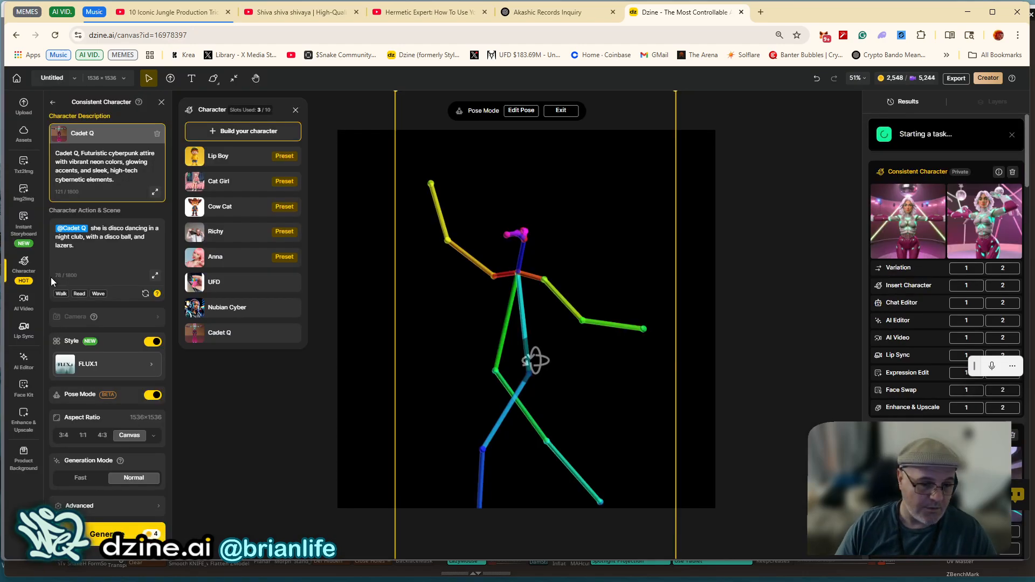
{"action": "left_click", "coordinate": [74, 366]}
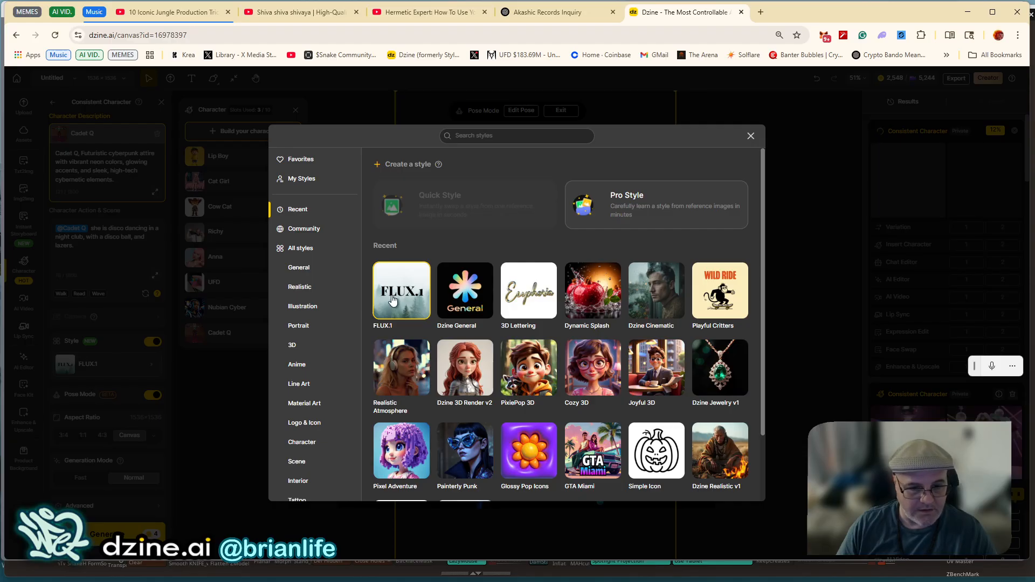
{"action": "left_click", "coordinate": [101, 368]}
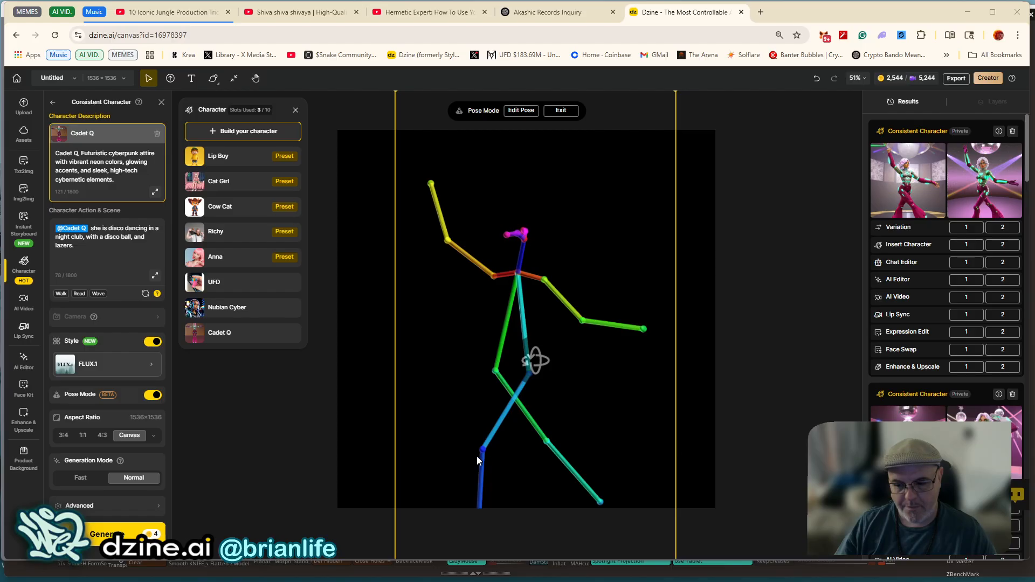
Examine the previews of the two images generated from the new pose.
{"action": "mouse_move", "coordinate": [360, 580]}
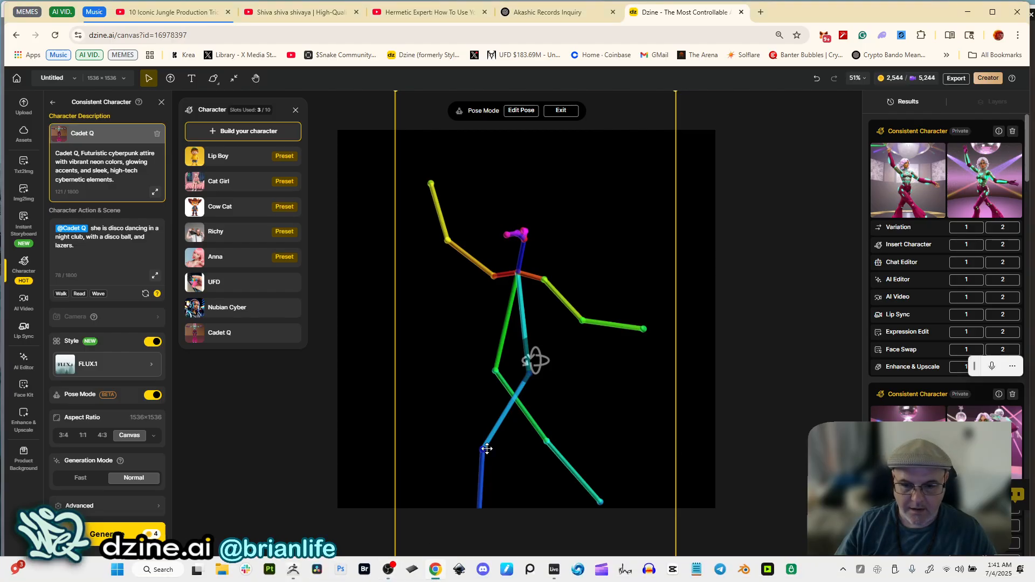
{"action": "left_click", "coordinate": [964, 192]}
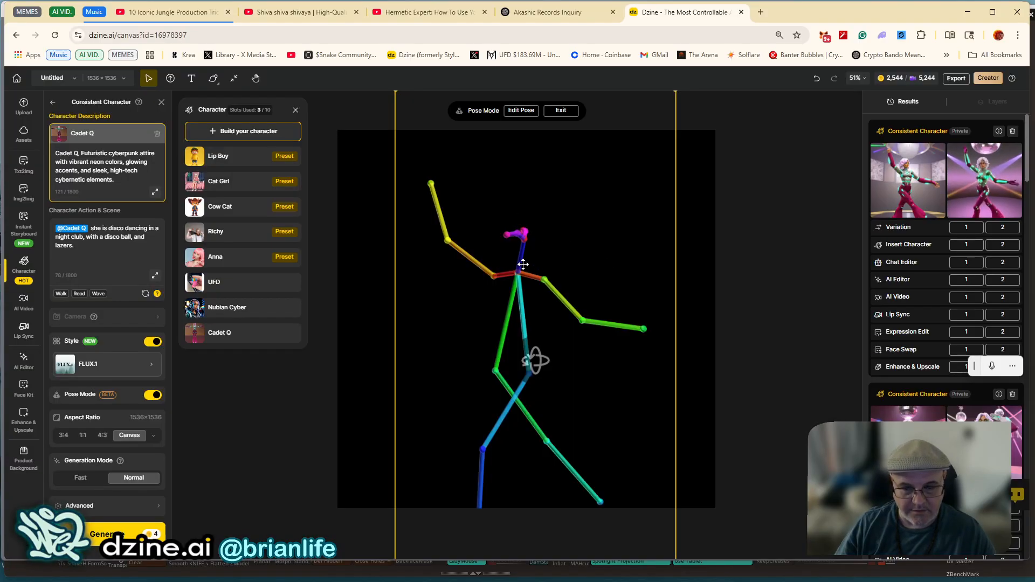
{"action": "mouse_move", "coordinate": [1003, 177]}
{"action": "mouse_move", "coordinate": [895, 185]}
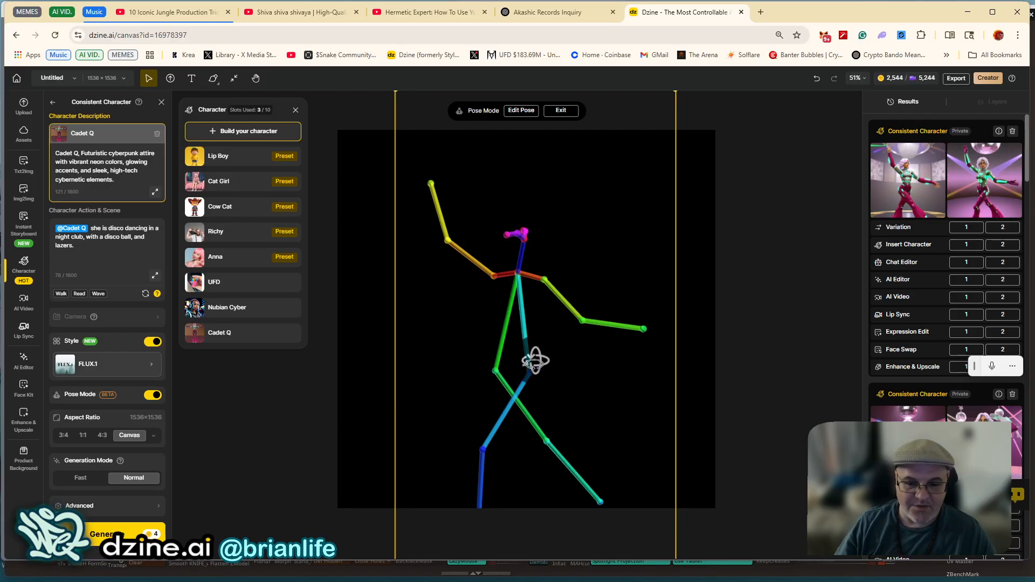
Turn the pose skeleton slightly, and examine the previews of the earlier neon city street character images in the results.
{"action": "left_click_drag", "start_coordinate": [534, 357], "coordinate": [561, 358]}
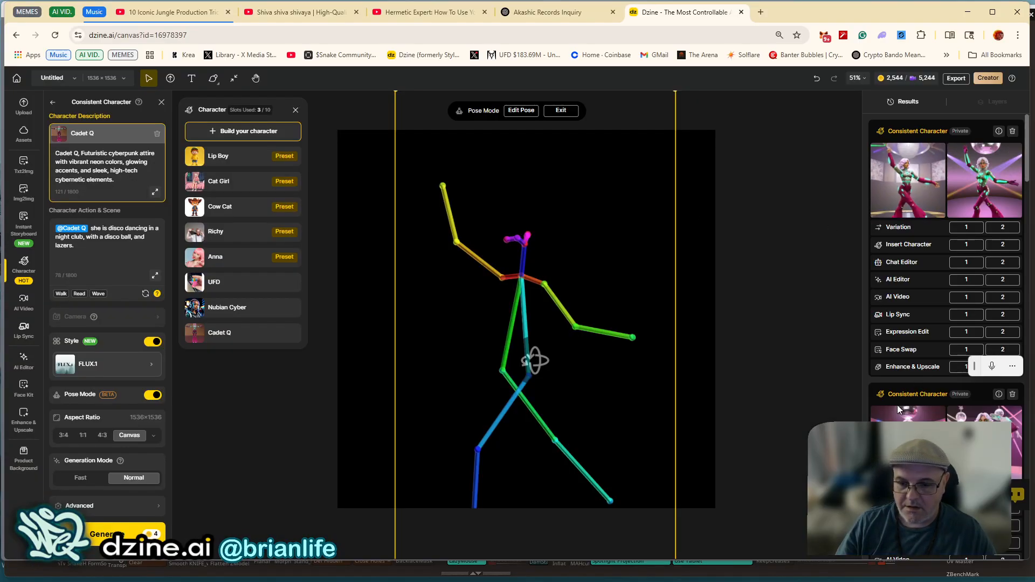
{"action": "mouse_move", "coordinate": [917, 404]}
{"action": "scroll", "coordinate": [917, 270], "scroll_direction": "down", "scroll_amount": 10}
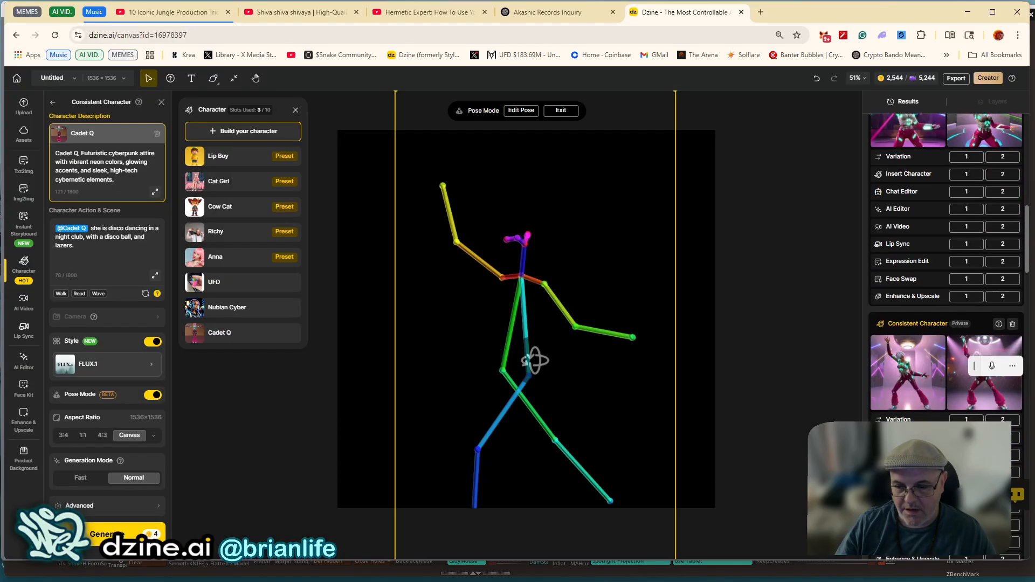
{"action": "scroll", "coordinate": [916, 270], "scroll_direction": "down", "scroll_amount": 3}
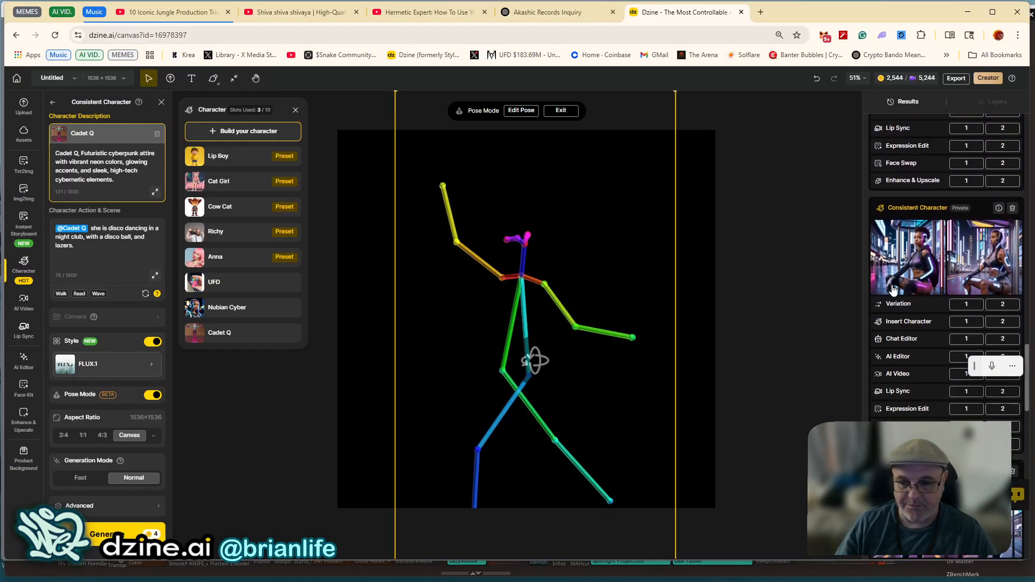
{"action": "mouse_move", "coordinate": [903, 302]}
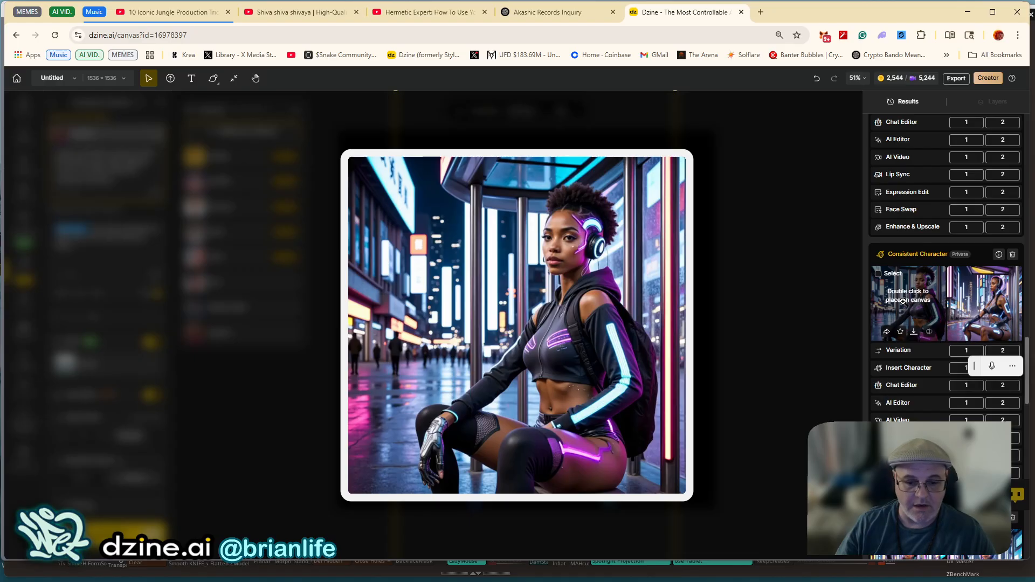
{"action": "mouse_move", "coordinate": [967, 320]}
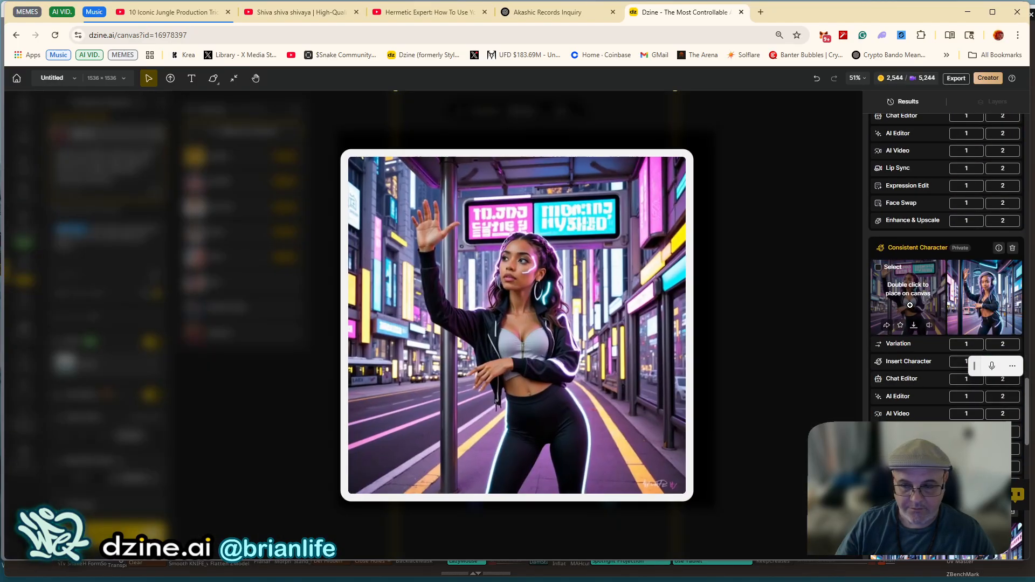
{"action": "mouse_move", "coordinate": [984, 302]}
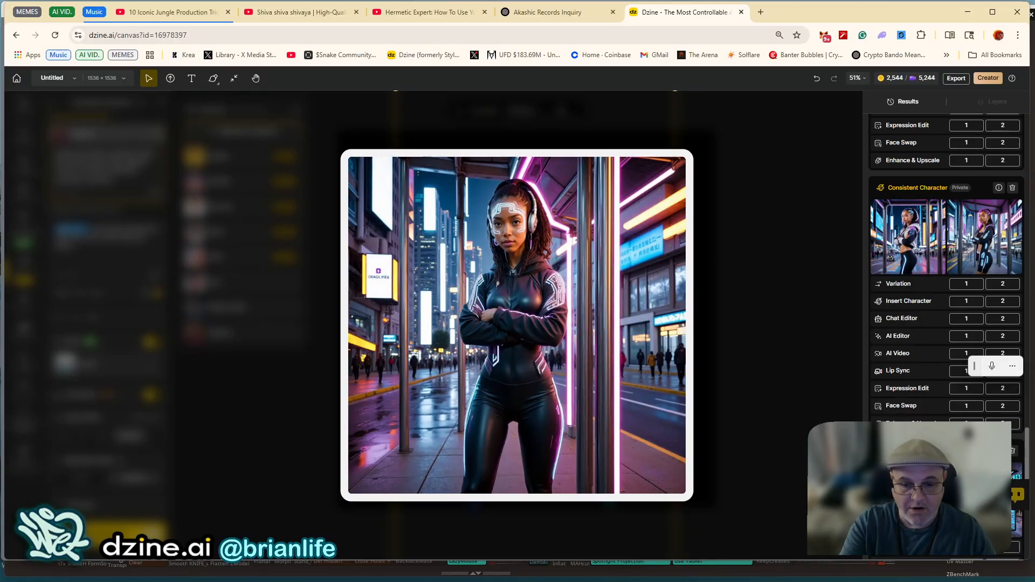
{"action": "mouse_move", "coordinate": [984, 500]}
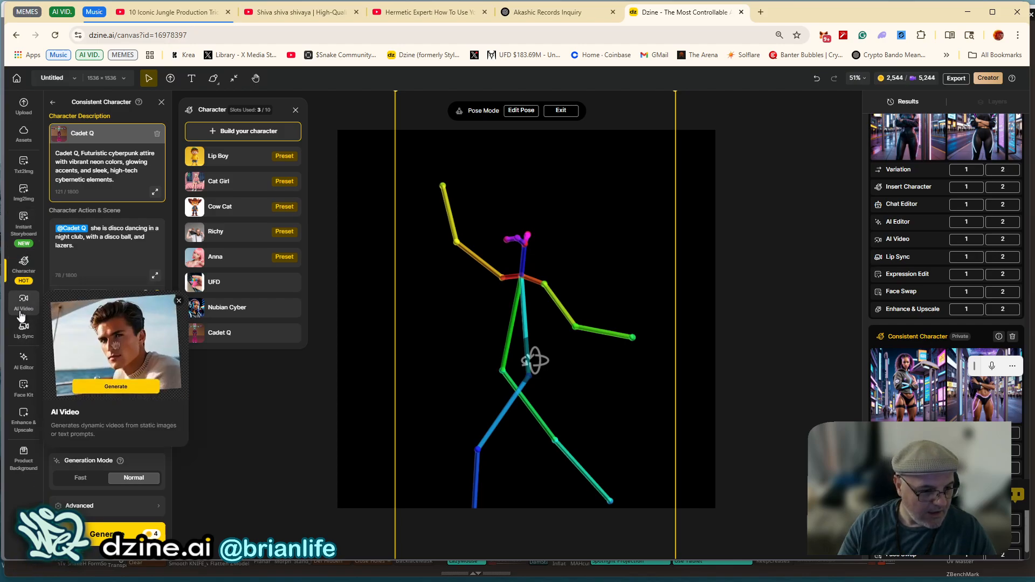
Switch to the AI Editor, place the earlier image of the bikini-clad character with crossed arms on the canvas, and show its layers.
{"action": "left_click", "coordinate": [26, 364]}
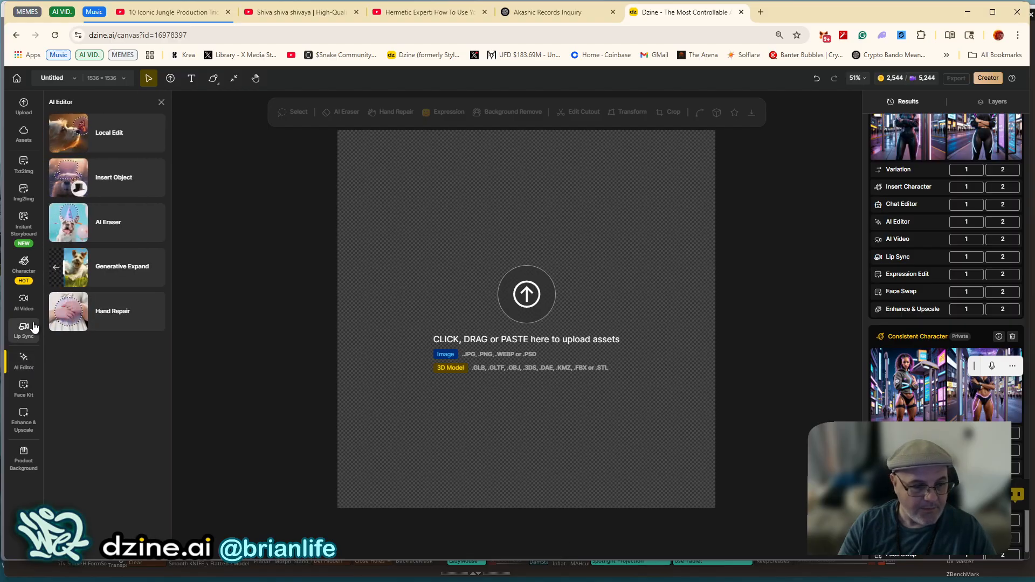
{"action": "mouse_move", "coordinate": [979, 397]}
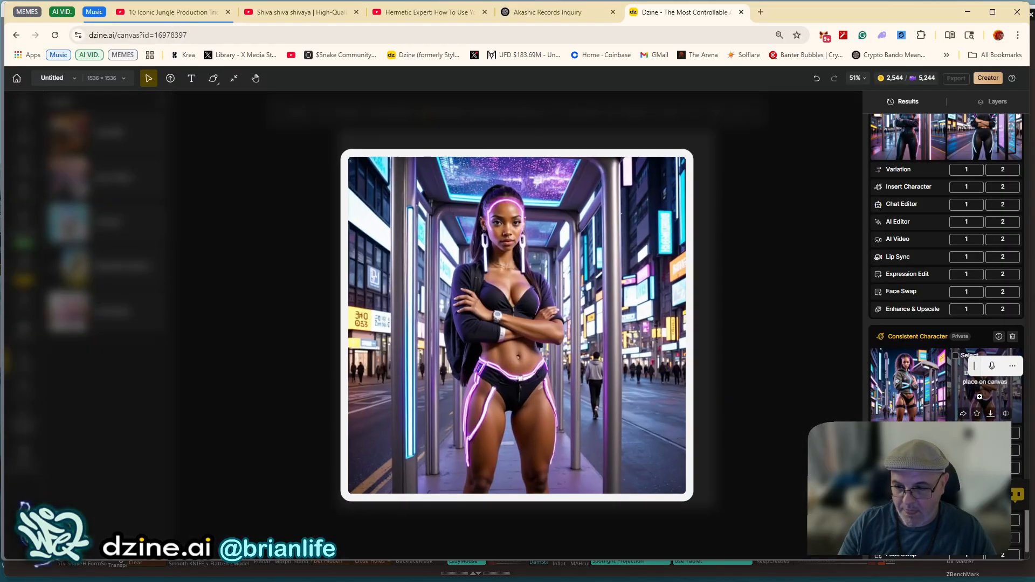
{"action": "left_click", "coordinate": [979, 397]}
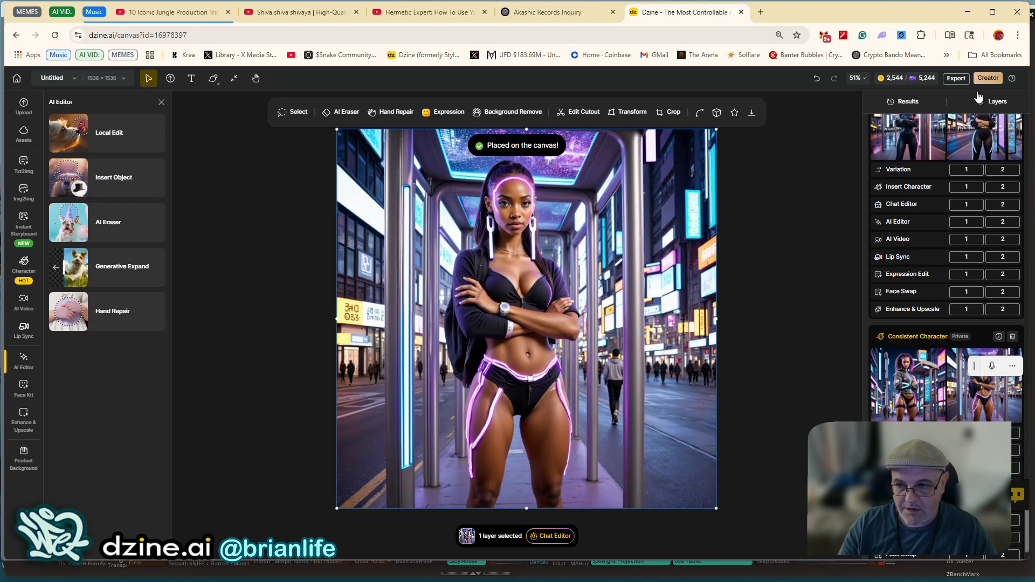
{"action": "left_click", "coordinate": [994, 102]}
Start Hand Repair, lasso the character's hand that rests on her upper arm without the watch, and generate the repair.
{"action": "scroll", "coordinate": [563, 270], "scroll_direction": "up", "scroll_amount": 3}
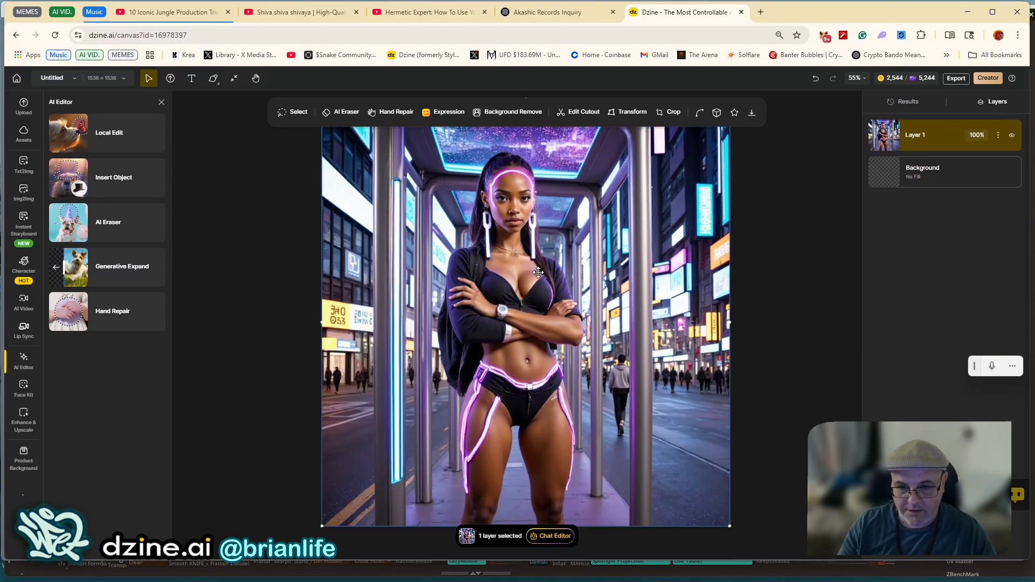
{"action": "scroll", "coordinate": [550, 333], "scroll_direction": "up", "scroll_amount": 2}
{"action": "scroll", "coordinate": [566, 339], "scroll_direction": "up", "scroll_amount": 1}
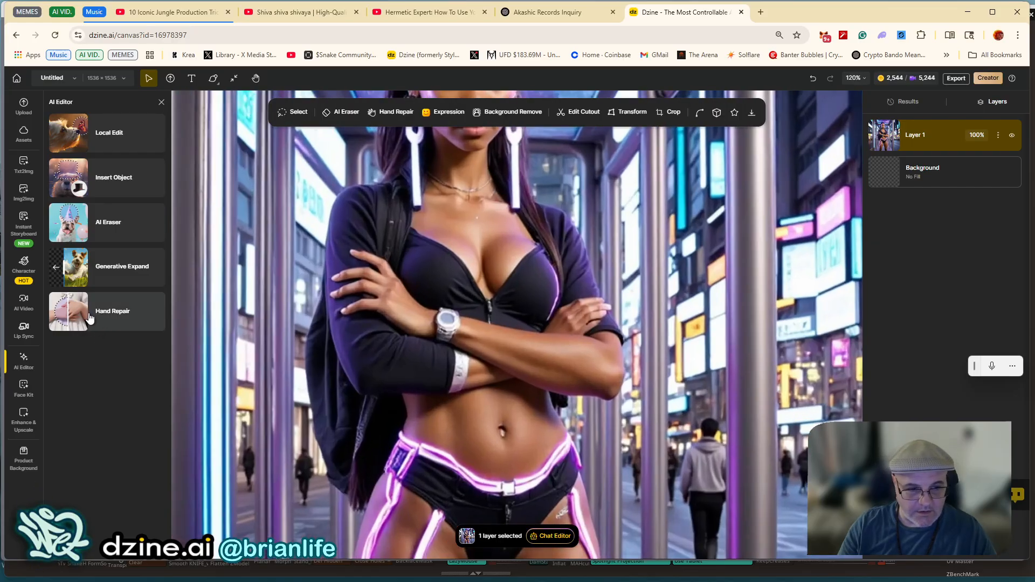
{"action": "left_click", "coordinate": [67, 313]}
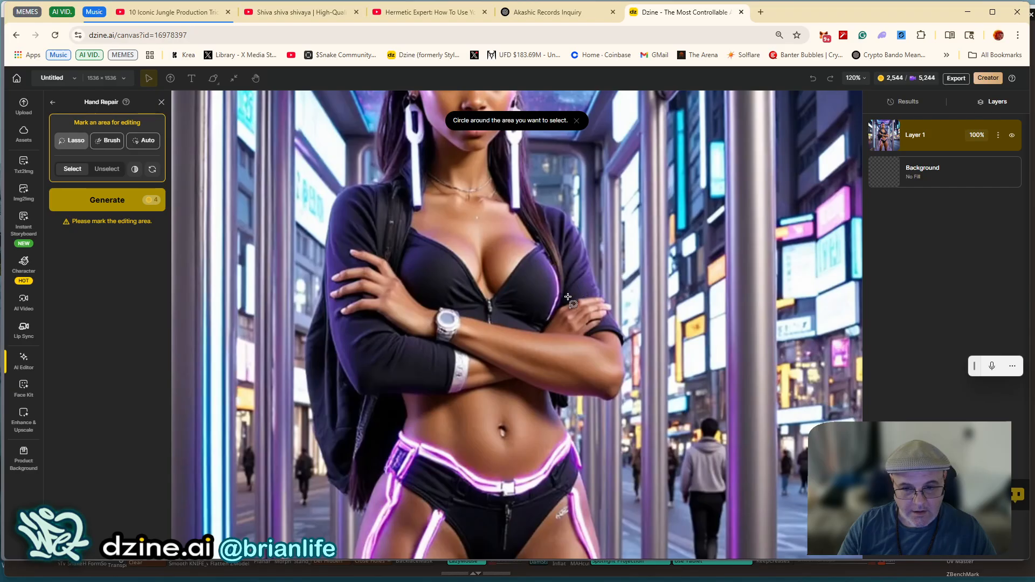
{"action": "mouse_move", "coordinate": [540, 322]}
{"action": "left_mouse_down"}
{"action": "mouse_move", "coordinate": [590, 285]}
{"action": "mouse_move", "coordinate": [617, 292]}
{"action": "mouse_move", "coordinate": [617, 325]}
{"action": "mouse_move", "coordinate": [603, 338]}
{"action": "mouse_move", "coordinate": [530, 319]}
{"action": "left_mouse_up"}
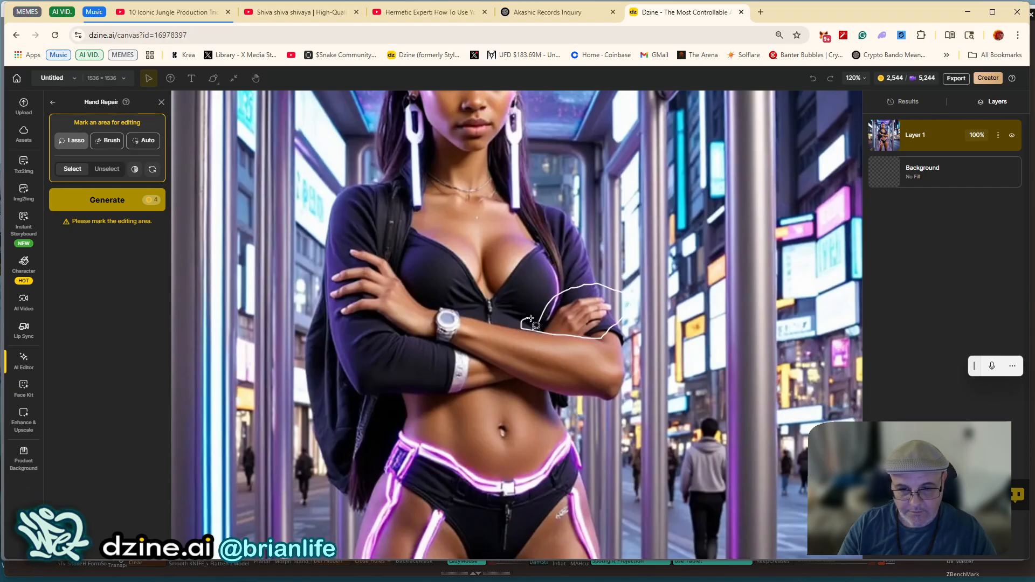
{"action": "left_click", "coordinate": [104, 190]}
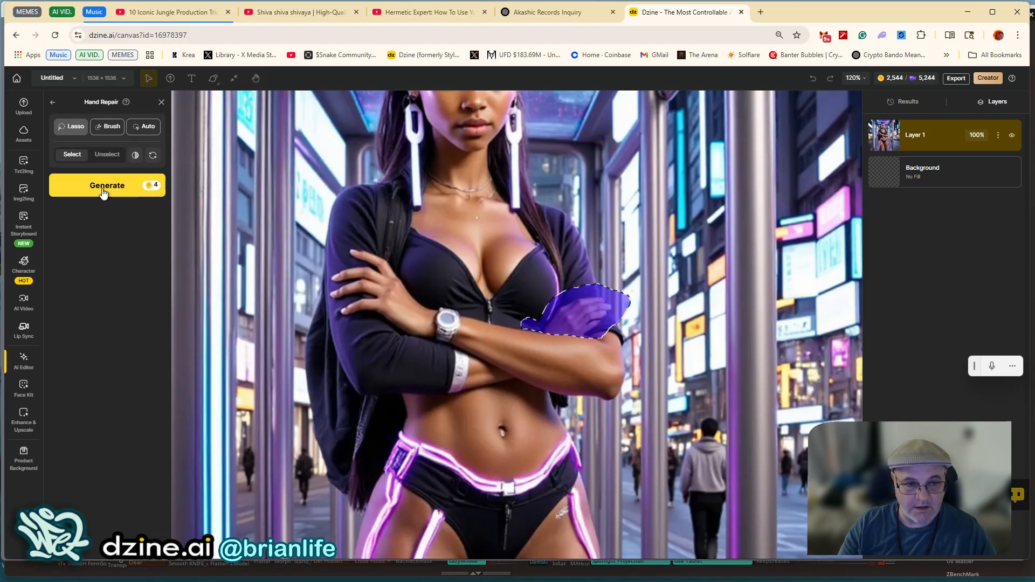
{"action": "mouse_move", "coordinate": [312, 579]}
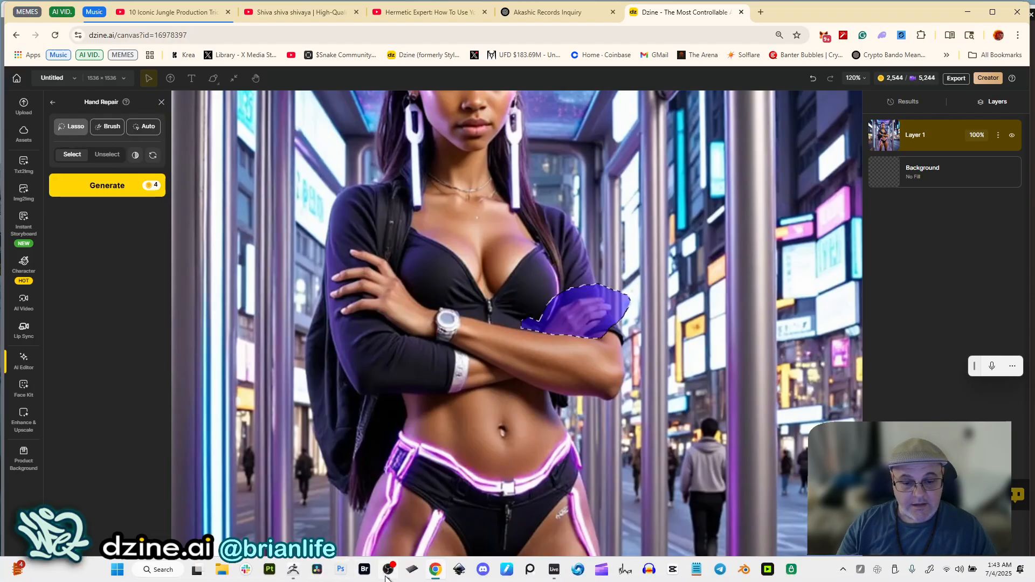
{"action": "mouse_move", "coordinate": [387, 580]}
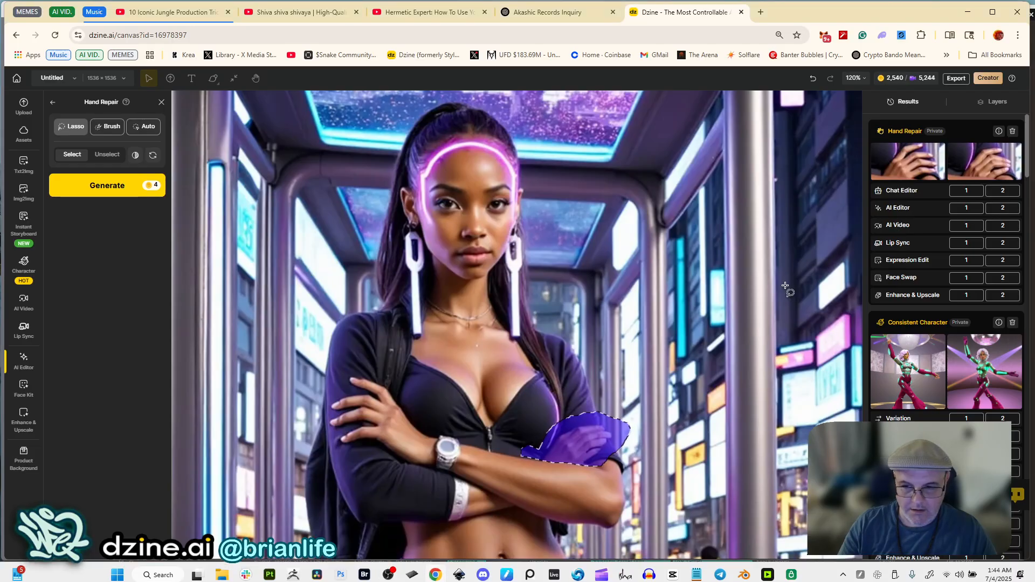
Compare the two hand repair results, and send the first one to the AI Editor for further editing.
{"action": "mouse_move", "coordinate": [959, 175]}
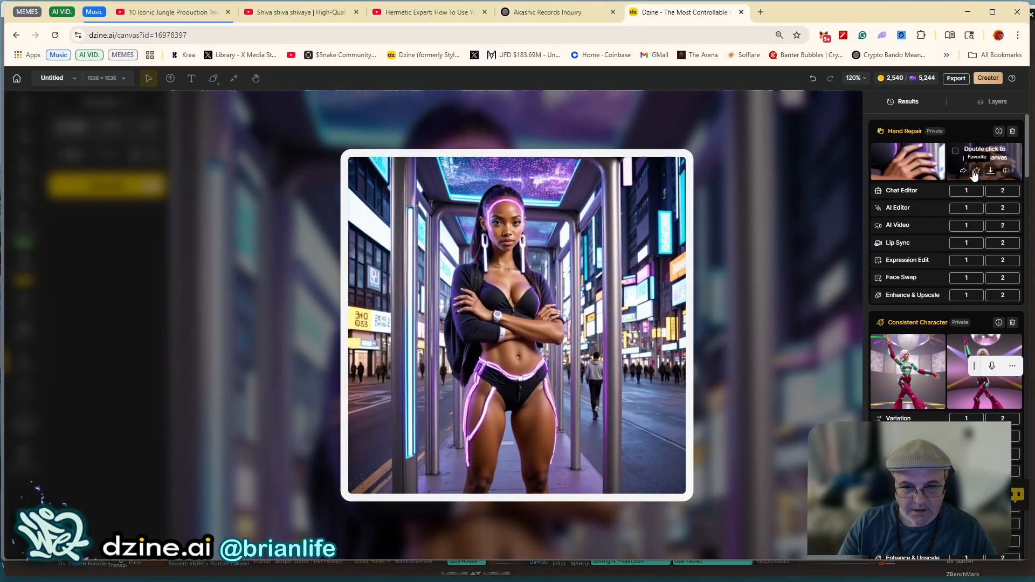
{"action": "left_click", "coordinate": [963, 171]}
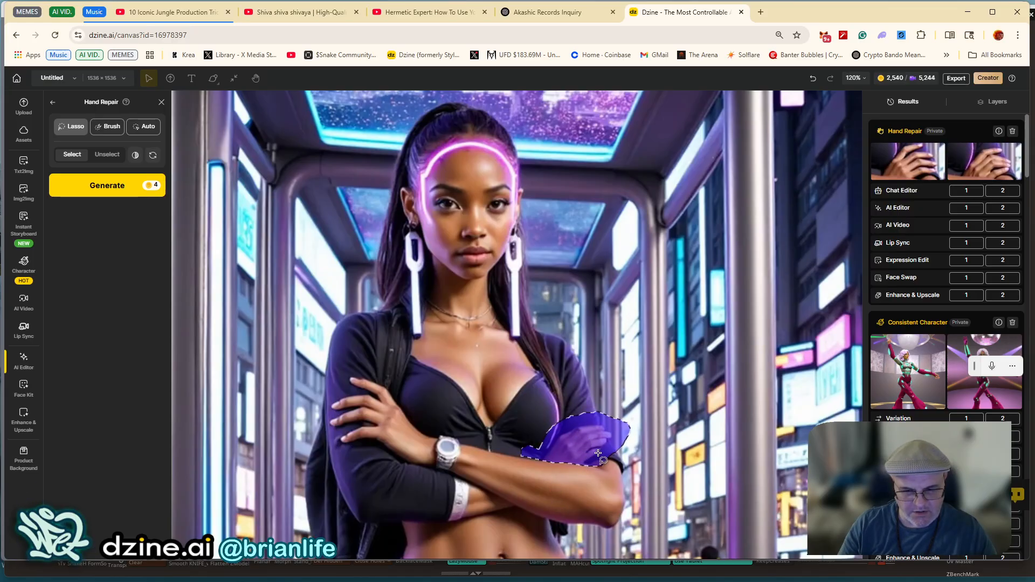
{"action": "left_click", "coordinate": [916, 166]}
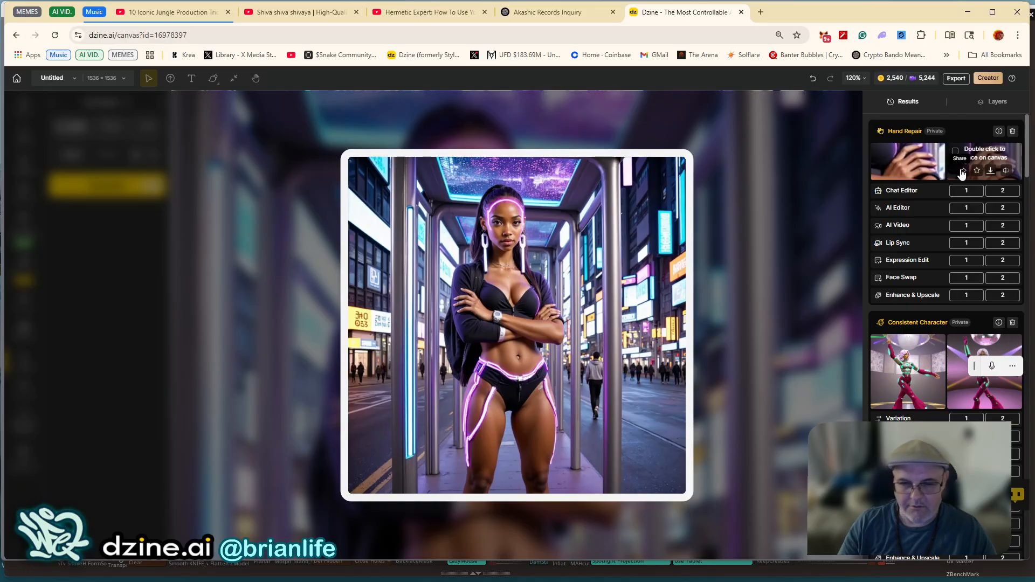
{"action": "double_click", "coordinate": [906, 156]}
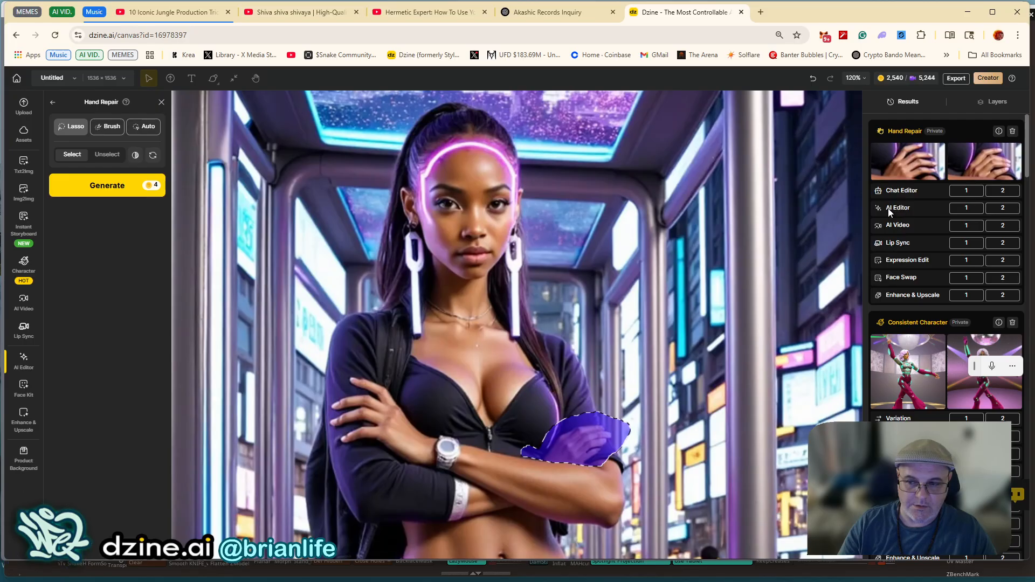
{"action": "left_click", "coordinate": [966, 209]}
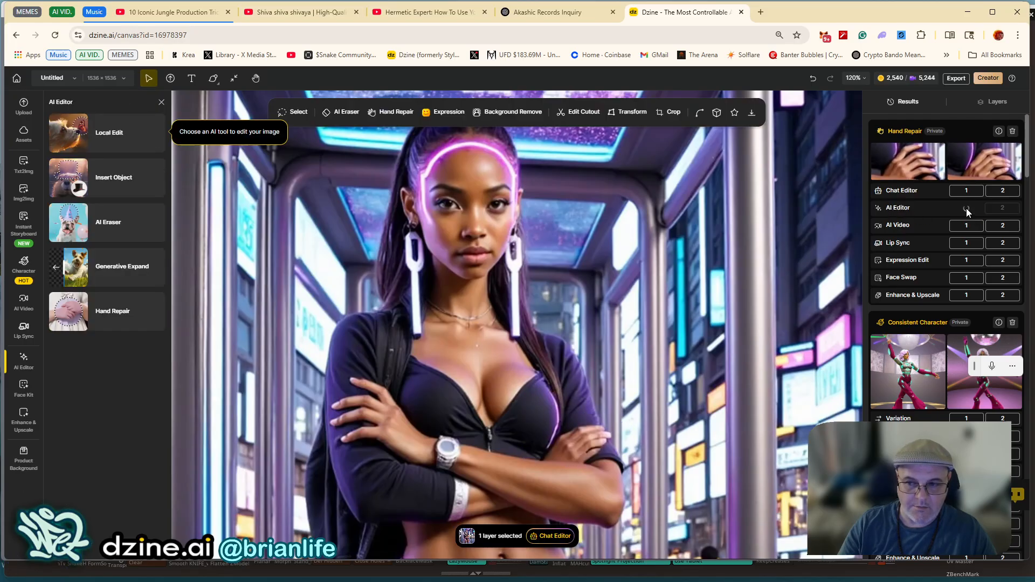
Repeat Hand Repair on the placed result, marking the same hand with a slightly larger lasso area, and generate.
{"action": "left_click", "coordinate": [78, 322]}
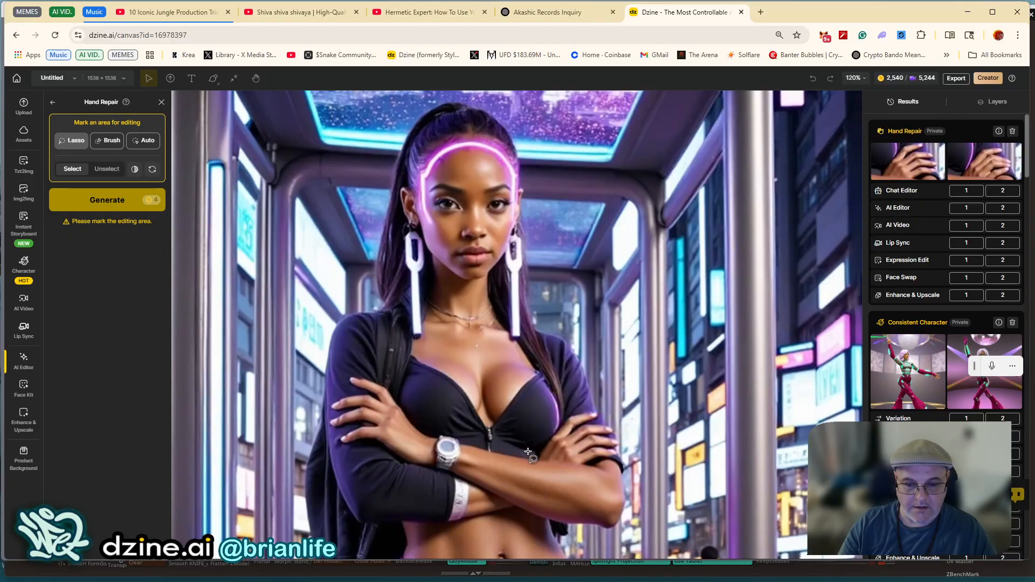
{"action": "mouse_move", "coordinate": [527, 452]}
{"action": "left_mouse_down"}
{"action": "mouse_move", "coordinate": [560, 404]}
{"action": "mouse_move", "coordinate": [594, 402]}
{"action": "mouse_move", "coordinate": [623, 416]}
{"action": "mouse_move", "coordinate": [630, 450]}
{"action": "mouse_move", "coordinate": [618, 465]}
{"action": "mouse_move", "coordinate": [524, 458]}
{"action": "left_mouse_up"}
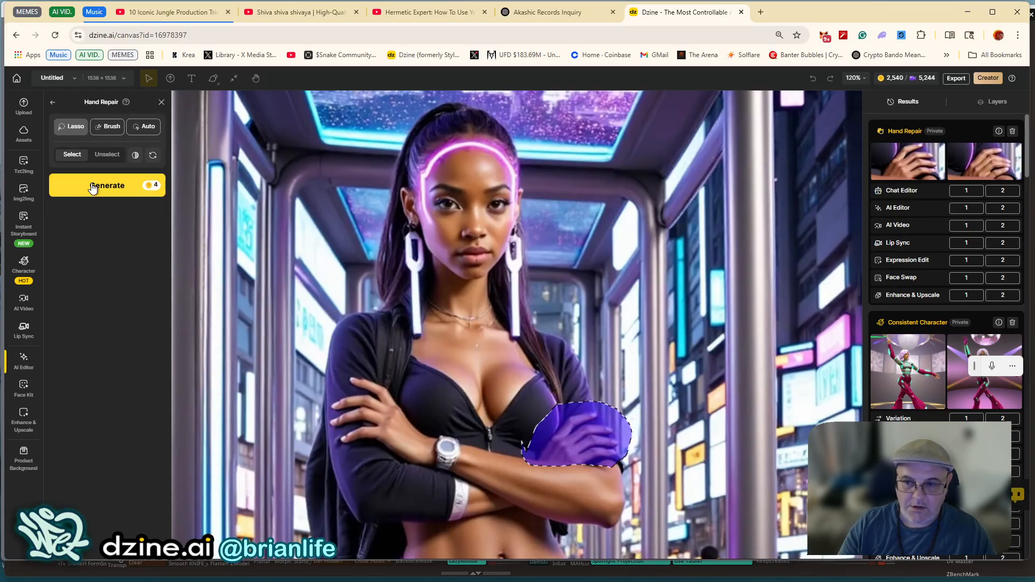
{"action": "left_click", "coordinate": [93, 186]}
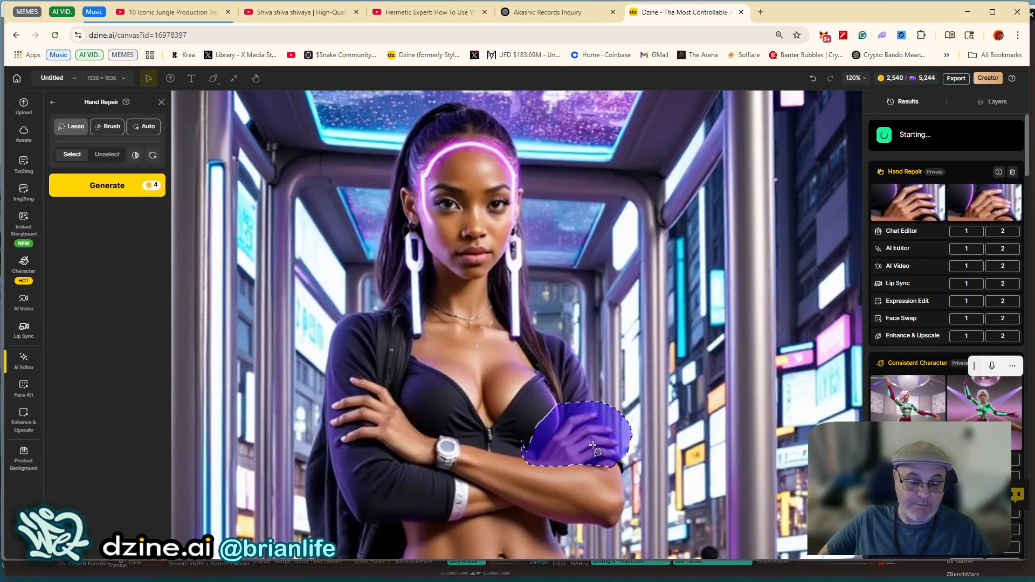
{"action": "mouse_move", "coordinate": [353, 578]}
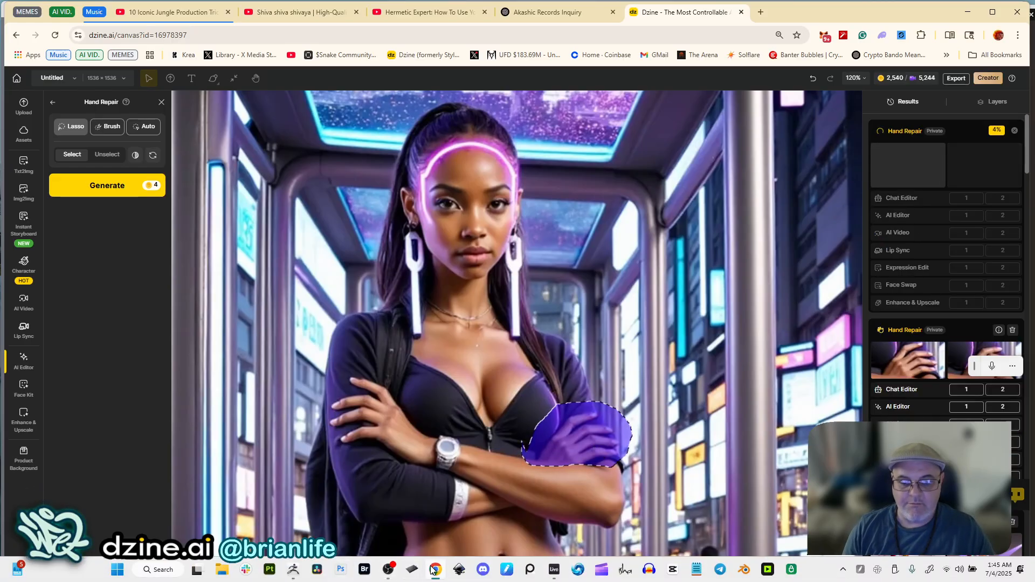
{"action": "mouse_move", "coordinate": [432, 570]}
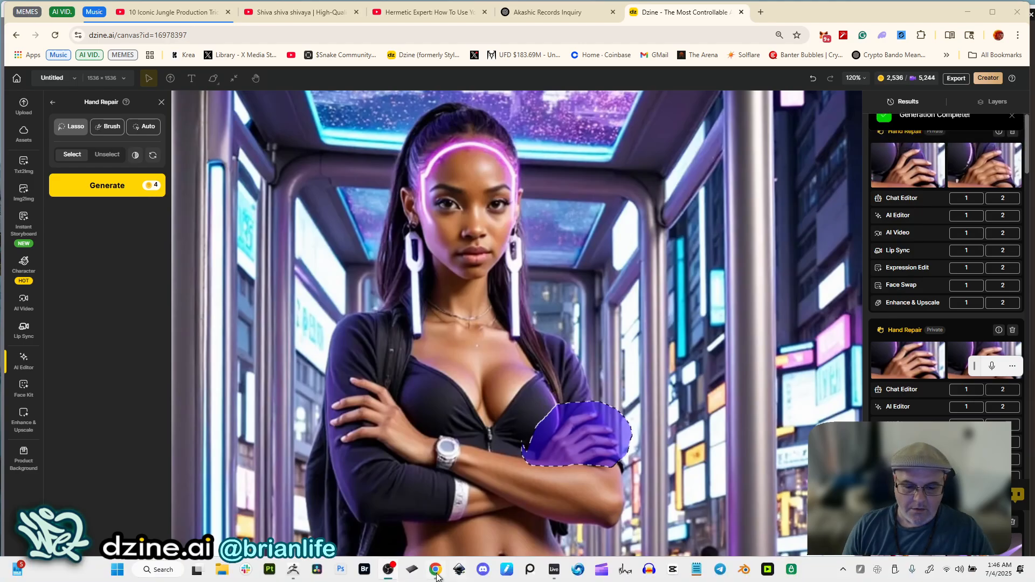
Examine the newest hand repair results in the enlarged preview, and check the layer list.
{"action": "mouse_move", "coordinate": [900, 181]}
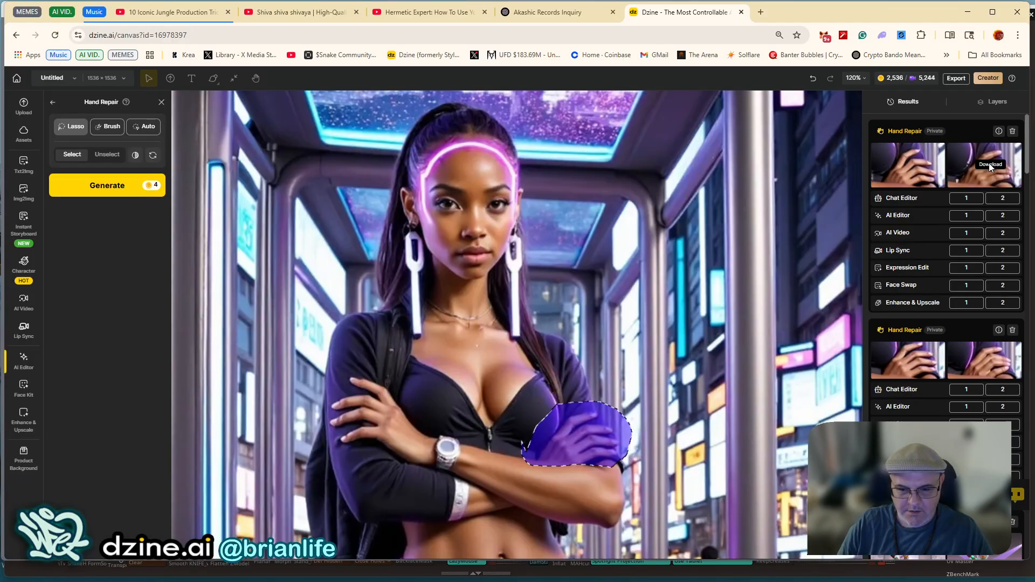
{"action": "mouse_move", "coordinate": [990, 158]}
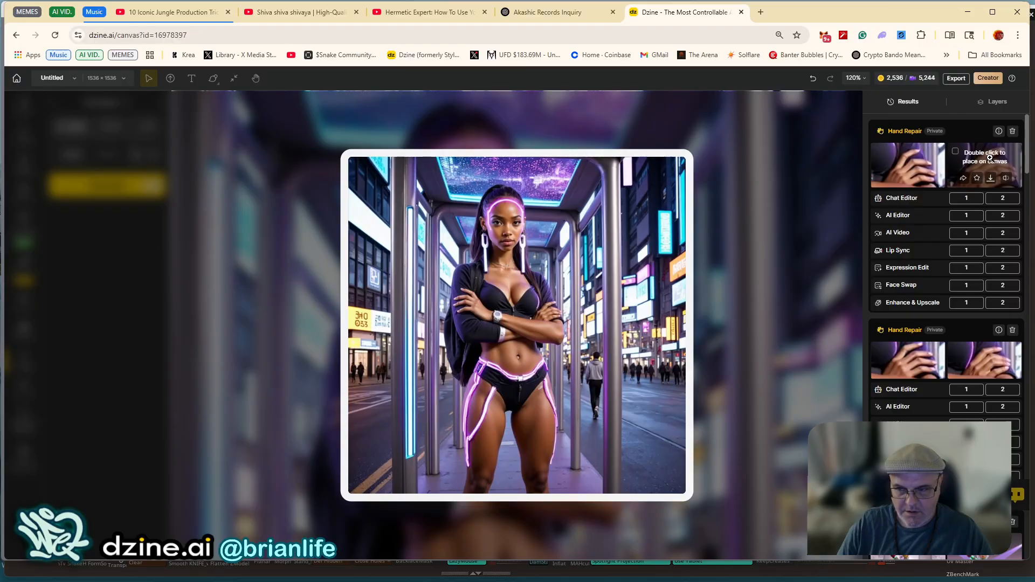
{"action": "left_click", "coordinate": [990, 159]}
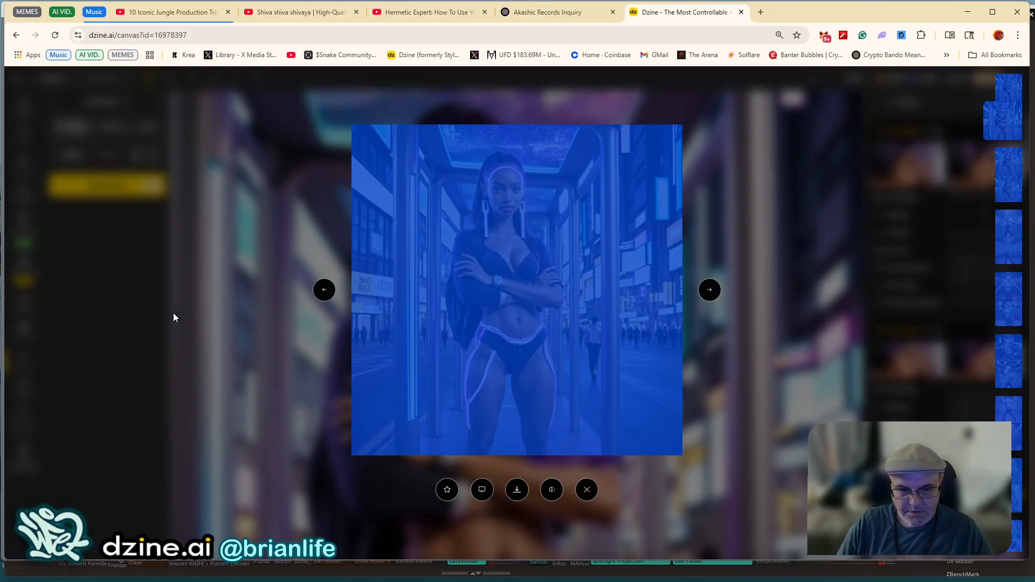
{"action": "left_click", "coordinate": [110, 317]}
{"action": "mouse_move", "coordinate": [986, 168]}
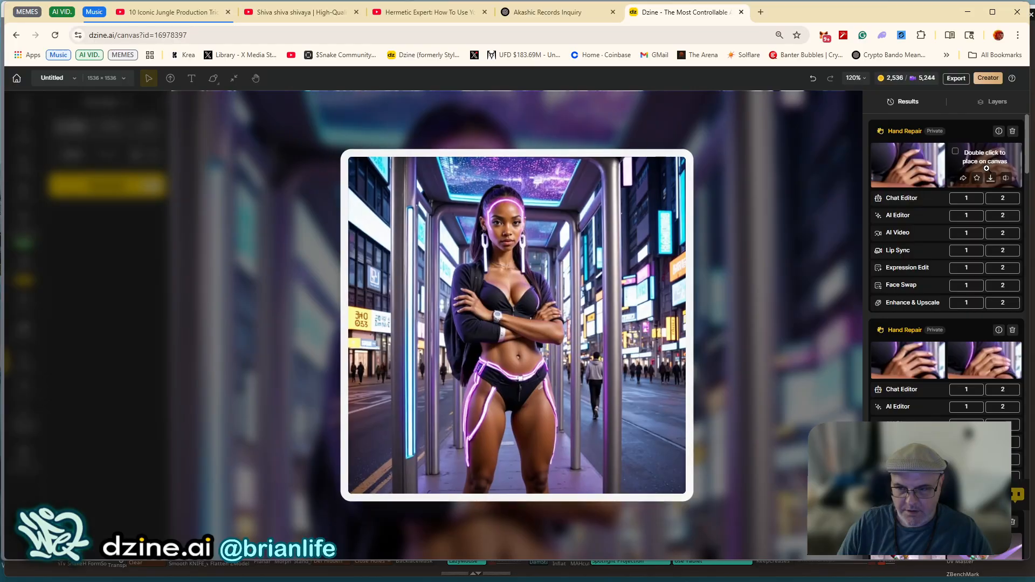
{"action": "left_click", "coordinate": [983, 157]}
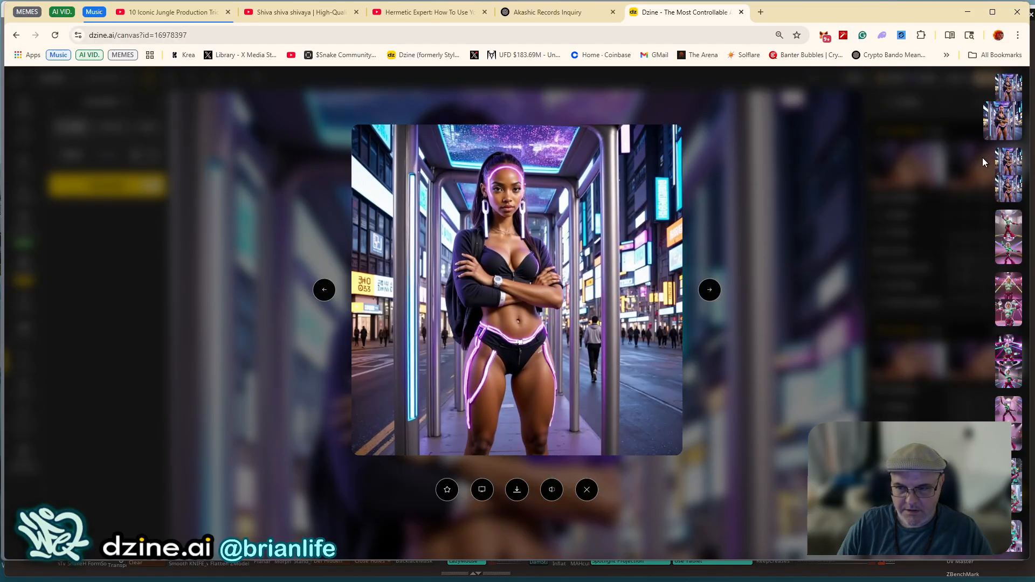
{"action": "left_click", "coordinate": [936, 120]}
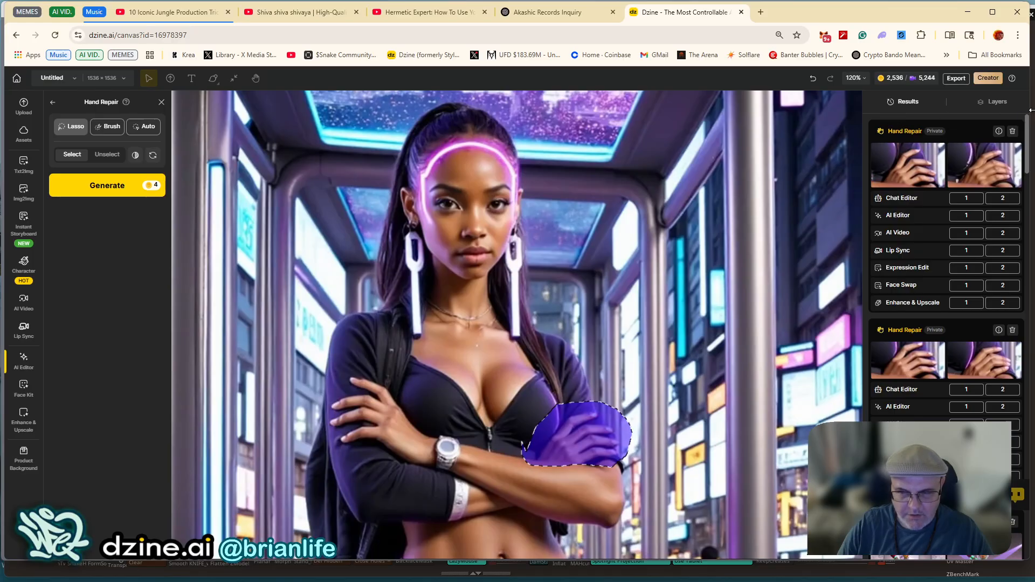
{"action": "left_click", "coordinate": [991, 104]}
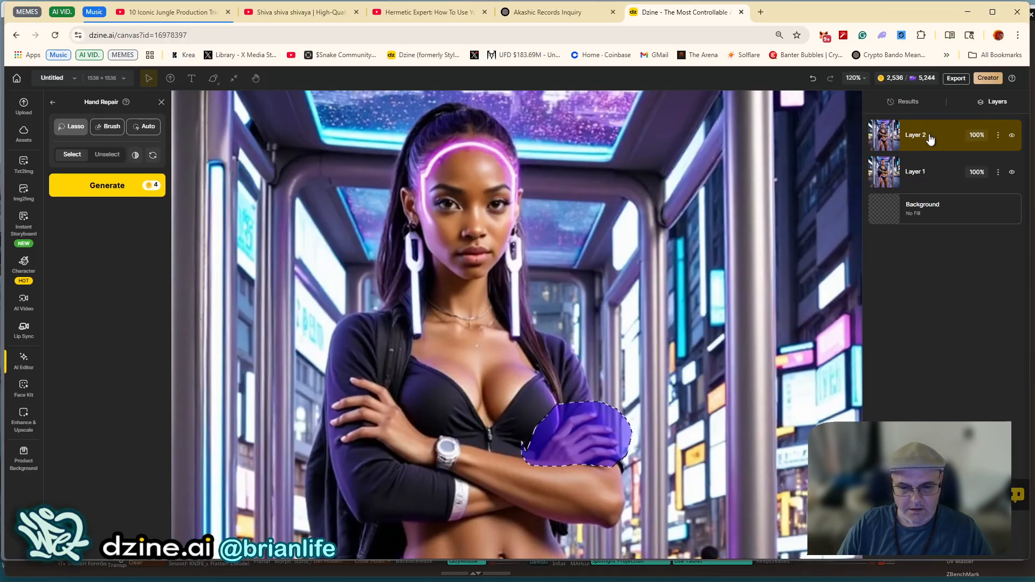
{"action": "left_click", "coordinate": [907, 101]}
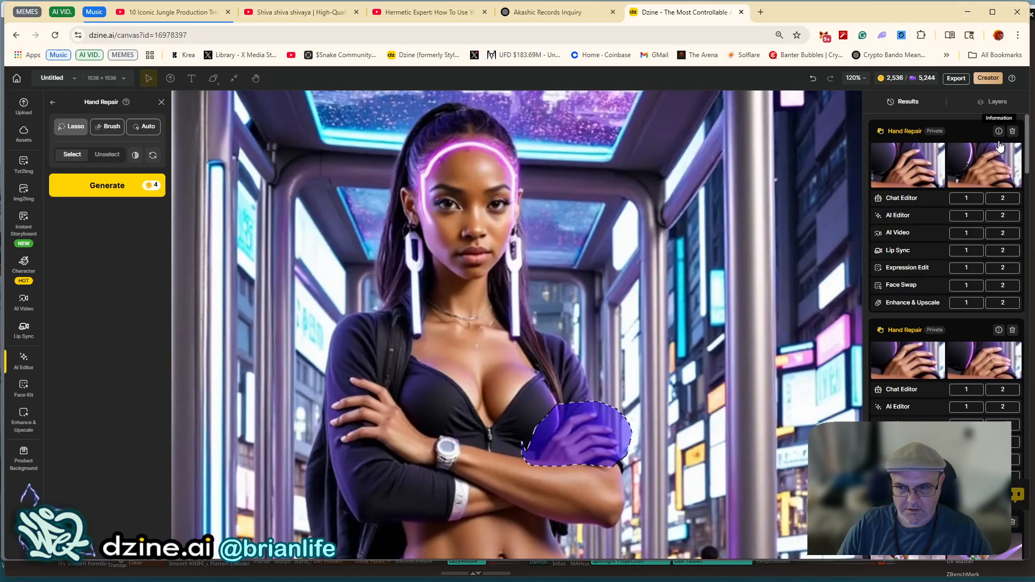
Compare the two latest hand repair images side by side in the large view, and check which layers exist on the canvas.
{"action": "left_click", "coordinate": [970, 150]}
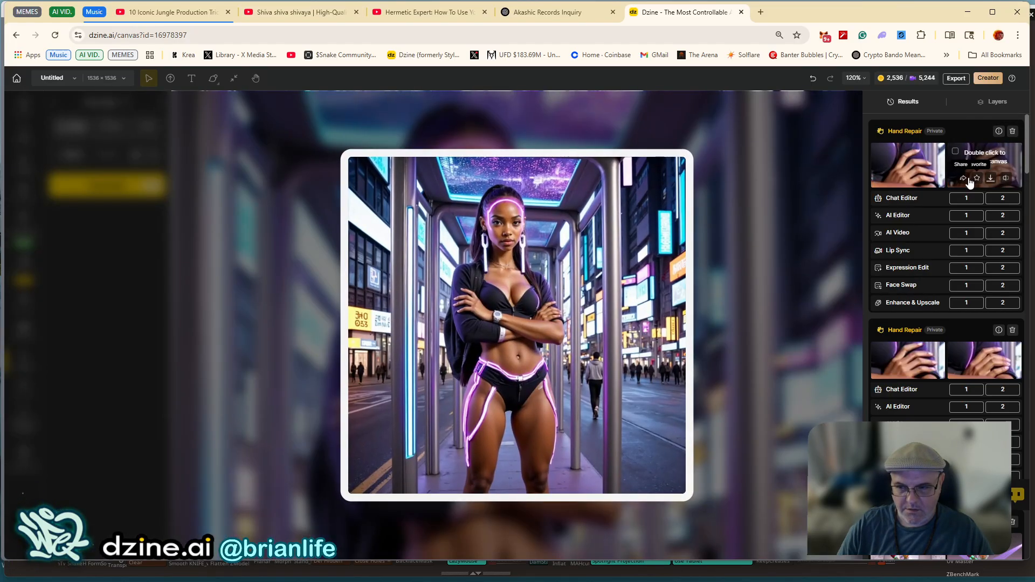
{"action": "left_click", "coordinate": [1006, 180]}
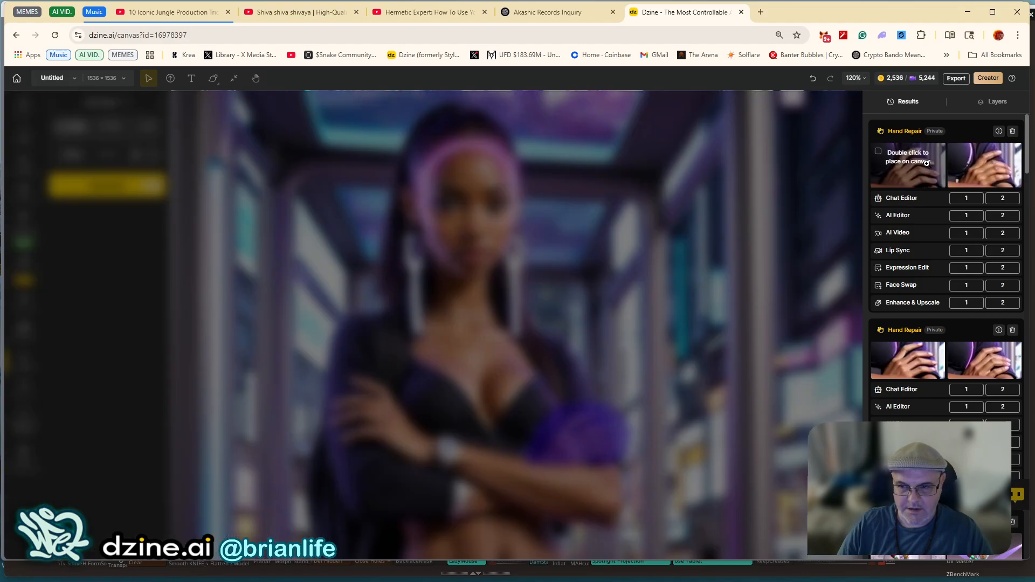
{"action": "left_click", "coordinate": [955, 152]}
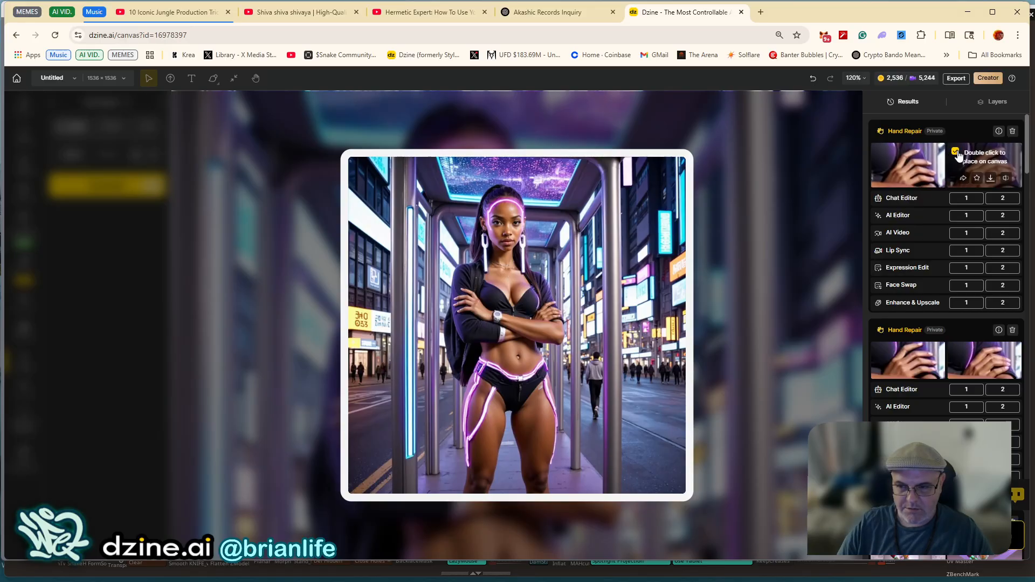
{"action": "left_click", "coordinate": [975, 148]}
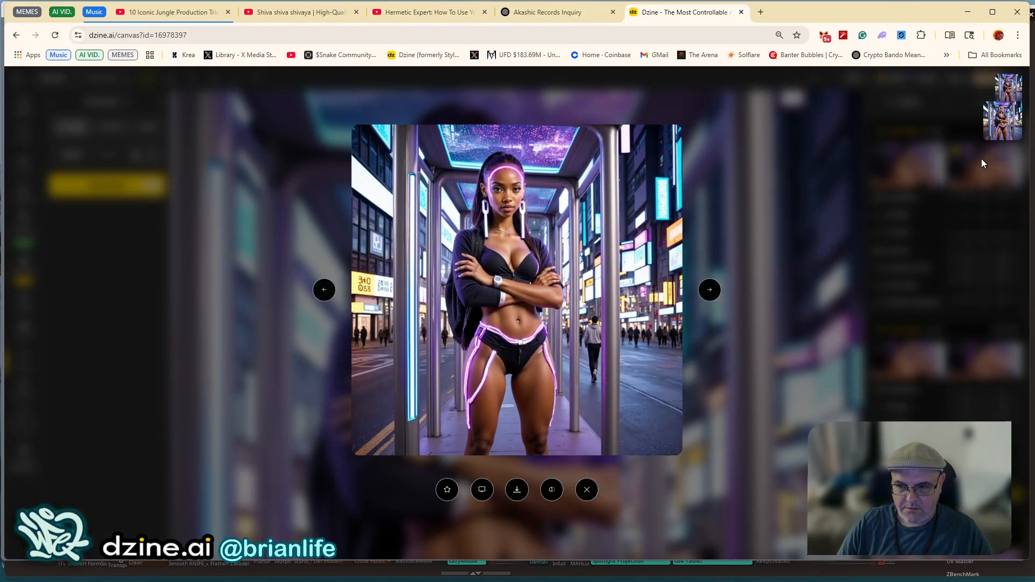
{"action": "left_click", "coordinate": [1007, 105]}
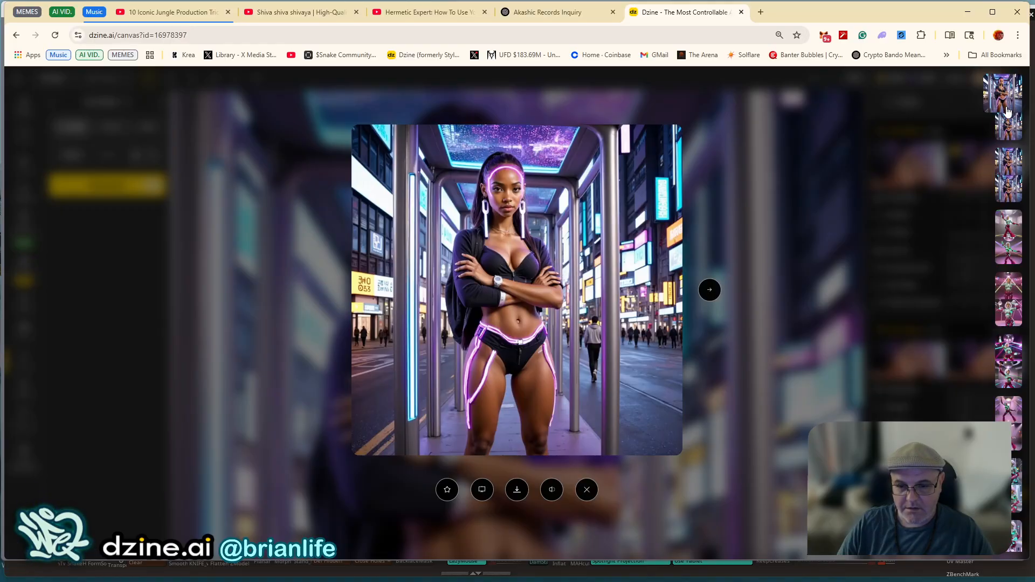
{"action": "left_click", "coordinate": [1003, 128]}
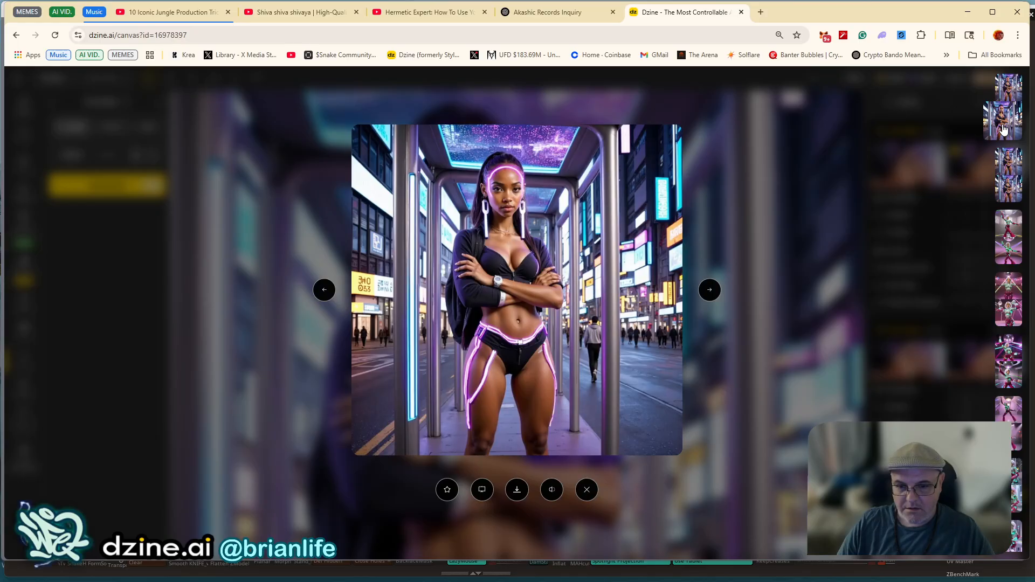
{"action": "left_click", "coordinate": [949, 89]}
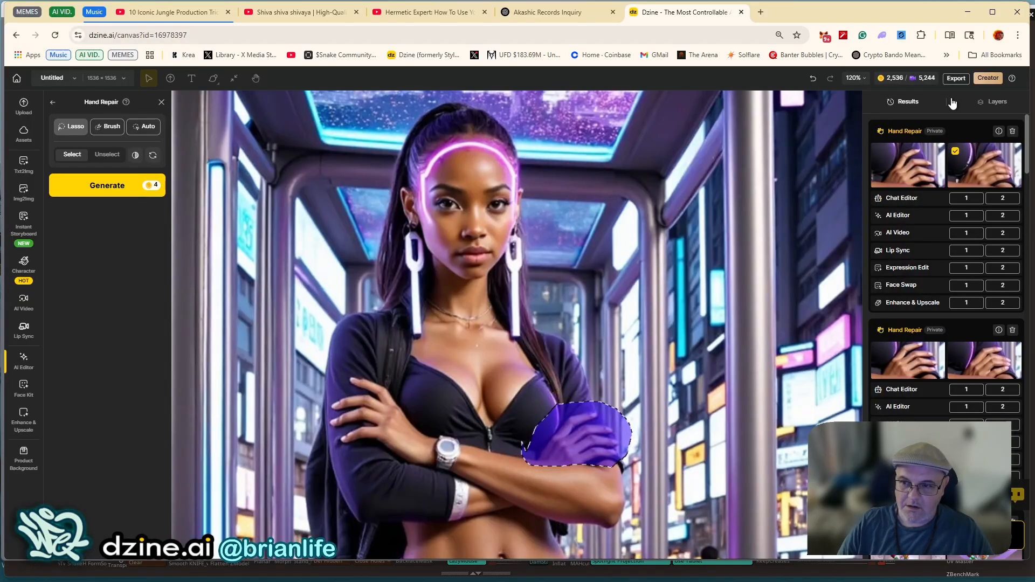
{"action": "left_click", "coordinate": [995, 104]}
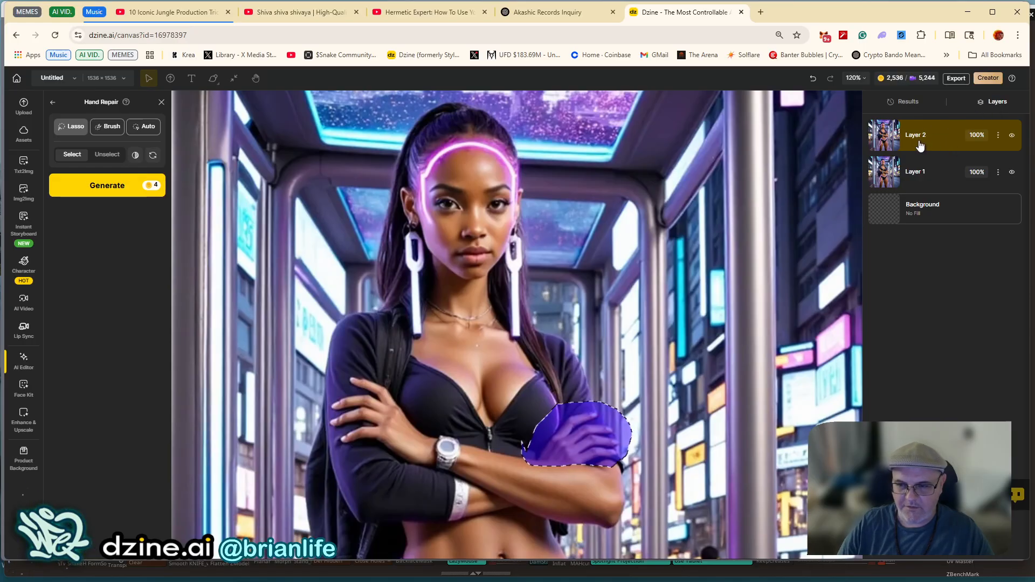
{"action": "left_click", "coordinate": [908, 104]}
{"action": "left_click", "coordinate": [971, 165]}
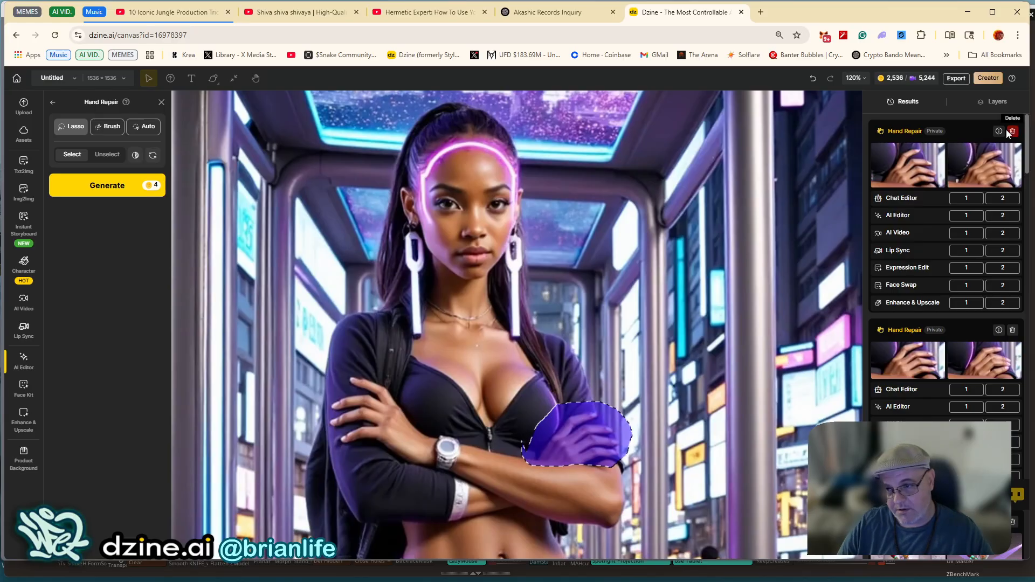
Place the second image of the newest hand repair on the canvas.
{"action": "mouse_move", "coordinate": [999, 164]}
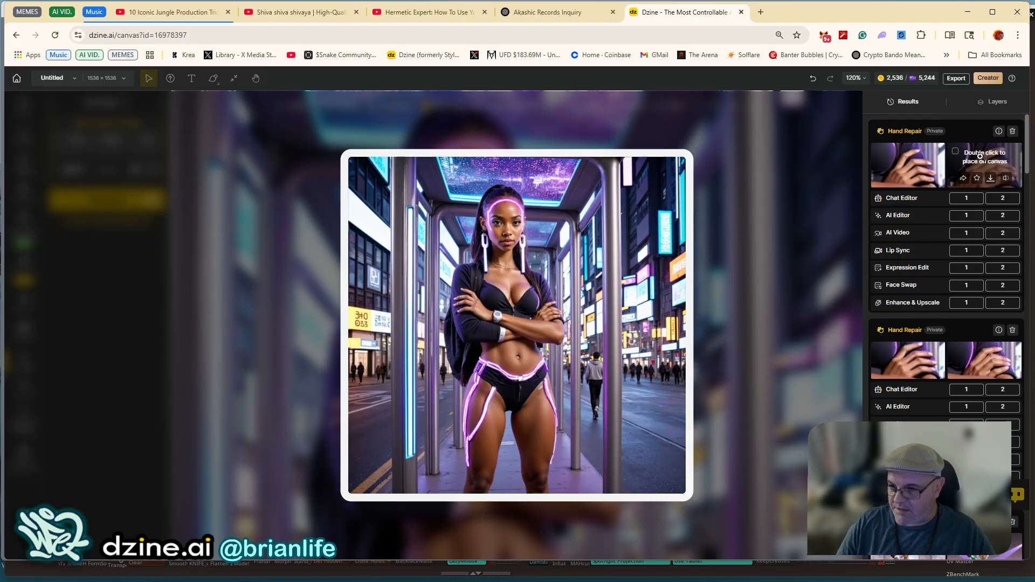
{"action": "double_click", "coordinate": [980, 156]}
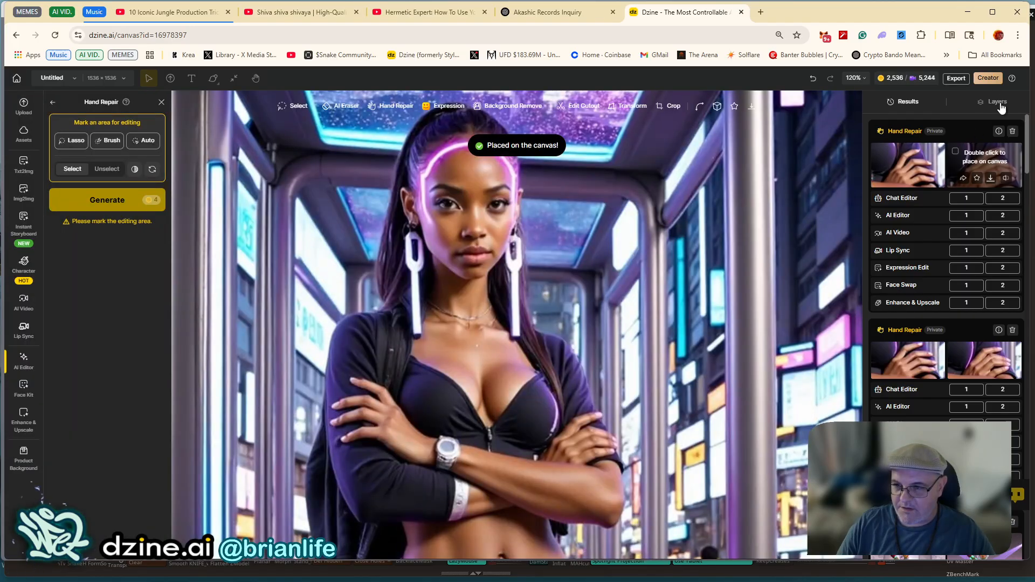
{"action": "left_click", "coordinate": [982, 156]}
{"action": "left_click", "coordinate": [881, 118]}
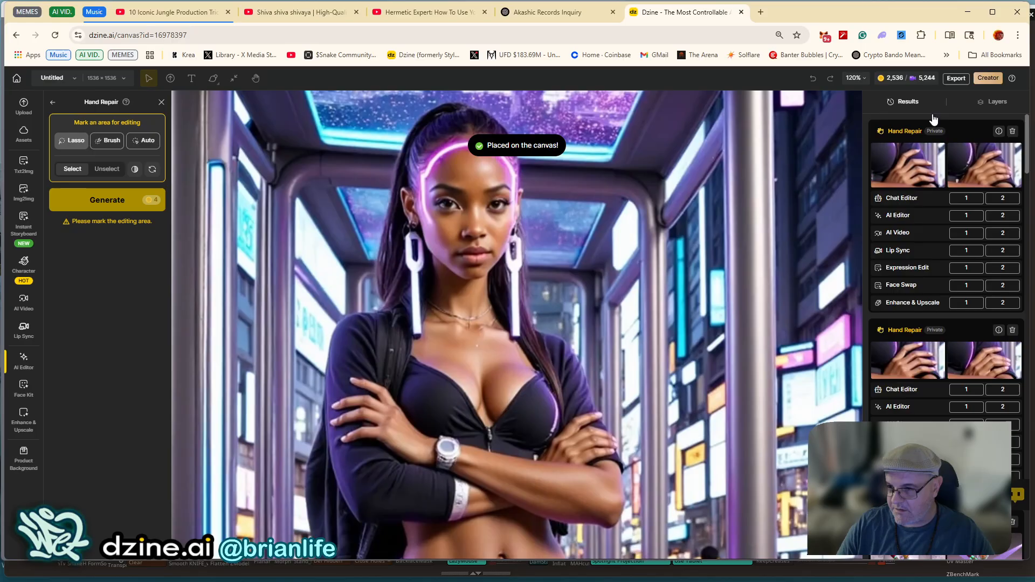
Delete the duplicate Layer 3 from the canvas.
{"action": "left_click", "coordinate": [978, 105]}
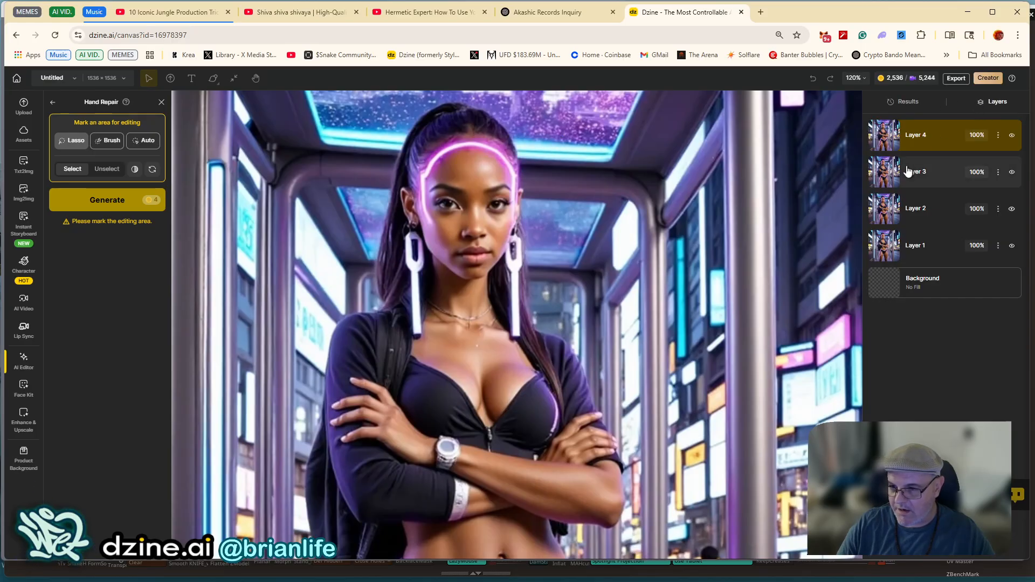
{"action": "left_click", "coordinate": [944, 177]}
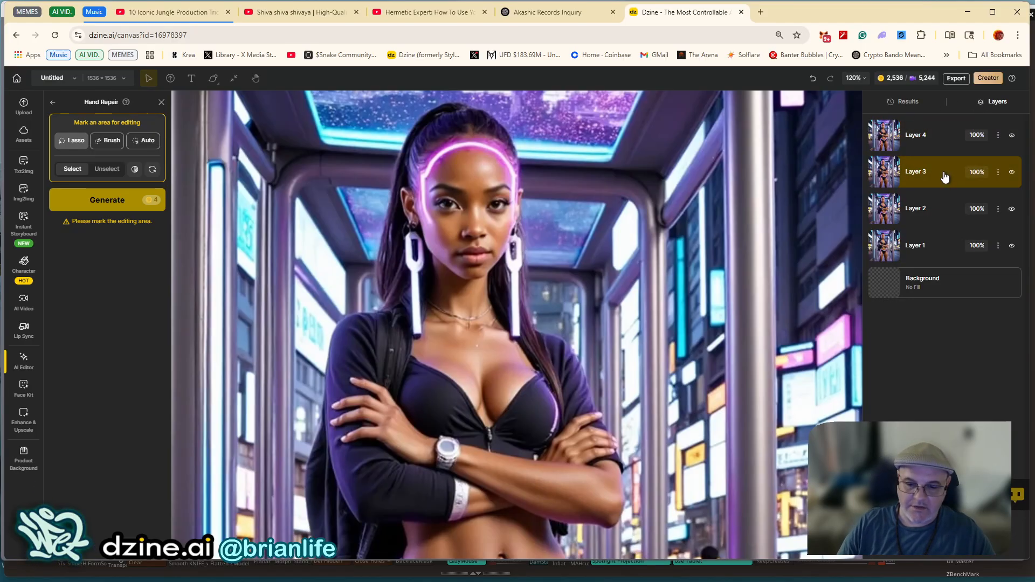
{"action": "left_click", "coordinate": [998, 172]}
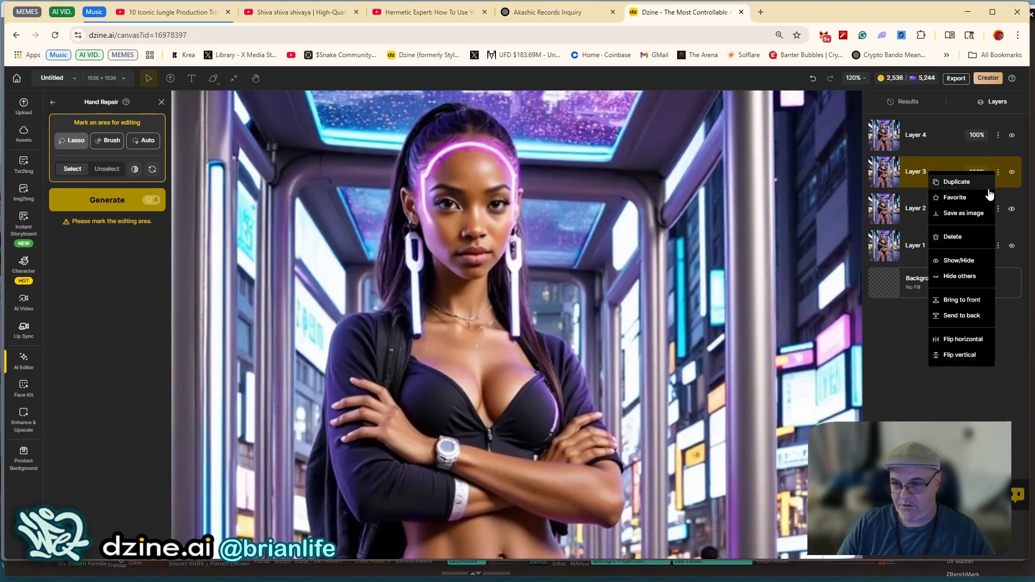
{"action": "left_click", "coordinate": [953, 236]}
Compare the repaired hand across versions by hiding Layer 4 and Layer 2 and showing them again.
{"action": "left_click", "coordinate": [920, 136]}
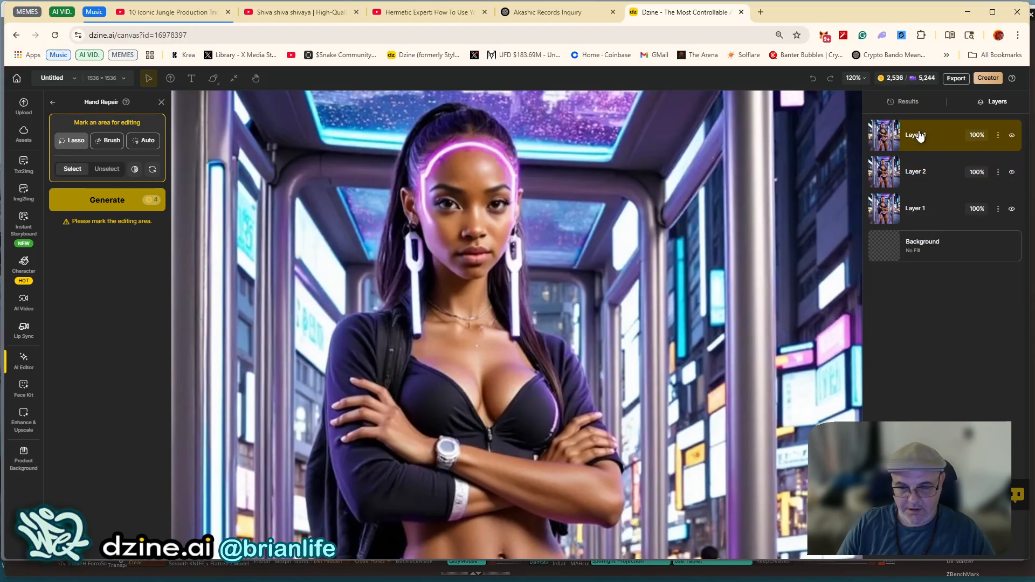
{"action": "left_click", "coordinate": [1011, 136]}
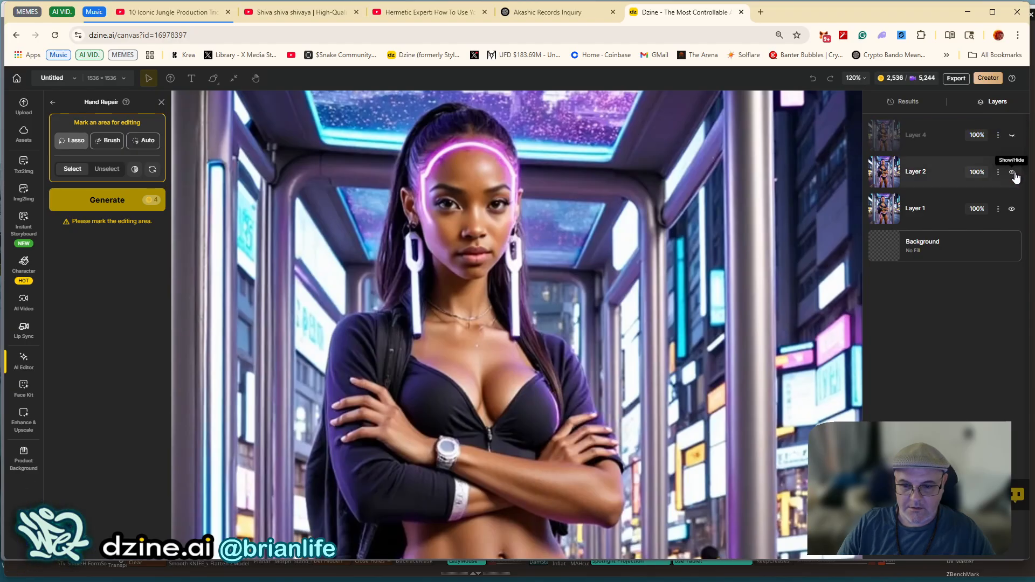
{"action": "left_click", "coordinate": [1012, 172]}
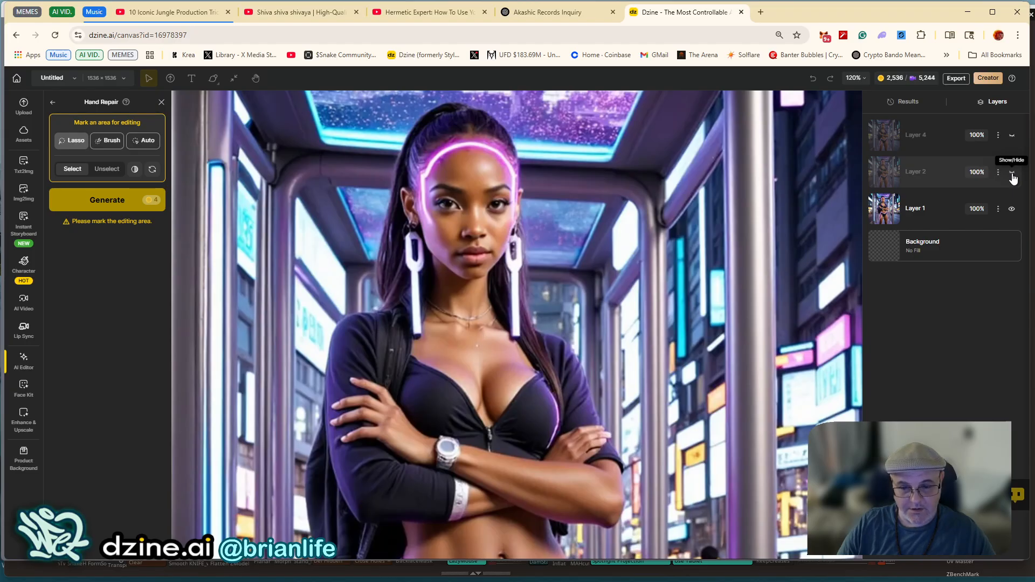
{"action": "left_click", "coordinate": [1013, 174]}
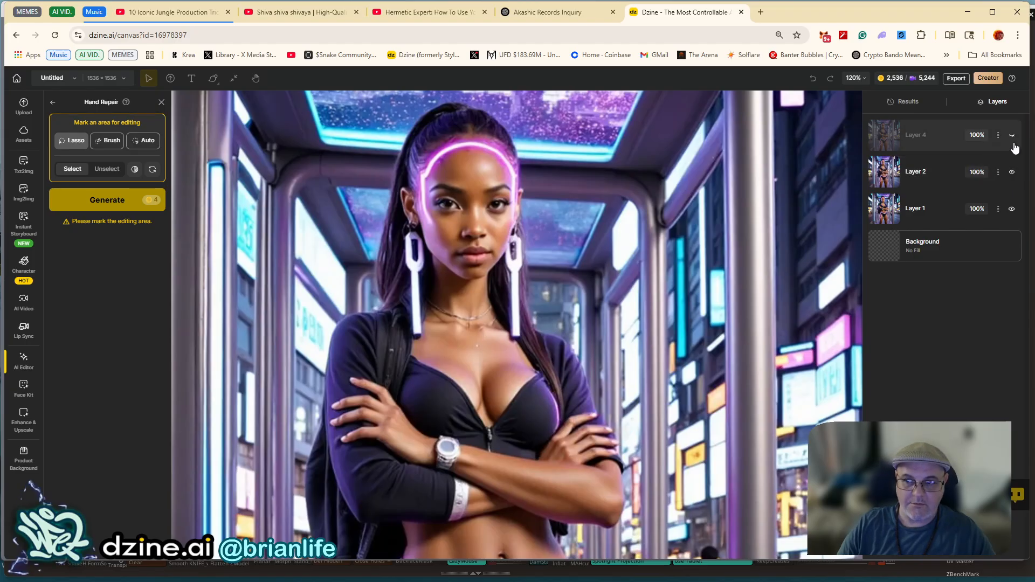
{"action": "left_click", "coordinate": [1012, 135]}
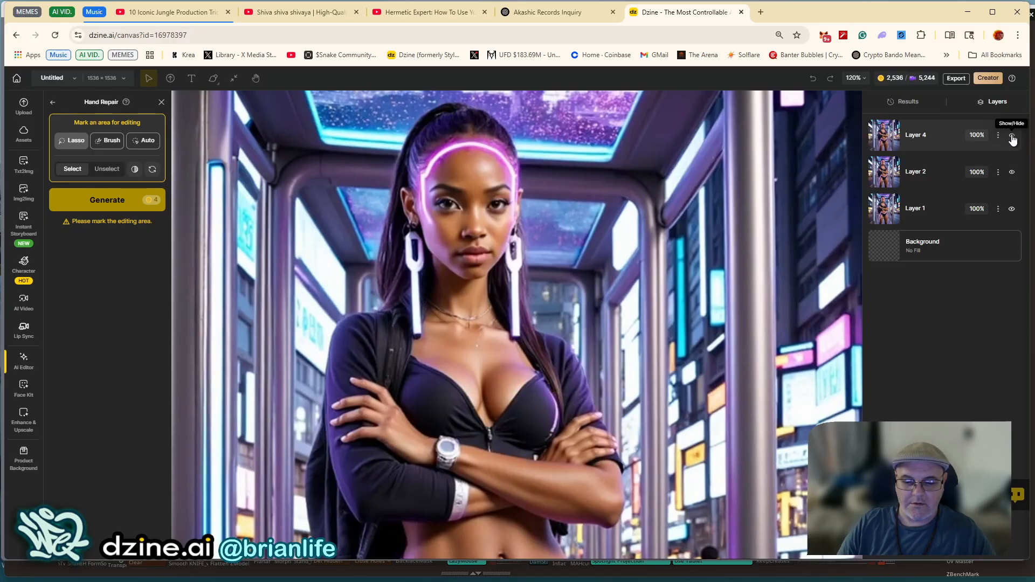
Select Layer 4 as the image for further editing.
{"action": "scroll", "coordinate": [529, 348], "scroll_direction": "down", "scroll_amount": 5}
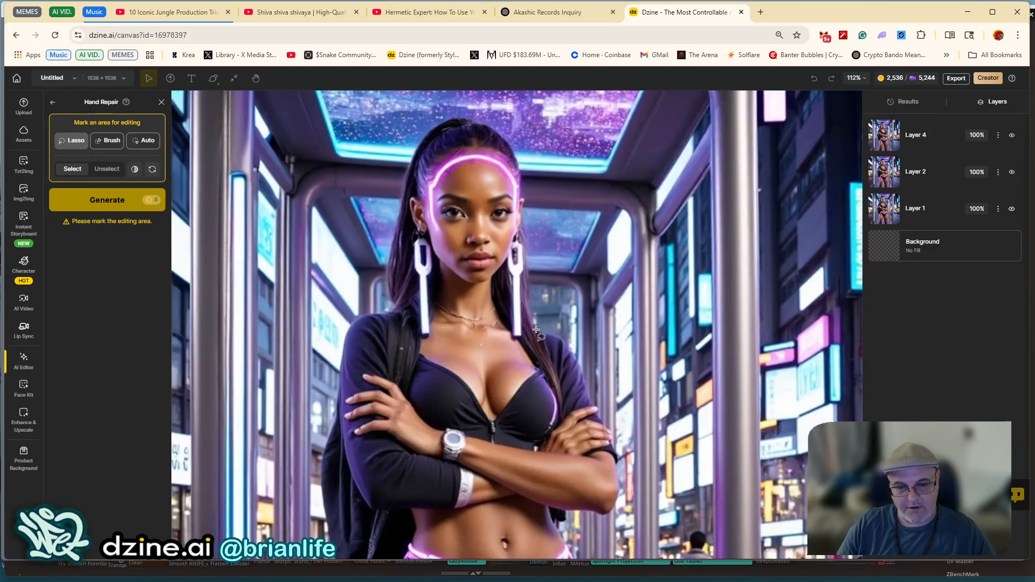
{"action": "scroll", "coordinate": [485, 372], "scroll_direction": "down", "scroll_amount": 3}
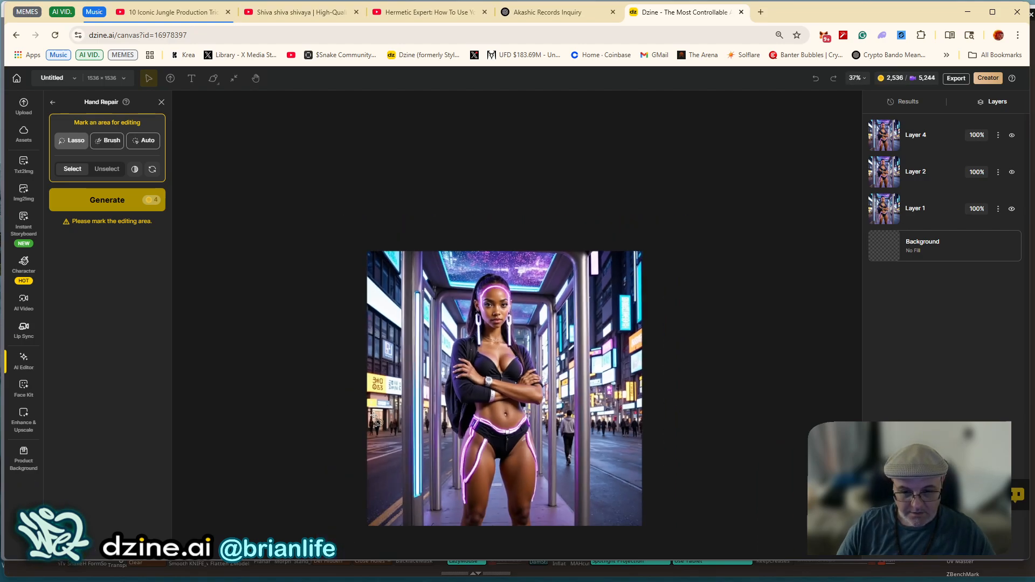
{"action": "scroll", "coordinate": [456, 404], "scroll_direction": "up", "scroll_amount": 5}
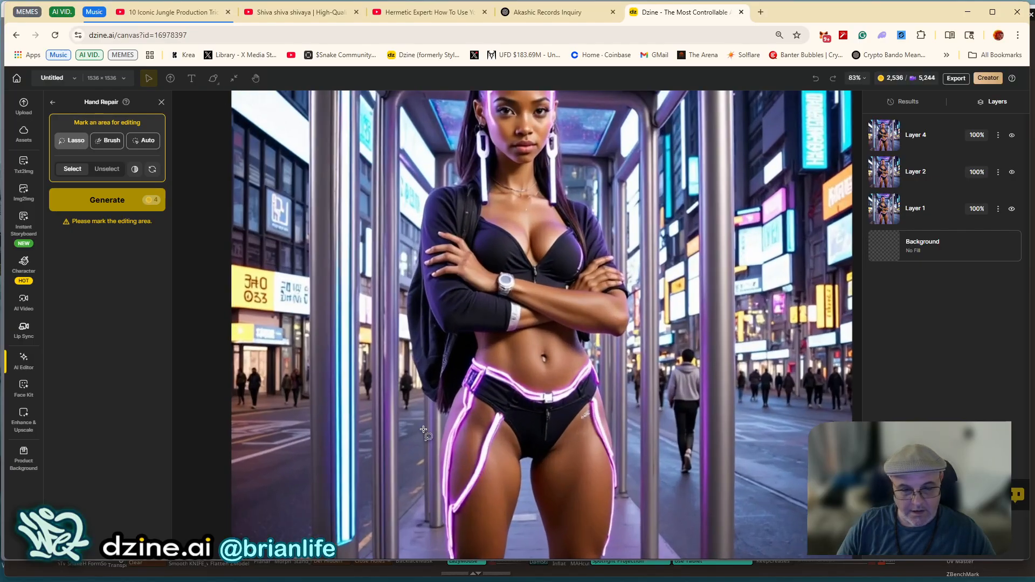
{"action": "left_click_drag", "start_coordinate": [316, 404], "coordinate": [318, 312]}
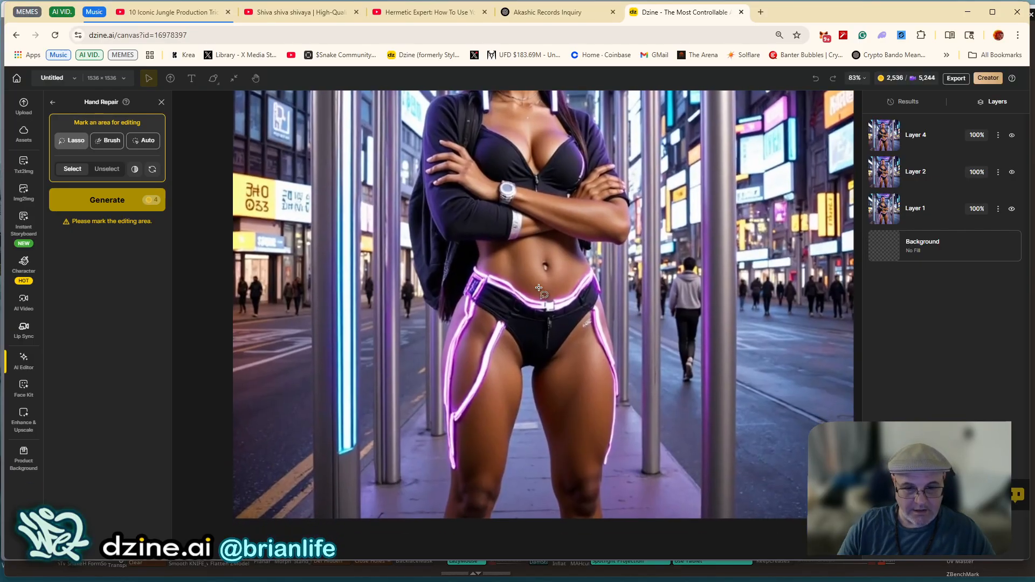
{"action": "left_click", "coordinate": [942, 139]}
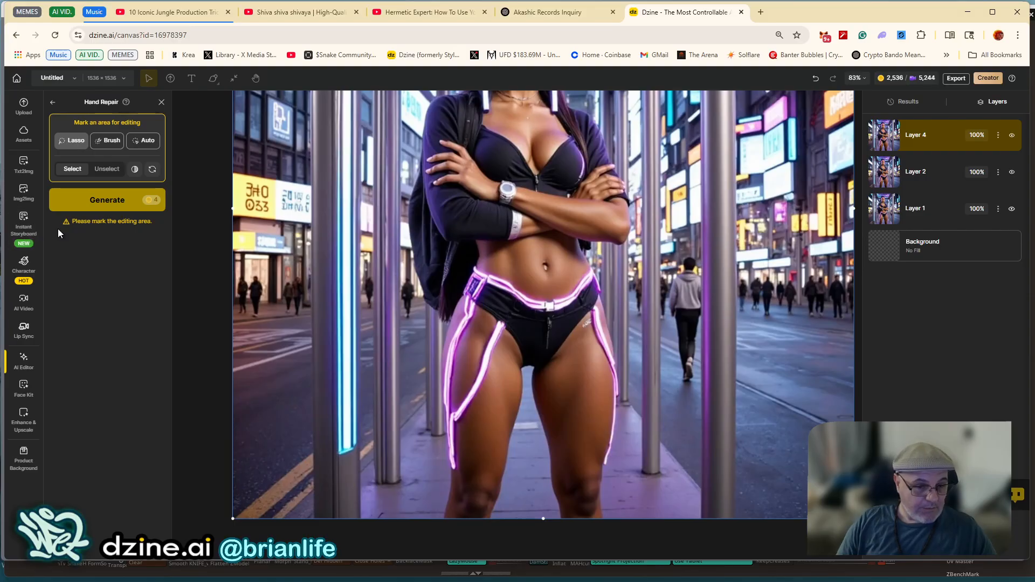
Look over the image-to-video models and settings in AI Video for the selected layer.
{"action": "left_click", "coordinate": [21, 302]}
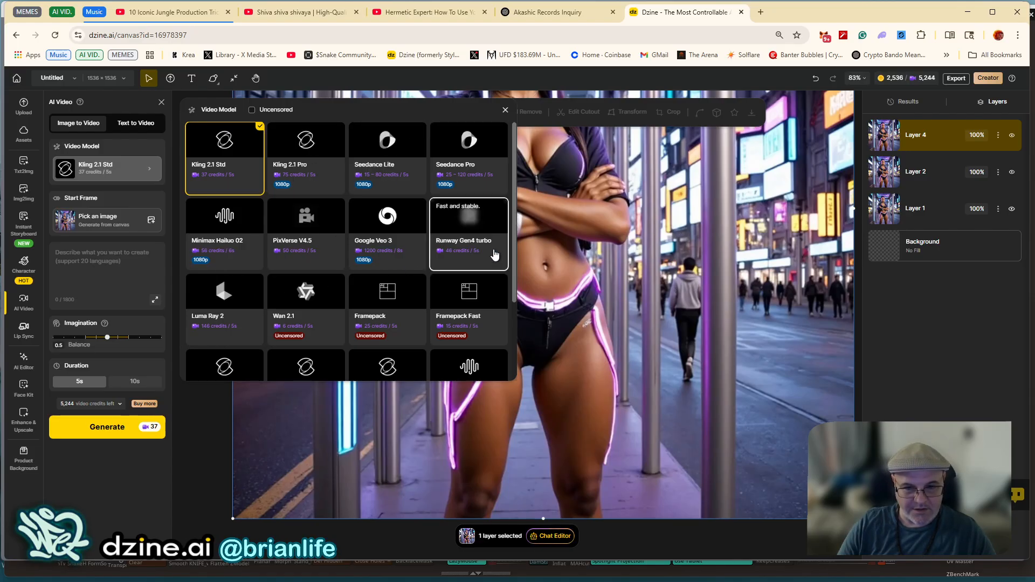
{"action": "left_click", "coordinate": [101, 272]}
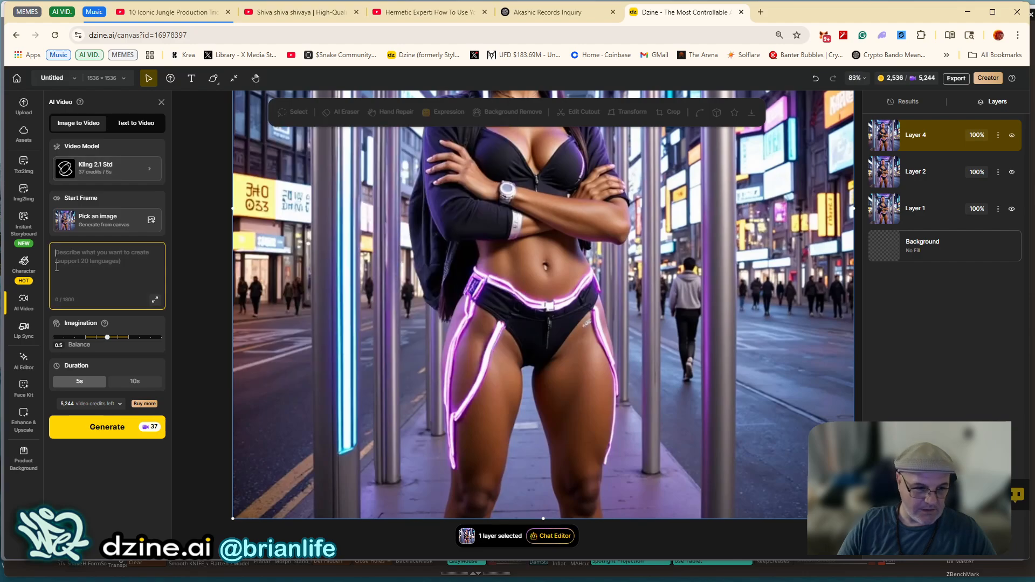
Start a Local Edit in the AI Editor and mark the character's shorts and legs with the Brush down to the image's lower edge.
{"action": "left_click", "coordinate": [25, 362]}
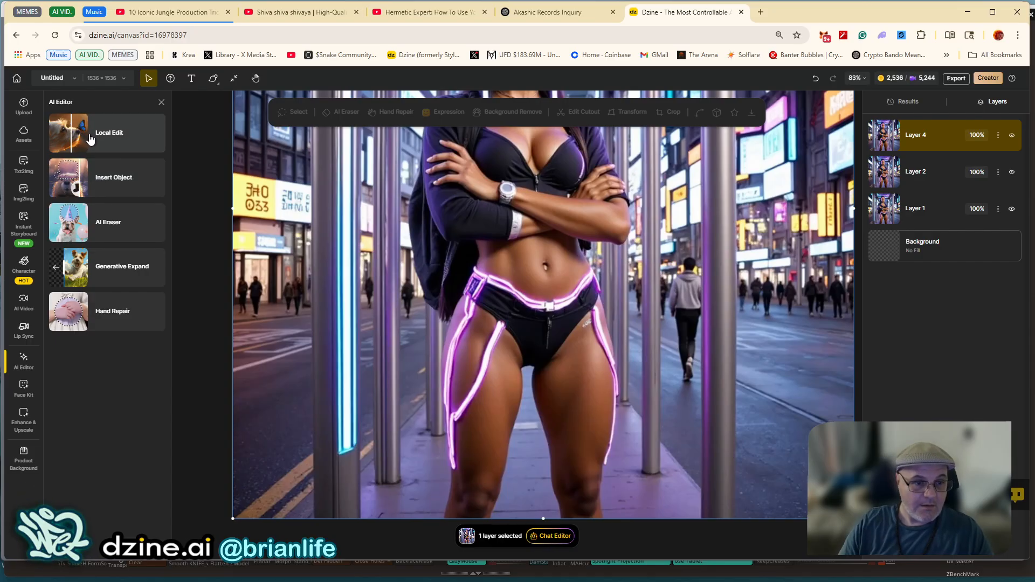
{"action": "left_click", "coordinate": [124, 150]}
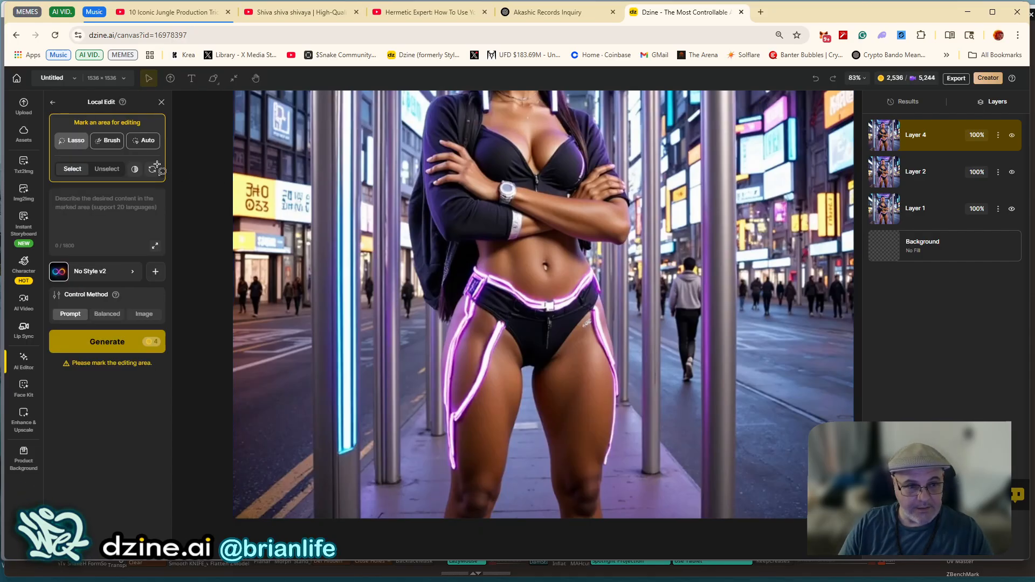
{"action": "left_click", "coordinate": [106, 140]}
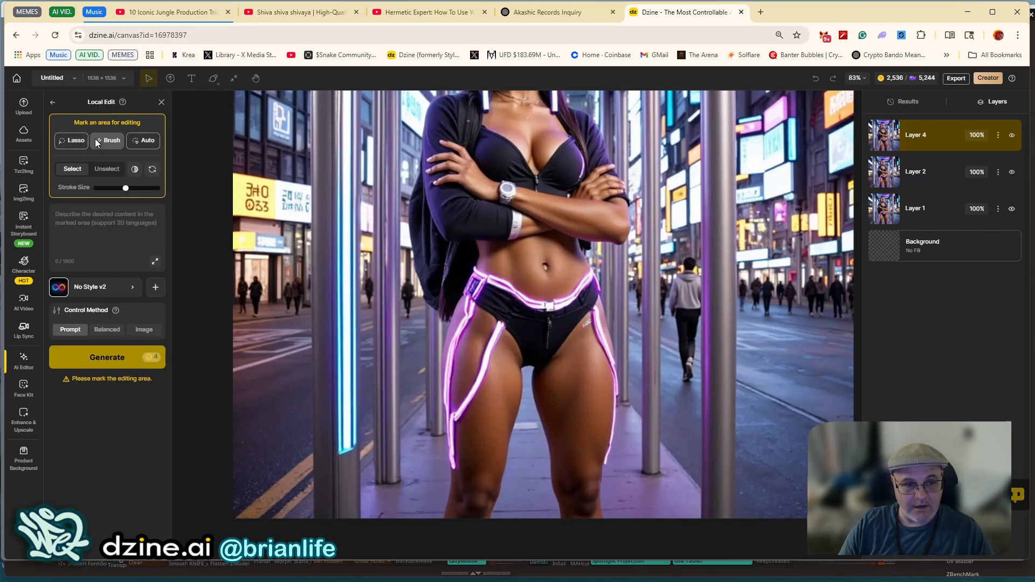
{"action": "mouse_move", "coordinate": [477, 288]}
{"action": "left_mouse_down"}
{"action": "mouse_move", "coordinate": [467, 520]}
{"action": "mouse_move", "coordinate": [502, 448]}
{"action": "mouse_move", "coordinate": [510, 390]}
{"action": "mouse_move", "coordinate": [513, 340]}
{"action": "mouse_move", "coordinate": [482, 409]}
{"action": "mouse_move", "coordinate": [460, 526]}
{"action": "mouse_move", "coordinate": [458, 361]}
{"action": "mouse_move", "coordinate": [480, 280]}
{"action": "mouse_move", "coordinate": [472, 268]}
{"action": "mouse_move", "coordinate": [542, 312]}
{"action": "mouse_move", "coordinate": [587, 290]}
{"action": "mouse_move", "coordinate": [613, 366]}
{"action": "mouse_move", "coordinate": [627, 539]}
{"action": "mouse_move", "coordinate": [585, 540]}
{"action": "mouse_move", "coordinate": [573, 527]}
{"action": "mouse_move", "coordinate": [544, 366]}
{"action": "mouse_move", "coordinate": [559, 425]}
{"action": "left_mouse_up"}
{"action": "mouse_move", "coordinate": [504, 359]}
{"action": "left_mouse_down"}
{"action": "mouse_move", "coordinate": [490, 339]}
{"action": "mouse_move", "coordinate": [561, 331]}
{"action": "mouse_move", "coordinate": [522, 349]}
{"action": "mouse_move", "coordinate": [568, 324]}
{"action": "mouse_move", "coordinate": [588, 507]}
{"action": "mouse_move", "coordinate": [593, 363]}
{"action": "mouse_move", "coordinate": [561, 363]}
{"action": "mouse_move", "coordinate": [609, 485]}
{"action": "left_mouse_up"}
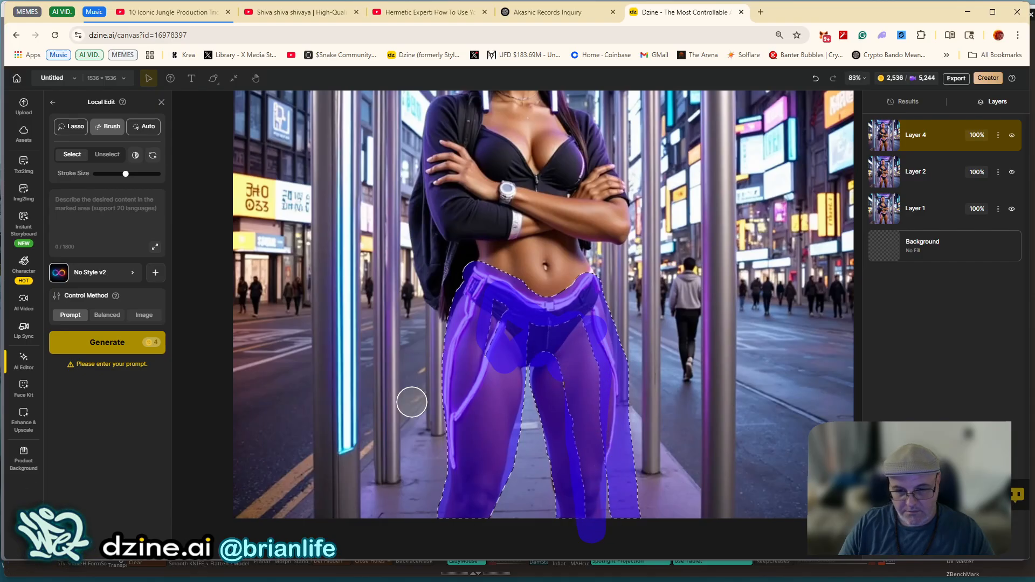
Choose the custom Pro Style LiFe_MuZe_1 for the Local Edit.
{"action": "left_click", "coordinate": [83, 213]}
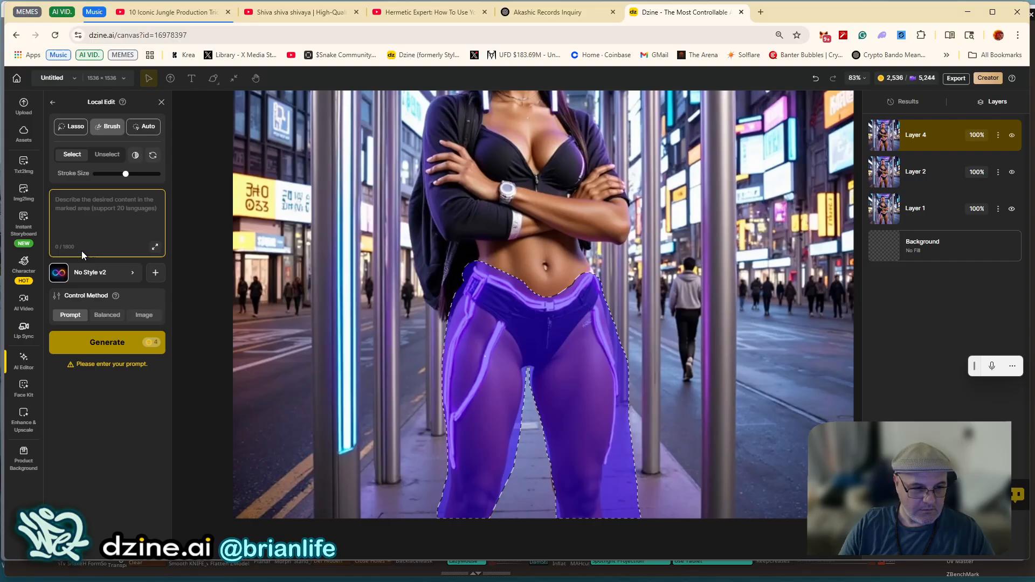
{"action": "left_click", "coordinate": [84, 271]}
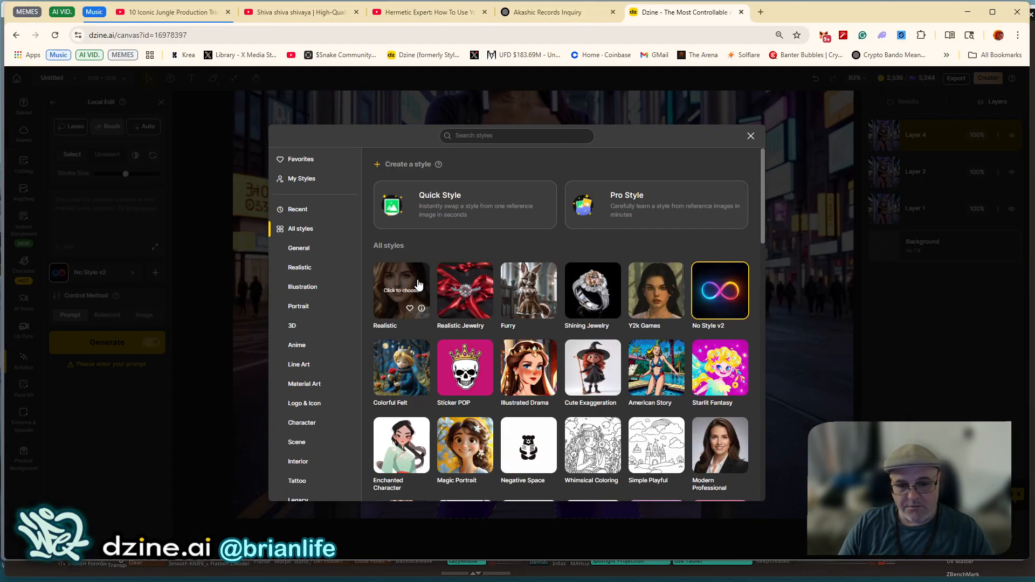
{"action": "left_click", "coordinate": [294, 210]}
{"action": "left_click", "coordinate": [302, 181]}
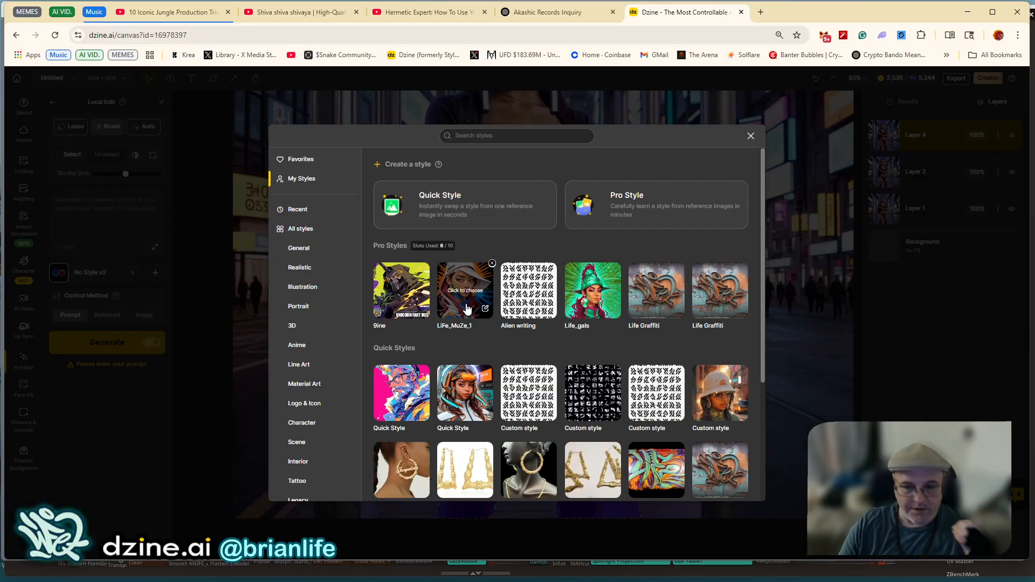
{"action": "left_click", "coordinate": [464, 301]}
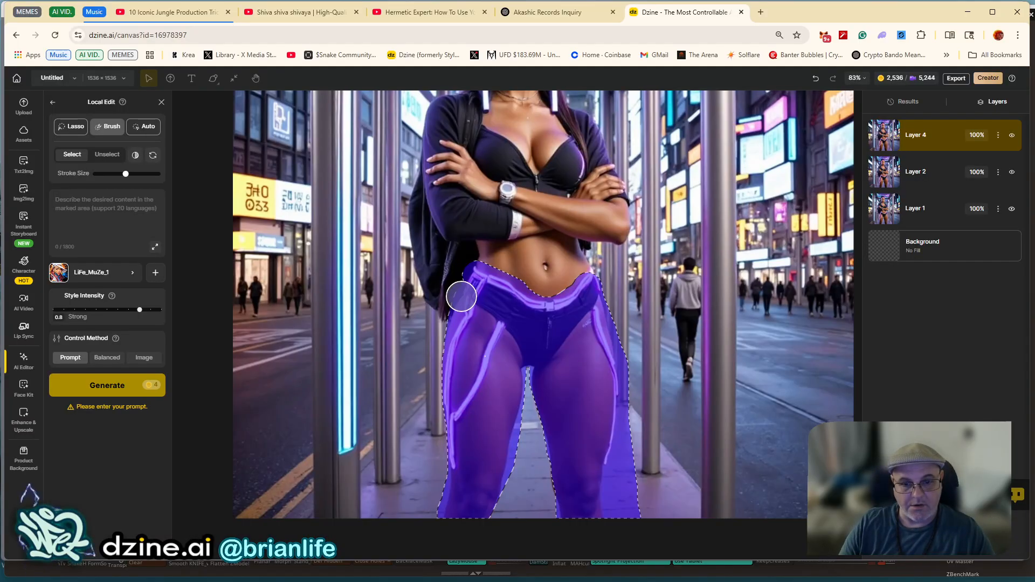
{"action": "left_click", "coordinate": [121, 221]}
{"action": "key", "text": "super+h"}
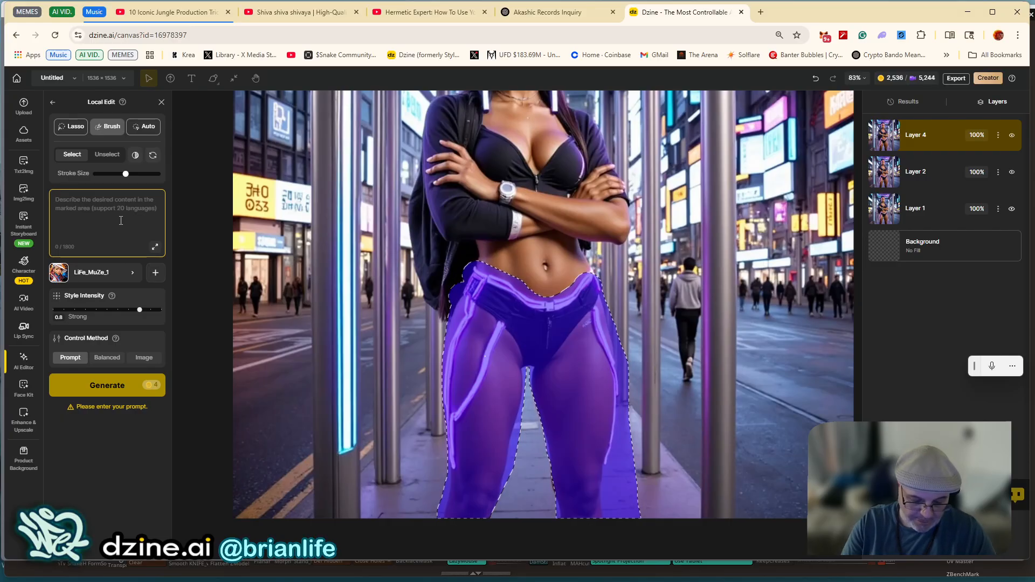
{"action": "key", "text": "Caps_Lock"}
{"action": "type", "text": "Woman"}
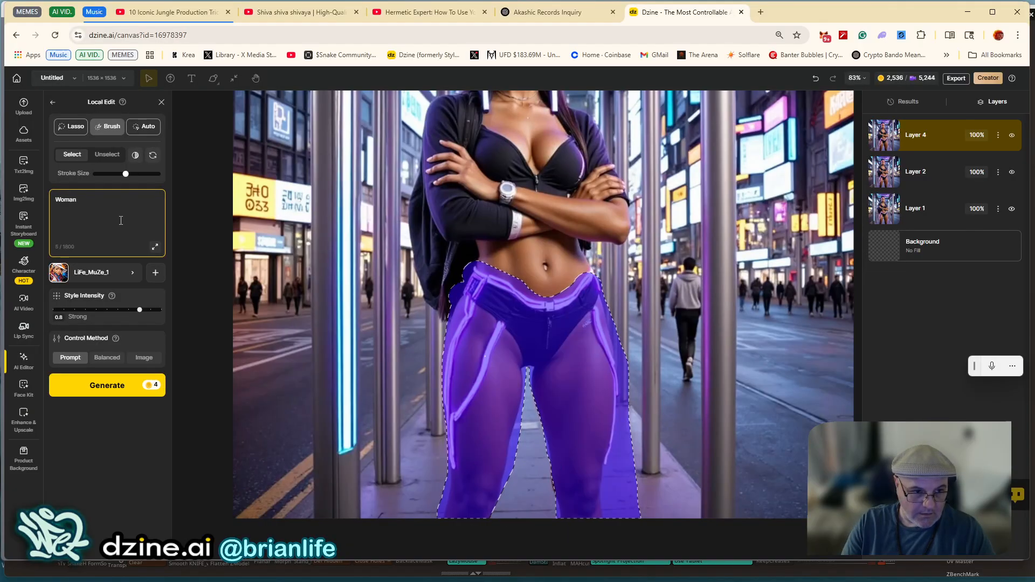
{"action": "key", "text": "ctrl+a"}
{"action": "key", "text": "BackSpace"}
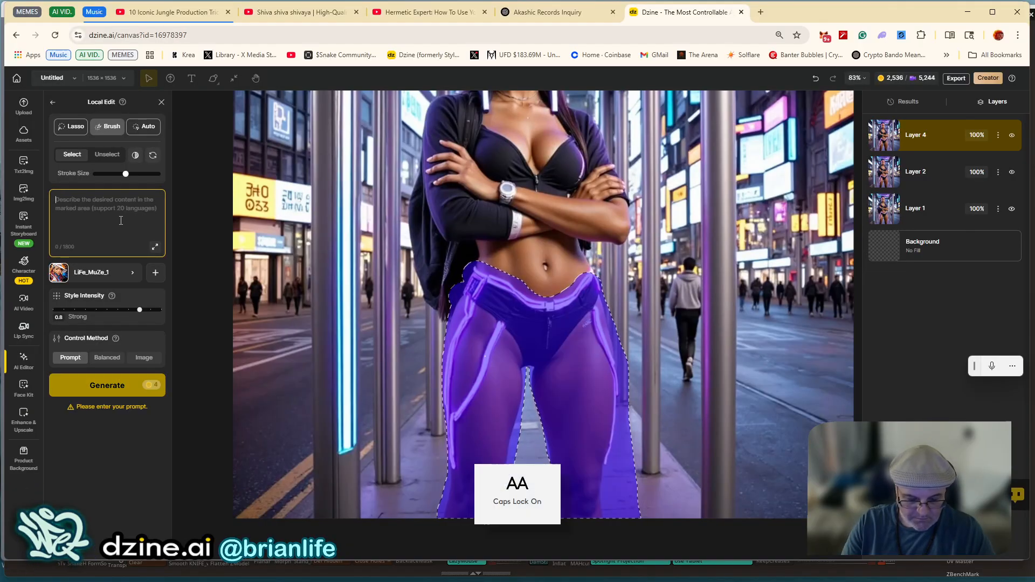
Enter the Local Edit prompt "She is wearing baggy pants, futuristic clothing, neon parts." with the spelling and spacing corrected.
{"action": "key", "text": "Caps_Lock"}
{"action": "type", "text": "She is wear"}
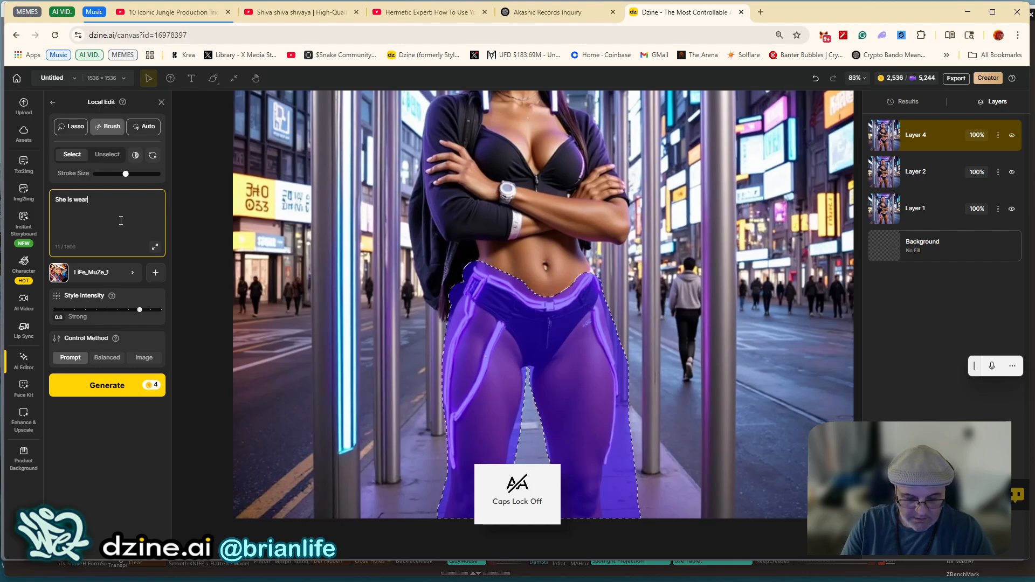
{"action": "type", "text": "ing "}
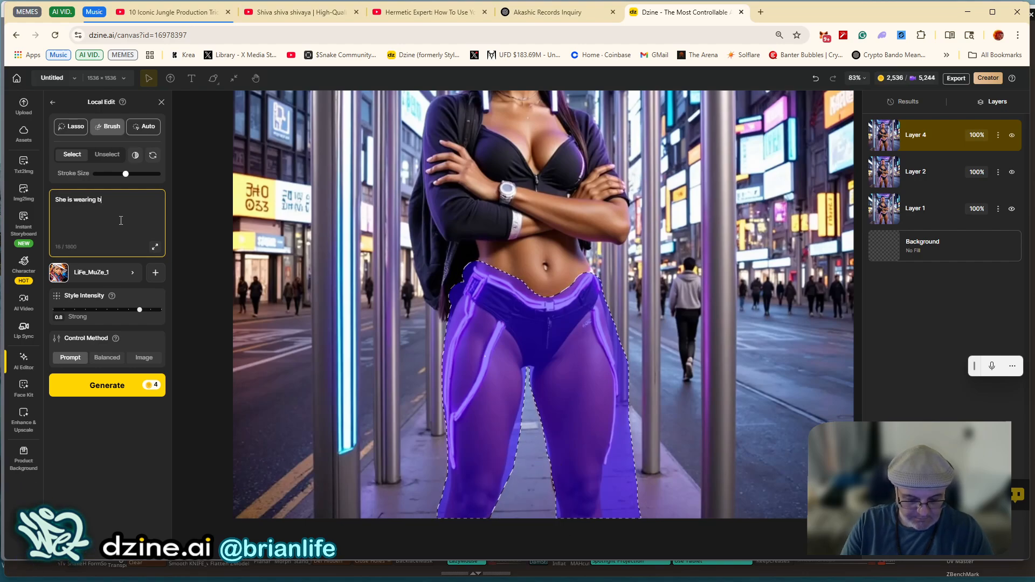
{"action": "type", "text": "baggy pan"}
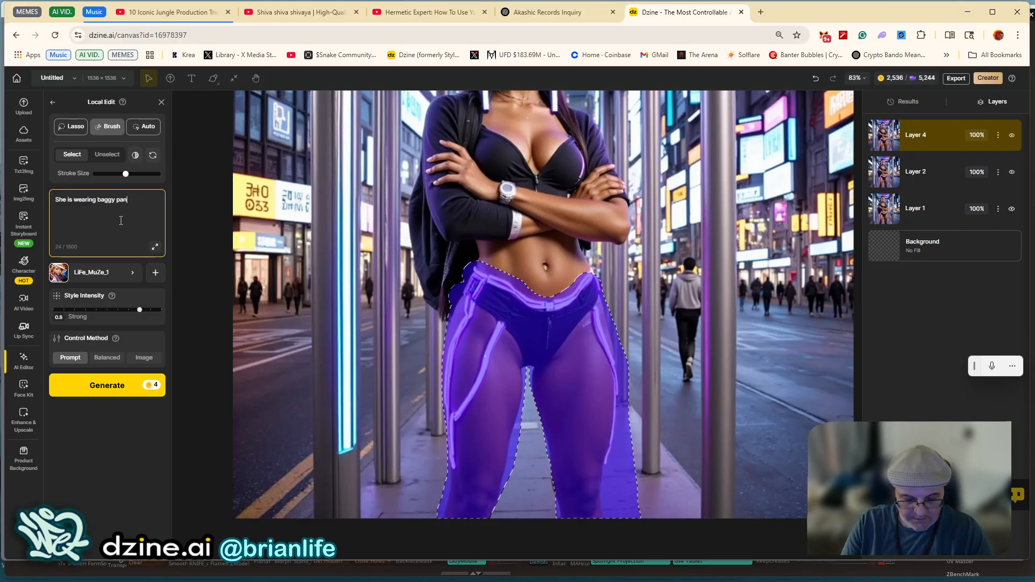
{"action": "type", "text": "ts,"}
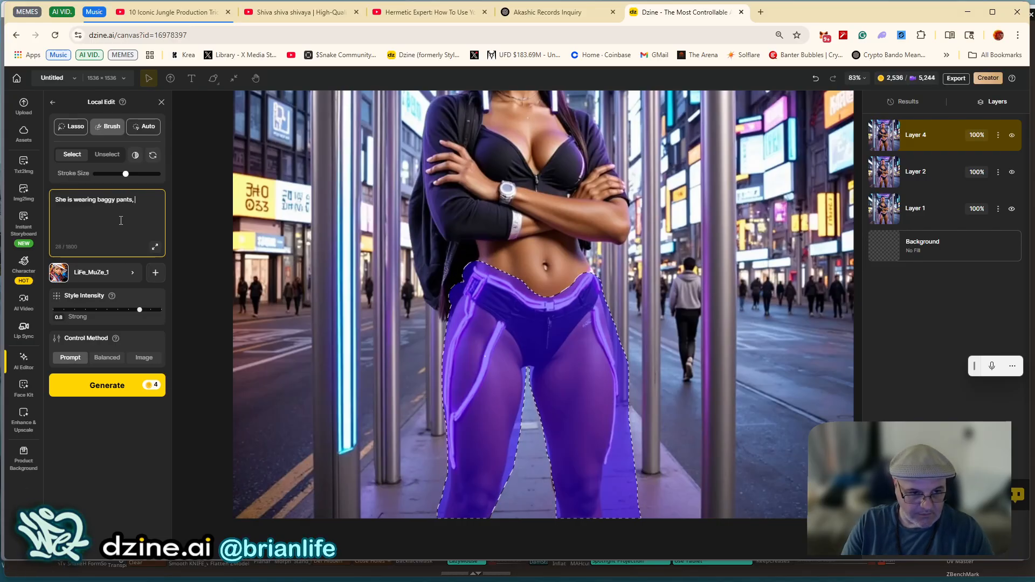
{"action": "type", "text": " futurisitc"}
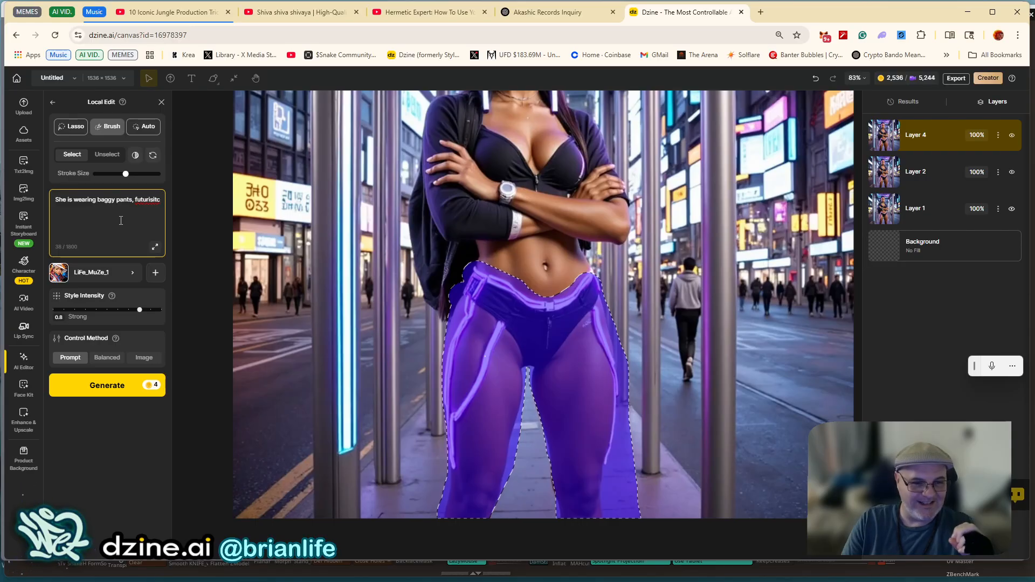
{"action": "type", "text": "clo"}
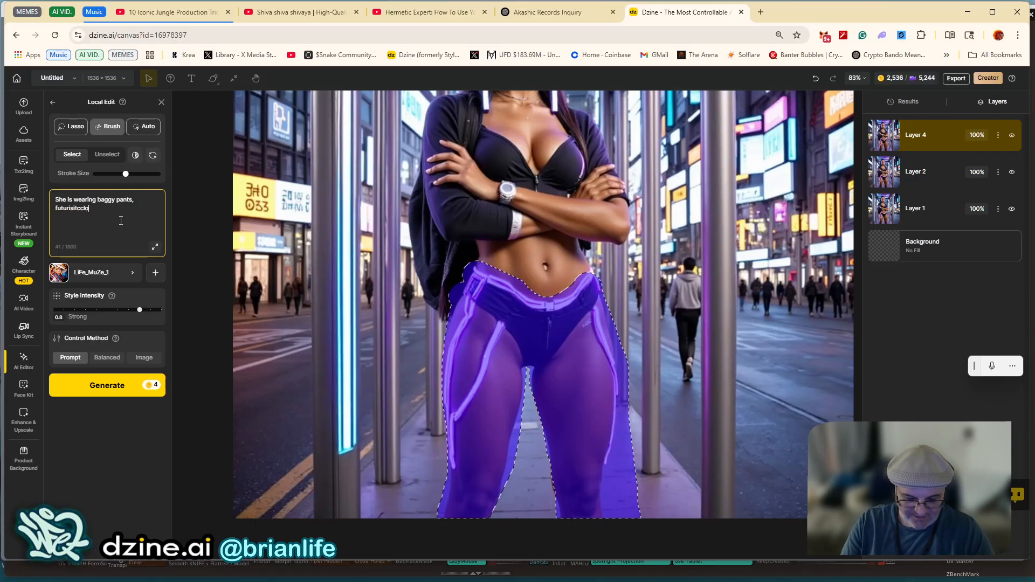
{"action": "type", "text": "thing, neon parts."}
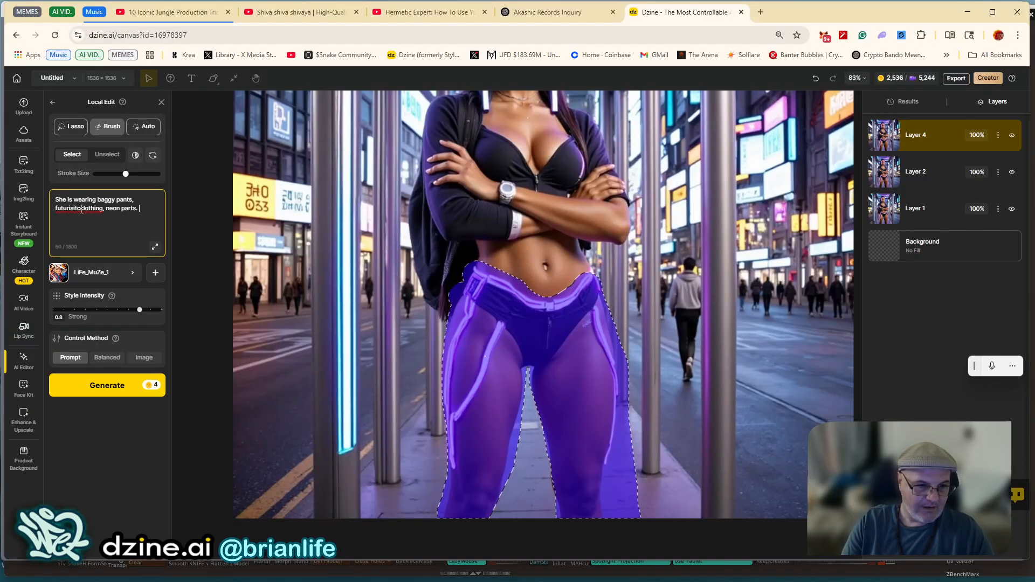
{"action": "left_click", "coordinate": [81, 209]}
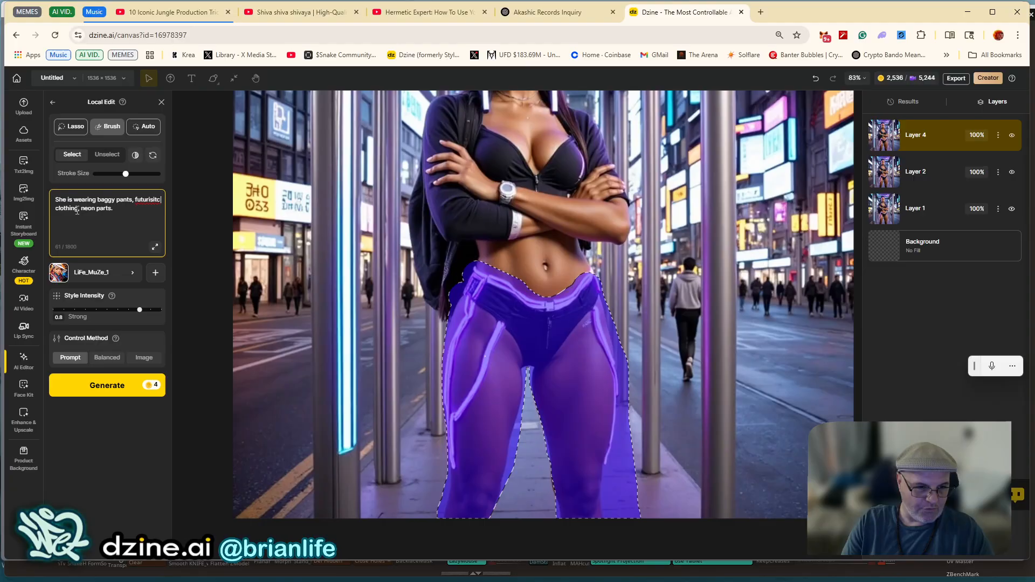
{"action": "right_click", "coordinate": [161, 201]}
{"action": "left_click", "coordinate": [140, 200]}
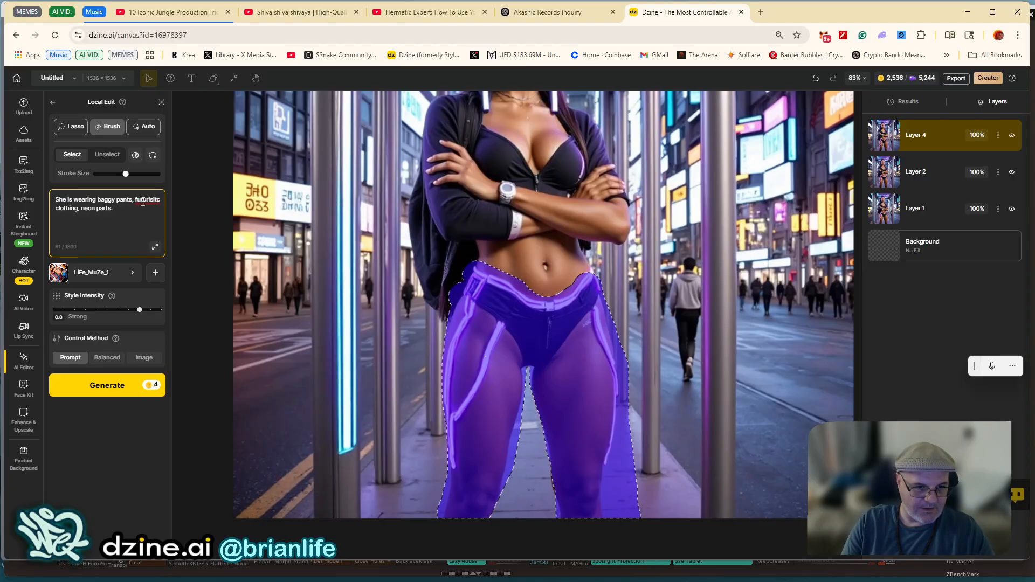
{"action": "right_click", "coordinate": [141, 201]}
{"action": "left_click", "coordinate": [181, 216]}
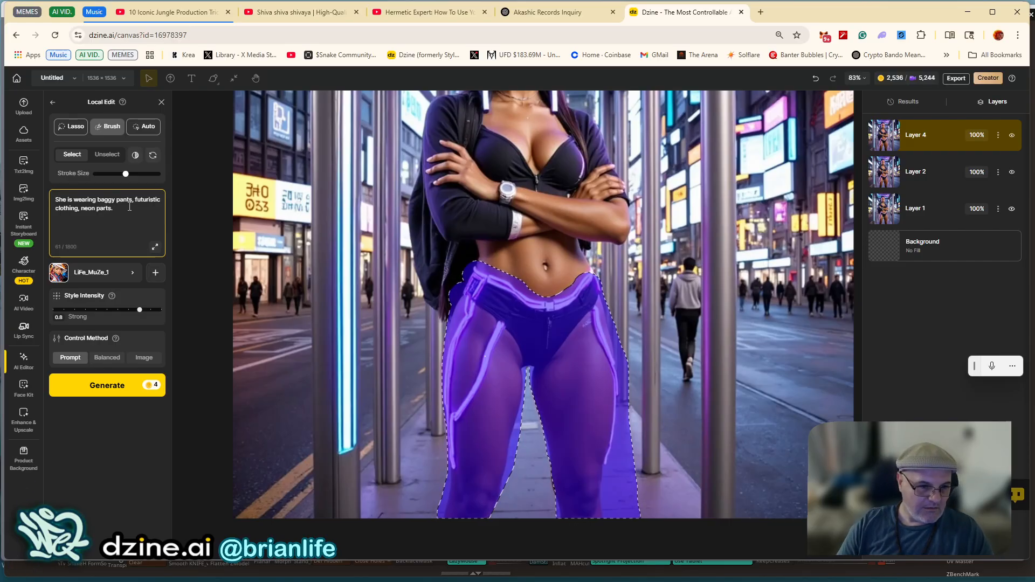
Insert "Neo," before "futuristic clothing" in the Local Edit prompt.
{"action": "left_click", "coordinate": [135, 201]}
{"action": "key", "text": "Caps_Lock"}
{"action": "type", "text": "N"}
{"action": "key", "text": "Caps_Lock"}
{"action": "type", "text": "eo,"}
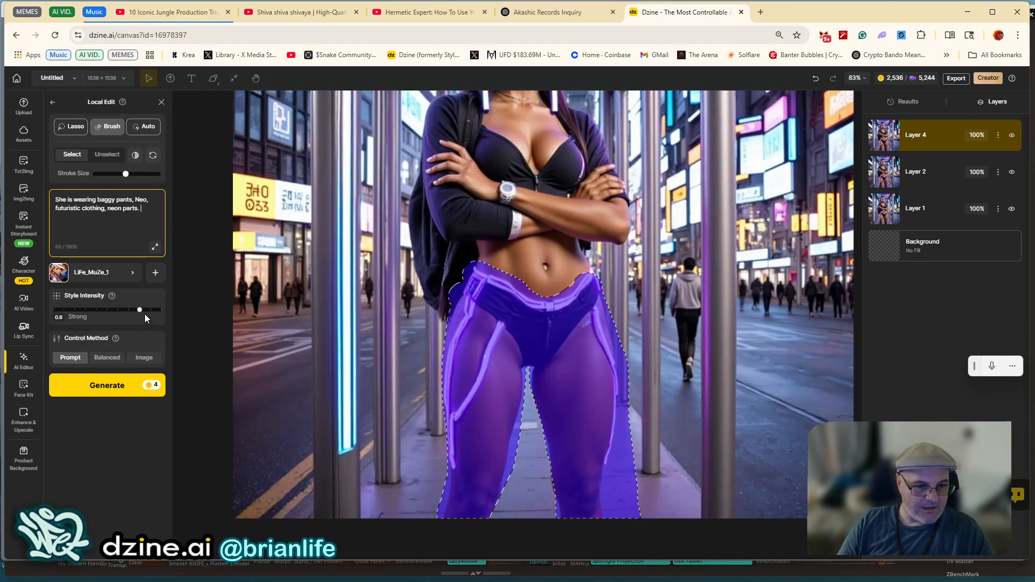
Generate the Local Edit with Style Intensity set to 0.7 and the control method set to Balanced.
{"action": "left_click_drag", "start_coordinate": [140, 310], "coordinate": [129, 311]}
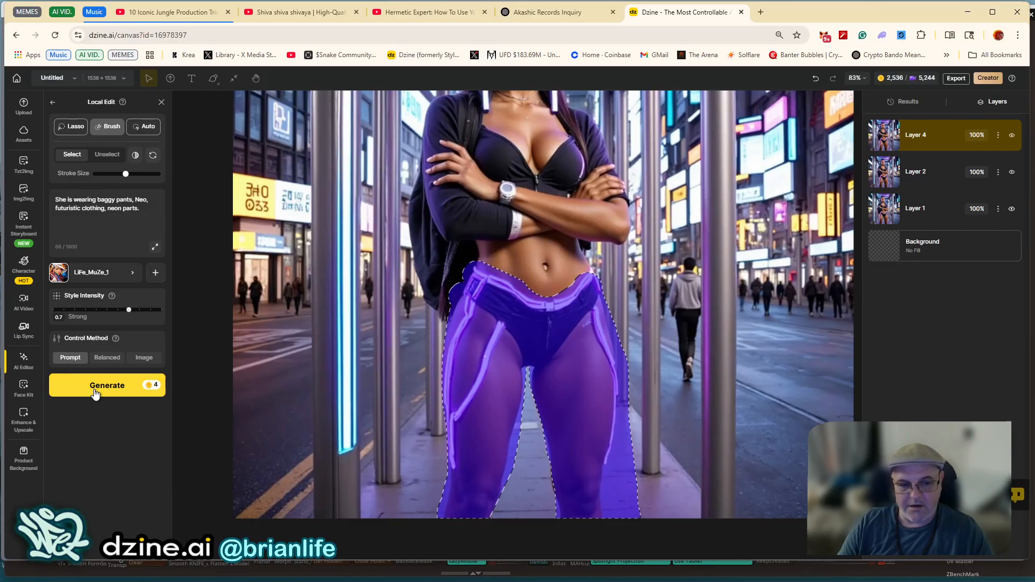
{"action": "left_click", "coordinate": [106, 358]}
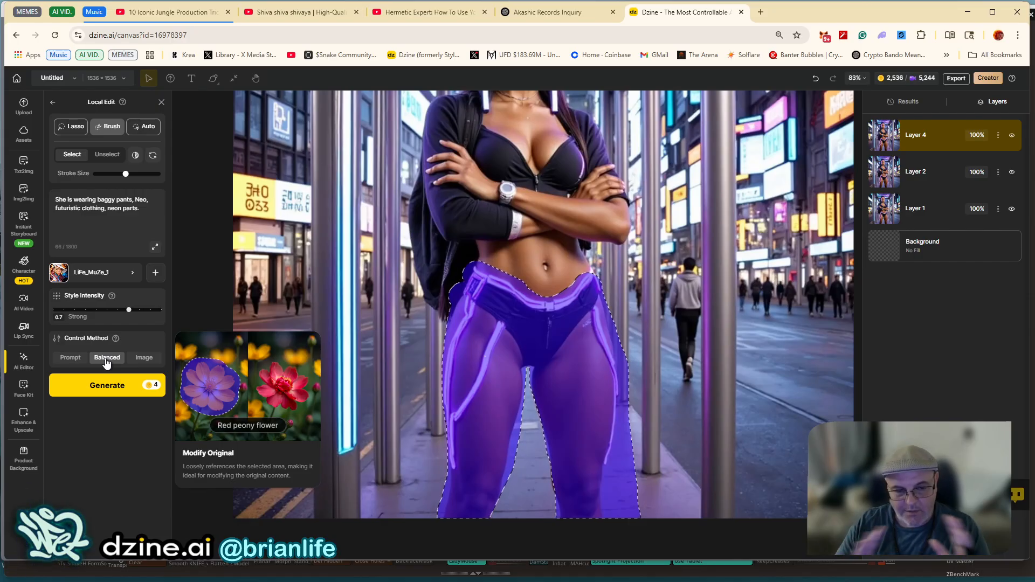
{"action": "left_click", "coordinate": [149, 361]}
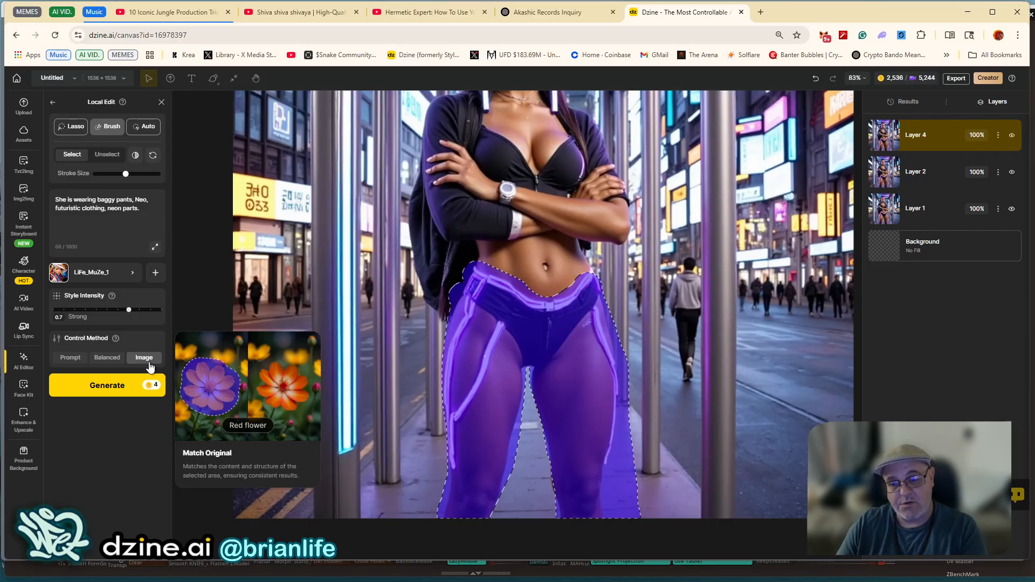
{"action": "left_click", "coordinate": [72, 358]}
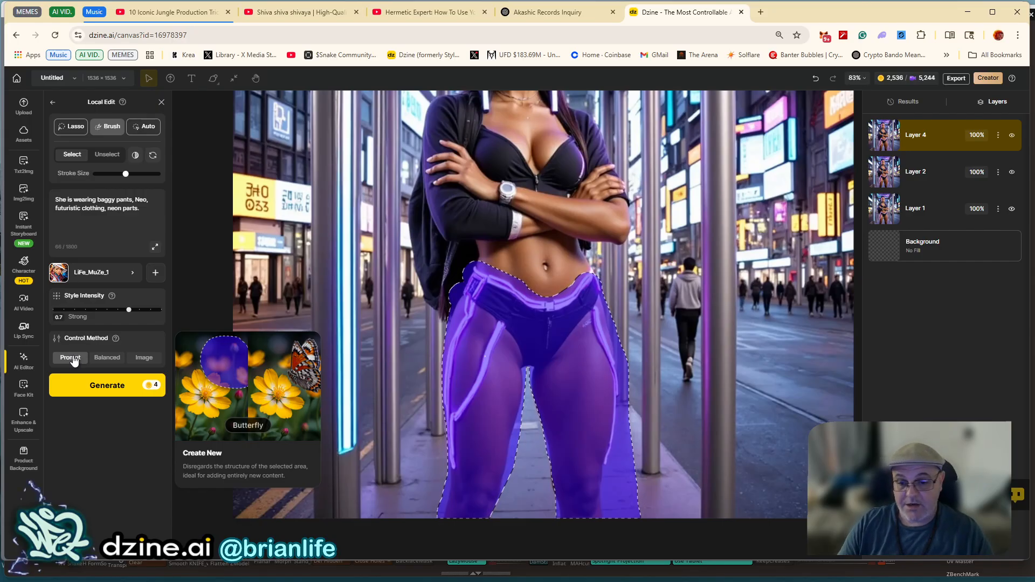
{"action": "left_click", "coordinate": [107, 358]}
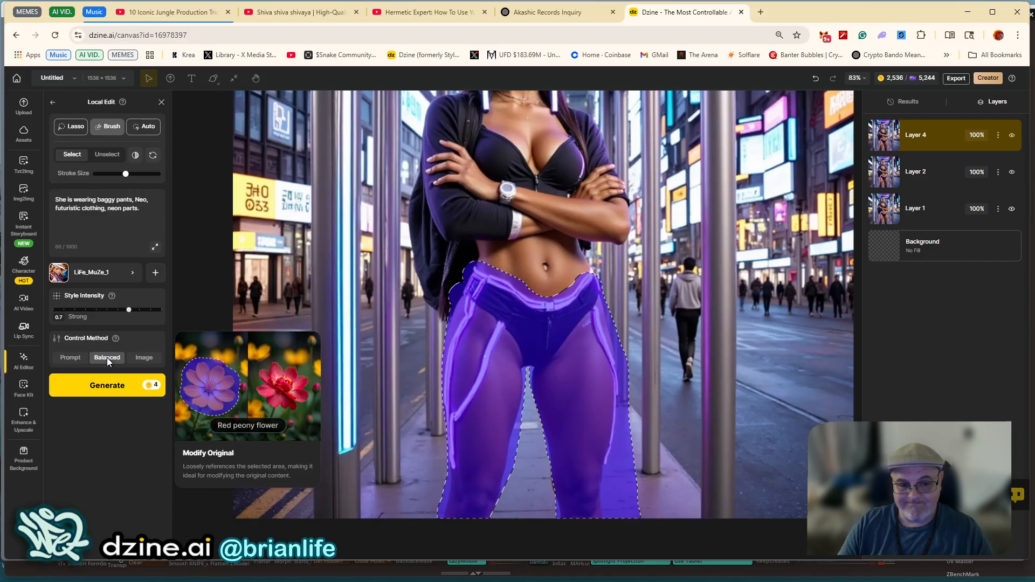
{"action": "left_click", "coordinate": [101, 386]}
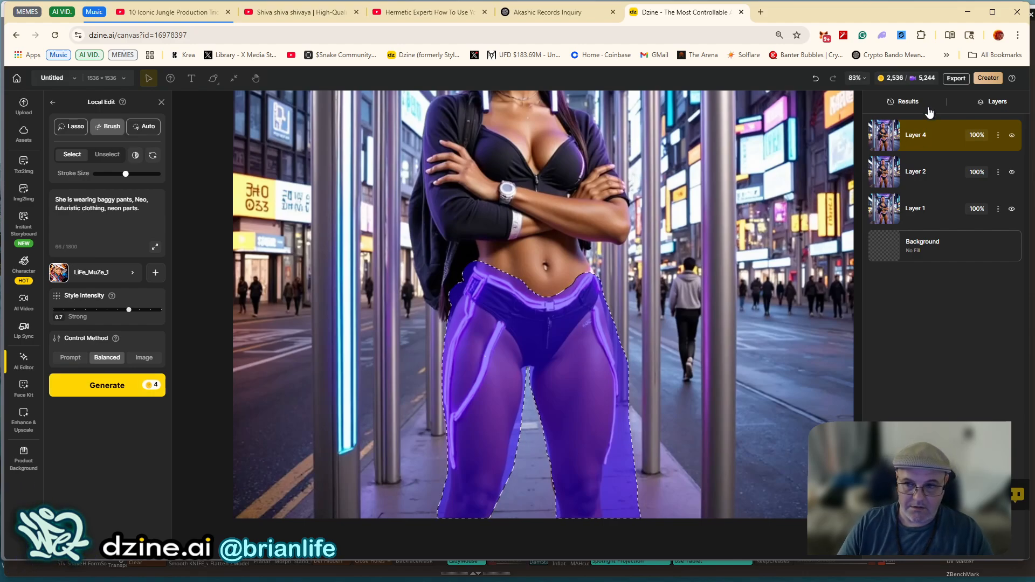
Preview each of the four generated pants variations in the Local Edit results.
{"action": "left_click", "coordinate": [906, 102]}
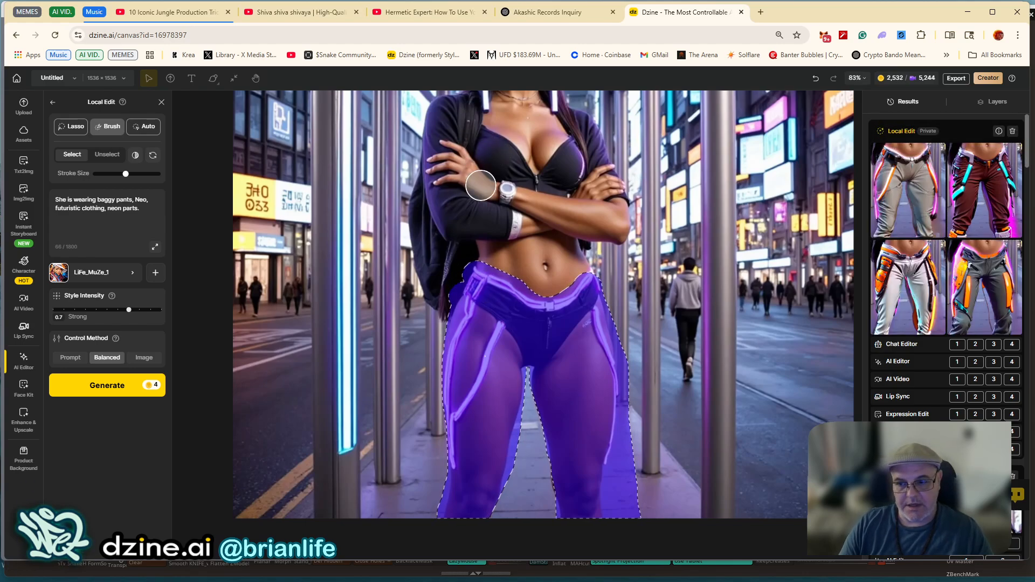
{"action": "left_click", "coordinate": [887, 194]}
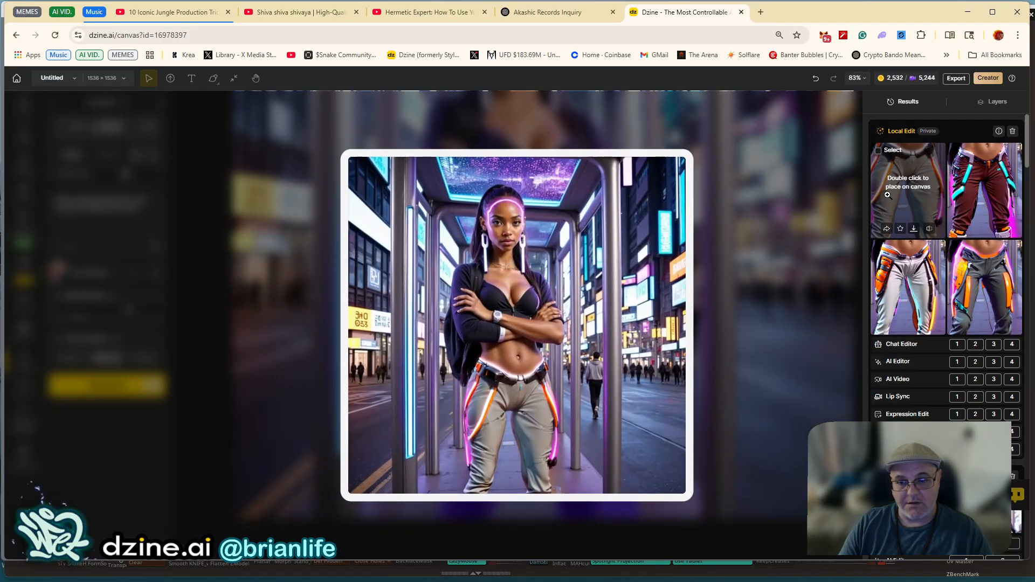
{"action": "left_click", "coordinate": [970, 206]}
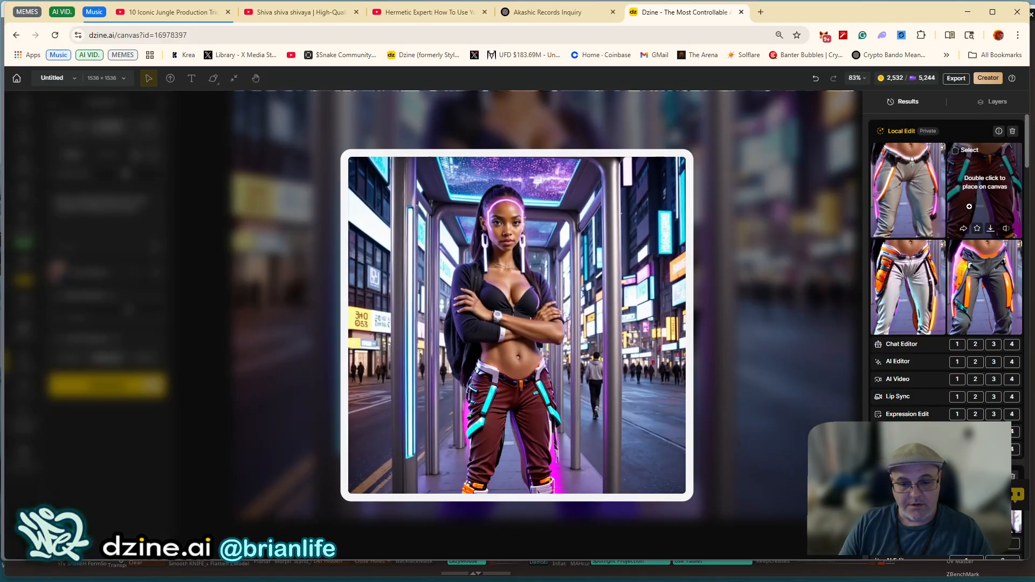
{"action": "left_click", "coordinate": [964, 295]}
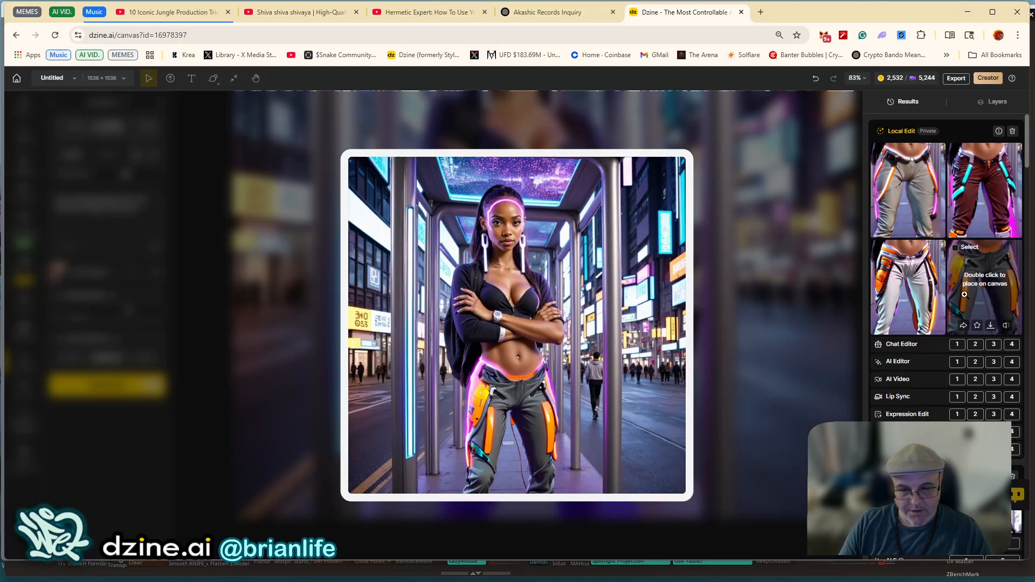
{"action": "left_click", "coordinate": [914, 289]}
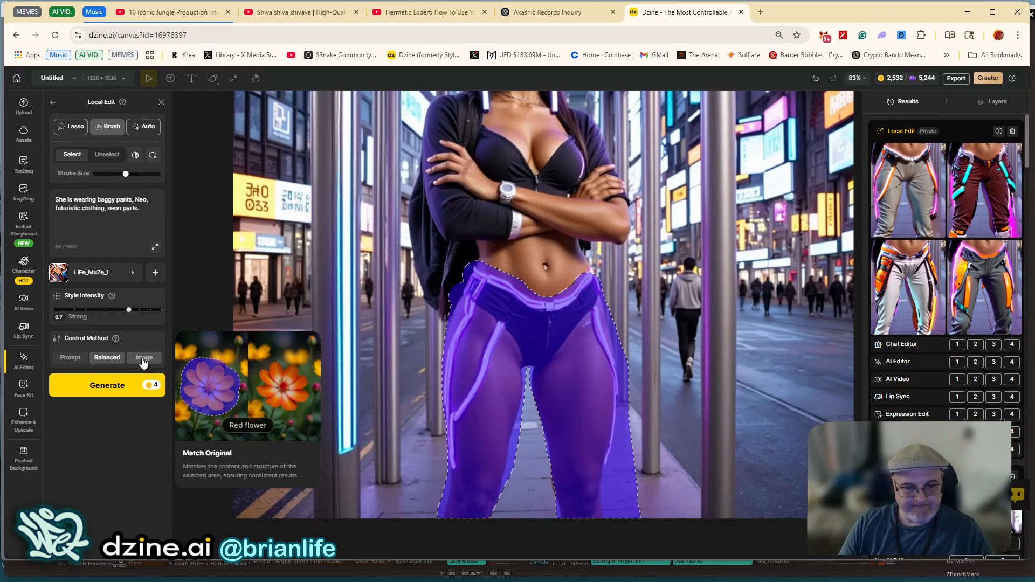
Switch the control method to Image and generate another set of Local Edit variations.
{"action": "left_click", "coordinate": [139, 363]}
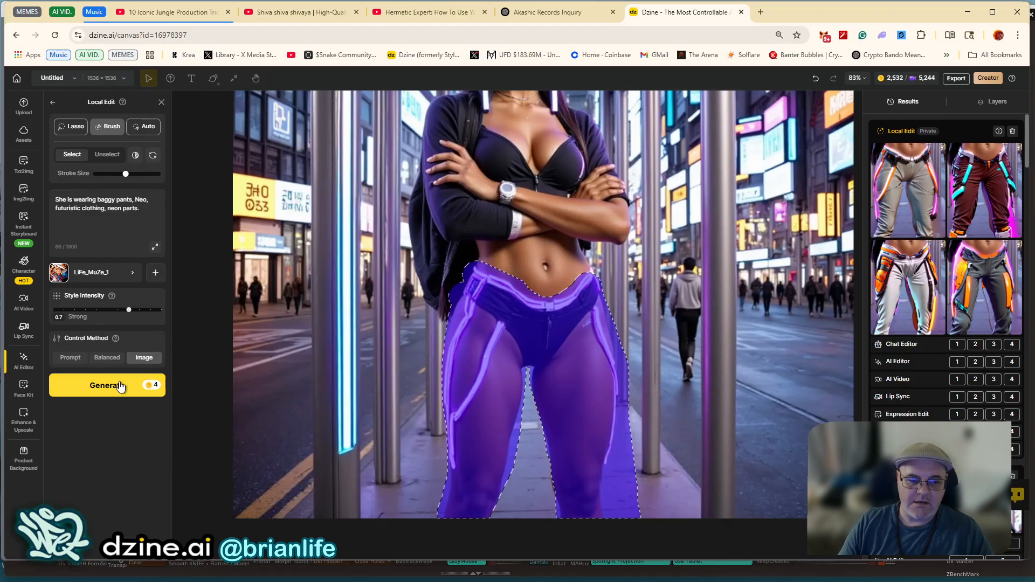
{"action": "left_click", "coordinate": [120, 387]}
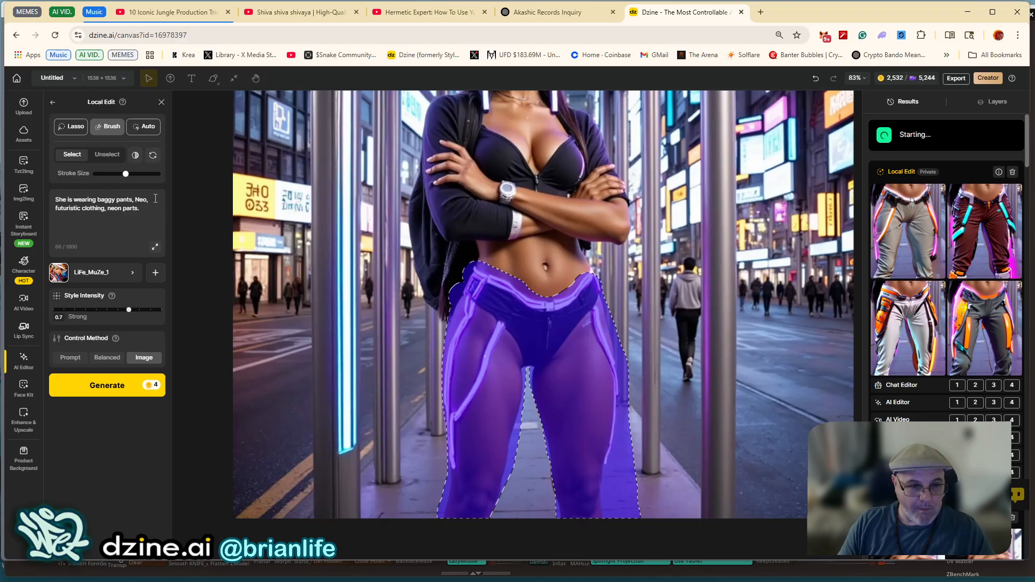
{"action": "left_click", "coordinate": [149, 199]}
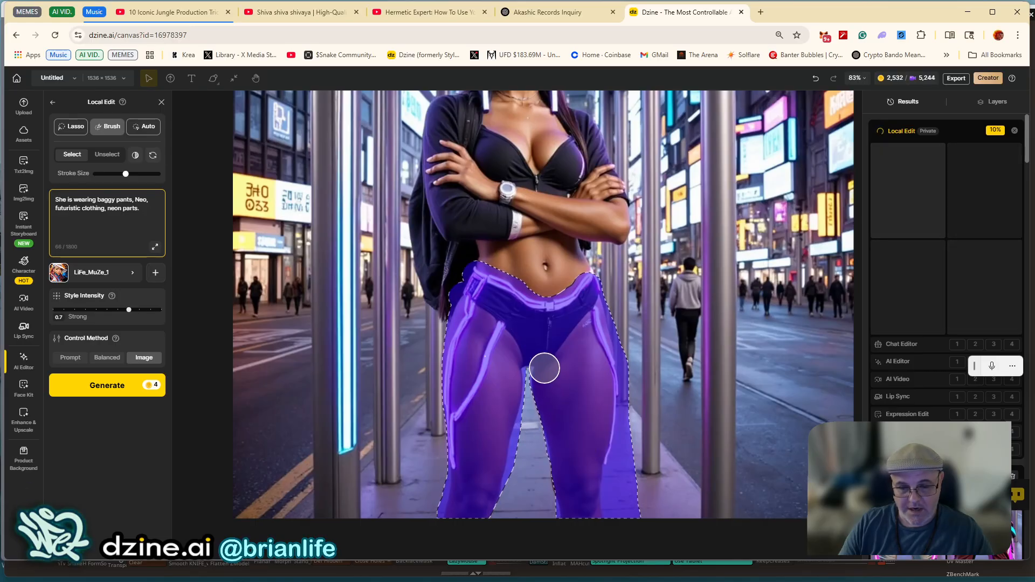
Refine the inverted Brush mask so the pavement between the lower legs and beside the character's left leg is excluded, and restore the leg selection.
{"action": "left_click", "coordinate": [111, 129]}
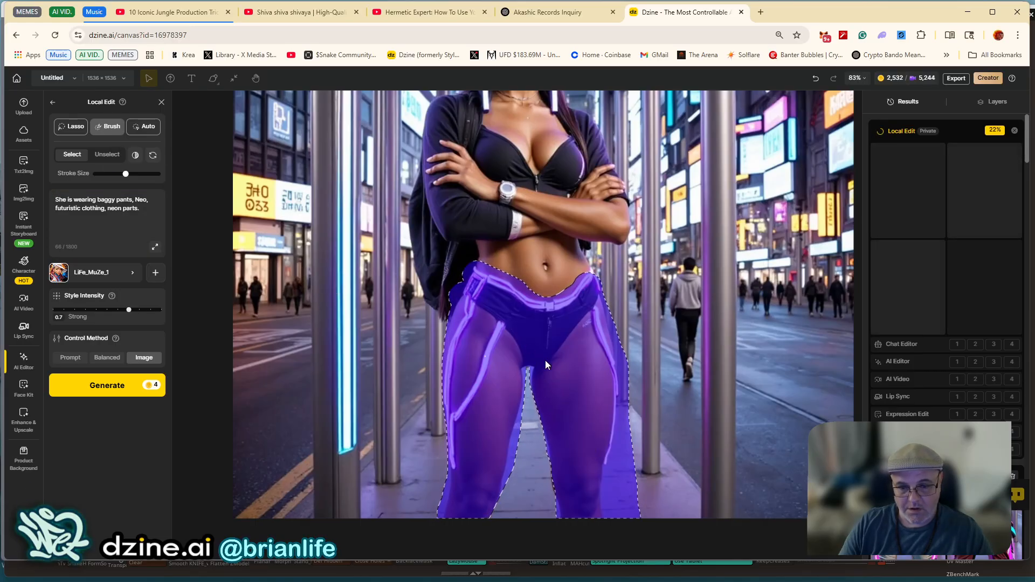
{"action": "left_click_drag", "start_coordinate": [541, 369], "coordinate": [561, 527]}
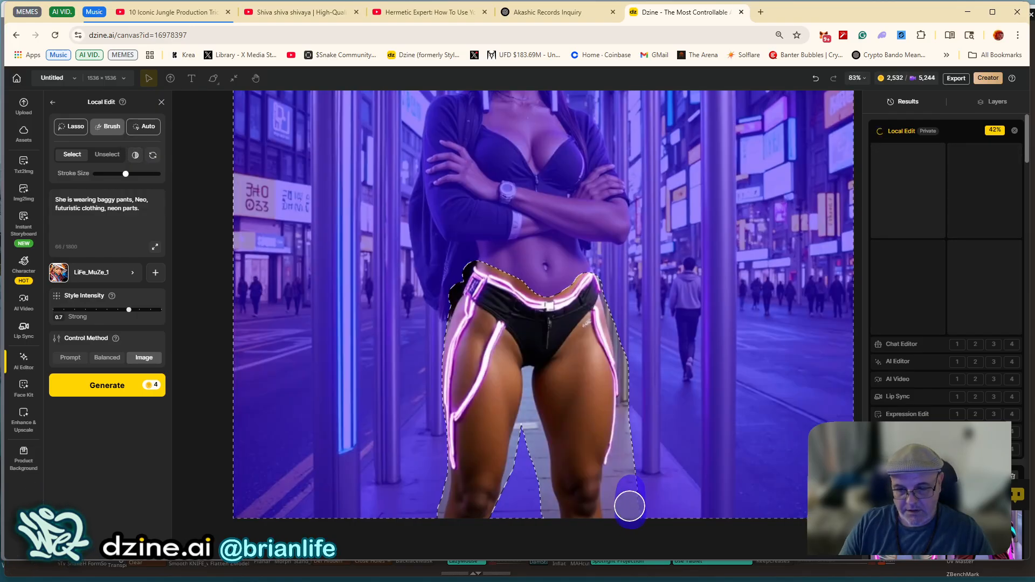
{"action": "mouse_move", "coordinate": [629, 506]}
{"action": "left_mouse_down"}
{"action": "mouse_move", "coordinate": [640, 423]}
{"action": "mouse_move", "coordinate": [619, 293]}
{"action": "left_mouse_up"}
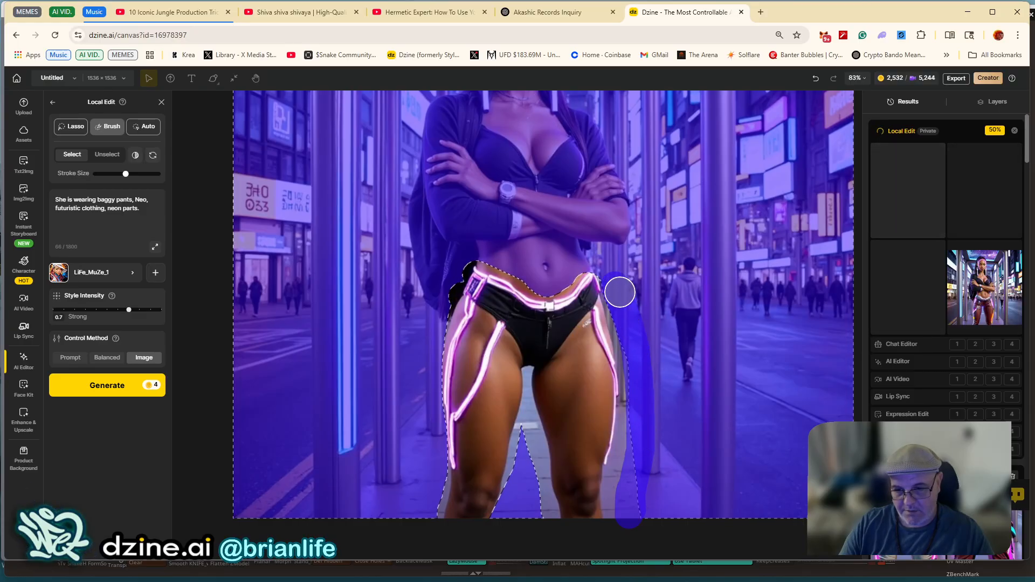
{"action": "left_click_drag", "start_coordinate": [645, 410], "coordinate": [628, 525]}
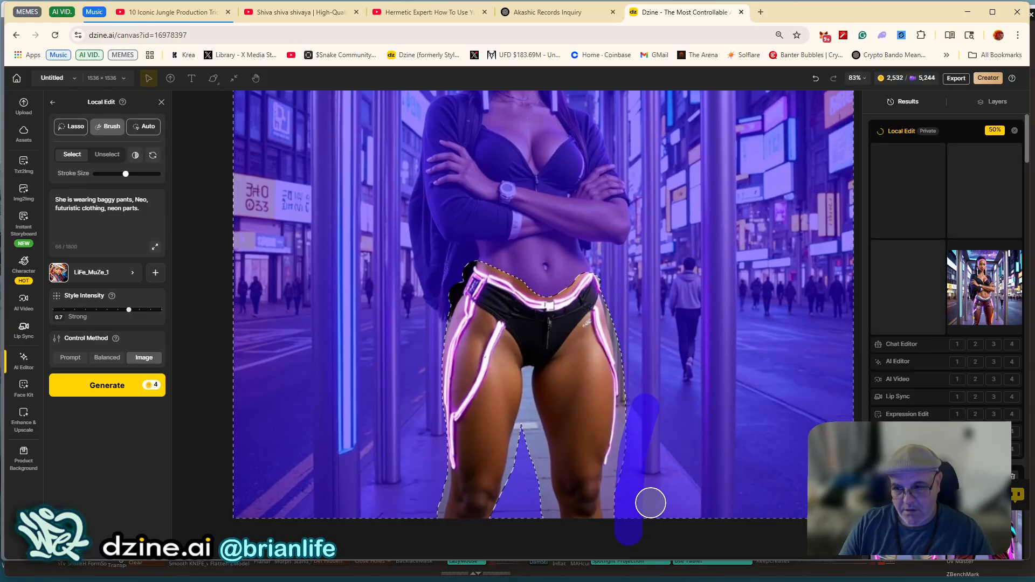
{"action": "mouse_move", "coordinate": [990, 297]}
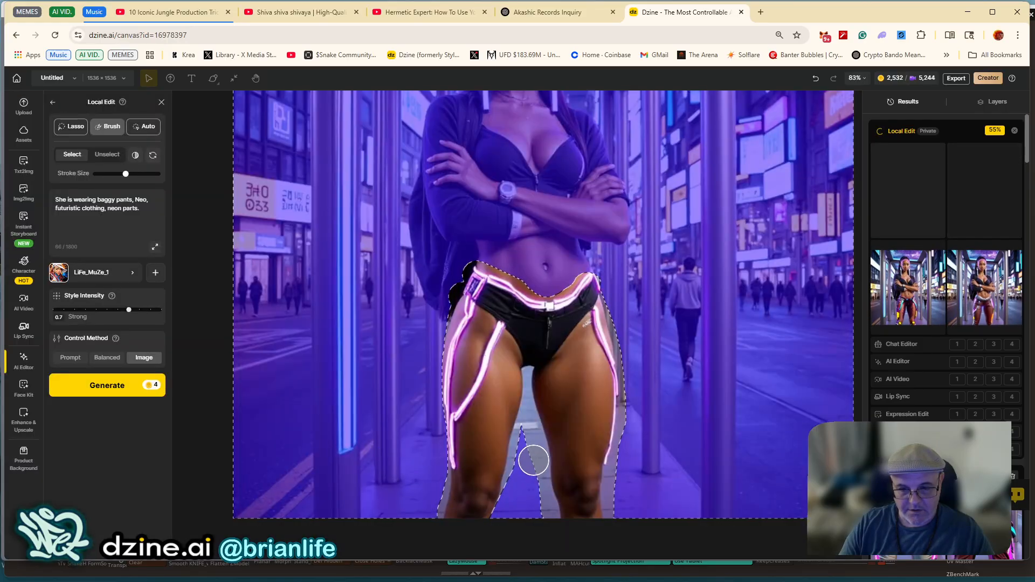
{"action": "mouse_move", "coordinate": [526, 490]}
{"action": "left_mouse_down"}
{"action": "mouse_move", "coordinate": [538, 522]}
{"action": "mouse_move", "coordinate": [515, 509]}
{"action": "left_mouse_up"}
{"action": "left_click_drag", "start_coordinate": [524, 470], "coordinate": [524, 469]}
{"action": "mouse_move", "coordinate": [642, 490]}
{"action": "left_mouse_down"}
{"action": "mouse_move", "coordinate": [616, 523]}
{"action": "mouse_move", "coordinate": [635, 427]}
{"action": "left_mouse_up"}
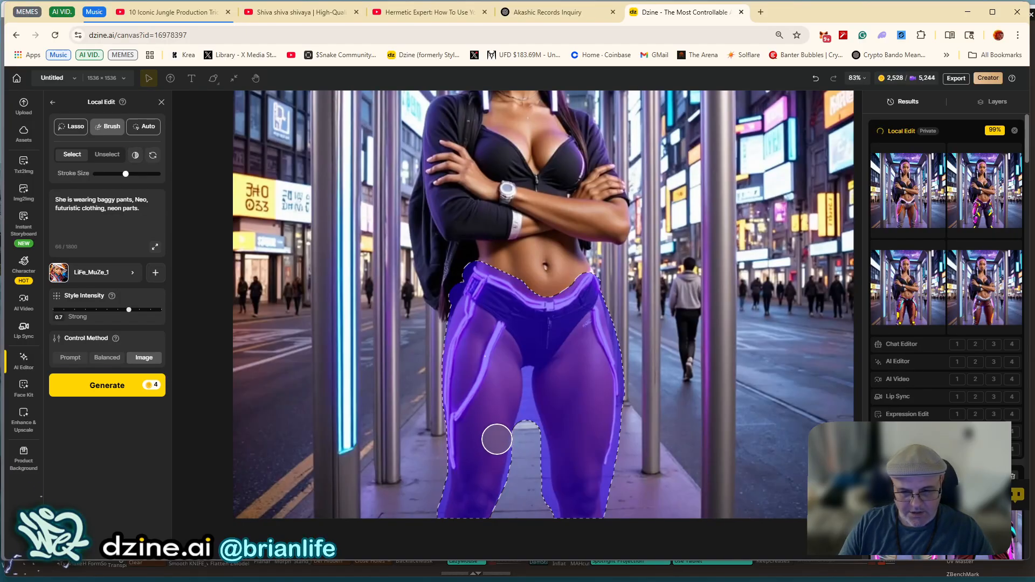
{"action": "mouse_move", "coordinate": [497, 439]}
{"action": "left_mouse_down"}
{"action": "mouse_move", "coordinate": [510, 424]}
{"action": "mouse_move", "coordinate": [499, 448]}
{"action": "mouse_move", "coordinate": [490, 412]}
{"action": "left_mouse_up"}
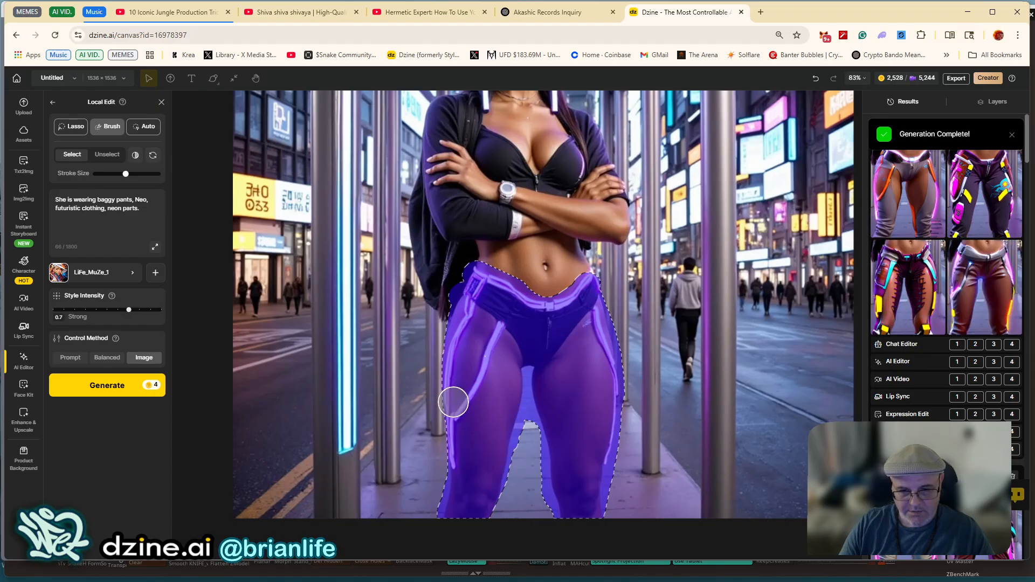
Extend the Brush selection along the outer thigh on the bag side and preview the four latest Local Edit variations.
{"action": "mouse_move", "coordinate": [458, 325]}
{"action": "left_mouse_down"}
{"action": "mouse_move", "coordinate": [458, 445]}
{"action": "mouse_move", "coordinate": [445, 526]}
{"action": "left_mouse_up"}
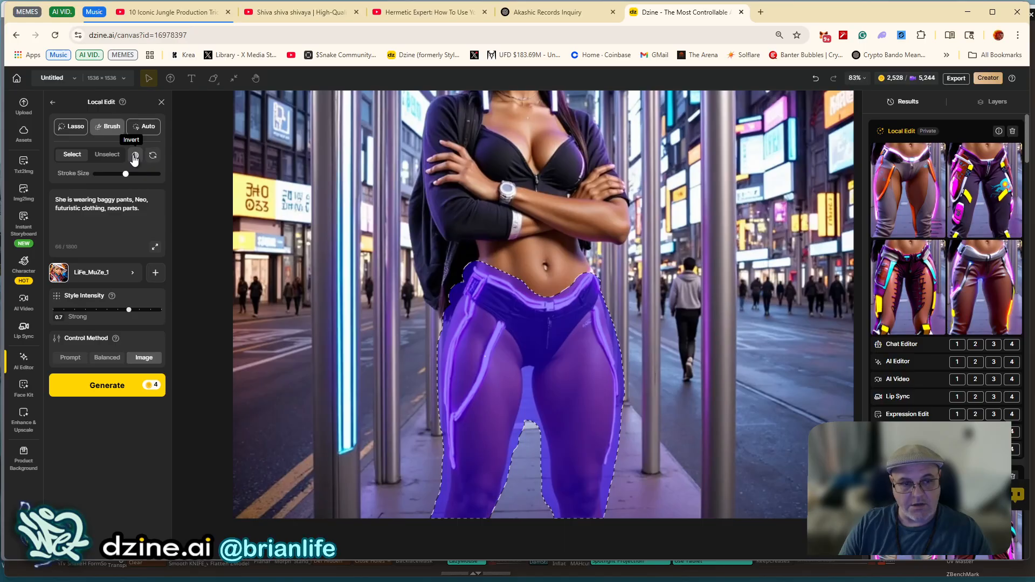
{"action": "left_click", "coordinate": [908, 286]}
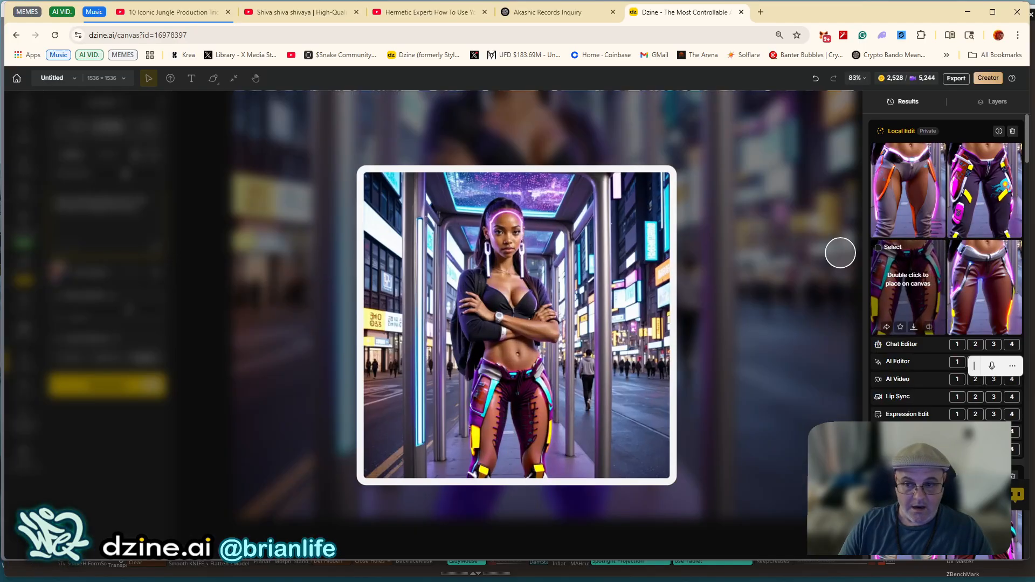
{"action": "left_click", "coordinate": [896, 200]}
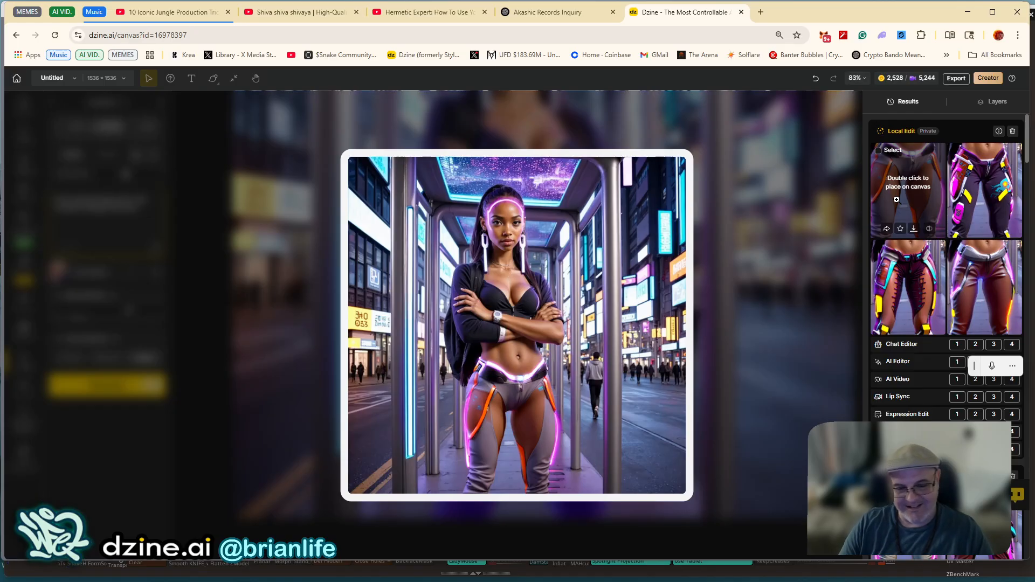
{"action": "left_click", "coordinate": [978, 206]}
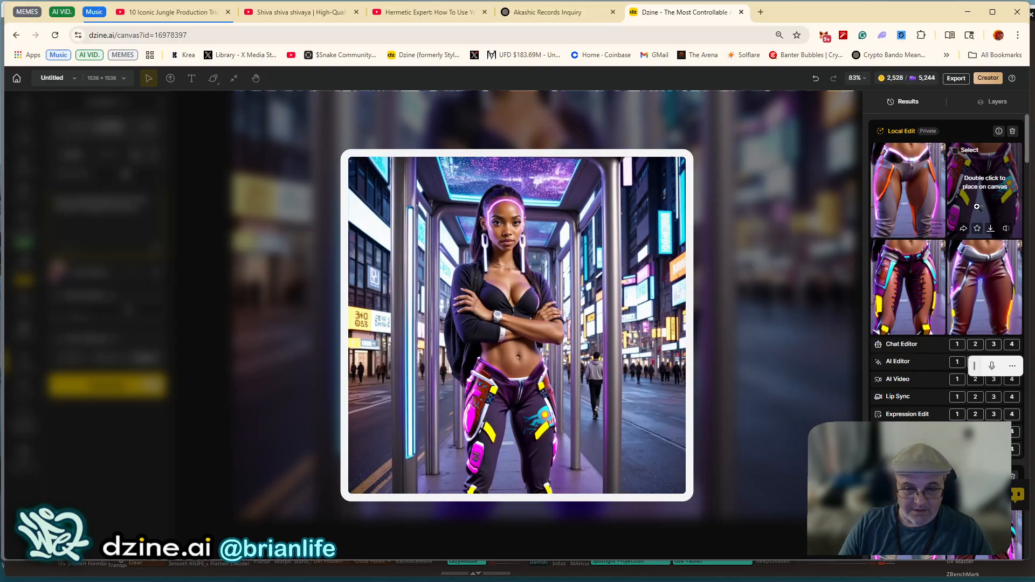
{"action": "left_click", "coordinate": [978, 315]}
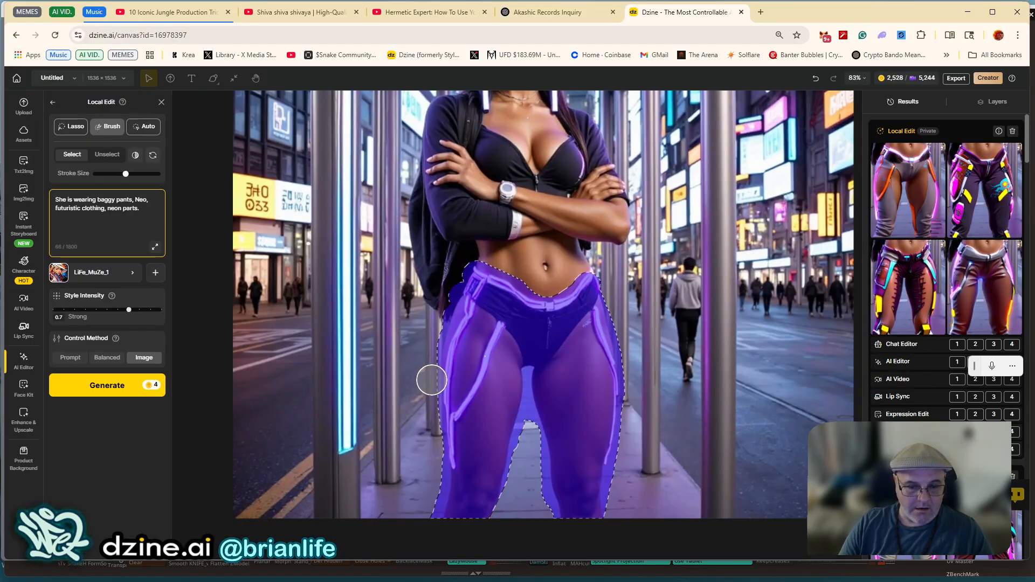
Widen the Brush selection outward beside the bag-side leg down to the image edge and generate another Local Edit set.
{"action": "left_click_drag", "start_coordinate": [453, 311], "coordinate": [434, 522]}
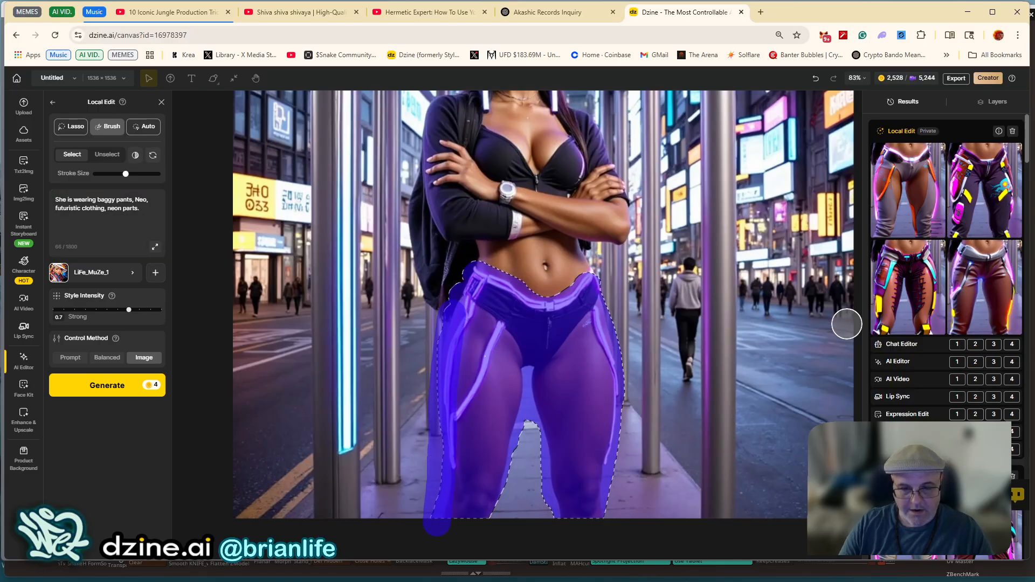
{"action": "left_click", "coordinate": [106, 390]}
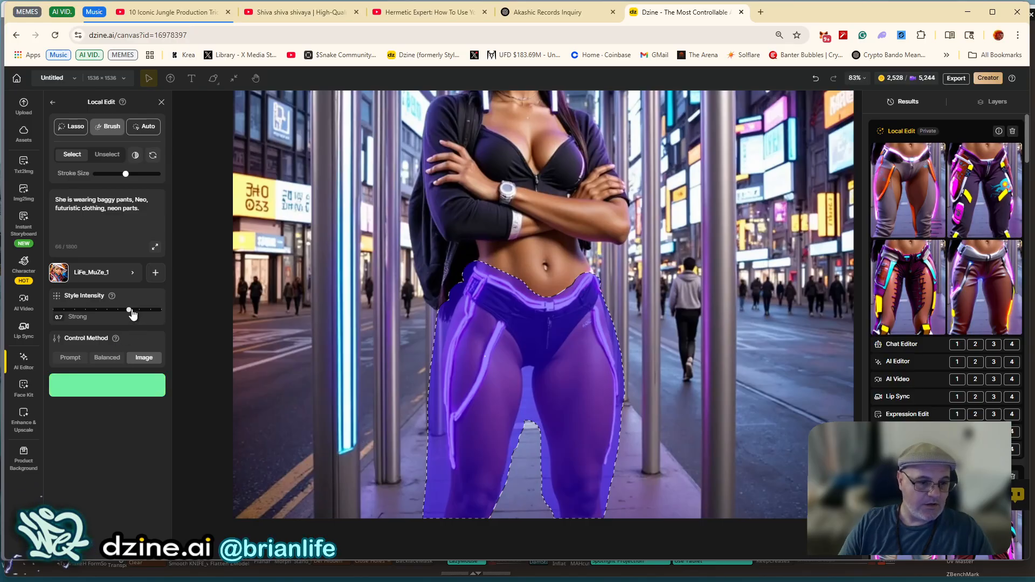
Set Style Intensity to 0.8, switch the control method to Prompt and generate the Local Edit.
{"action": "left_click_drag", "start_coordinate": [130, 311], "coordinate": [141, 313]}
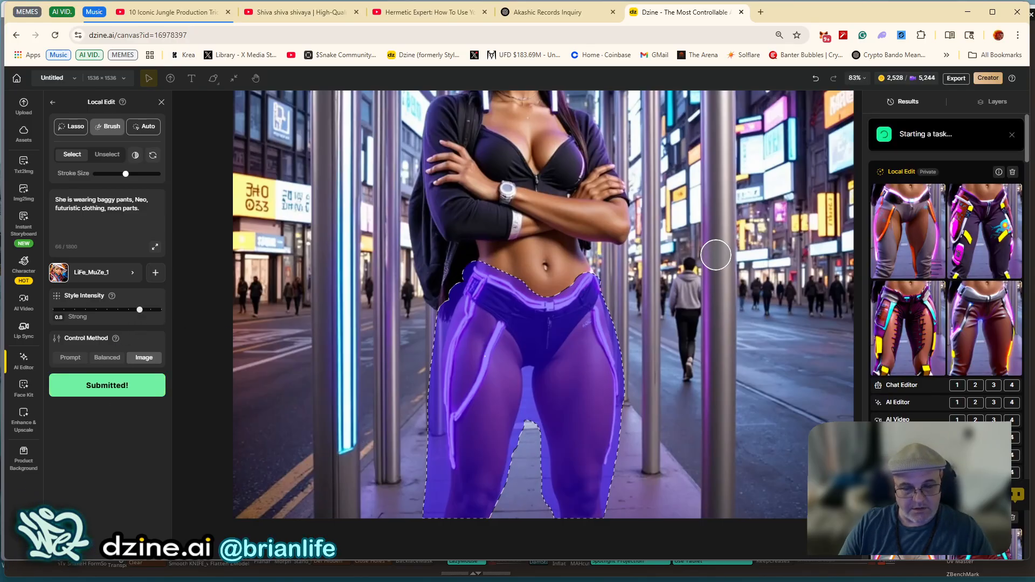
{"action": "left_click", "coordinate": [978, 315]}
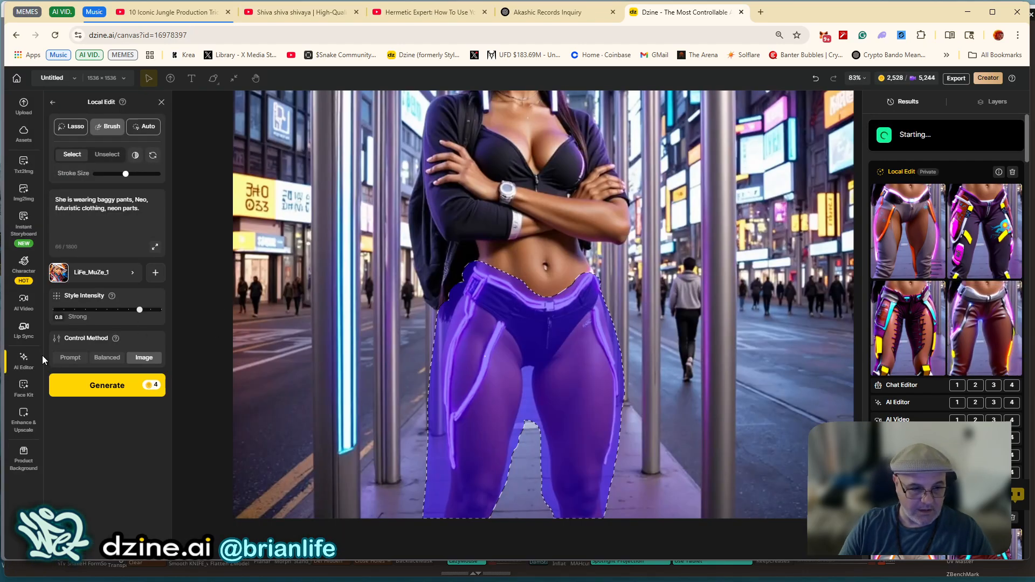
{"action": "left_click", "coordinate": [69, 367]}
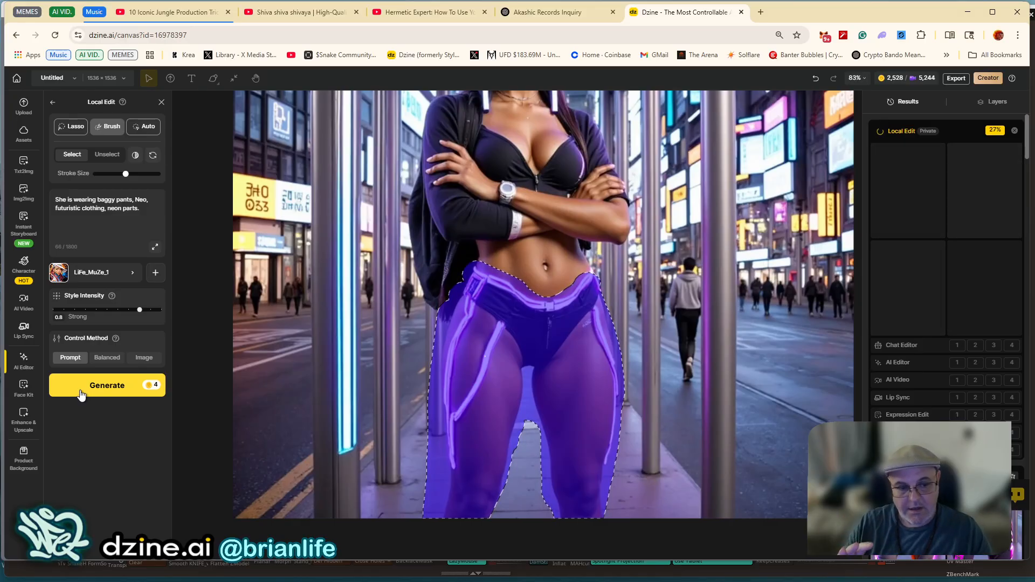
{"action": "left_click", "coordinate": [81, 394]}
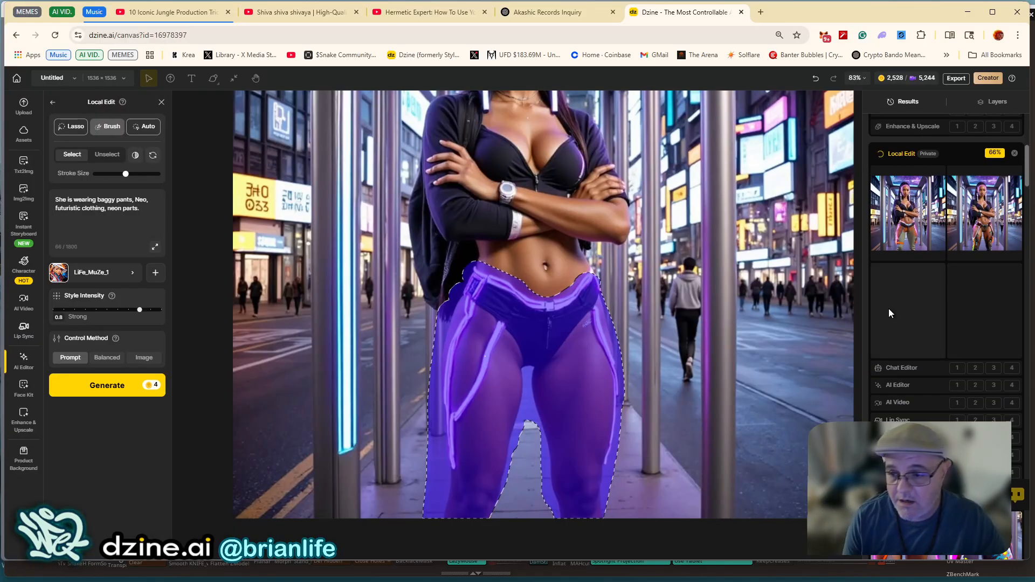
Preview each of the four pants variations generated with the Image control method and the widened selection.
{"action": "mouse_move", "coordinate": [898, 242]}
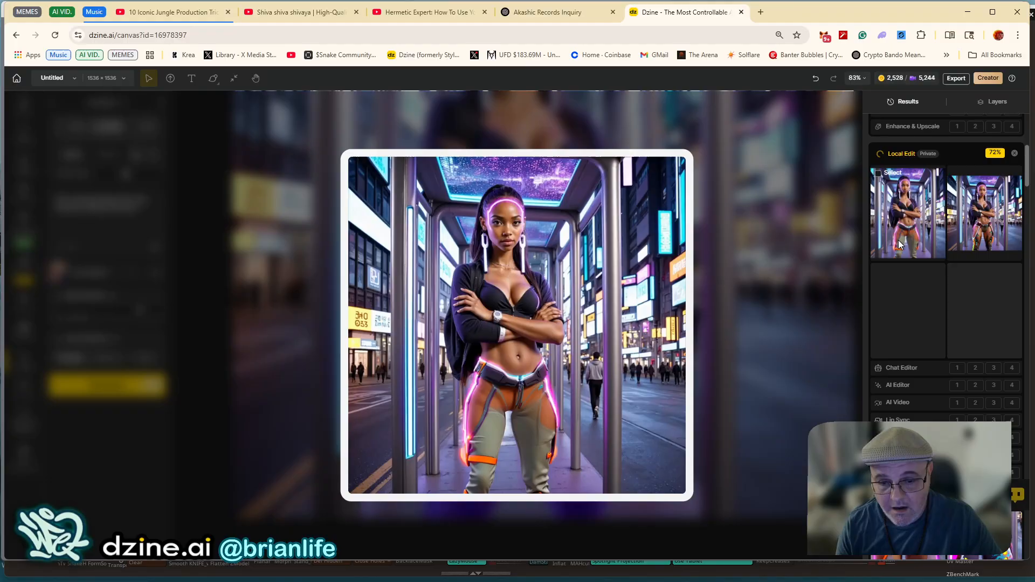
{"action": "scroll", "coordinate": [898, 242], "scroll_direction": "up", "scroll_amount": 1}
{"action": "mouse_move", "coordinate": [900, 276]}
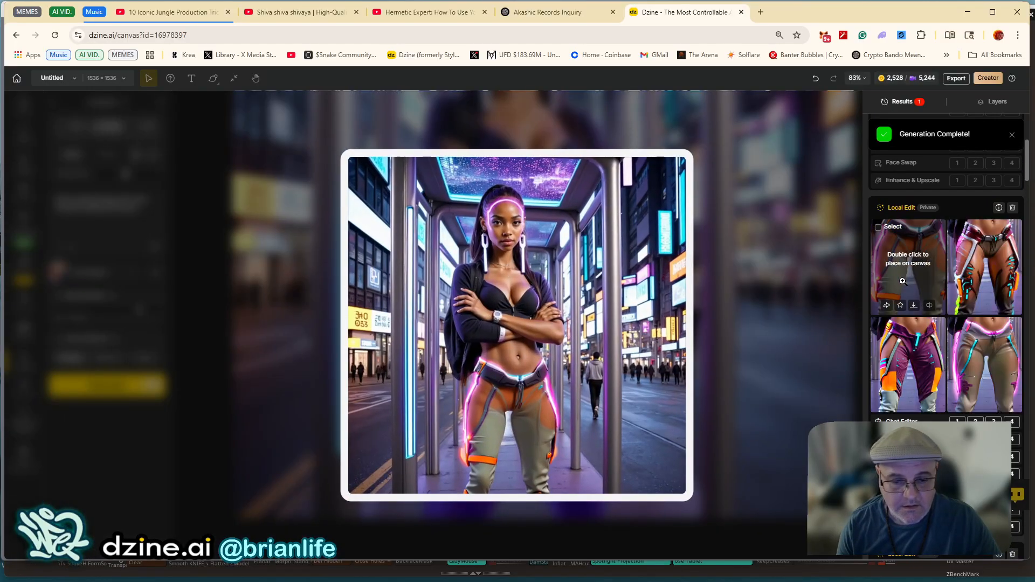
{"action": "mouse_move", "coordinate": [964, 283]}
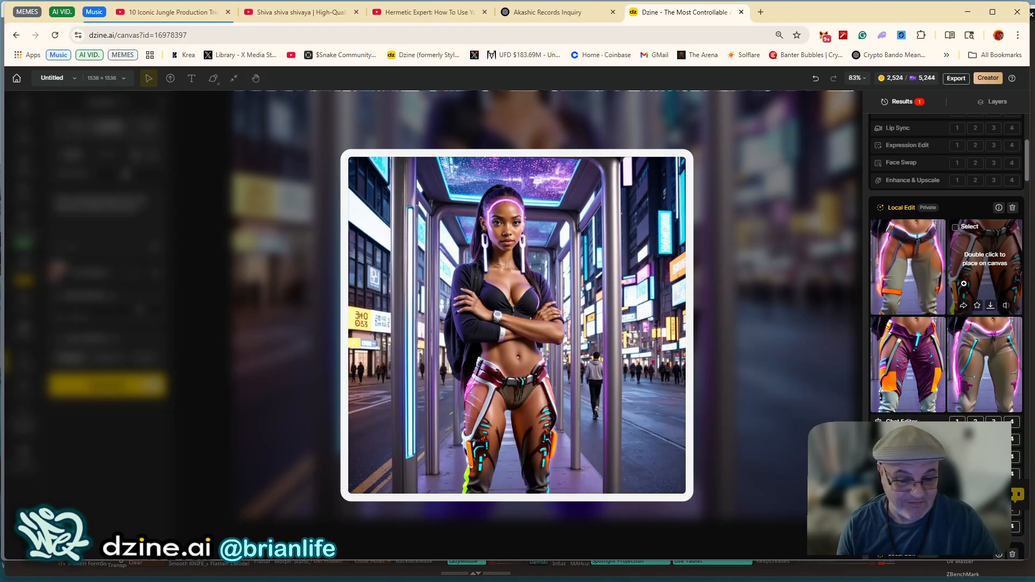
{"action": "mouse_move", "coordinate": [982, 361]}
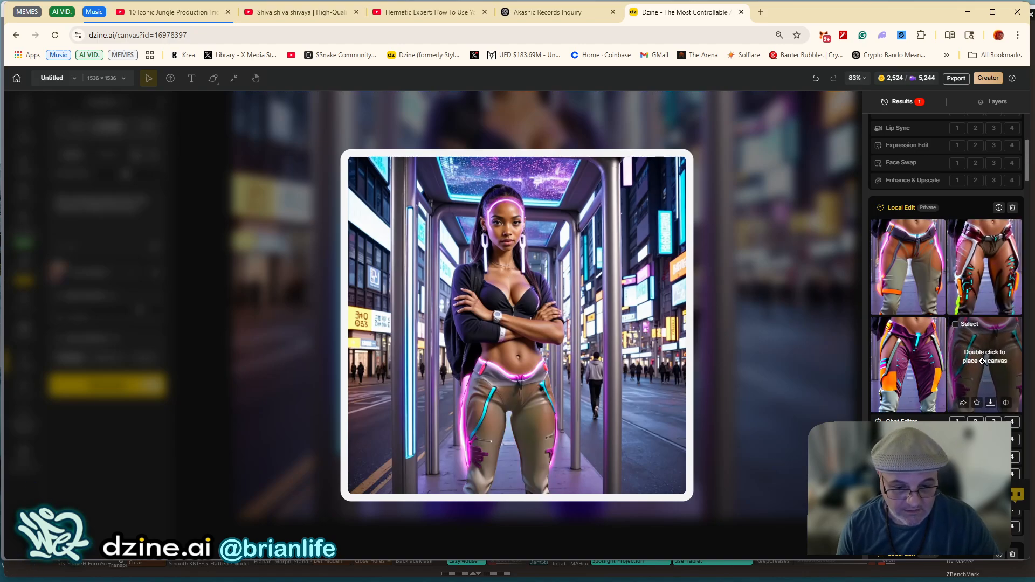
{"action": "mouse_move", "coordinate": [911, 369]}
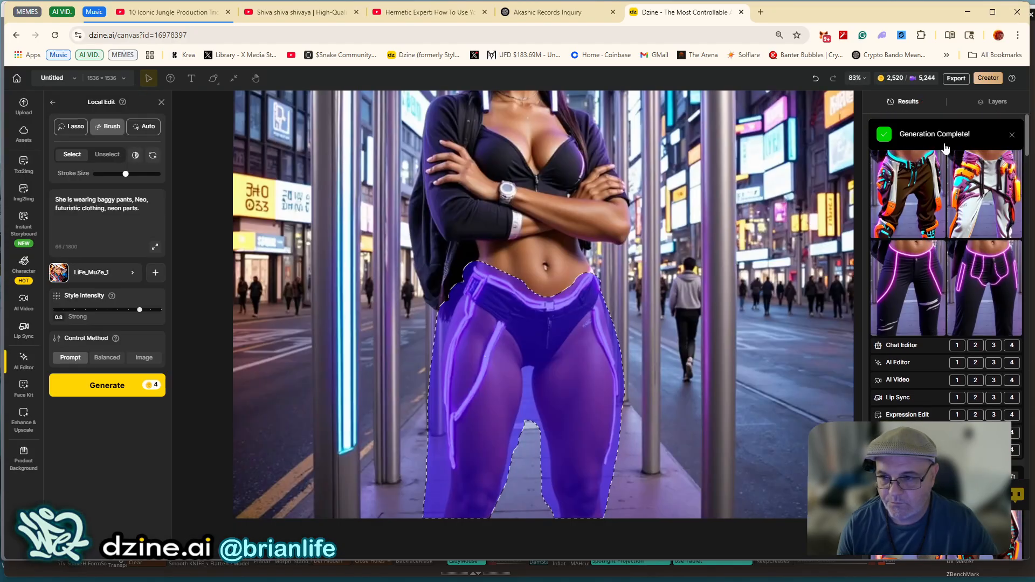
Preview the Prompt-method pants variations and check the saved custom styles, keeping LiFe_MuZe_1.
{"action": "mouse_move", "coordinate": [914, 285]}
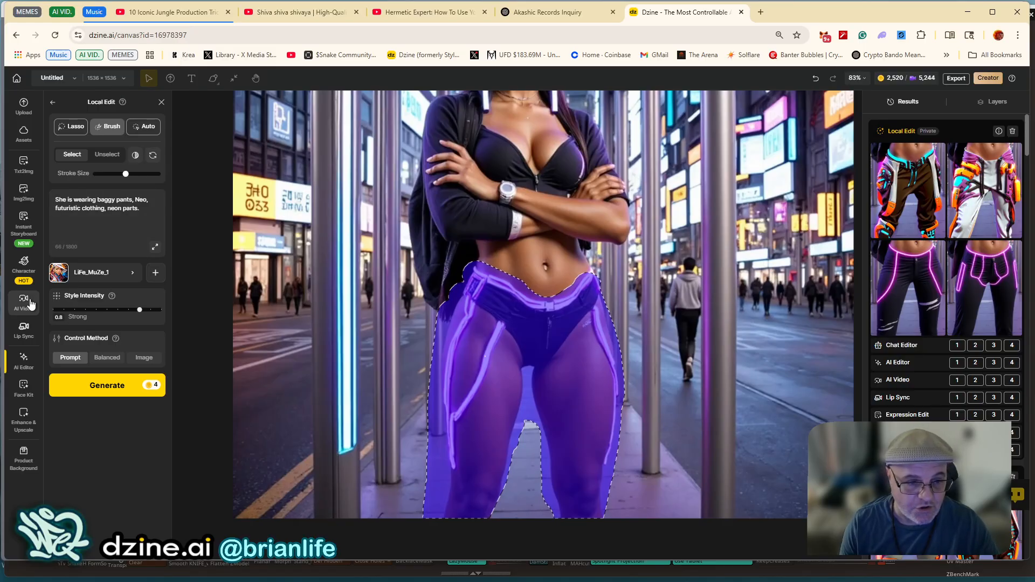
{"action": "left_click", "coordinate": [76, 277]}
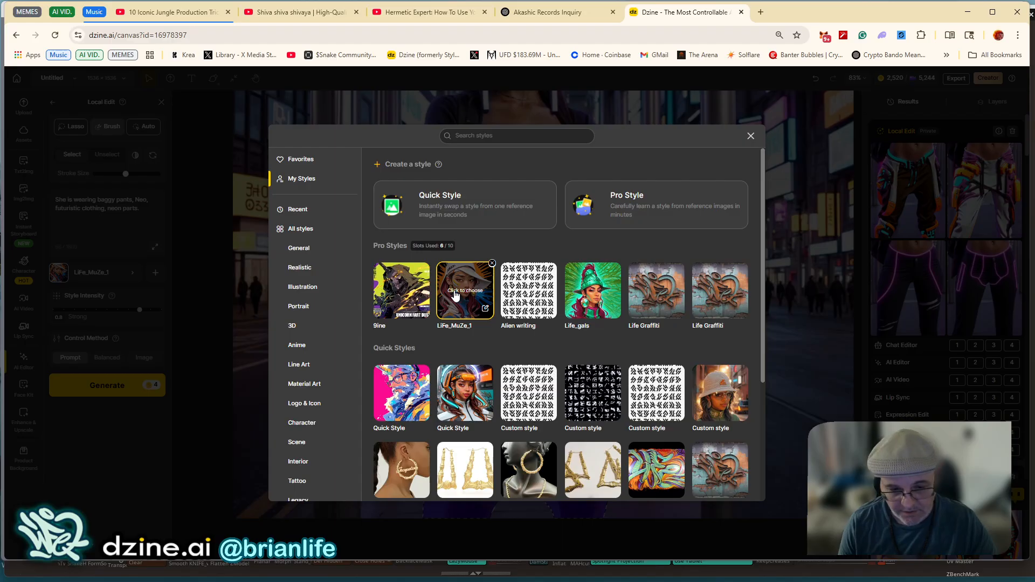
{"action": "left_click", "coordinate": [750, 138]}
{"action": "mouse_move", "coordinate": [980, 291]}
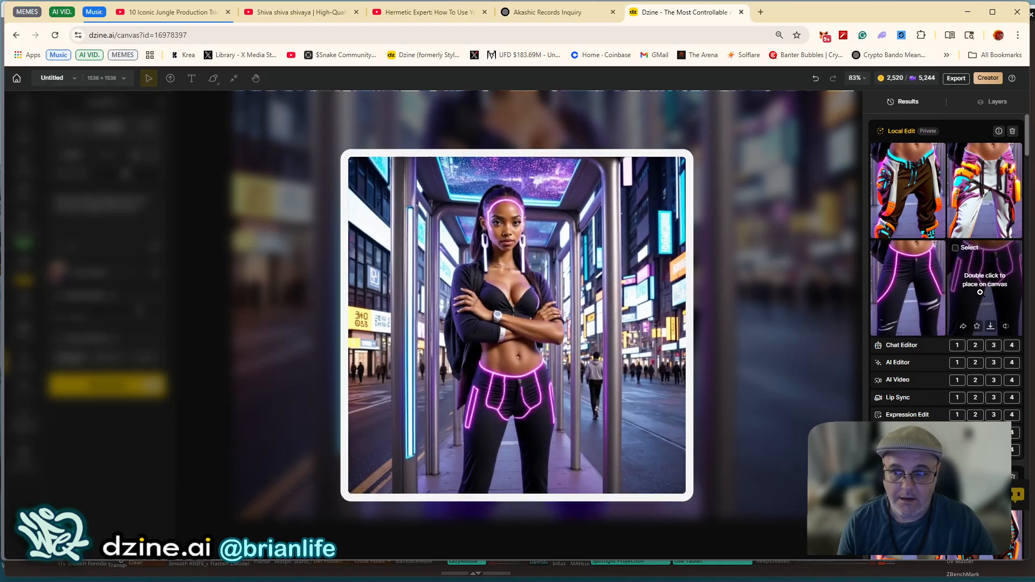
{"action": "mouse_move", "coordinate": [916, 183]}
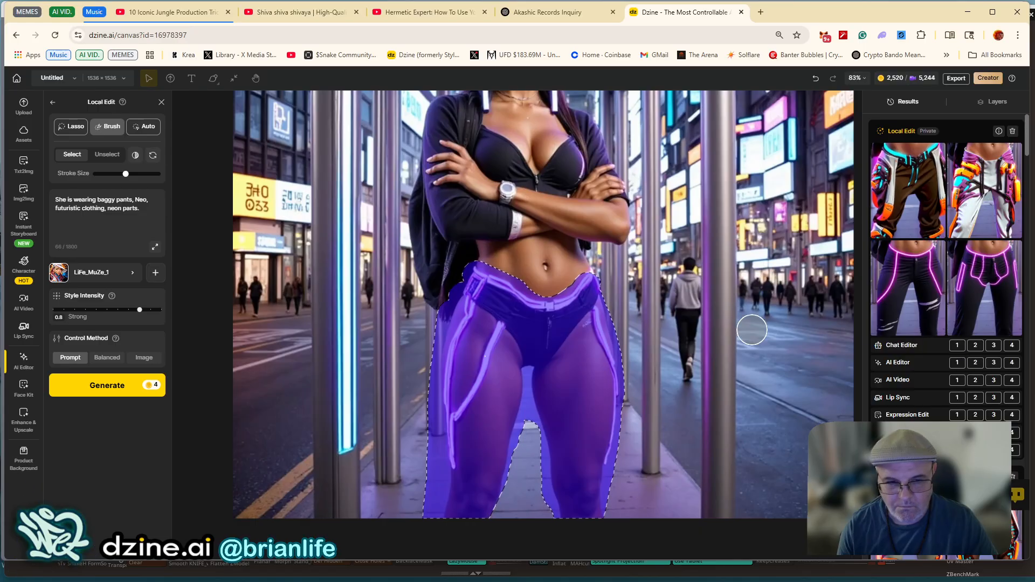
Leave Local Edit and open the first Prompt-method pants variation in the Chat Editor.
{"action": "left_click", "coordinate": [24, 192]}
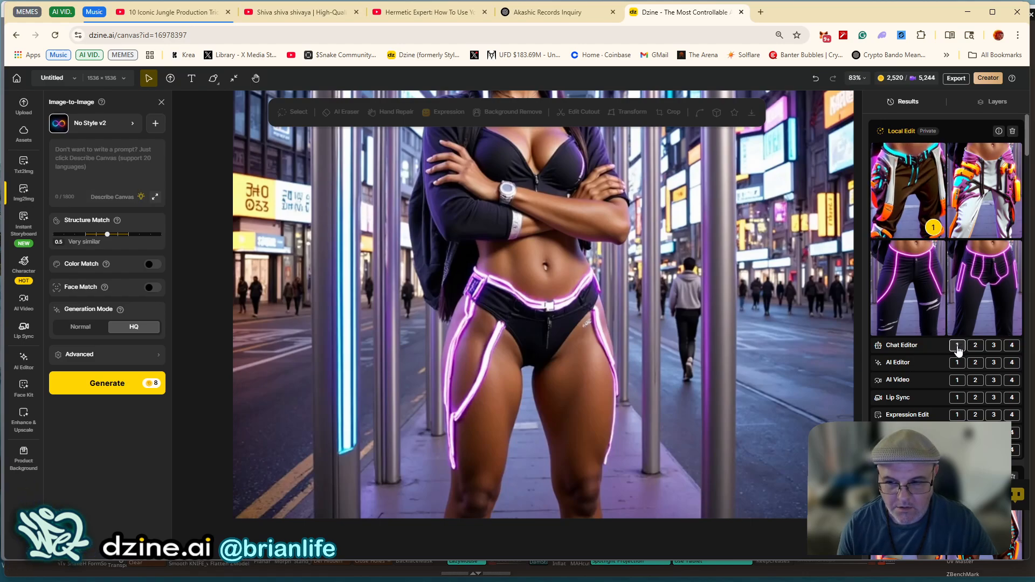
{"action": "left_click", "coordinate": [957, 346]}
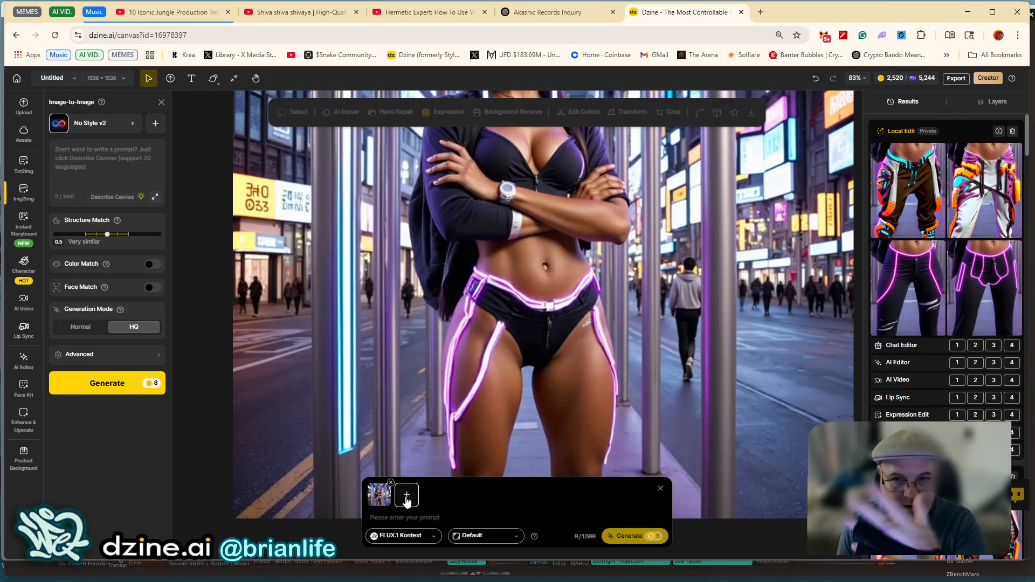
Search Google in a new browser tab for "parachute pants, baggy with zippers", using the corrected spelling.
{"action": "left_click", "coordinate": [760, 12]}
{"action": "left_click", "coordinate": [468, 35]}
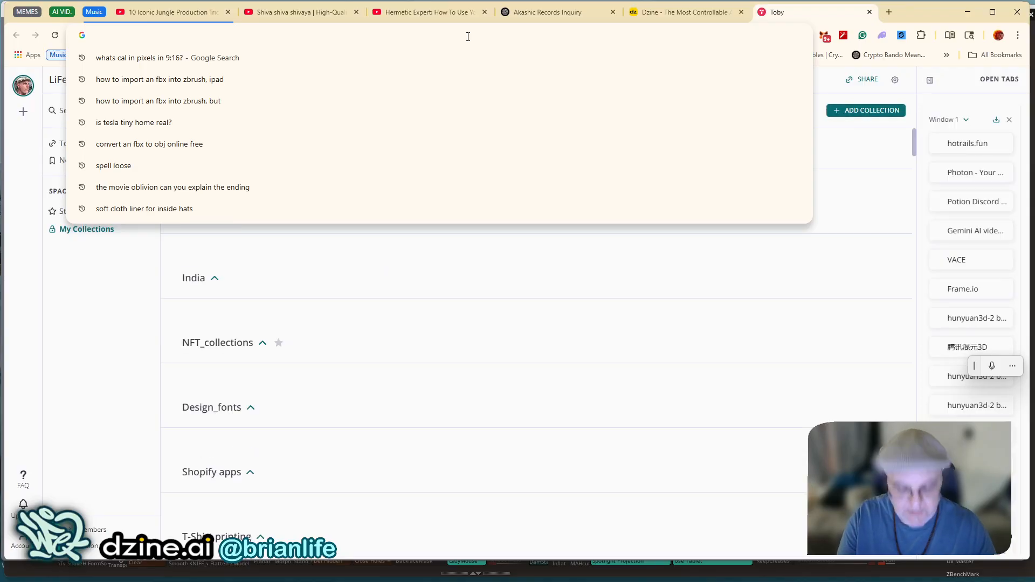
{"action": "type", "text": "parac"}
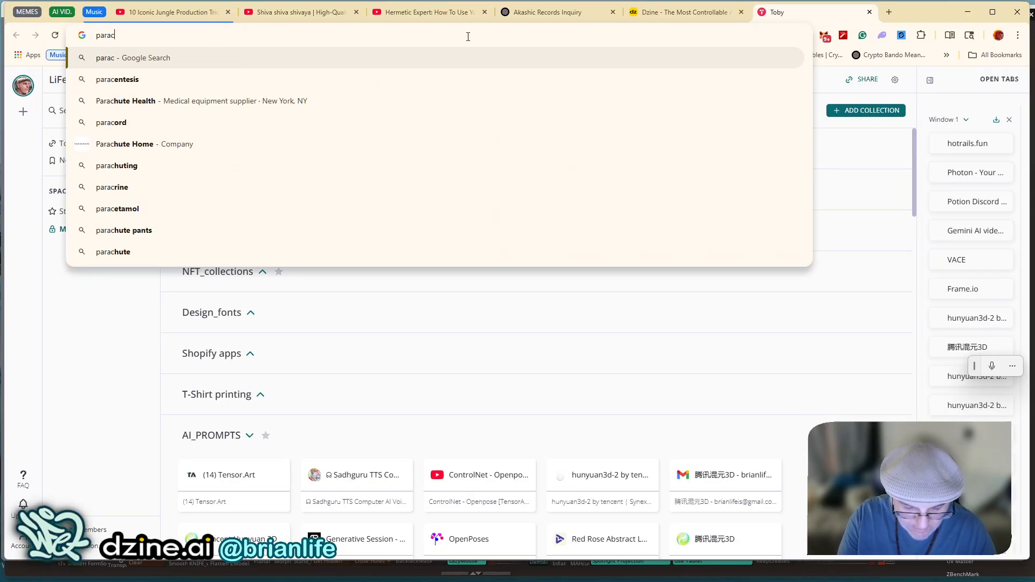
{"action": "type", "text": "hoot pa"}
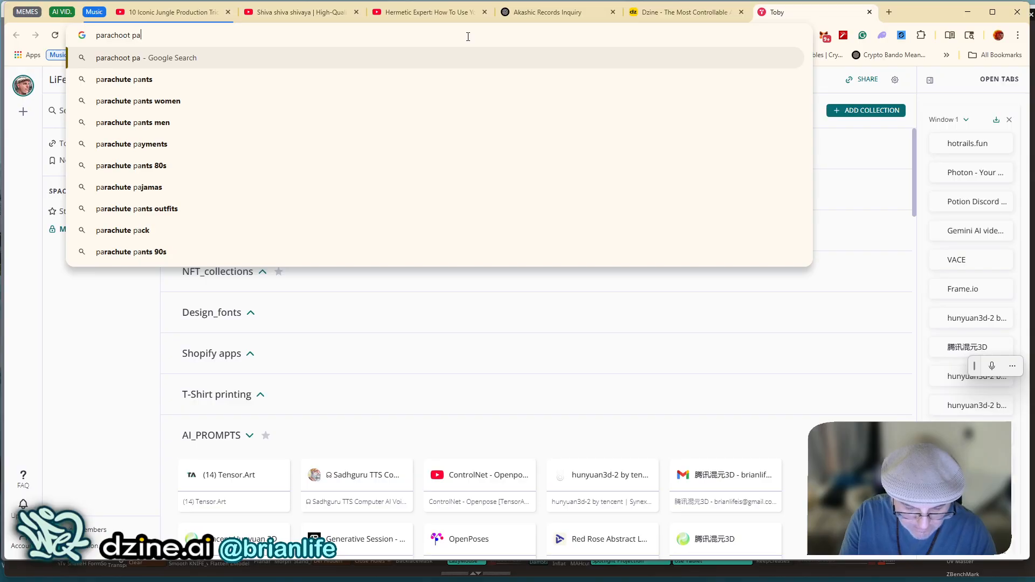
{"action": "type", "text": "nts, baggy "}
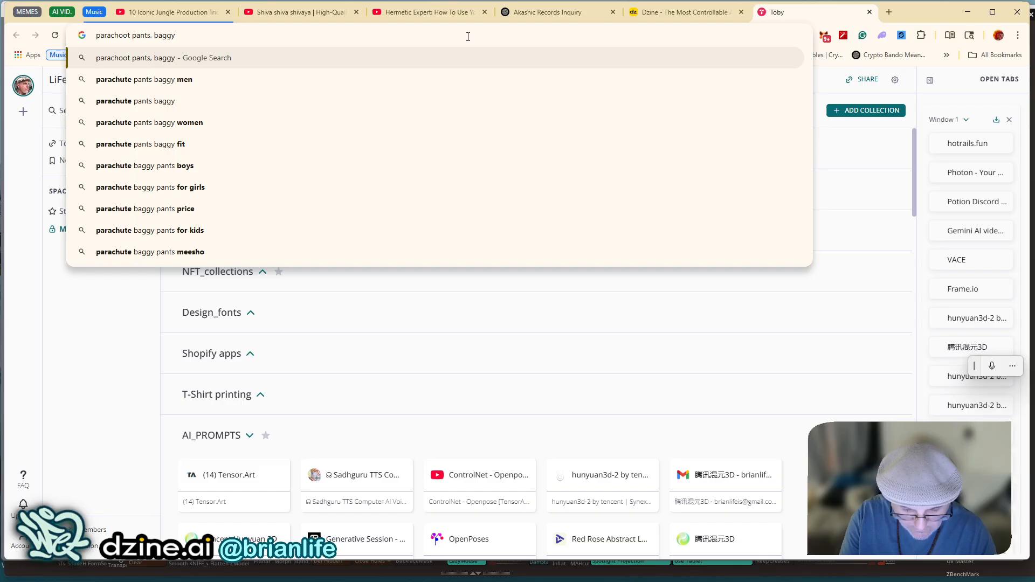
{"action": "type", "text": "with z"}
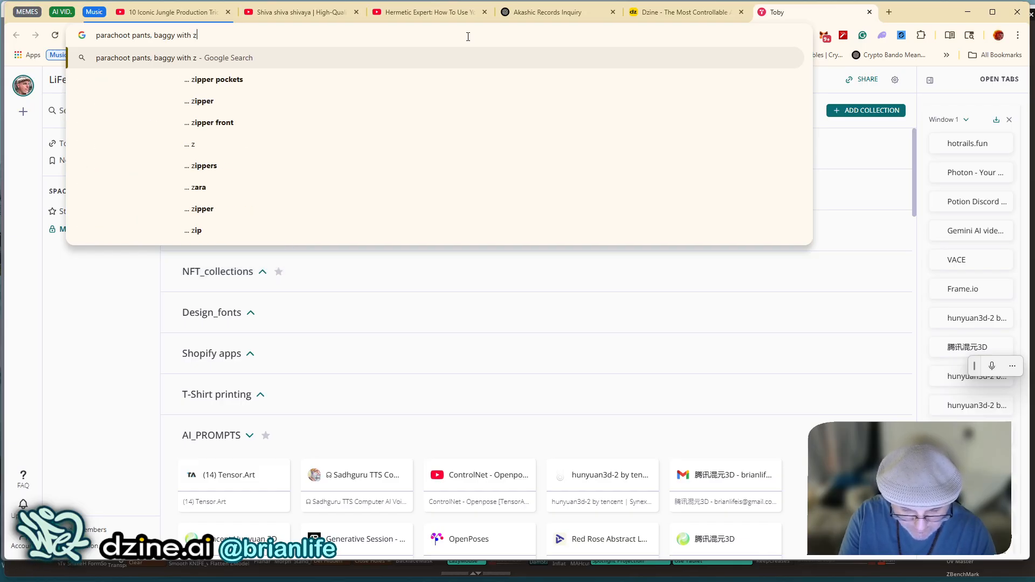
{"action": "type", "text": "ippers"}
{"action": "key", "text": "Return"}
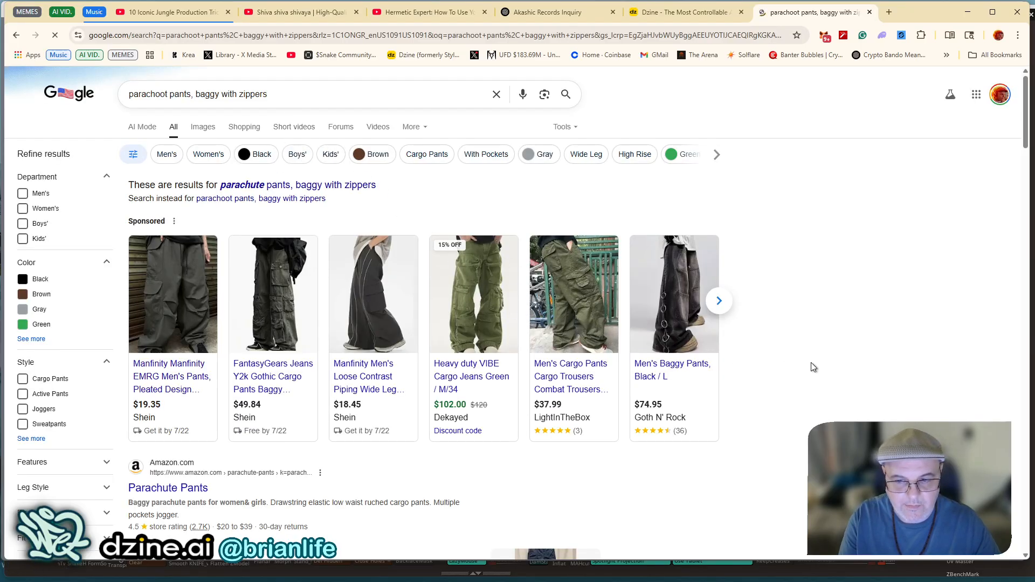
{"action": "left_click", "coordinate": [260, 186]}
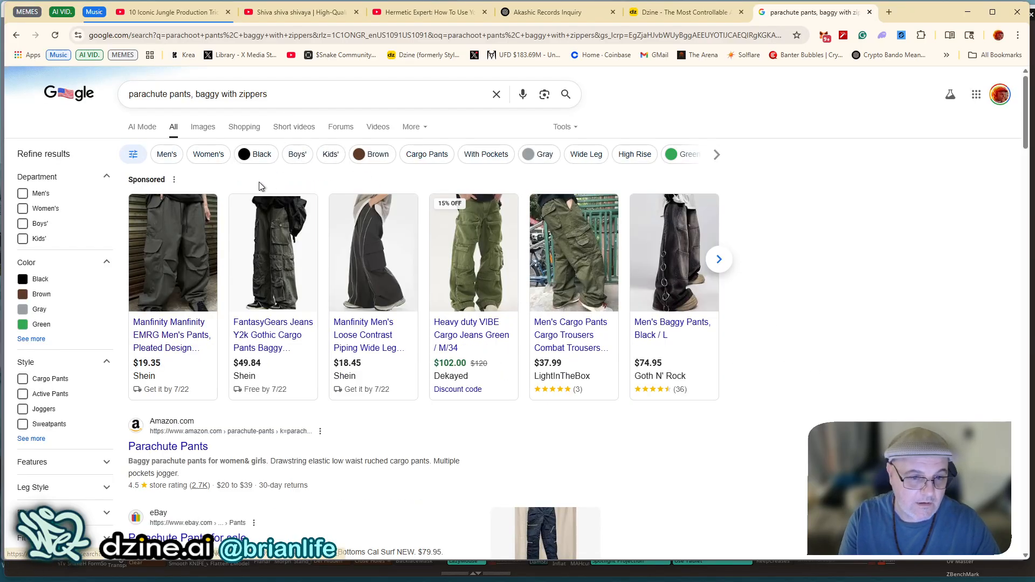
Refine the Google search to "80's parachute pants, baggy with zippers".
{"action": "left_click", "coordinate": [131, 96]}
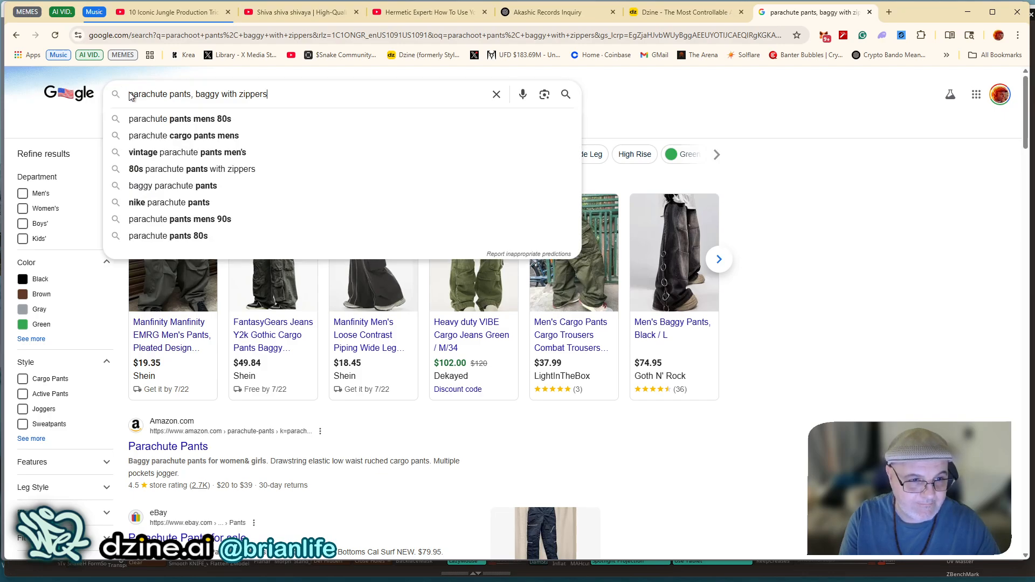
{"action": "type", "text": "80's"}
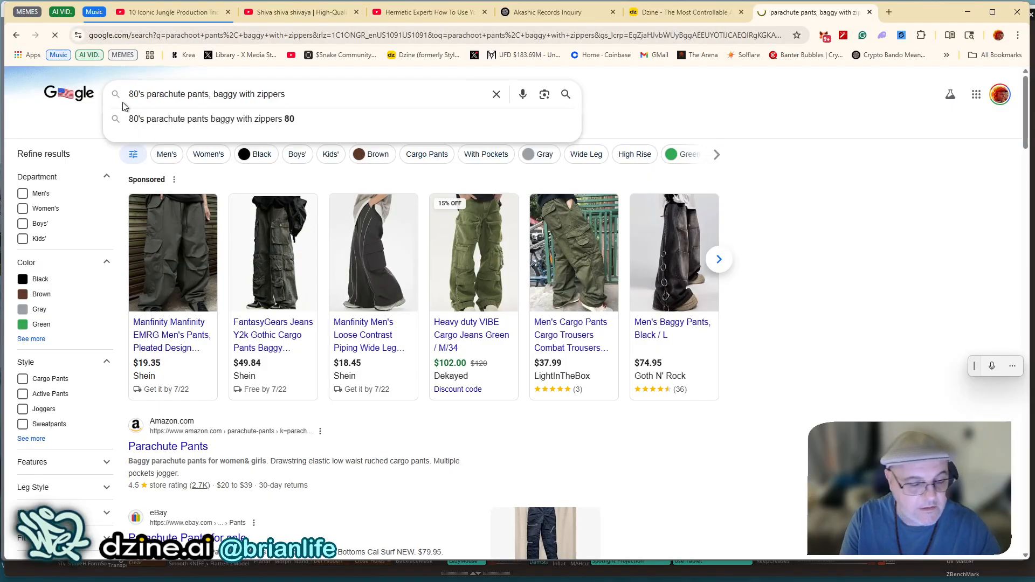
{"action": "key", "text": "Return"}
Browse the 80's parachute pants products, expand the product list and open the Panno D'or Parachute Zipper Shuttle Series Pants details.
{"action": "mouse_move", "coordinate": [144, 240]}
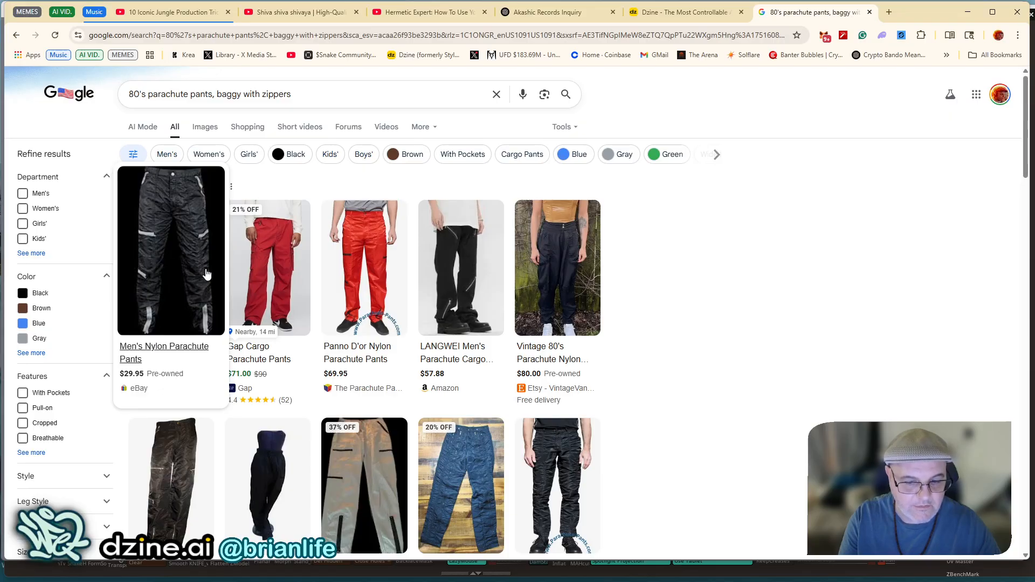
{"action": "scroll", "coordinate": [207, 274], "scroll_direction": "down", "scroll_amount": 5}
{"action": "mouse_move", "coordinate": [162, 208]}
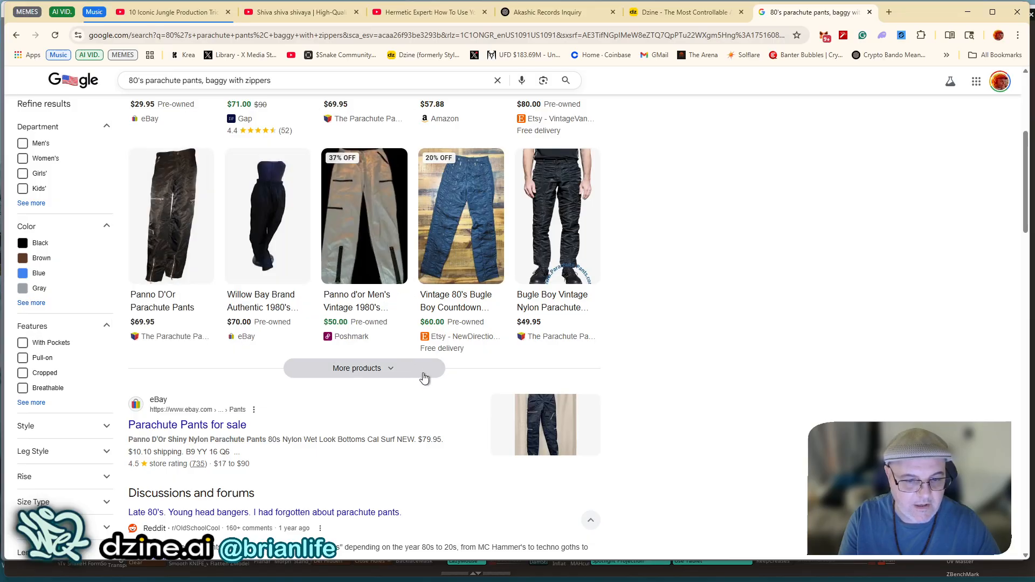
{"action": "left_click", "coordinate": [404, 373]}
{"action": "mouse_move", "coordinate": [336, 287]}
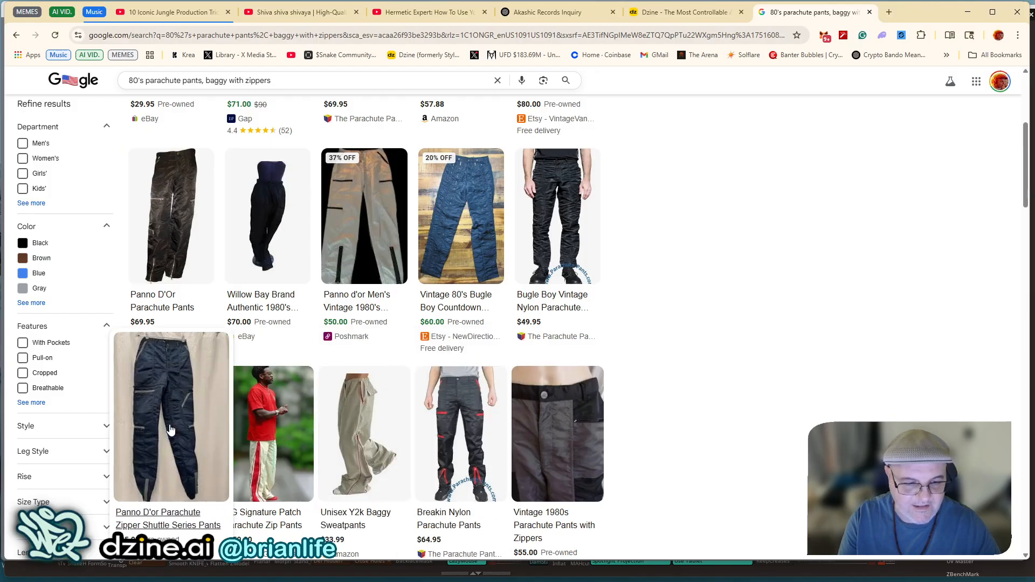
{"action": "left_click", "coordinate": [155, 434]}
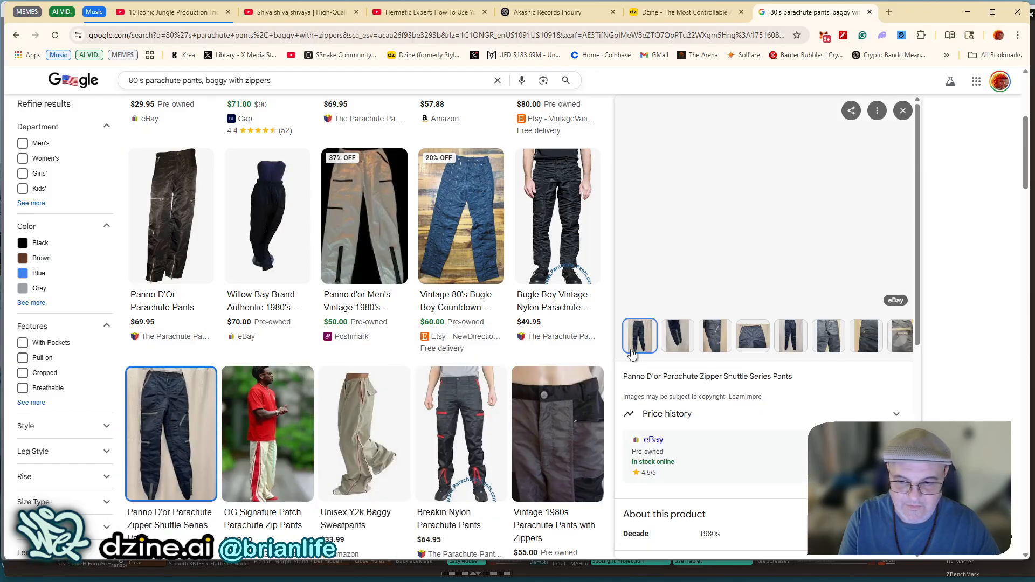
Save the Panno D'or Parachute Zipper Shuttle Series Pants image to the Desktop folder as s-l650.jpg.
{"action": "right_click", "coordinate": [716, 173]}
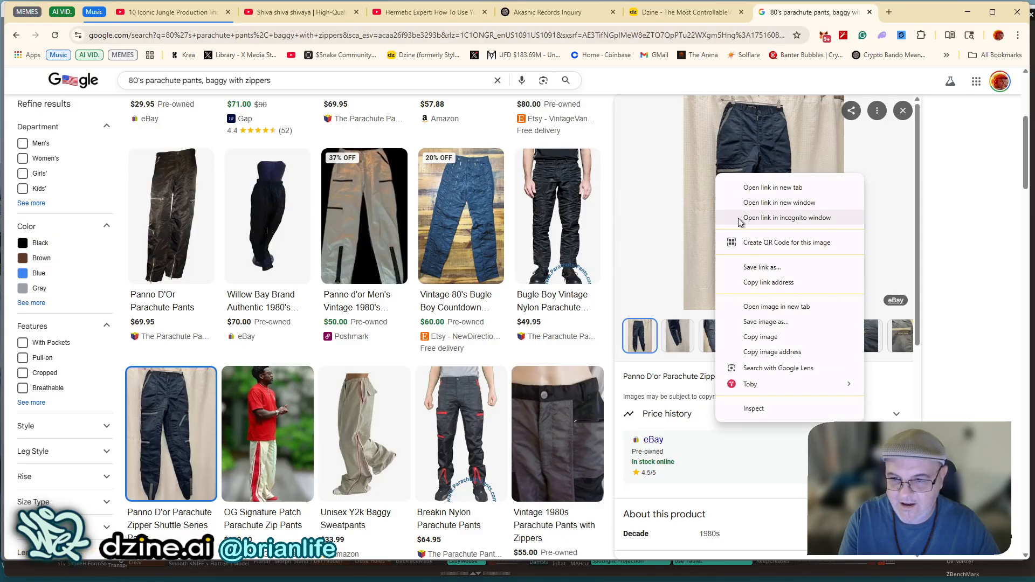
{"action": "left_click", "coordinate": [776, 337]}
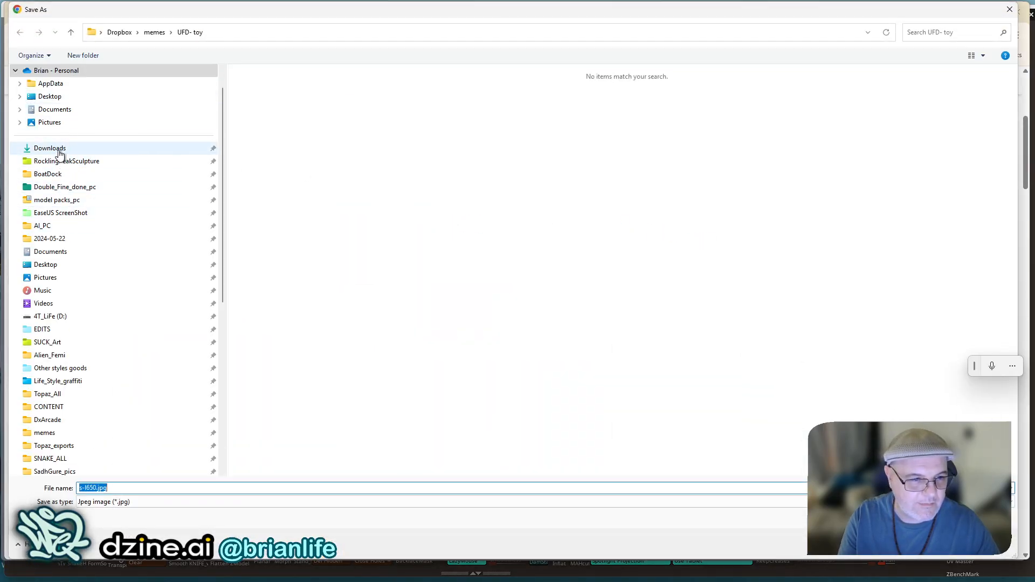
{"action": "left_click", "coordinate": [50, 96]}
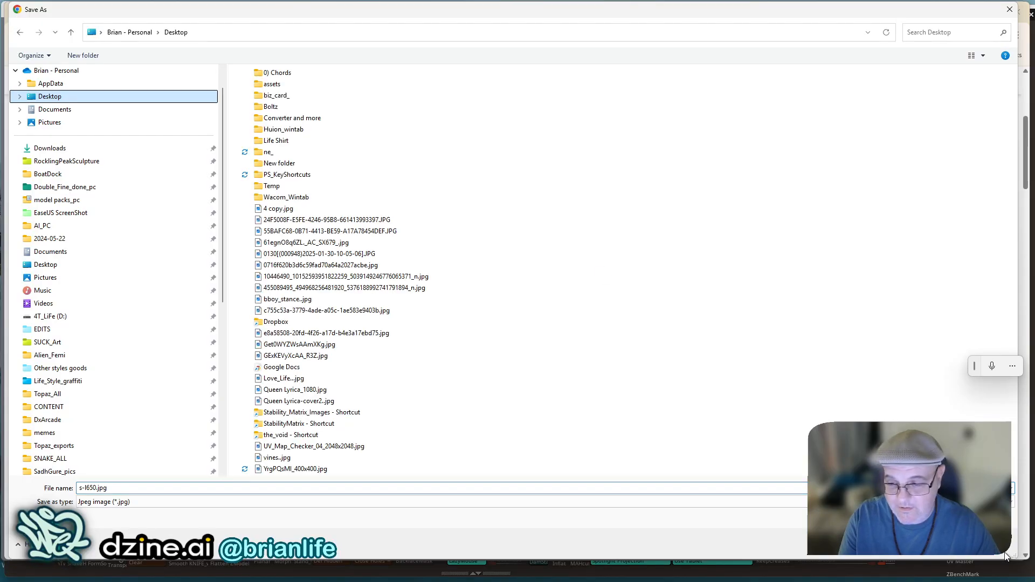
{"action": "key", "text": "Return"}
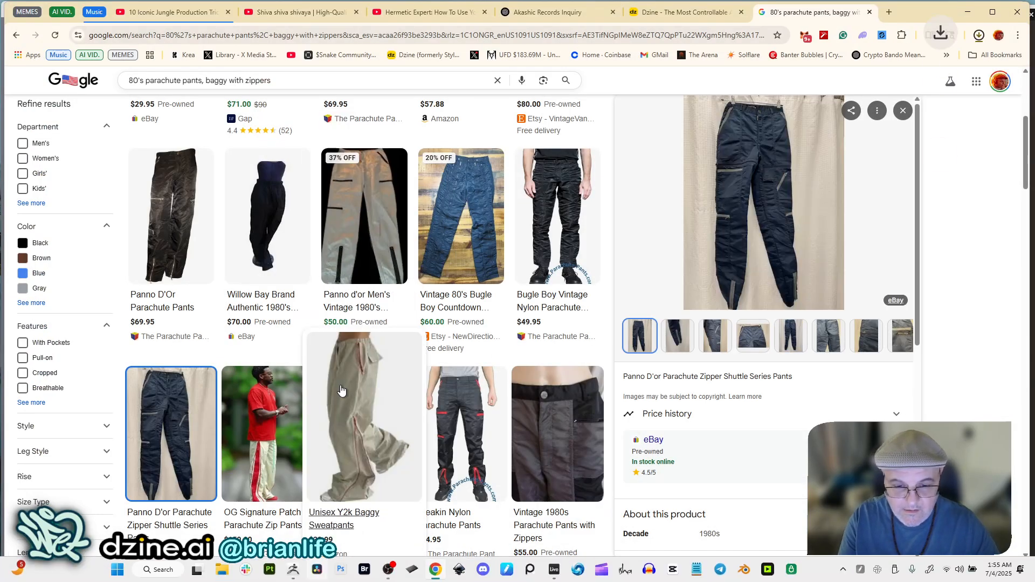
Browse more 80's parachute pants products, including the Yu-No 1980's Break Dancing Pants, check the eBay listings and return to the Google results.
{"action": "scroll", "coordinate": [354, 399], "scroll_direction": "down", "scroll_amount": 7}
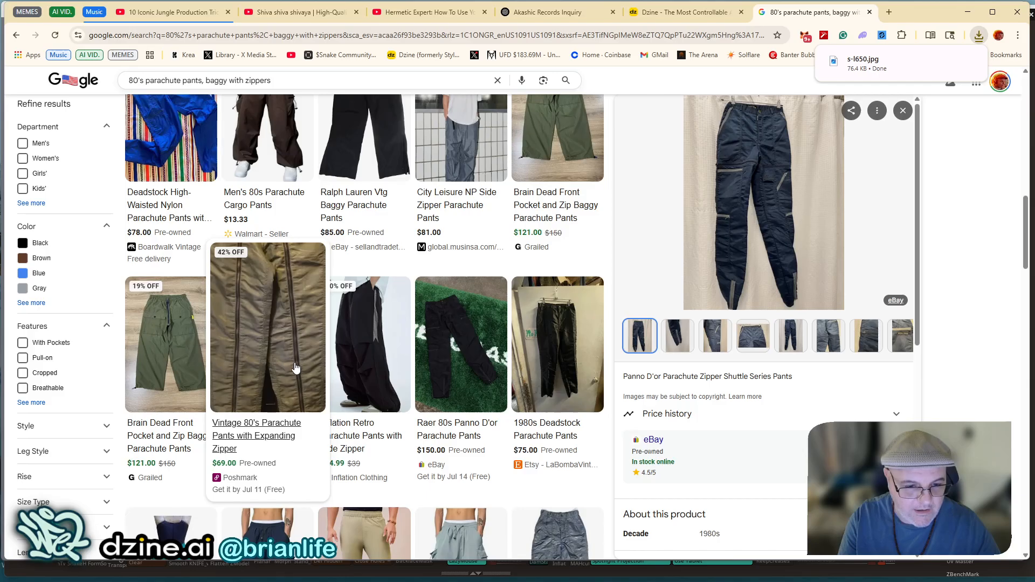
{"action": "scroll", "coordinate": [289, 371], "scroll_direction": "down", "scroll_amount": 3}
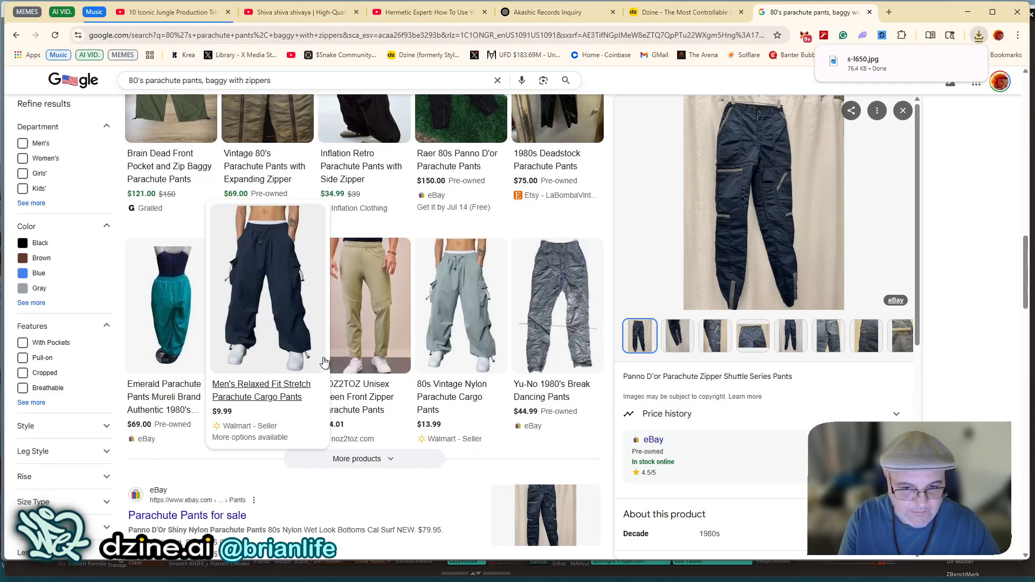
{"action": "left_click", "coordinate": [546, 305]}
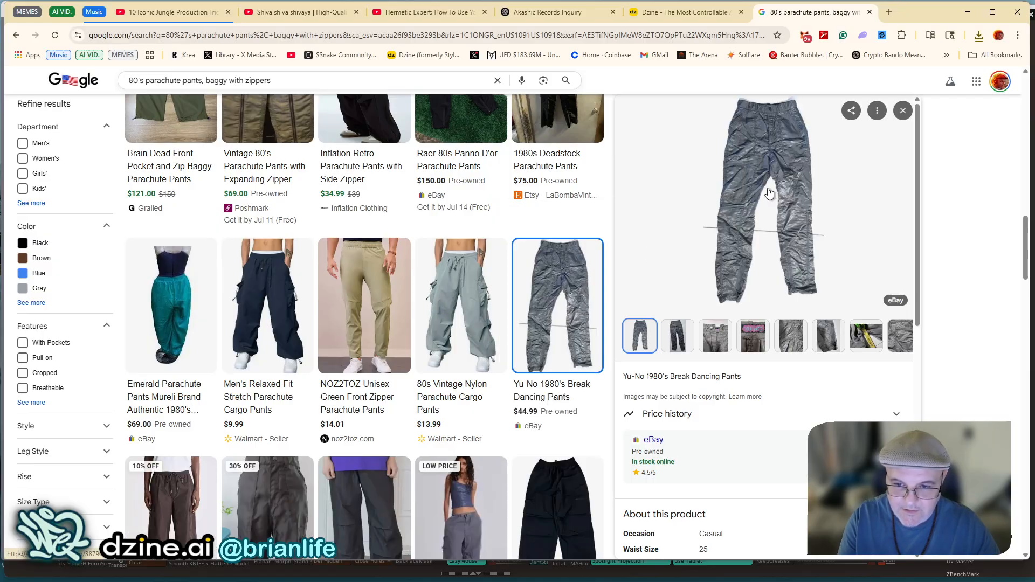
{"action": "scroll", "coordinate": [682, 366], "scroll_direction": "down", "scroll_amount": 5}
{"action": "scroll", "coordinate": [682, 367], "scroll_direction": "down", "scroll_amount": 3}
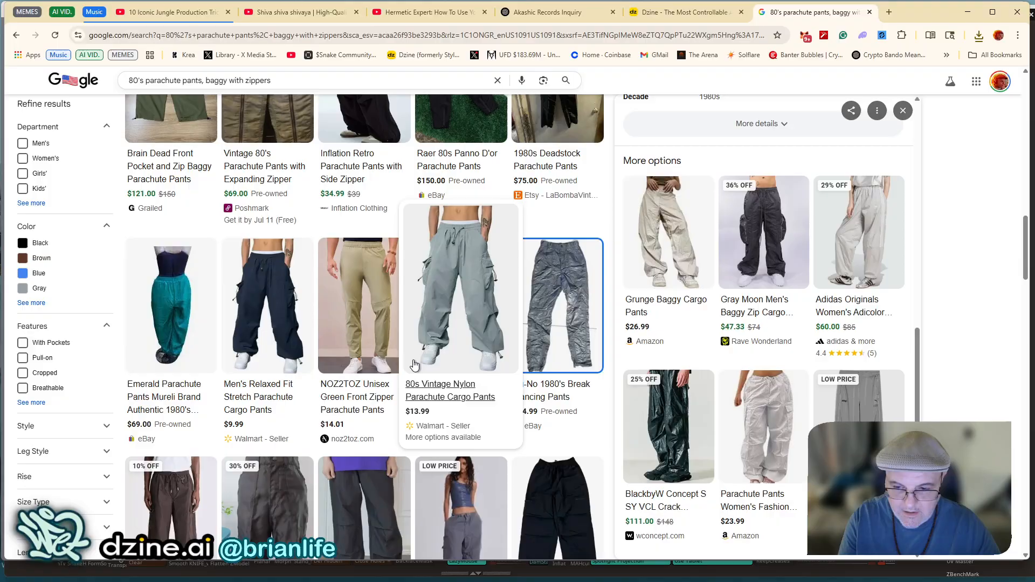
{"action": "scroll", "coordinate": [437, 303], "scroll_direction": "down", "scroll_amount": 9}
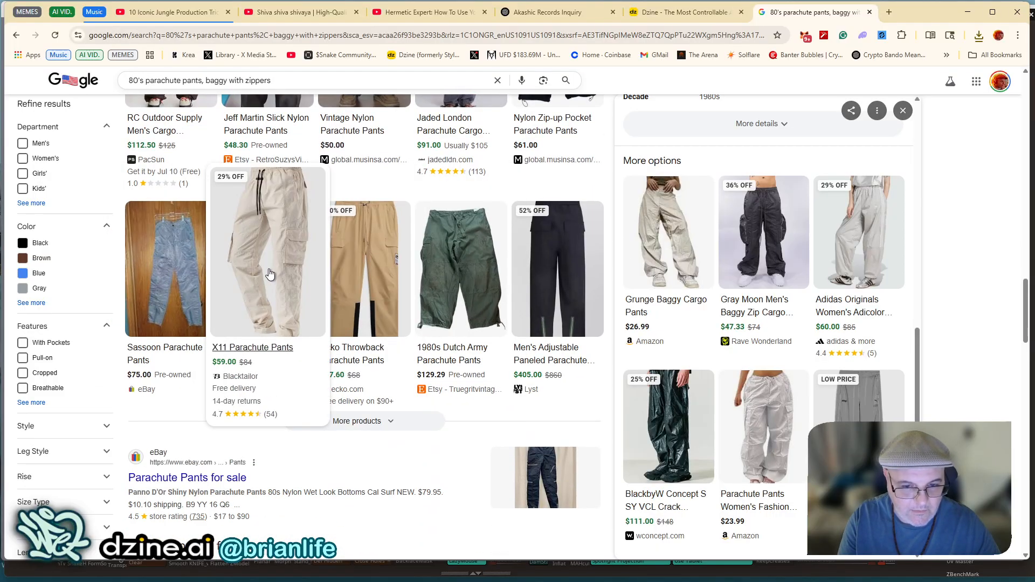
{"action": "scroll", "coordinate": [269, 274], "scroll_direction": "down", "scroll_amount": 5}
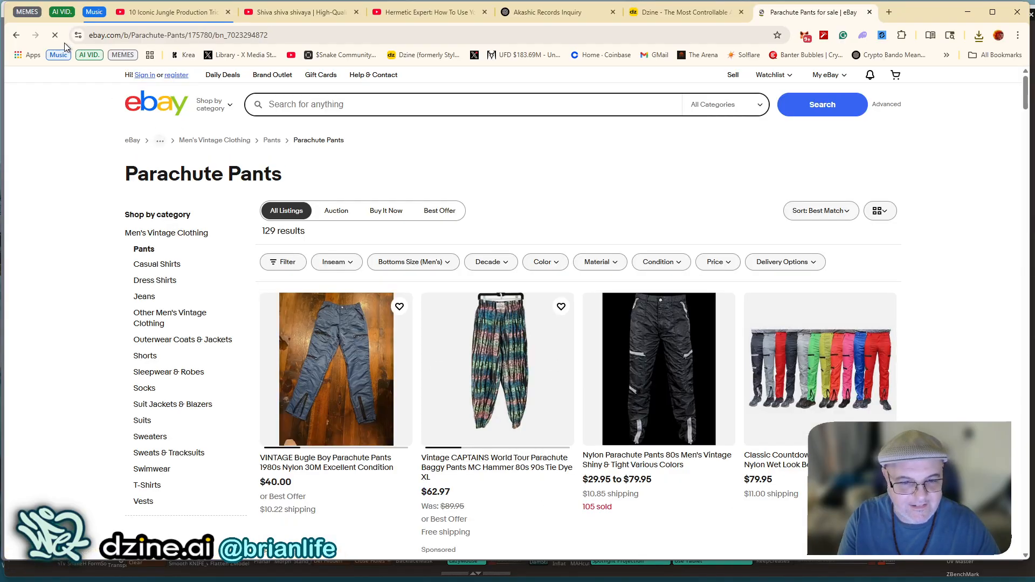
{"action": "left_click", "coordinate": [17, 36]}
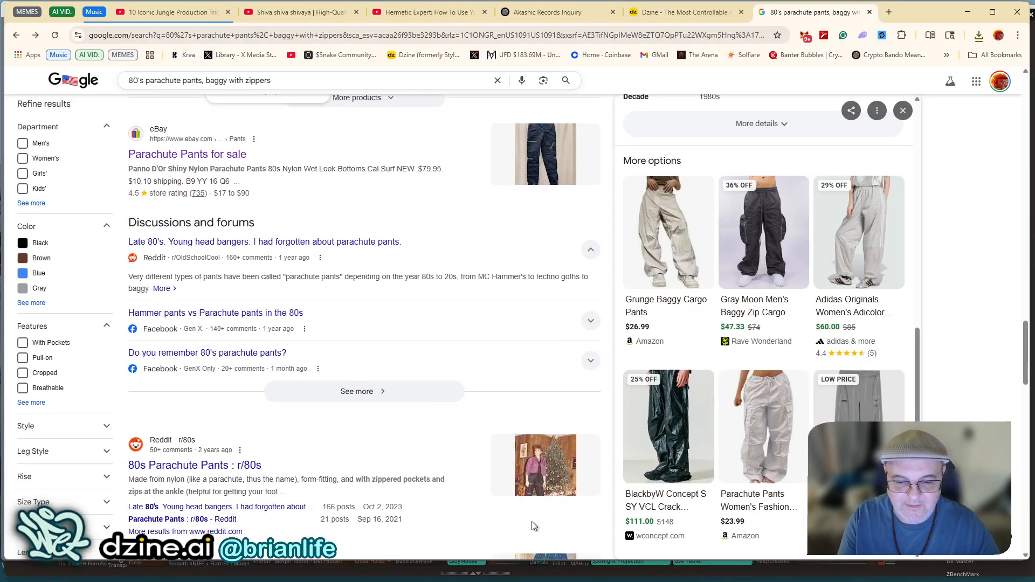
Open the "80s Parachute Pants" Reddit post in r/80s and view its photo.
{"action": "left_click", "coordinate": [536, 460]}
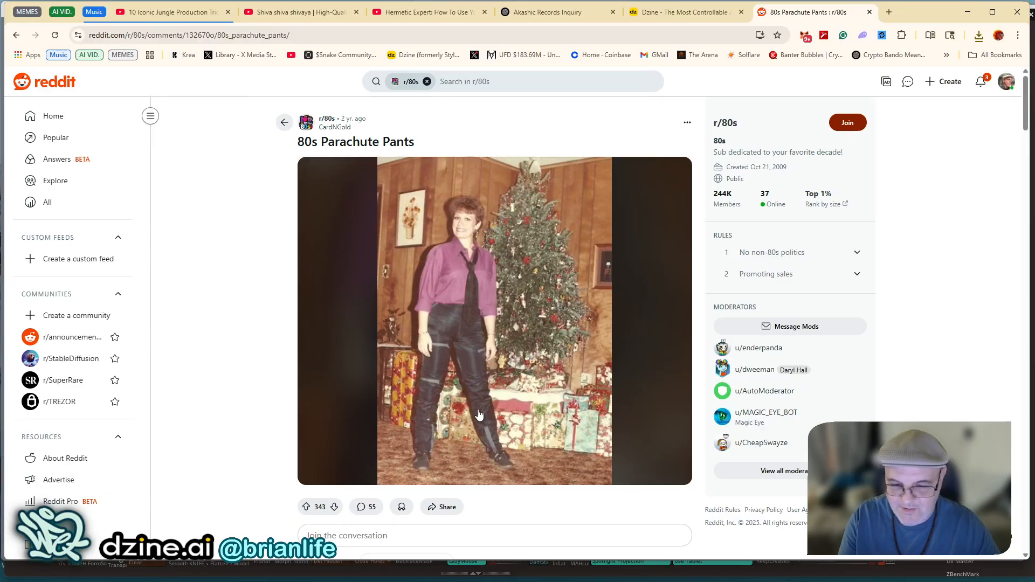
{"action": "key", "text": "ctrl+a"}
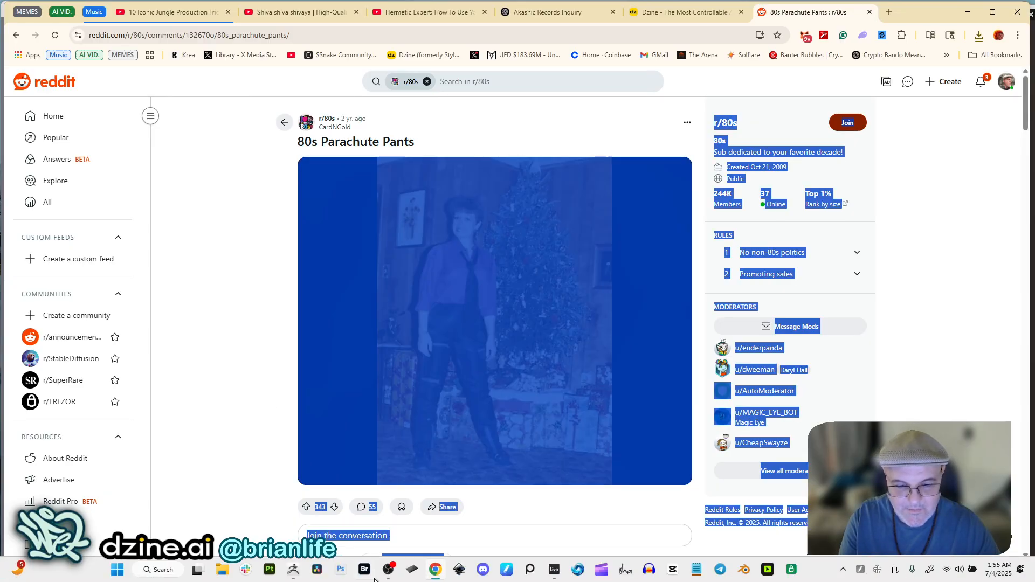
{"action": "left_click", "coordinate": [380, 572]}
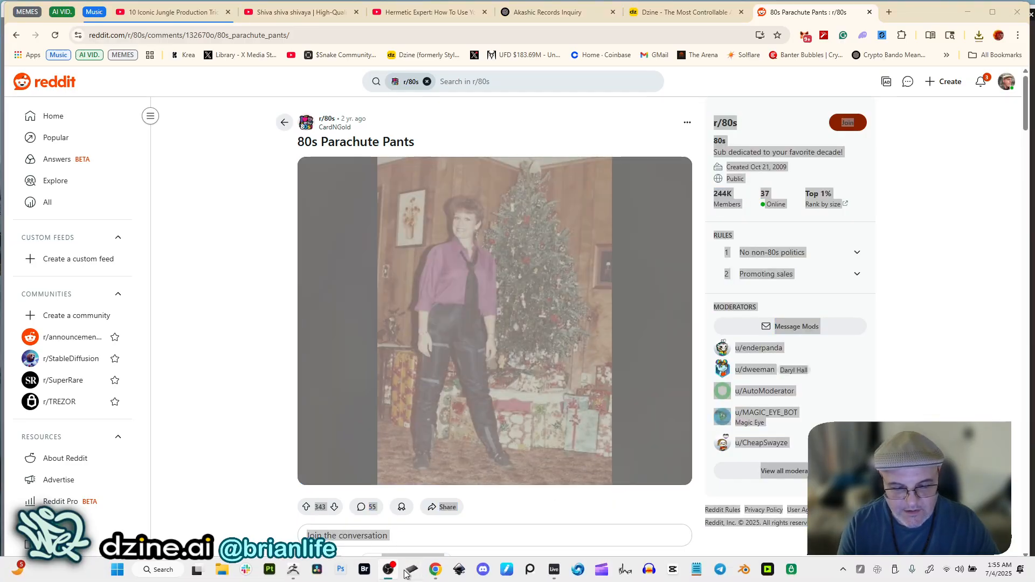
Switch to the Dzine canvas and add s-l650.jpg from the Desktop as a second reference image in the Chat Editor.
{"action": "left_click", "coordinate": [435, 569]}
{"action": "left_click", "coordinate": [649, 12]}
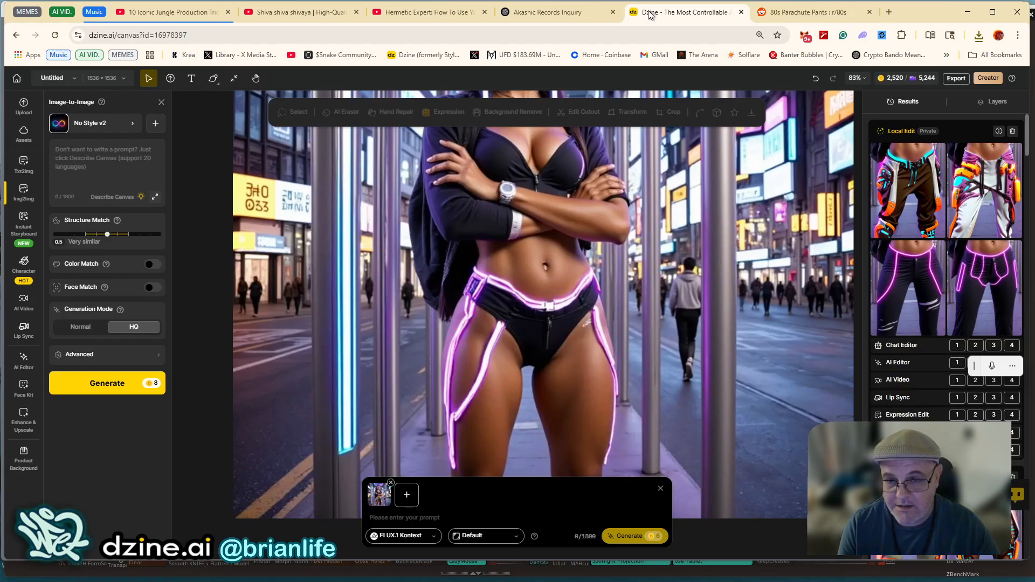
{"action": "left_click", "coordinate": [407, 496]}
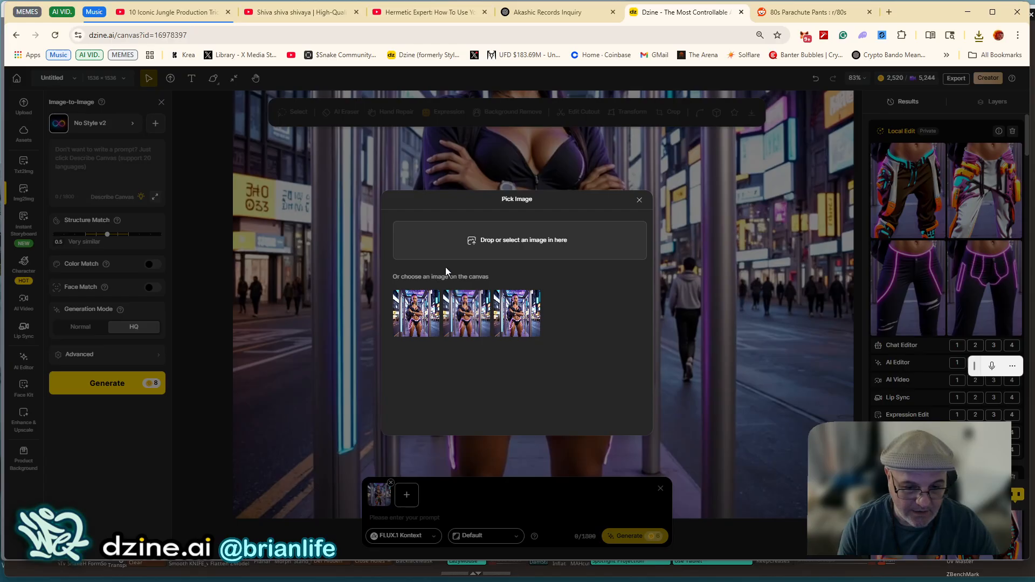
{"action": "left_click", "coordinate": [478, 239]}
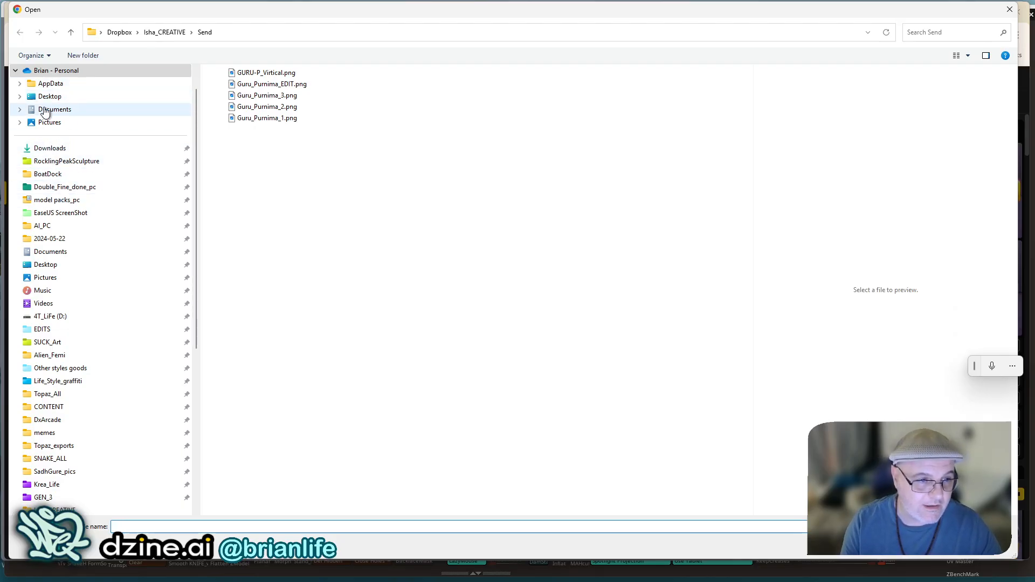
{"action": "left_click", "coordinate": [49, 97]}
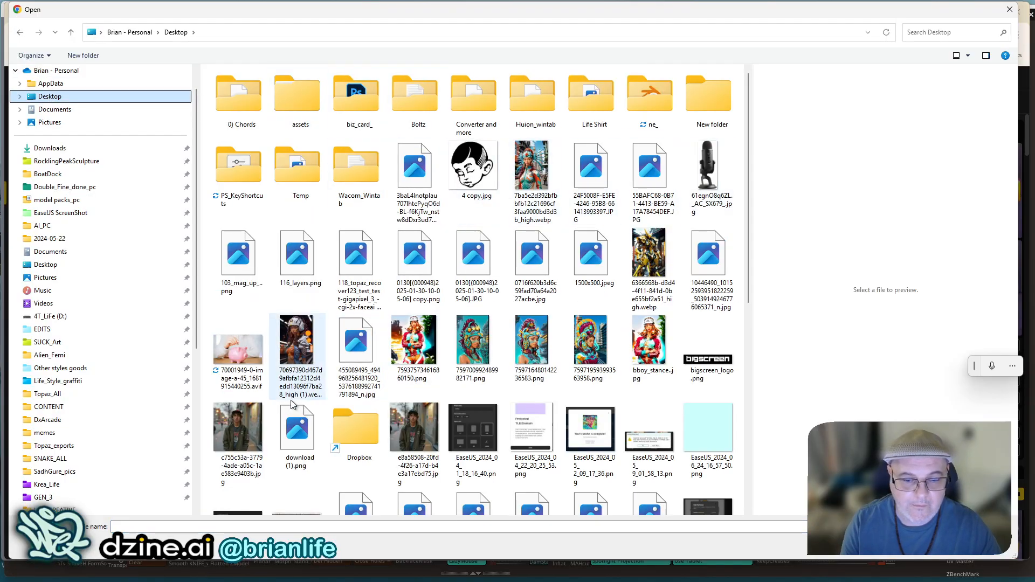
{"action": "scroll", "coordinate": [245, 410], "scroll_direction": "down", "scroll_amount": 5}
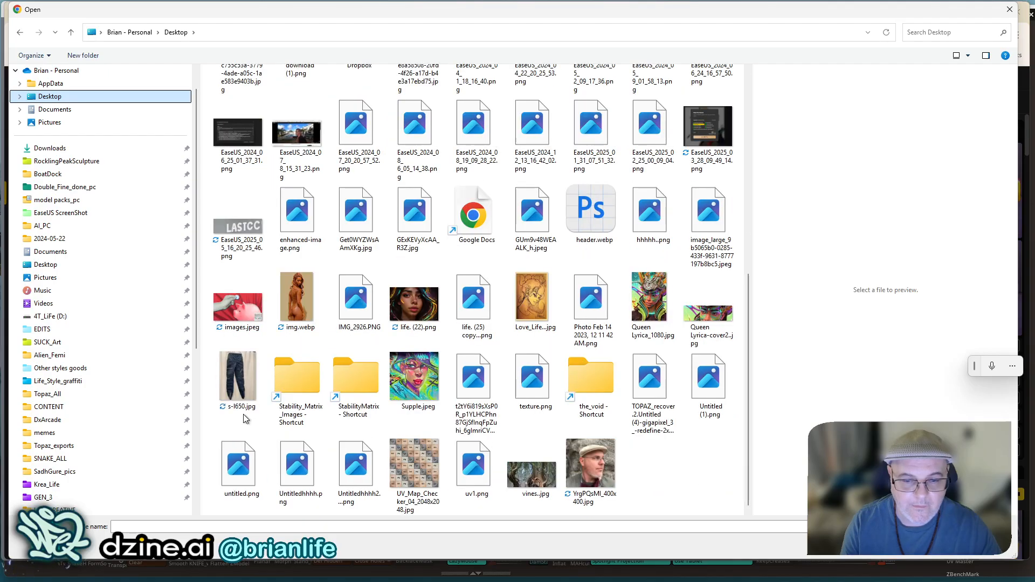
{"action": "left_click", "coordinate": [232, 387]}
{"action": "double_click", "coordinate": [230, 387]}
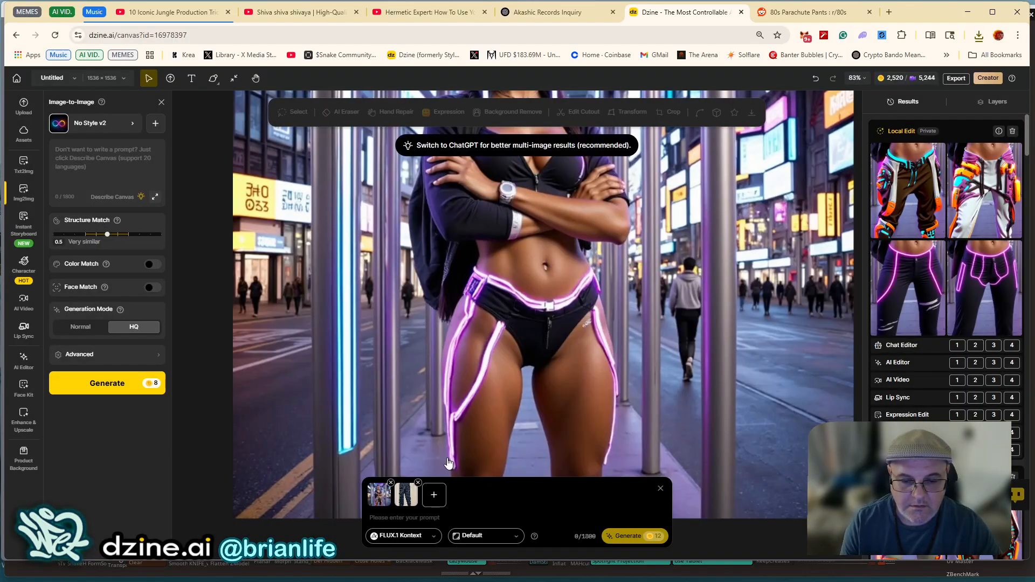
Enter the Chat Editor prompt "she is wearing parachute pants, with multiple zippers.", correcting the spelling of parachute.
{"action": "left_click", "coordinate": [394, 519]}
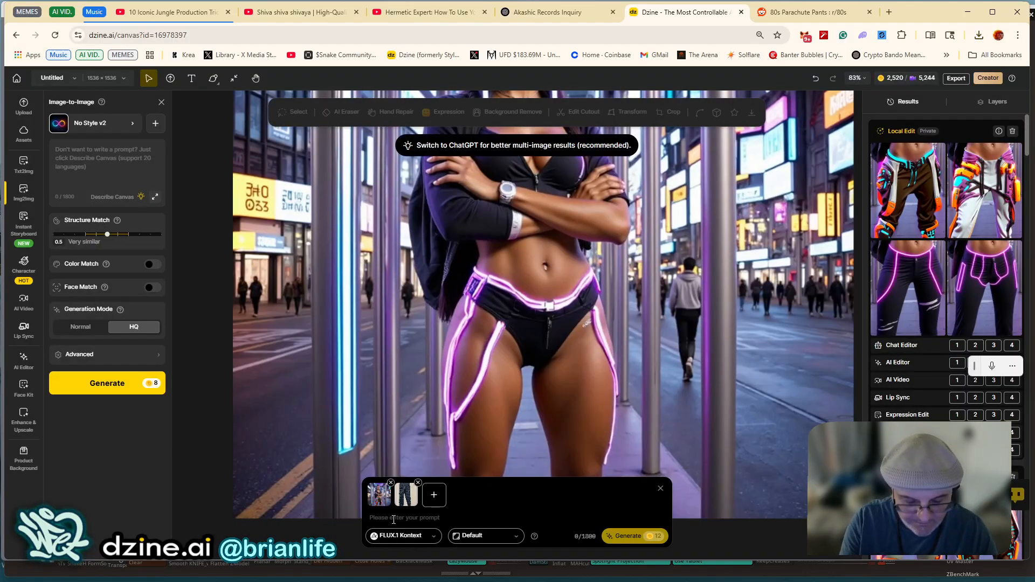
{"action": "type", "text": "parachoot pants, with multiple zippers."}
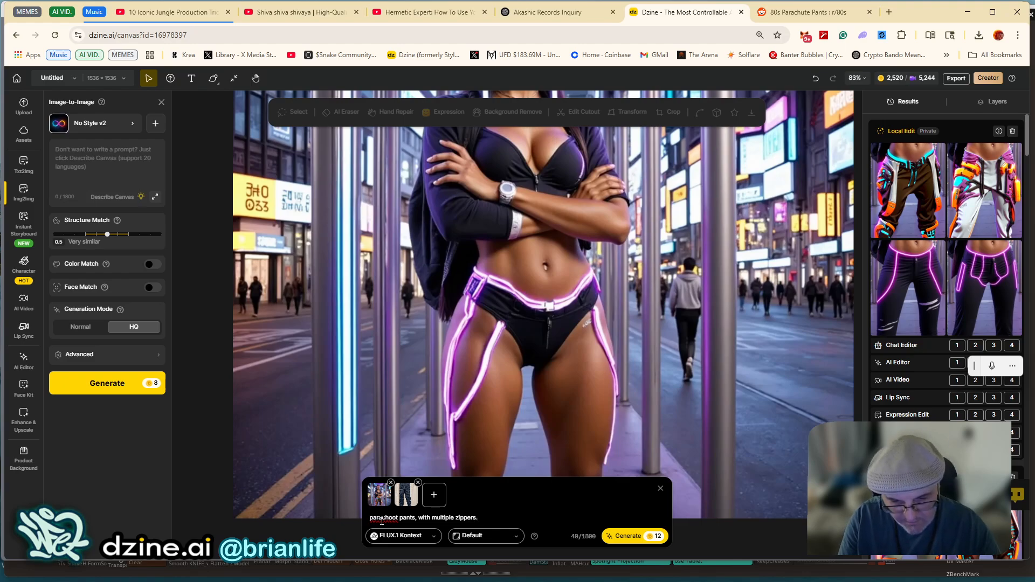
{"action": "right_click", "coordinate": [379, 520]}
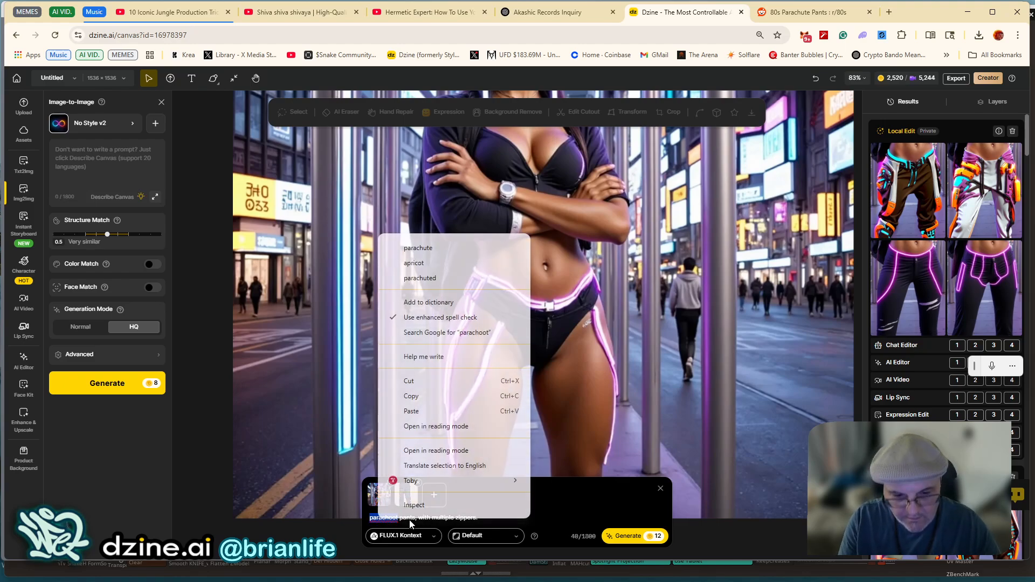
{"action": "left_click", "coordinate": [423, 246]}
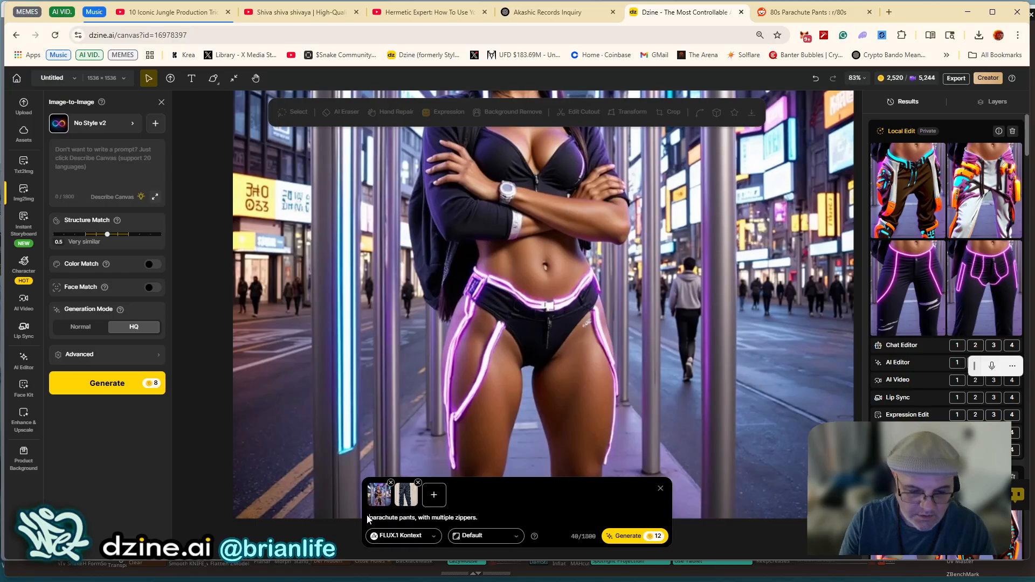
{"action": "type", "text": "she is wea"}
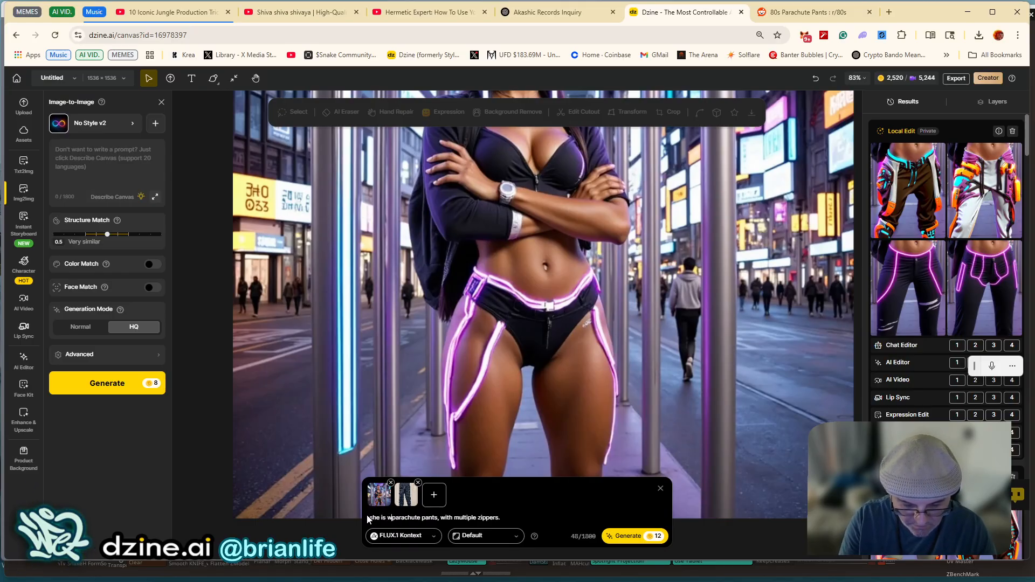
{"action": "type", "text": "ring"}
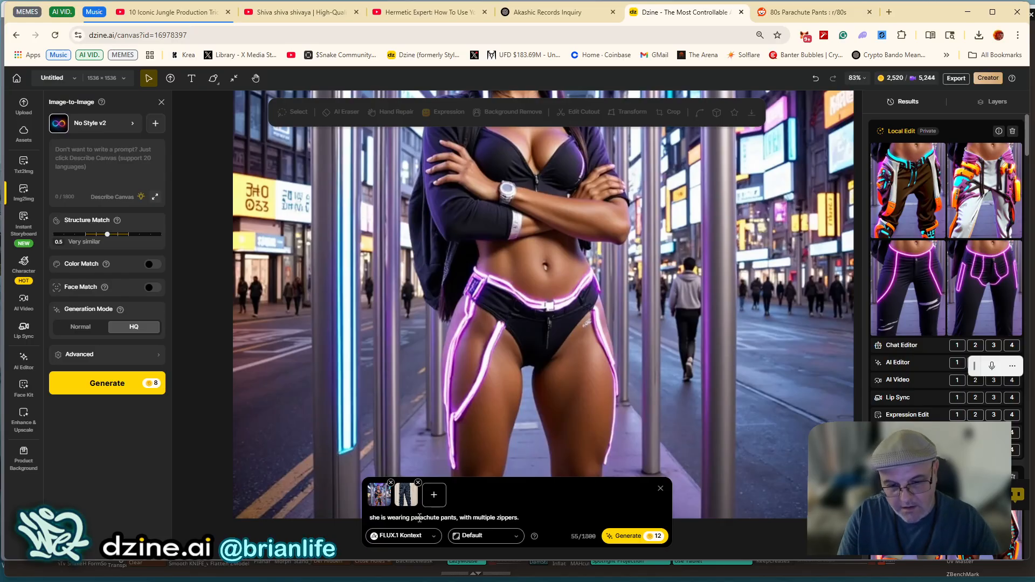
Generate the Chat Editor image with FLUX.1 Kontext at the Default aspect ratio and preview the result.
{"action": "left_click", "coordinate": [474, 537]}
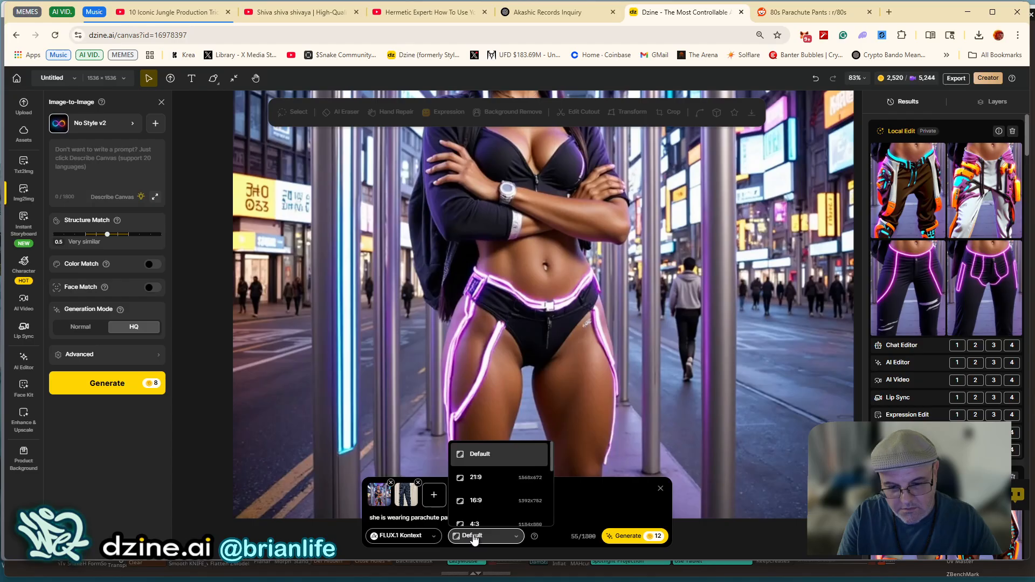
{"action": "left_click", "coordinate": [594, 496]}
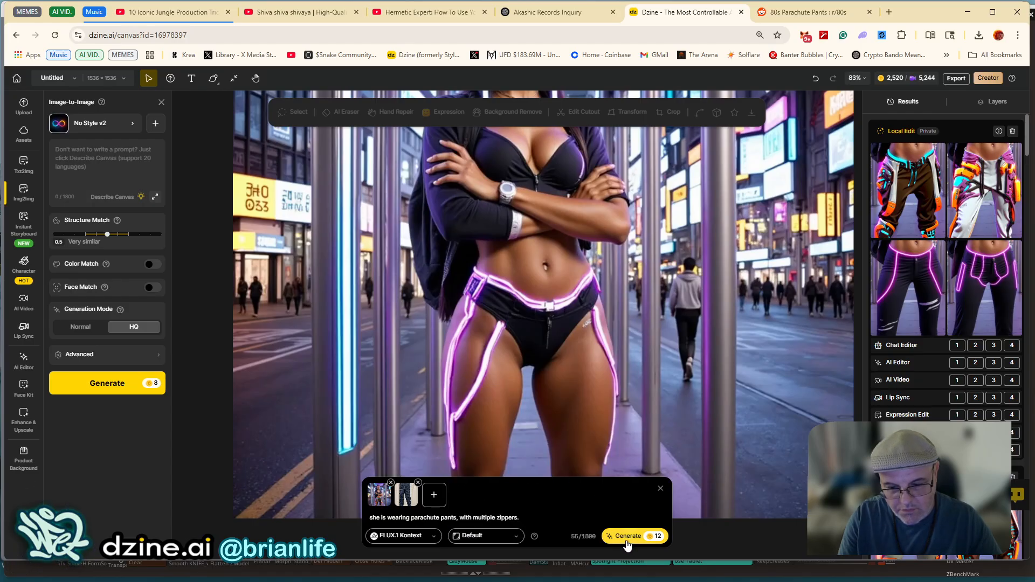
{"action": "left_click", "coordinate": [627, 537]}
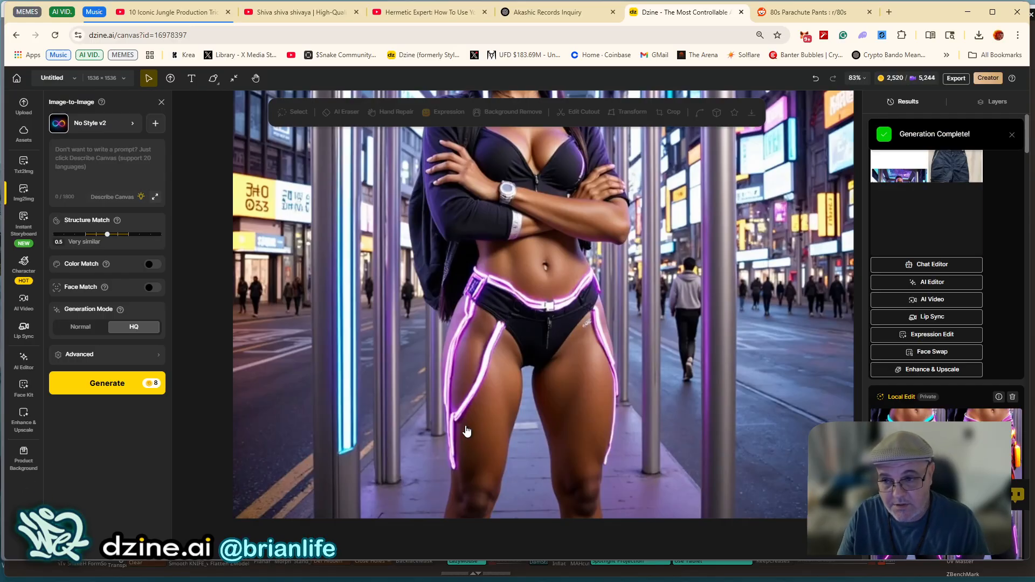
{"action": "left_click", "coordinate": [916, 213]}
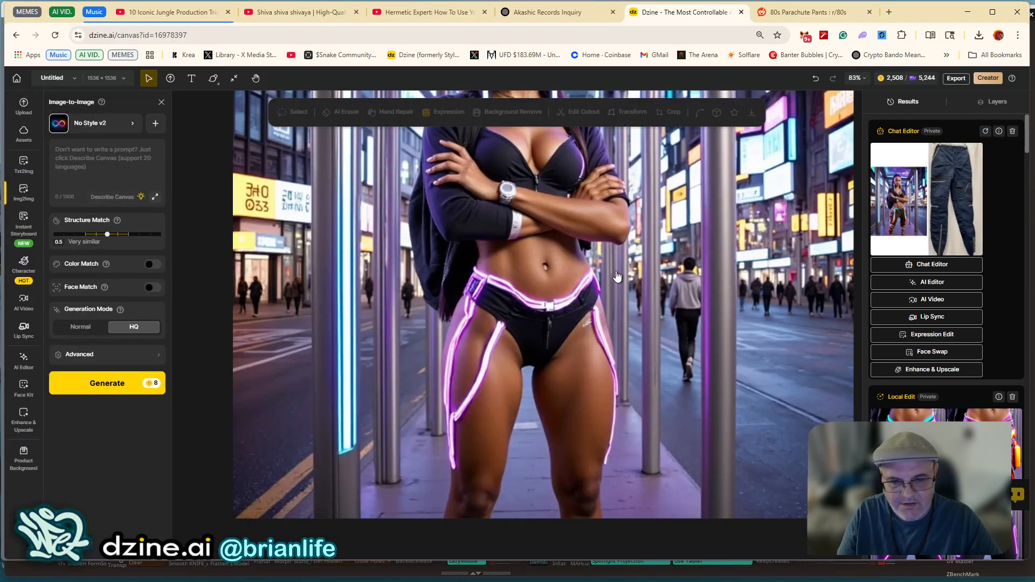
{"action": "mouse_move", "coordinate": [915, 203]}
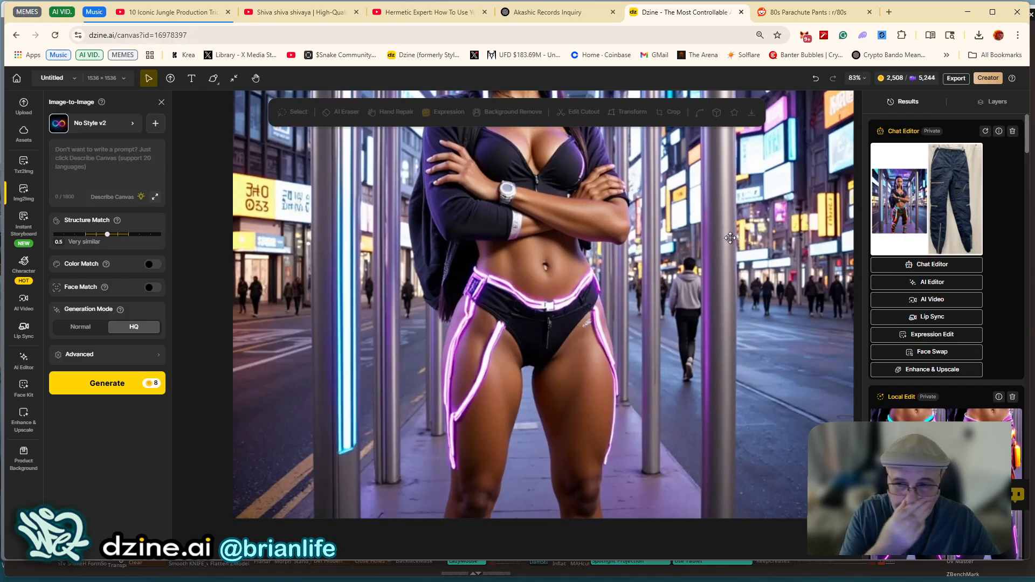
Review the earlier Local Edit results and set the Chat Editor's model to ChatGPT.
{"action": "scroll", "coordinate": [931, 275], "scroll_direction": "down", "scroll_amount": 3}
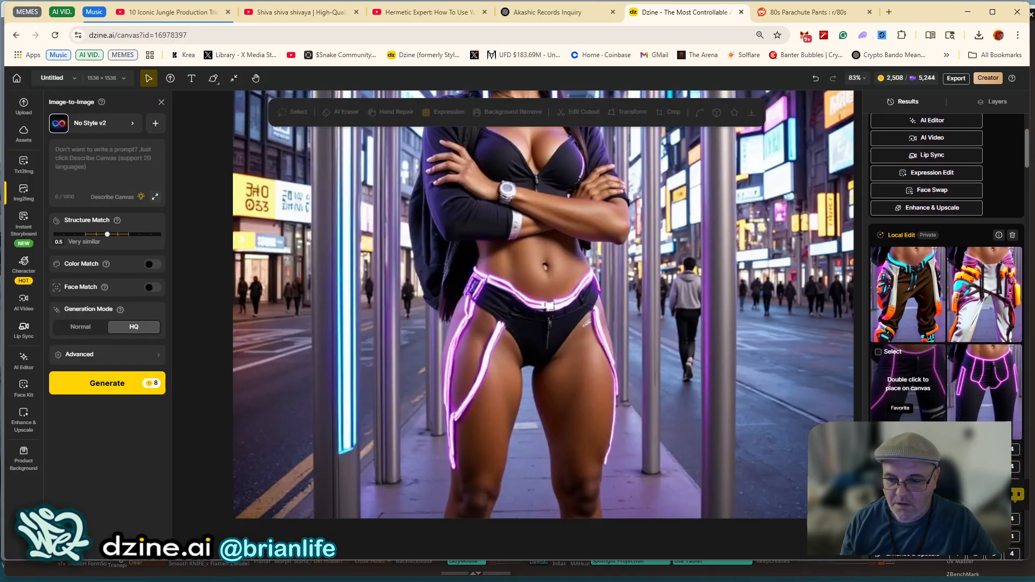
{"action": "mouse_move", "coordinate": [904, 324]}
{"action": "mouse_move", "coordinate": [906, 395]}
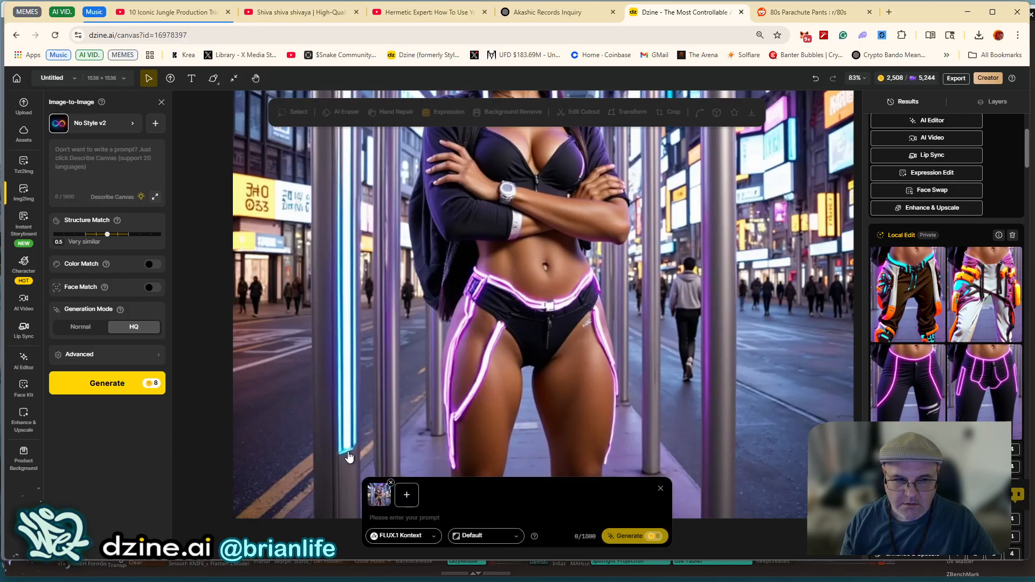
{"action": "left_click", "coordinate": [102, 160]}
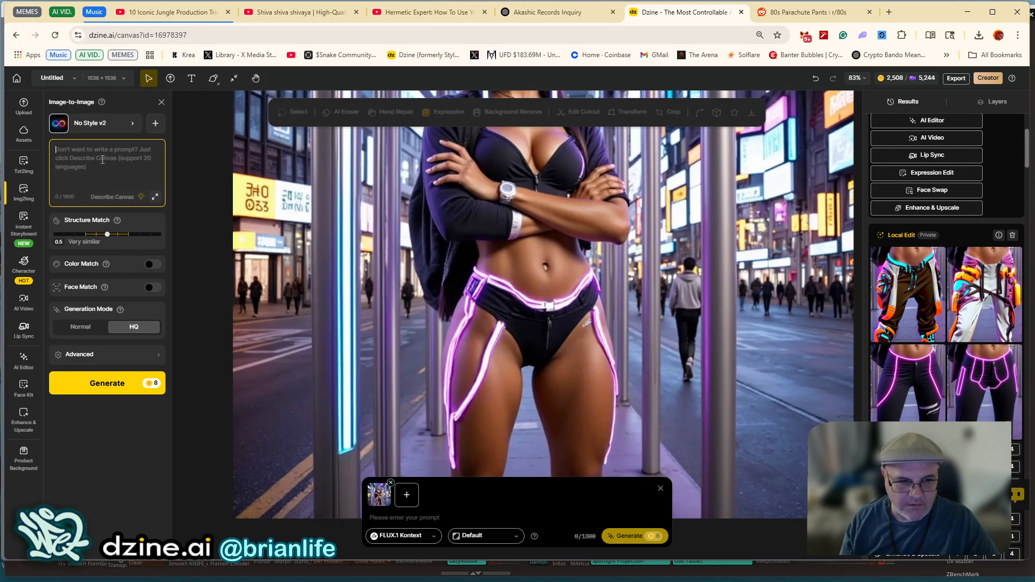
{"action": "left_click", "coordinate": [464, 505]}
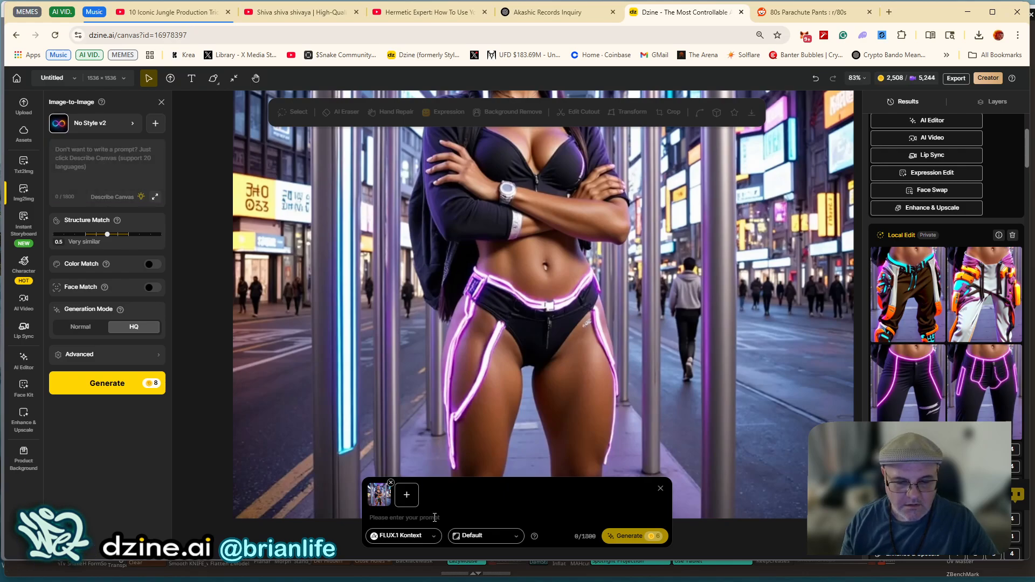
{"action": "left_click", "coordinate": [408, 539]}
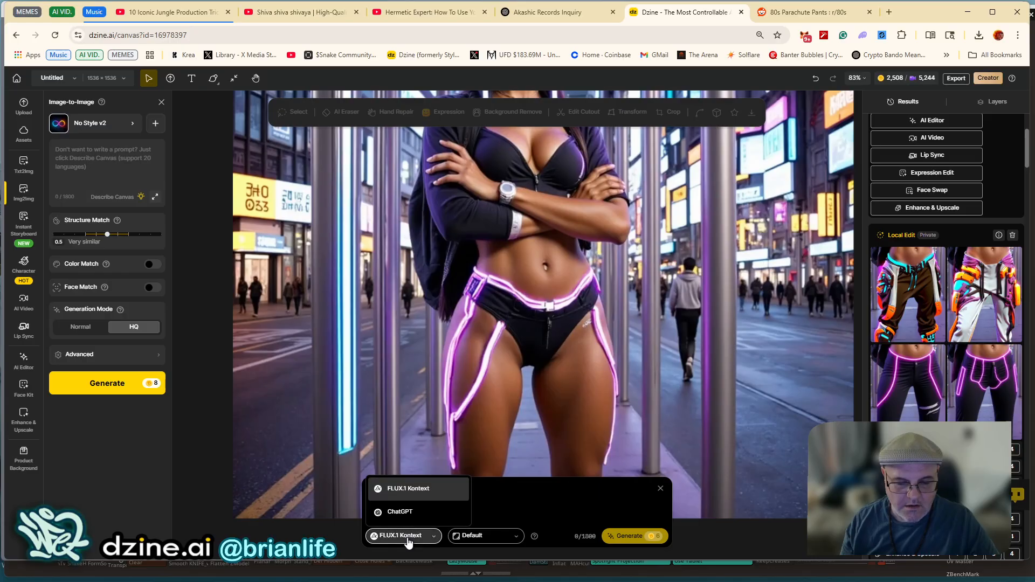
{"action": "left_click", "coordinate": [394, 512]}
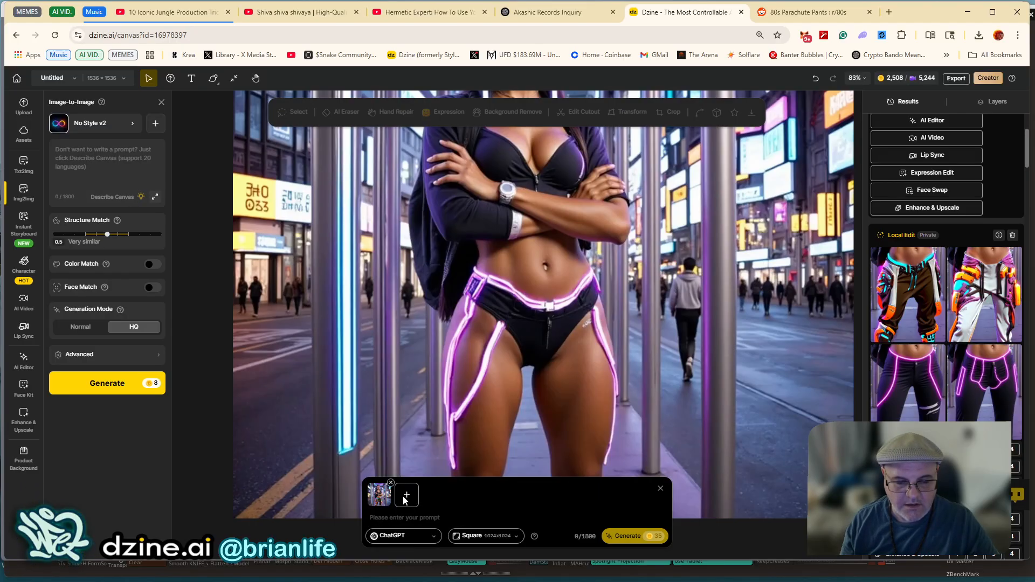
Add s-l650.jpg from the Desktop as a second reference image for the ChatGPT edit.
{"action": "left_click", "coordinate": [405, 496]}
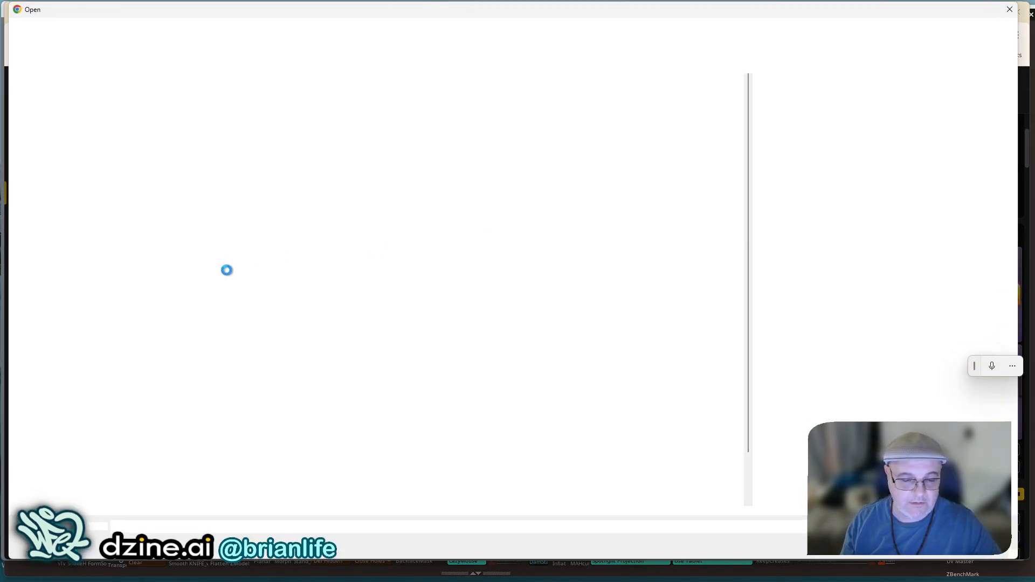
{"action": "scroll", "coordinate": [264, 389], "scroll_direction": "down", "scroll_amount": 10}
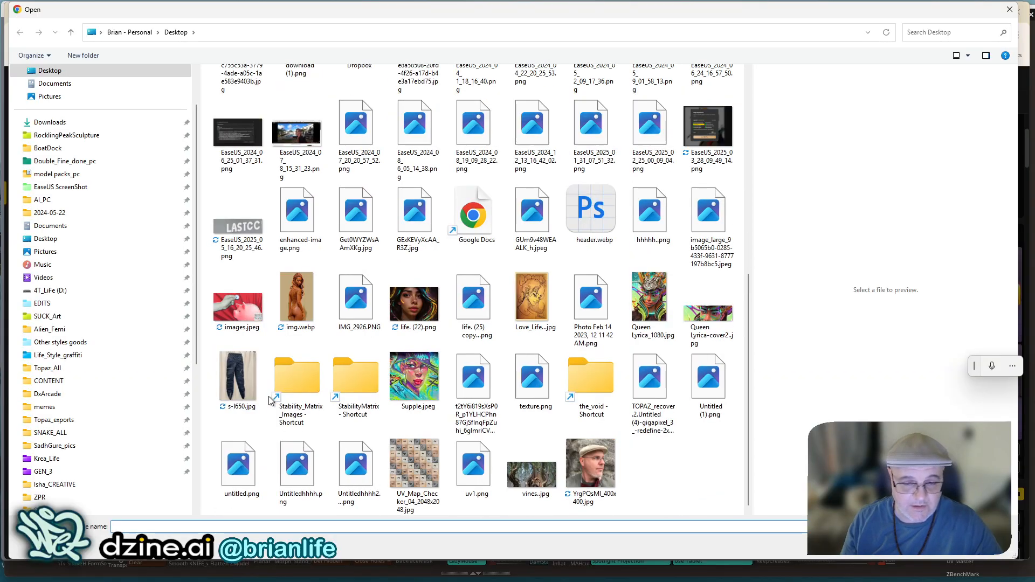
{"action": "double_click", "coordinate": [239, 380]}
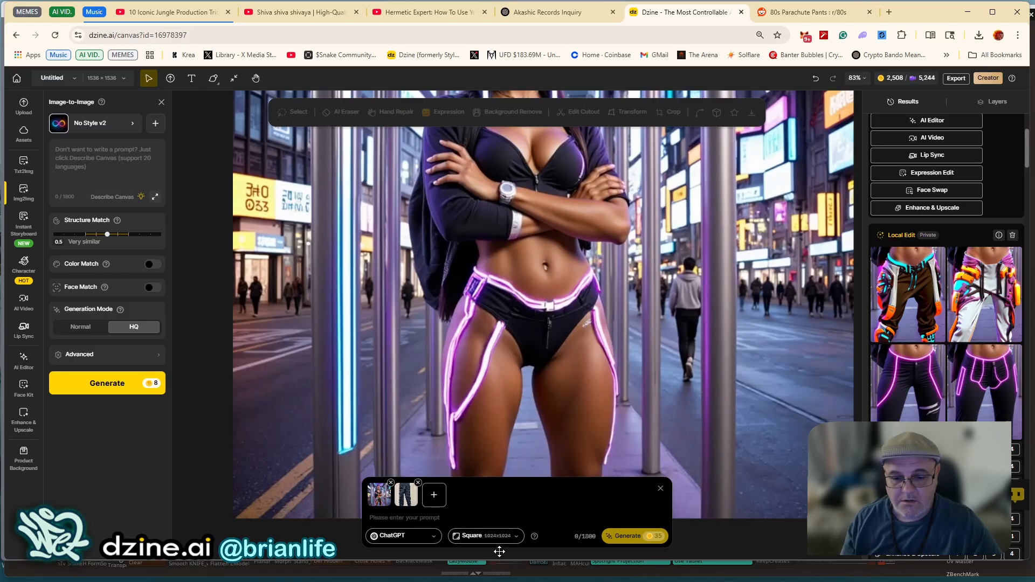
{"action": "left_click", "coordinate": [423, 541]}
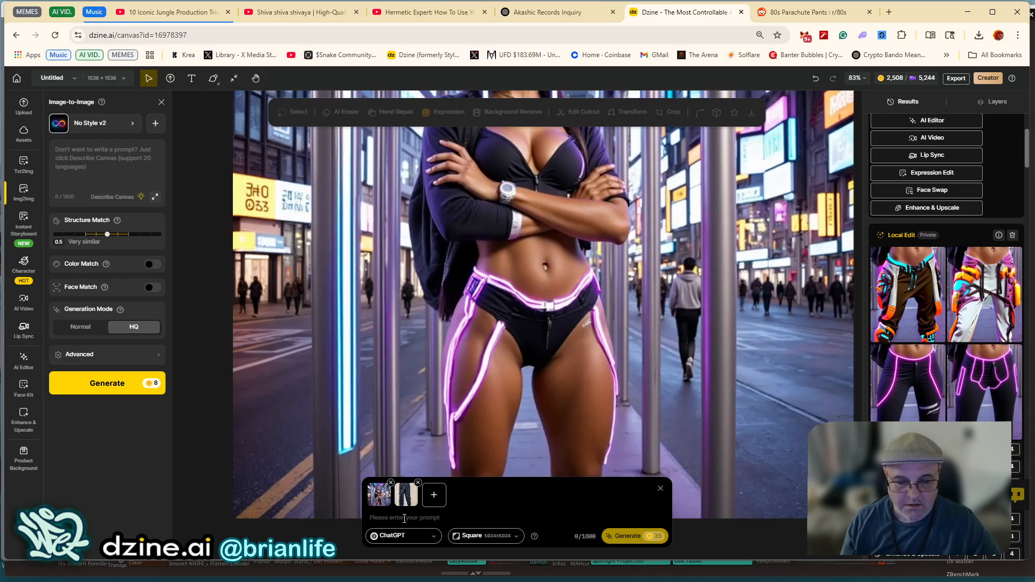
Enter the Chat Editor prompt "she is wearing parachute pants, with multiple zipper. 80's pants.", correcting the spelling of parachute and multiple.
{"action": "left_click", "coordinate": [404, 518]}
{"action": "type", "text": "she is wearing p"}
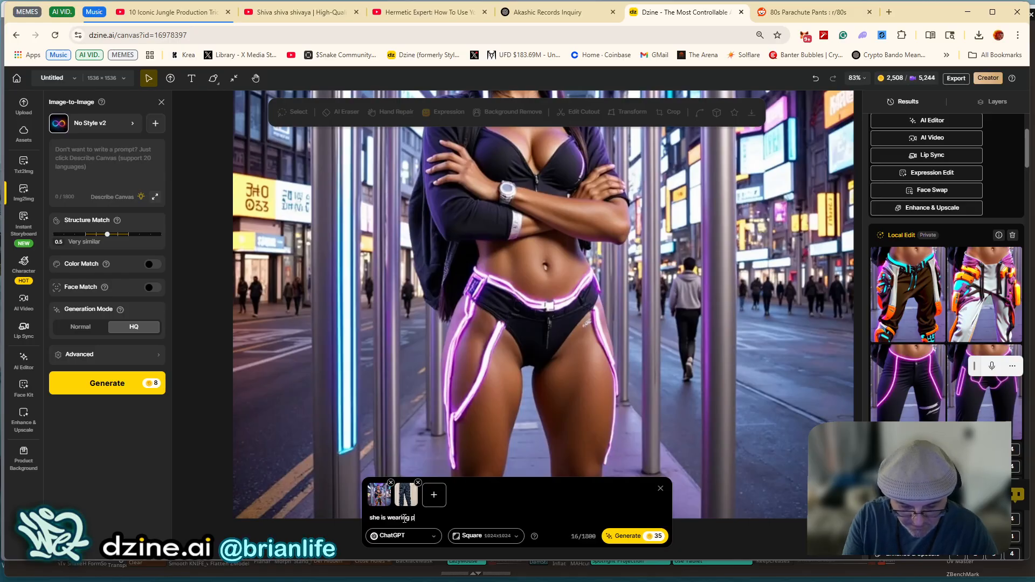
{"action": "type", "text": "arachoot pant"}
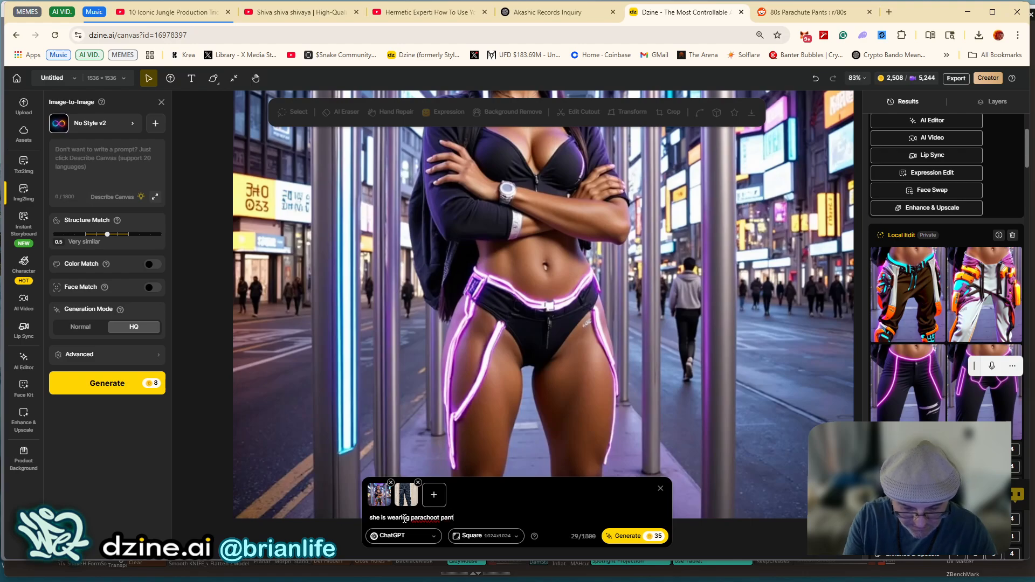
{"action": "type", "text": "s, with multip"}
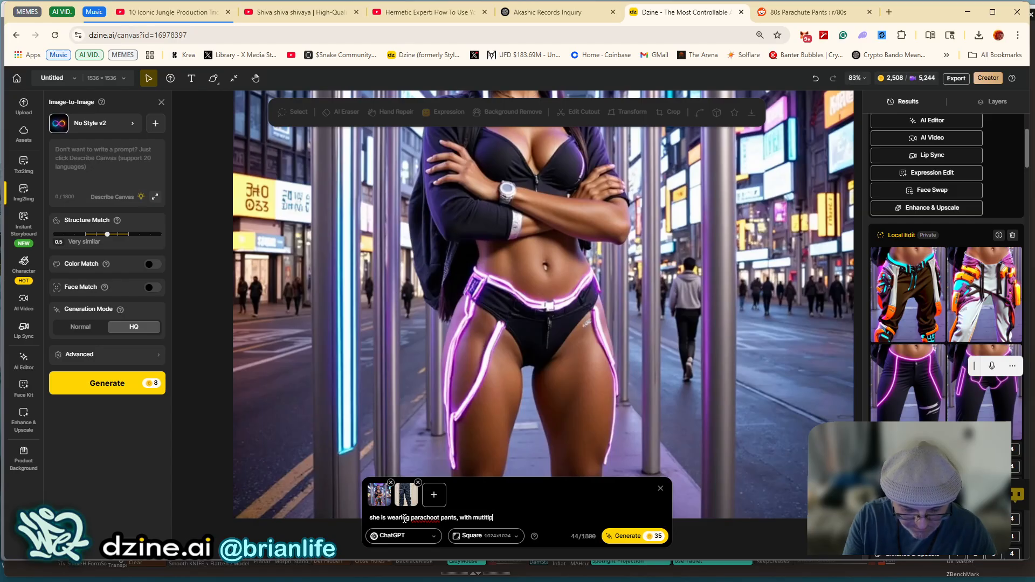
{"action": "type", "text": "le zippe"}
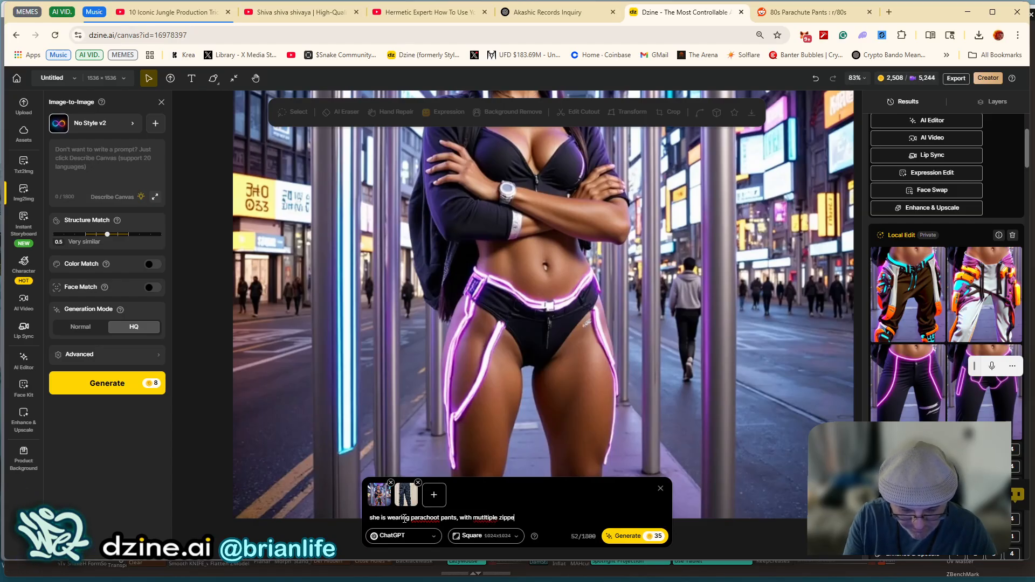
{"action": "type", "text": "r. 80's pants."}
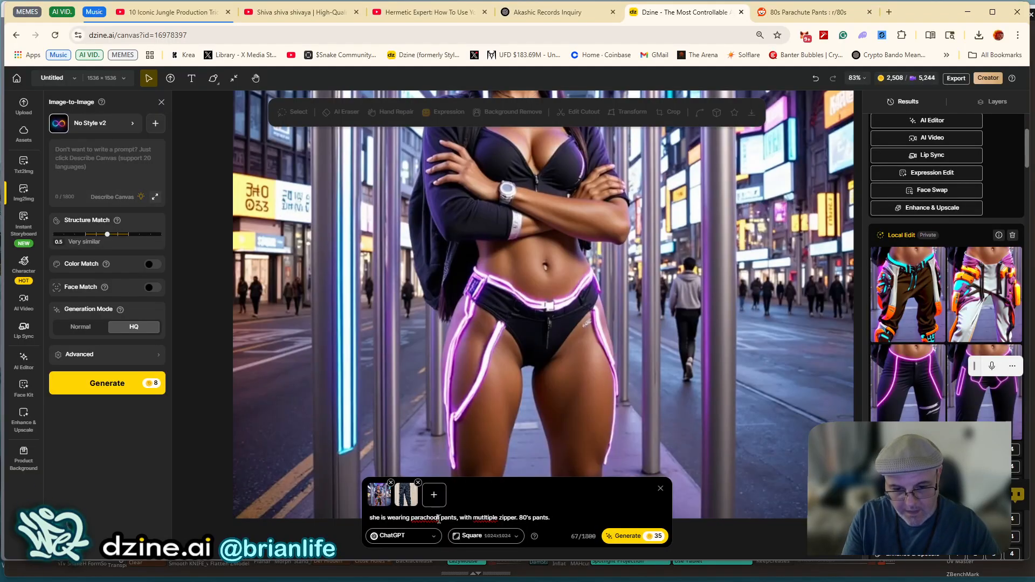
{"action": "right_click", "coordinate": [438, 519]}
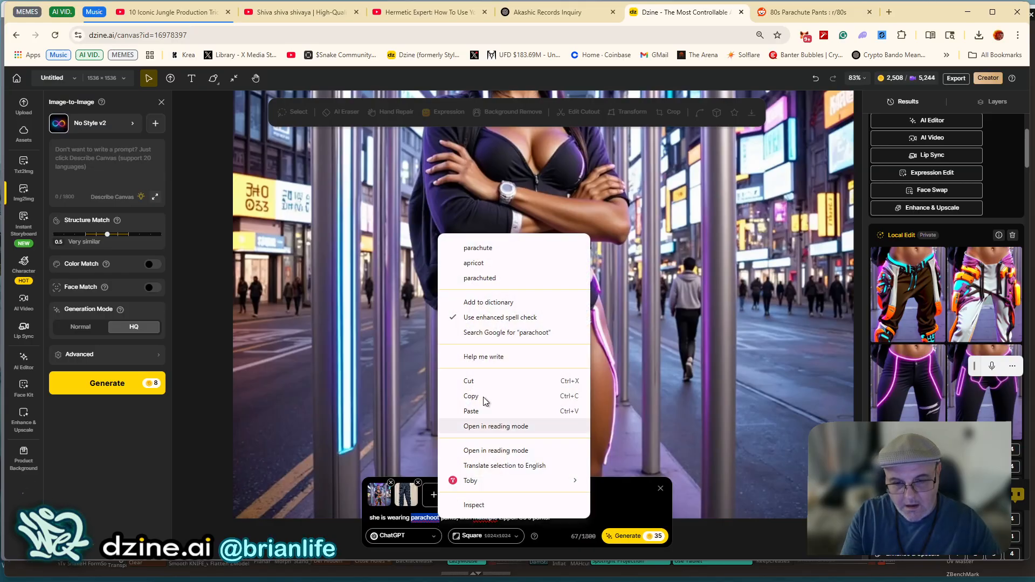
{"action": "left_click", "coordinate": [485, 248]}
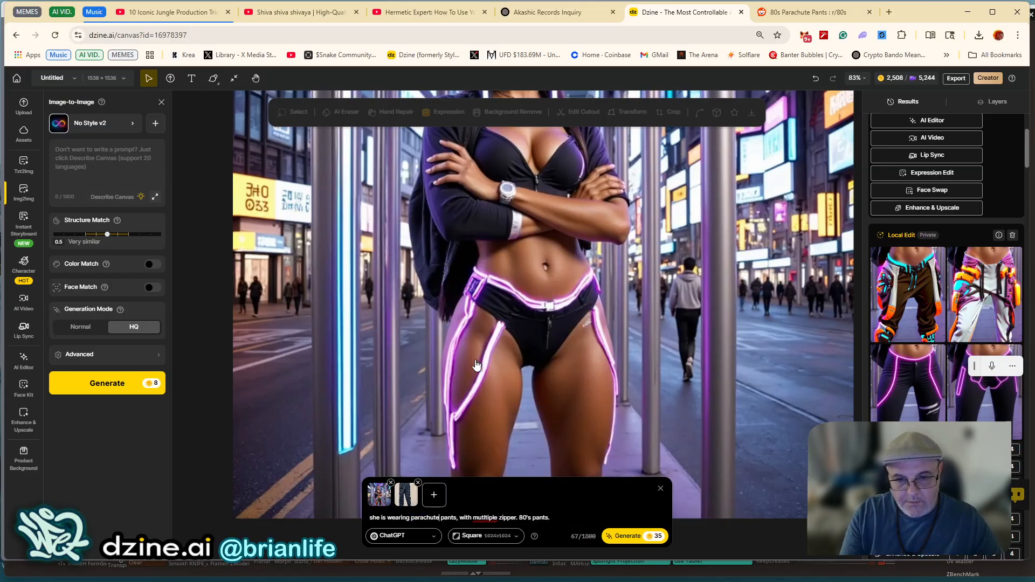
{"action": "right_click", "coordinate": [489, 515]}
{"action": "left_click", "coordinate": [549, 245]}
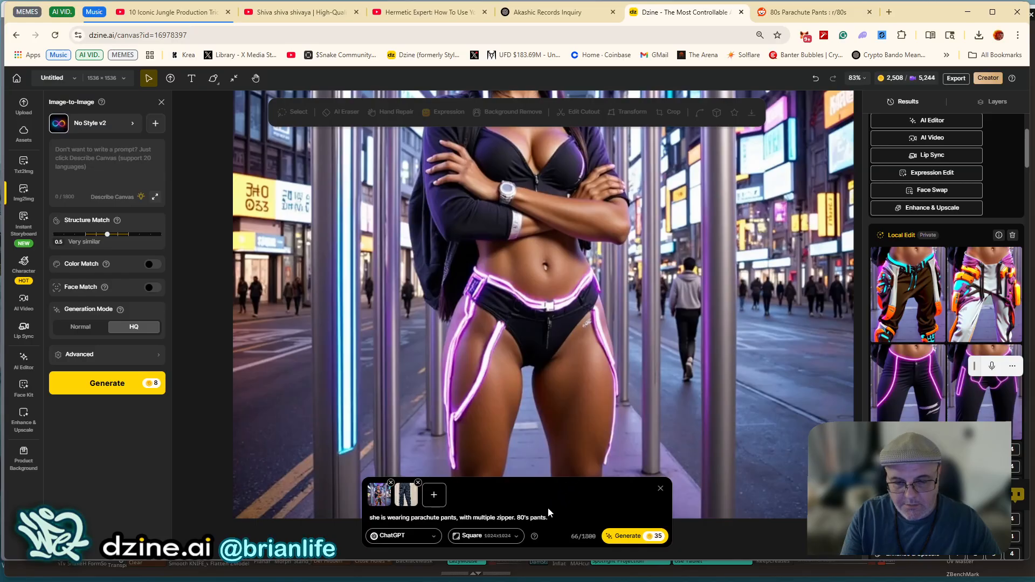
Generate the Chat Editor image with ChatGPT at Square 1024x1024 and look over the earlier results.
{"action": "left_click", "coordinate": [624, 535]}
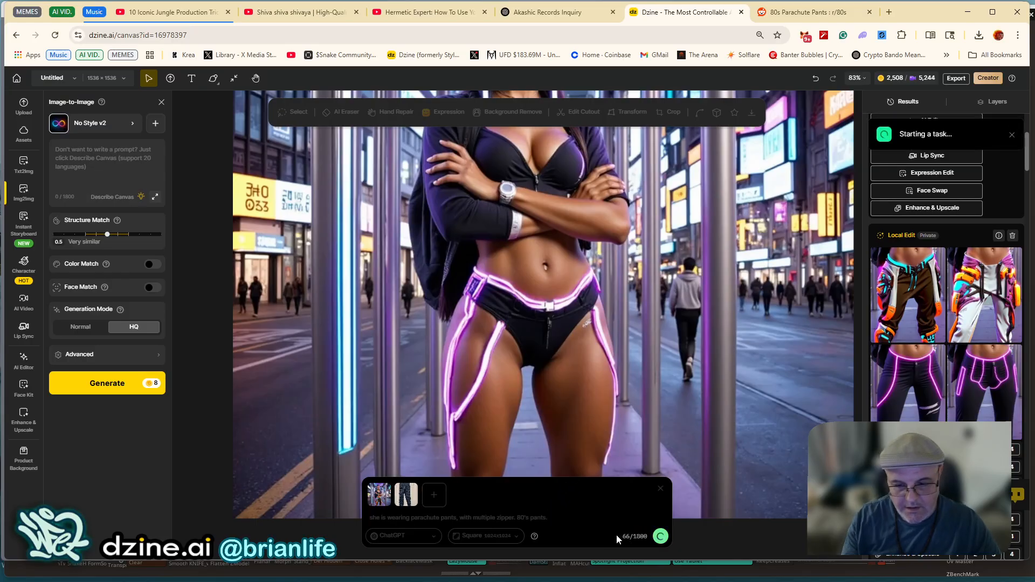
{"action": "scroll", "coordinate": [918, 183], "scroll_direction": "up", "scroll_amount": 4}
{"action": "mouse_move", "coordinate": [897, 238]}
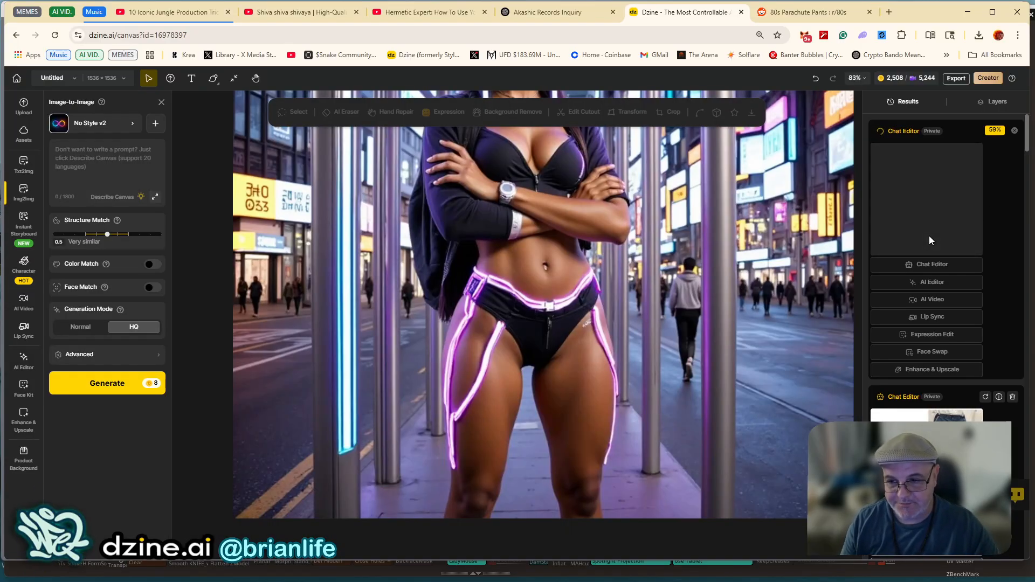
{"action": "scroll", "coordinate": [937, 439], "scroll_direction": "down", "scroll_amount": 5}
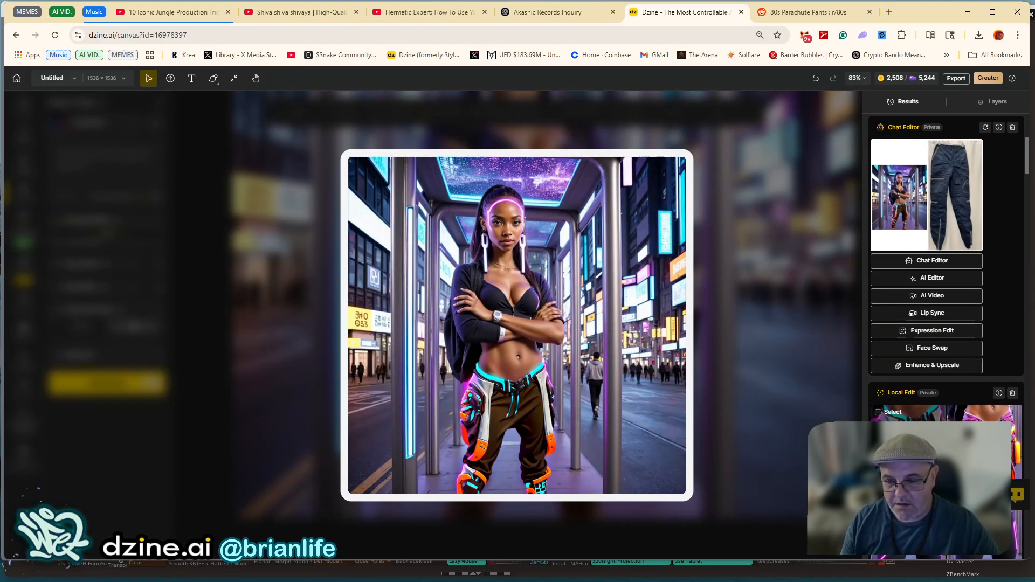
{"action": "scroll", "coordinate": [911, 409], "scroll_direction": "down", "scroll_amount": 1}
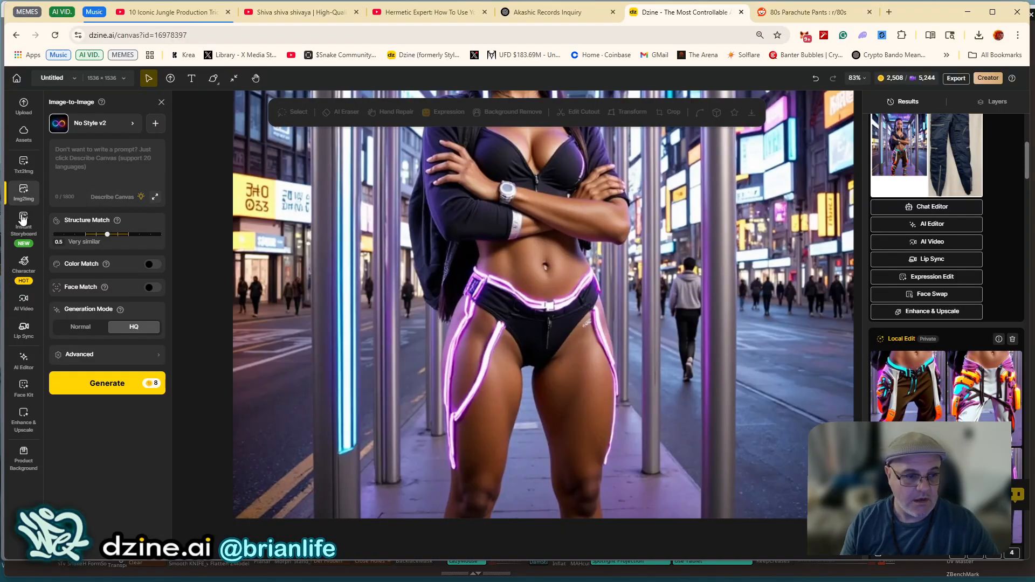
{"action": "mouse_move", "coordinate": [936, 141]}
{"action": "scroll", "coordinate": [953, 205], "scroll_direction": "up", "scroll_amount": 1}
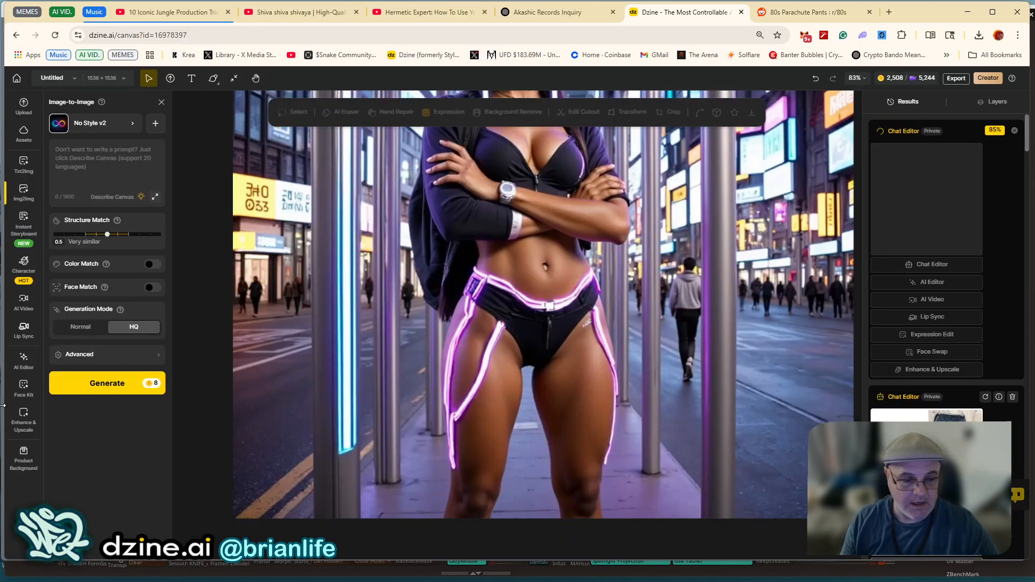
Start Insert Object in the AI Editor and lasso the character's hips and legs as the editing area.
{"action": "left_click", "coordinate": [18, 365]}
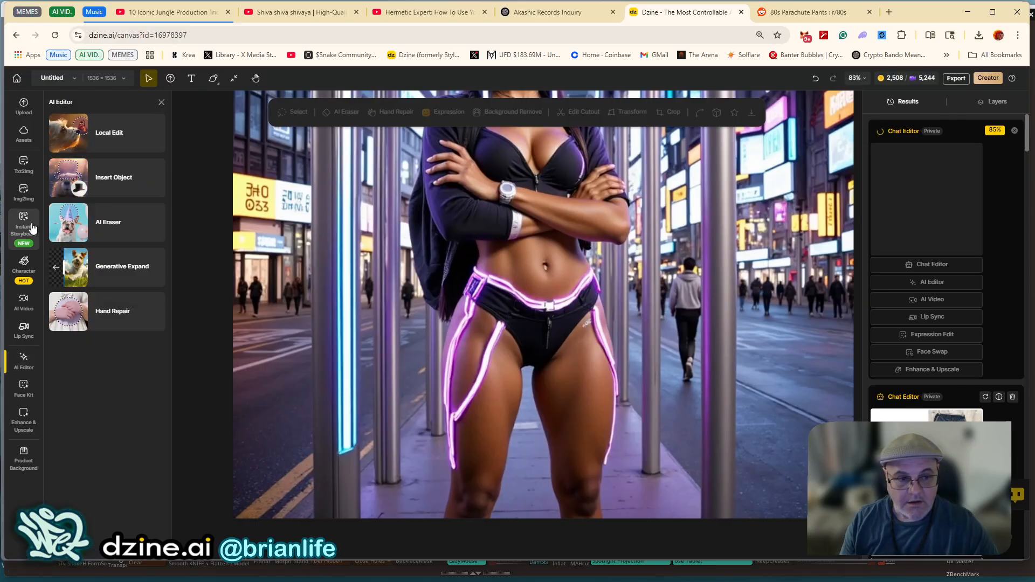
{"action": "left_click", "coordinate": [111, 182]}
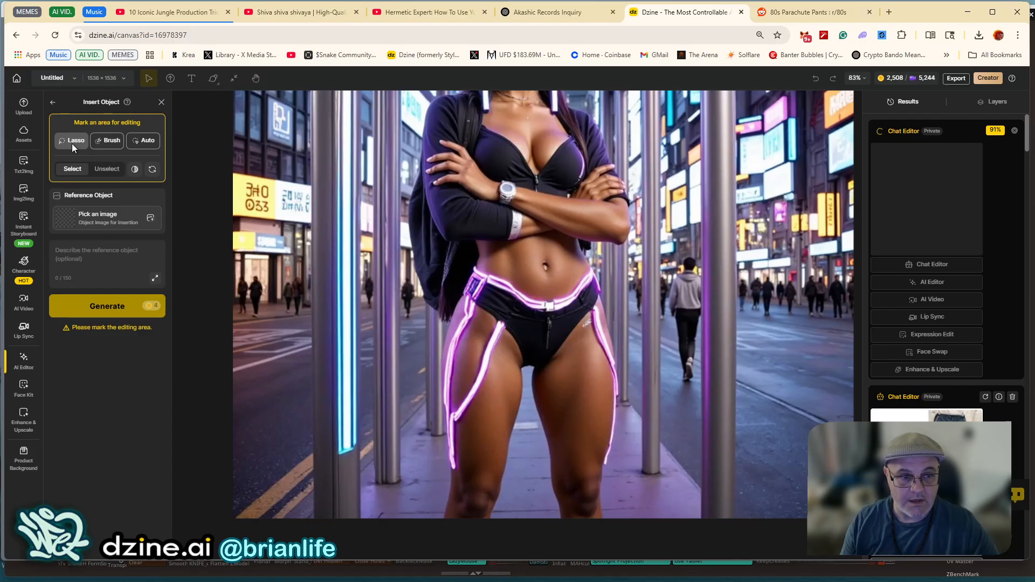
{"action": "mouse_move", "coordinate": [446, 314]}
{"action": "left_mouse_down"}
{"action": "mouse_move", "coordinate": [473, 262]}
{"action": "mouse_move", "coordinate": [515, 289]}
{"action": "mouse_move", "coordinate": [554, 296]}
{"action": "mouse_move", "coordinate": [591, 263]}
{"action": "mouse_move", "coordinate": [621, 340]}
{"action": "mouse_move", "coordinate": [628, 482]}
{"action": "mouse_move", "coordinate": [612, 531]}
{"action": "mouse_move", "coordinate": [562, 533]}
{"action": "mouse_move", "coordinate": [551, 521]}
{"action": "mouse_move", "coordinate": [527, 371]}
{"action": "mouse_move", "coordinate": [531, 418]}
{"action": "mouse_move", "coordinate": [493, 531]}
{"action": "mouse_move", "coordinate": [439, 533]}
{"action": "mouse_move", "coordinate": [448, 312]}
{"action": "mouse_move", "coordinate": [437, 356]}
{"action": "left_mouse_up"}
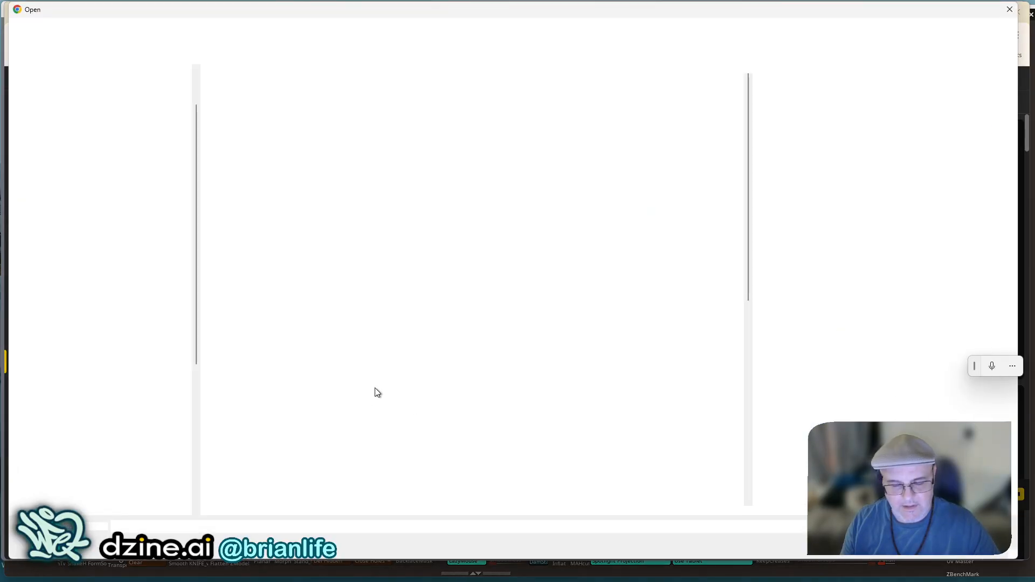
Load s-l650.jpg from the Desktop as the reference object for the insertion.
{"action": "scroll", "coordinate": [302, 350], "scroll_direction": "down", "scroll_amount": 6}
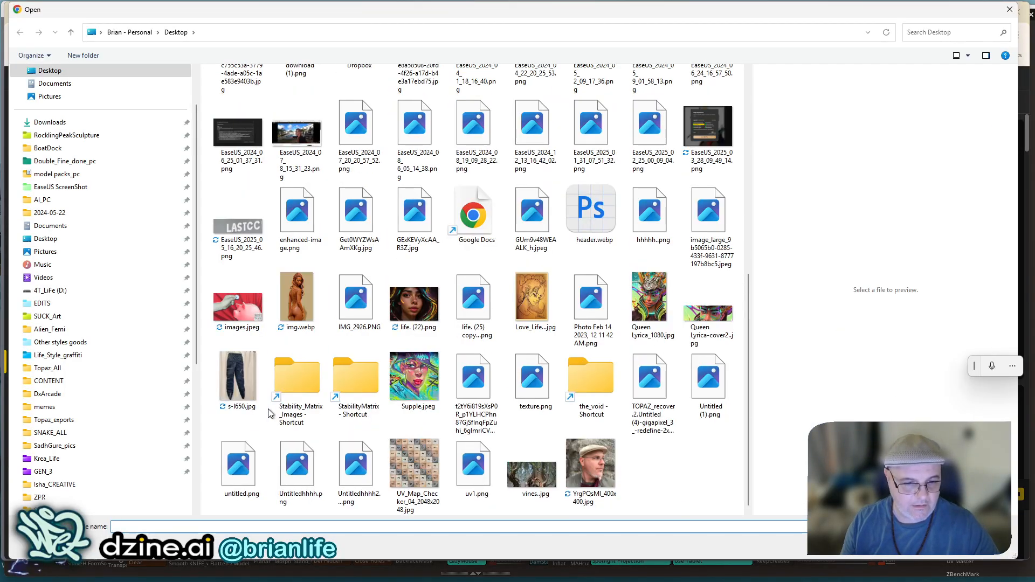
{"action": "left_click", "coordinate": [227, 381]}
{"action": "double_click", "coordinate": [227, 381]}
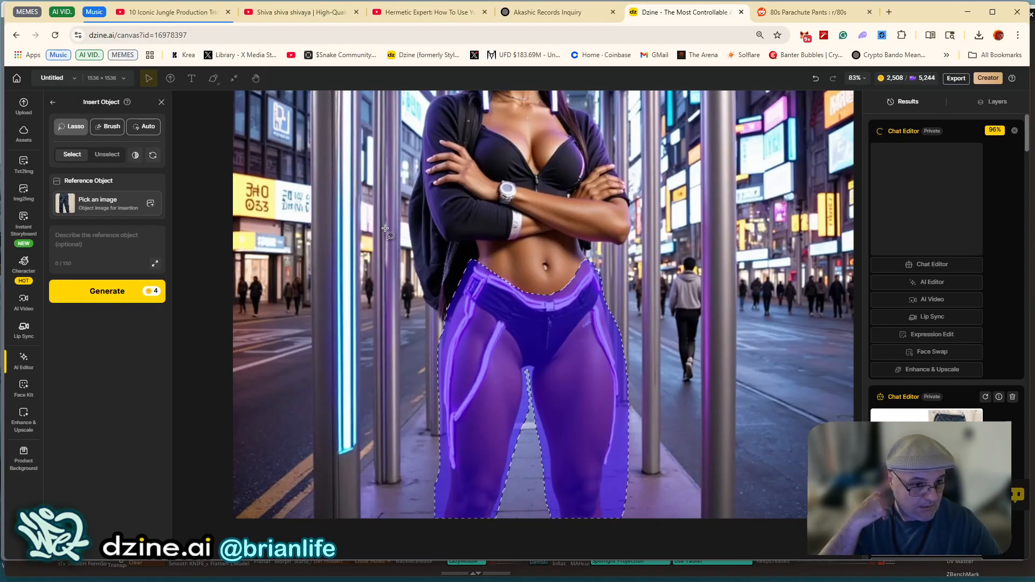
Describe the reference object as "she is wearing parachute pants, the pants have many zippers.", correcting the spelling of zippers.
{"action": "left_click", "coordinate": [81, 243]}
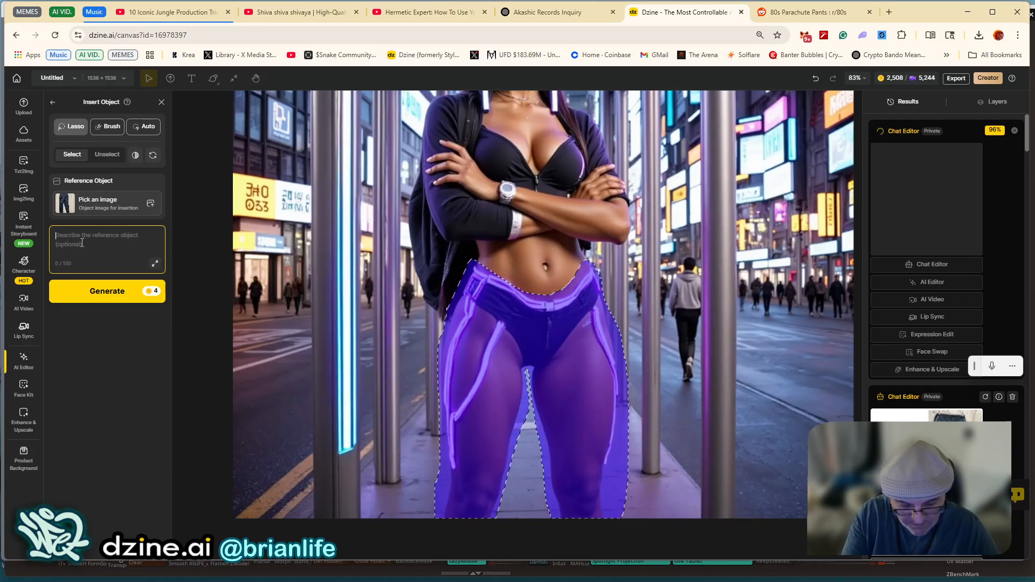
{"action": "type", "text": "she is we"}
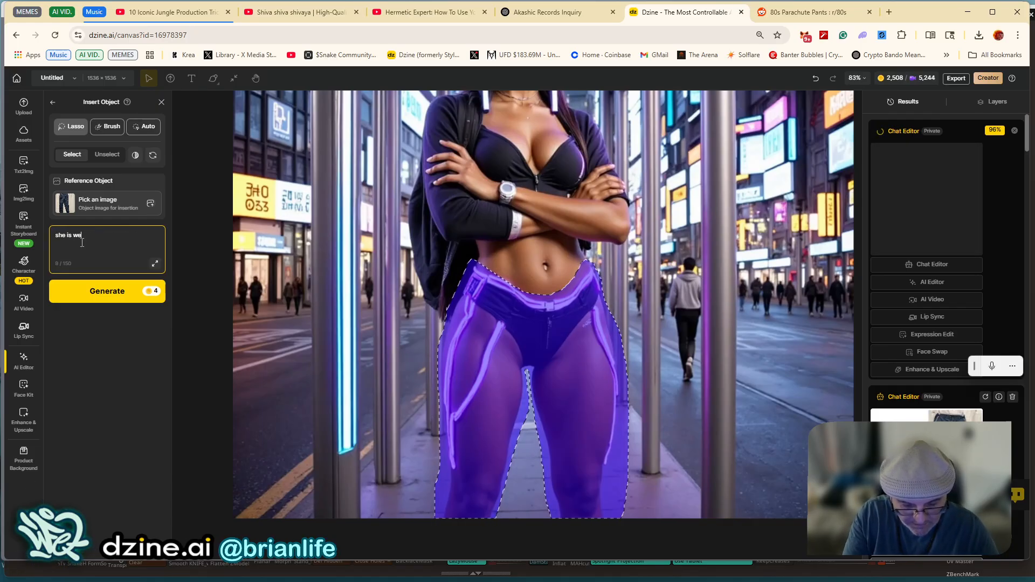
{"action": "type", "text": "aring par"}
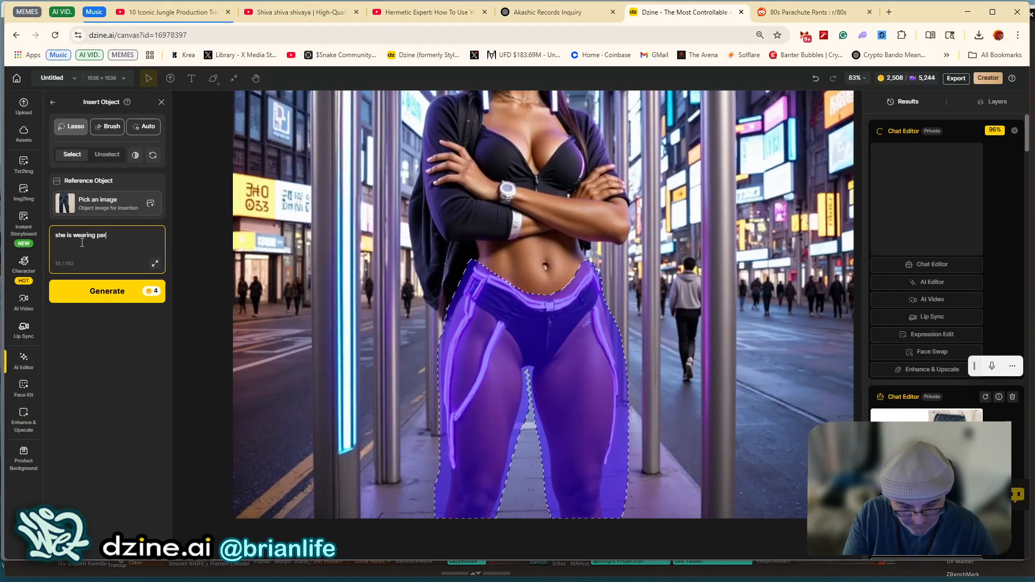
{"action": "type", "text": "achute p"}
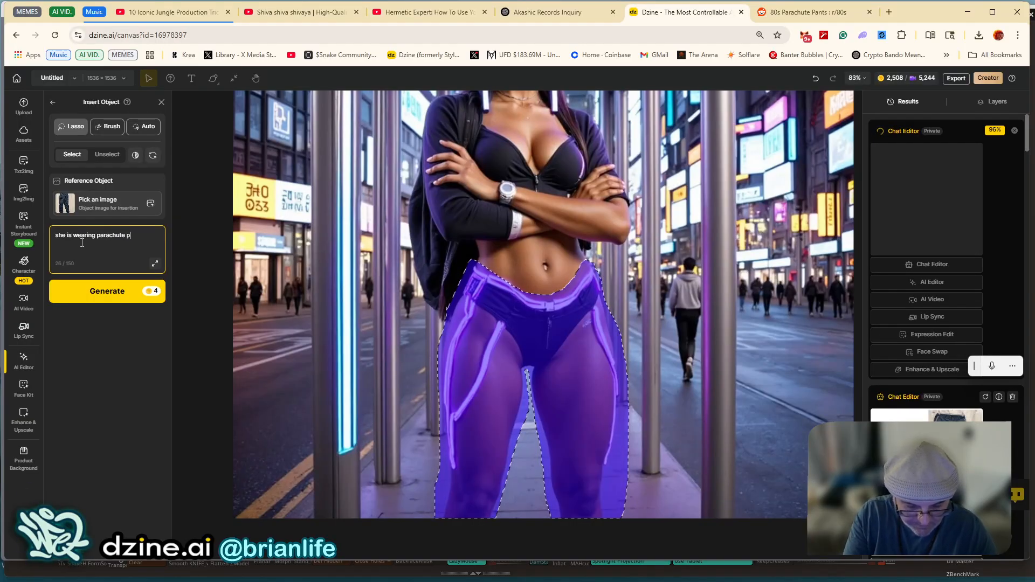
{"action": "type", "text": "ants, the pants have ma"}
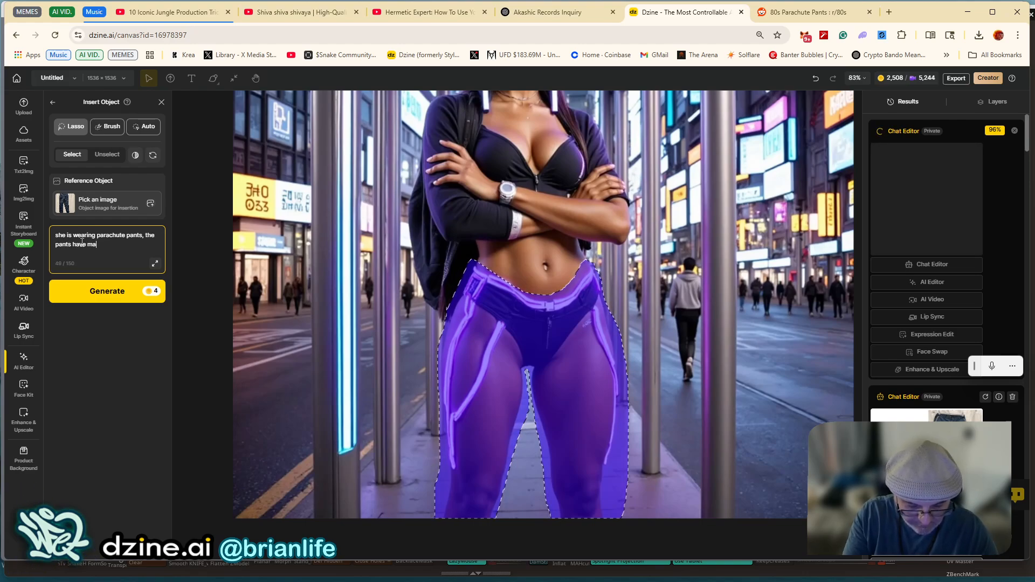
{"action": "type", "text": "ny ippers. "}
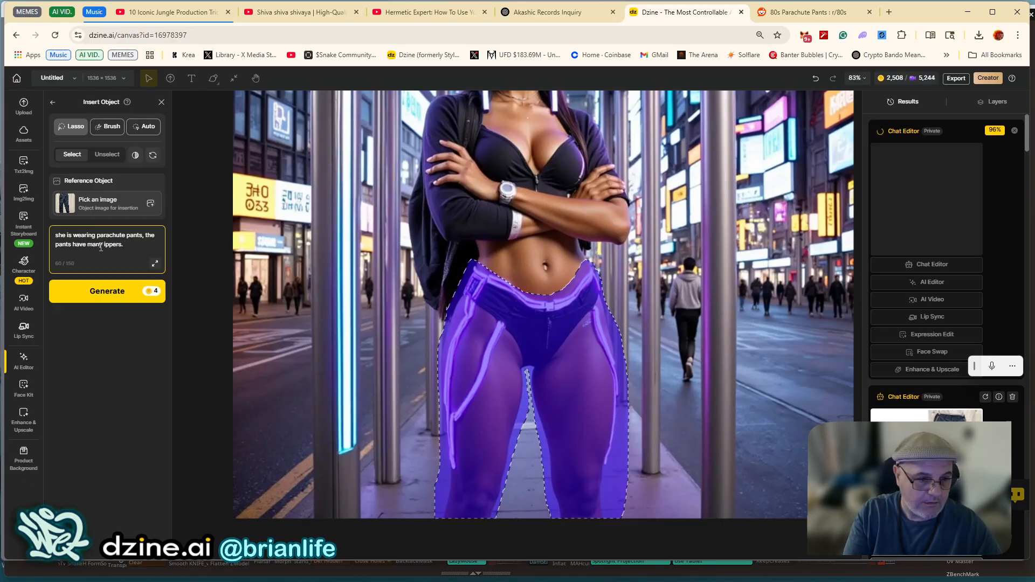
{"action": "type", "text": "z"}
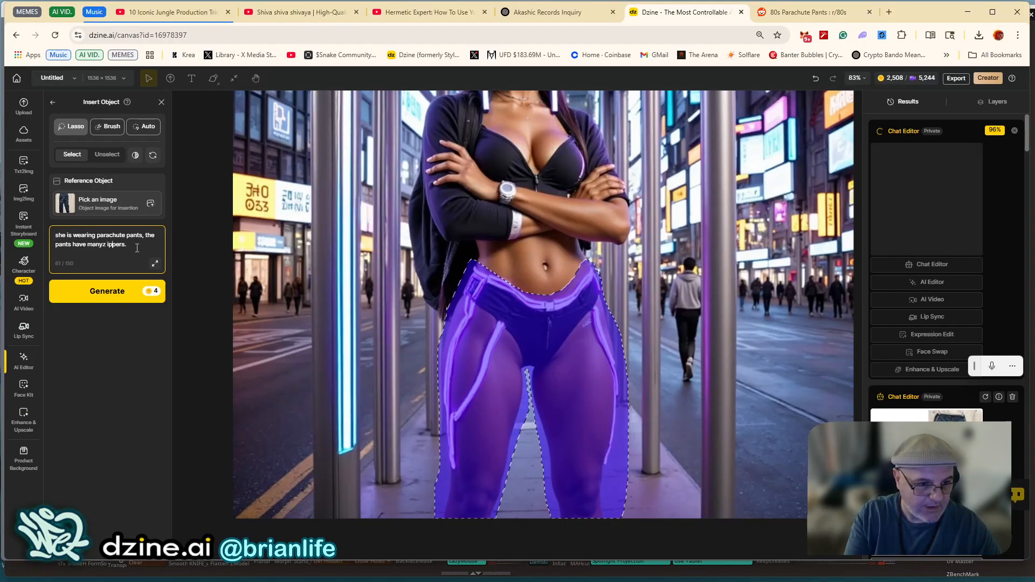
{"action": "left_click", "coordinate": [101, 246]}
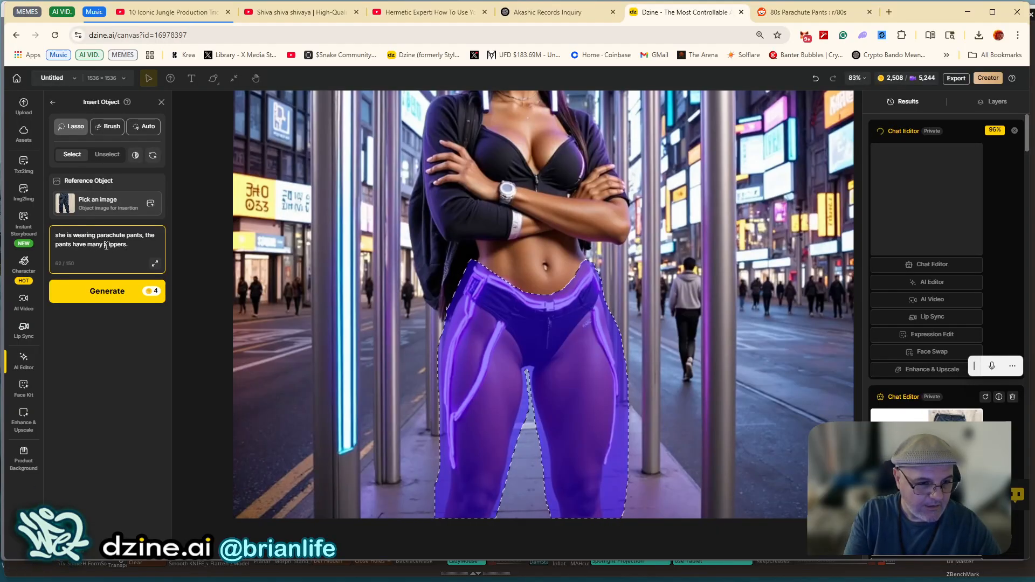
{"action": "key", "text": "Delete"}
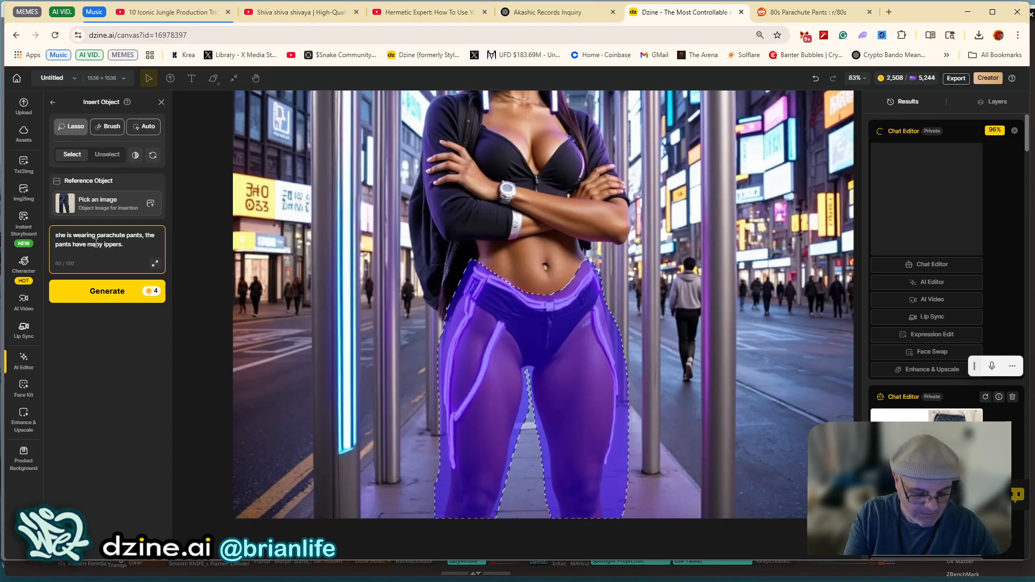
{"action": "type", "text": "z"}
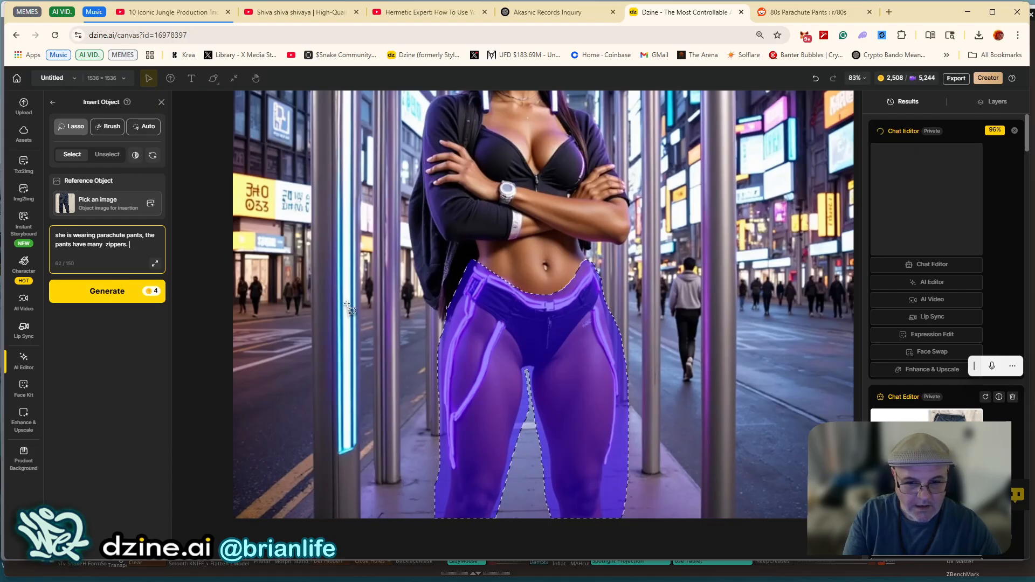
Generate the Insert Object variations and check the progress of the queued generations.
{"action": "left_click", "coordinate": [193, 285]}
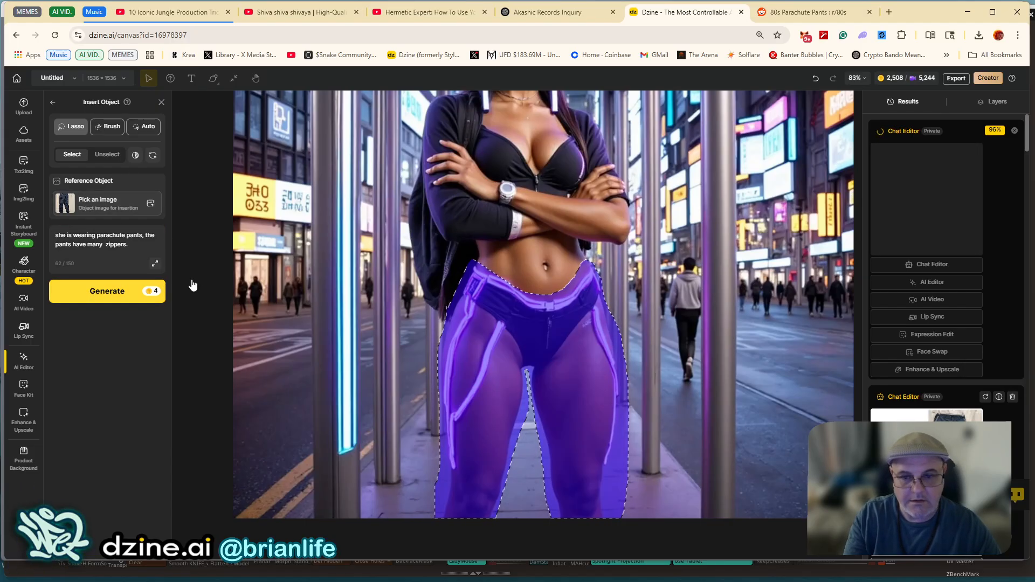
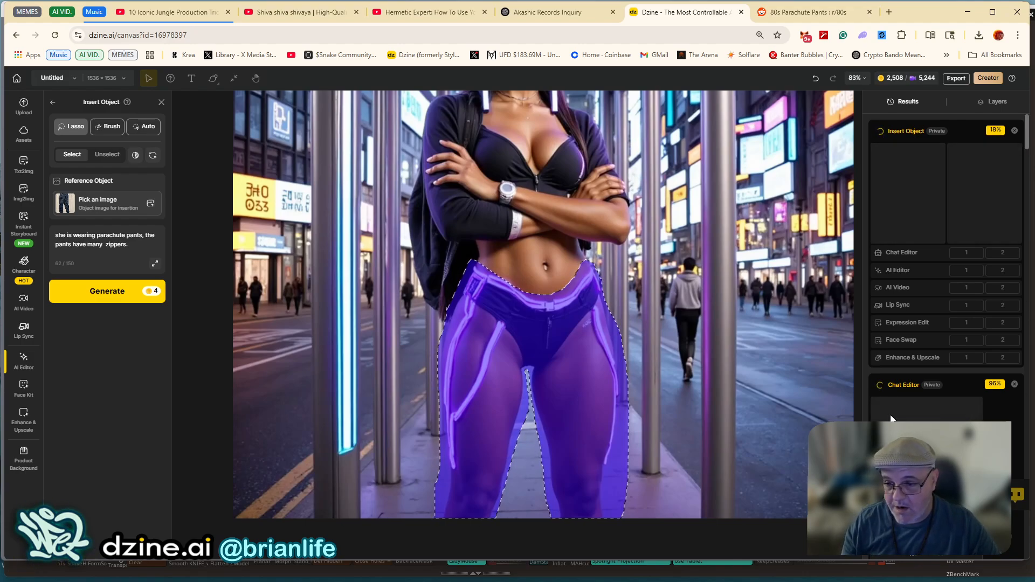
{"action": "scroll", "coordinate": [902, 260], "scroll_direction": "down", "scroll_amount": 4}
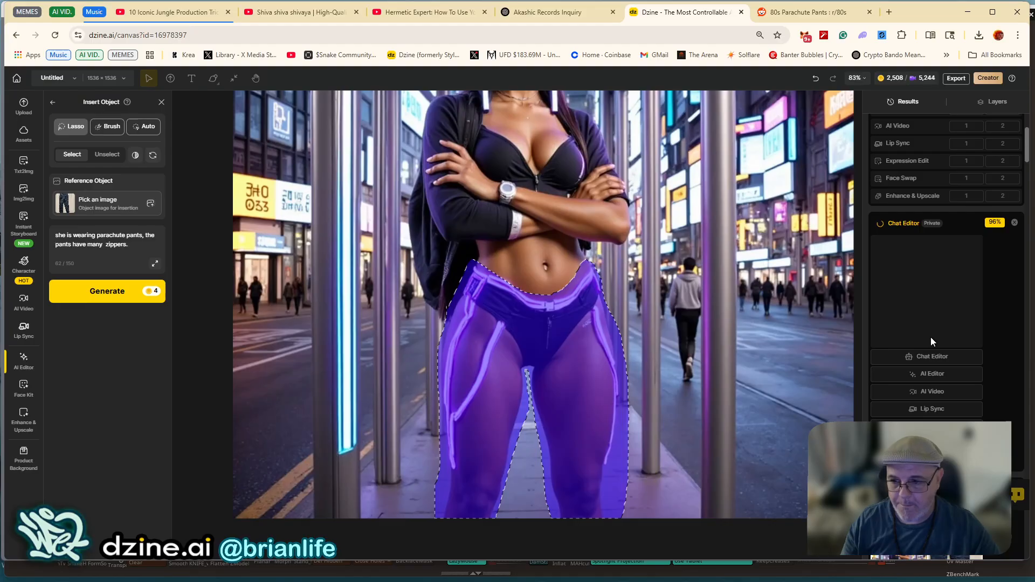
{"action": "scroll", "coordinate": [926, 341], "scroll_direction": "up", "scroll_amount": 3}
{"action": "scroll", "coordinate": [927, 359], "scroll_direction": "down", "scroll_amount": 2}
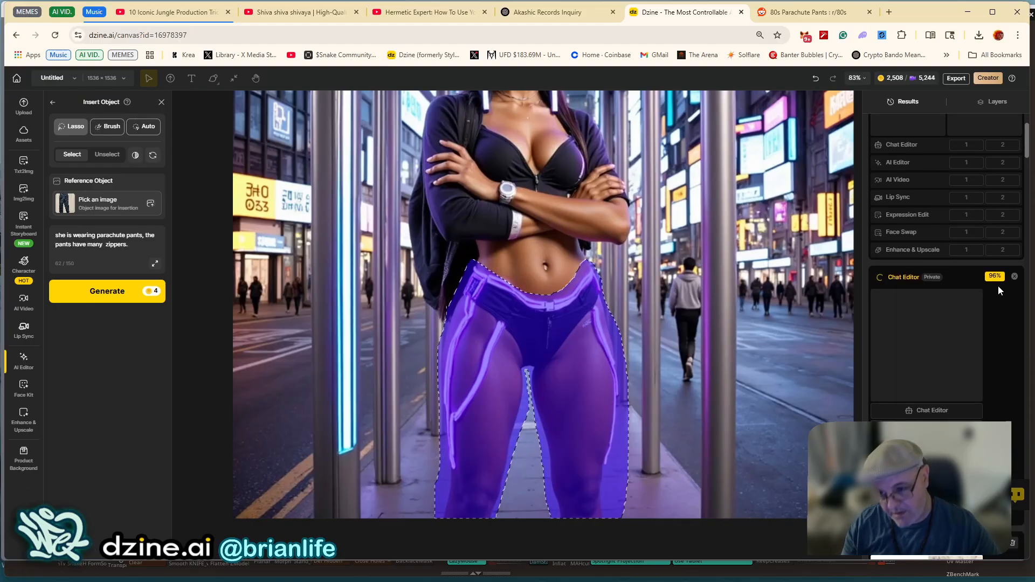
{"action": "mouse_move", "coordinate": [253, 580]}
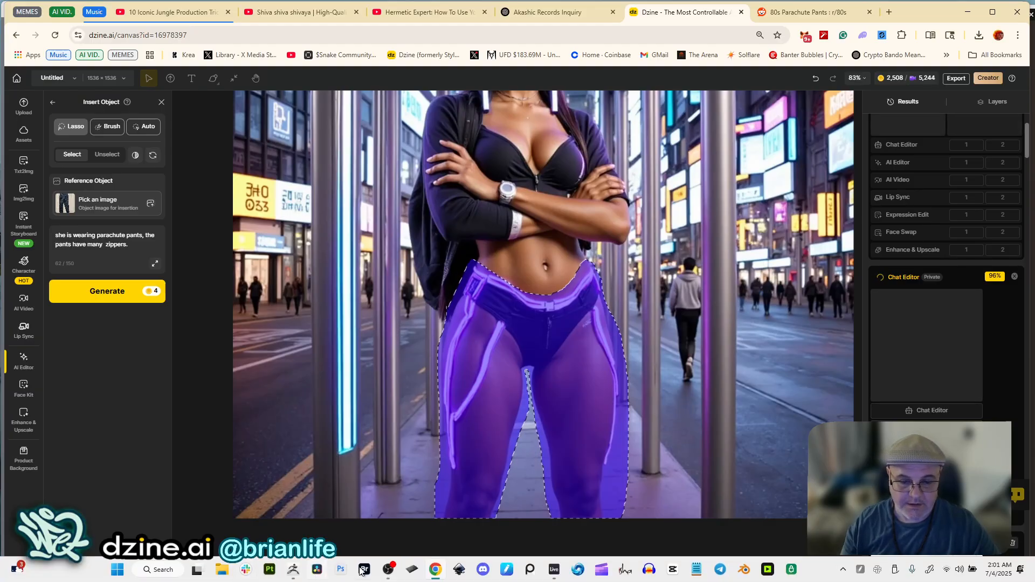
{"action": "left_click", "coordinate": [388, 572]}
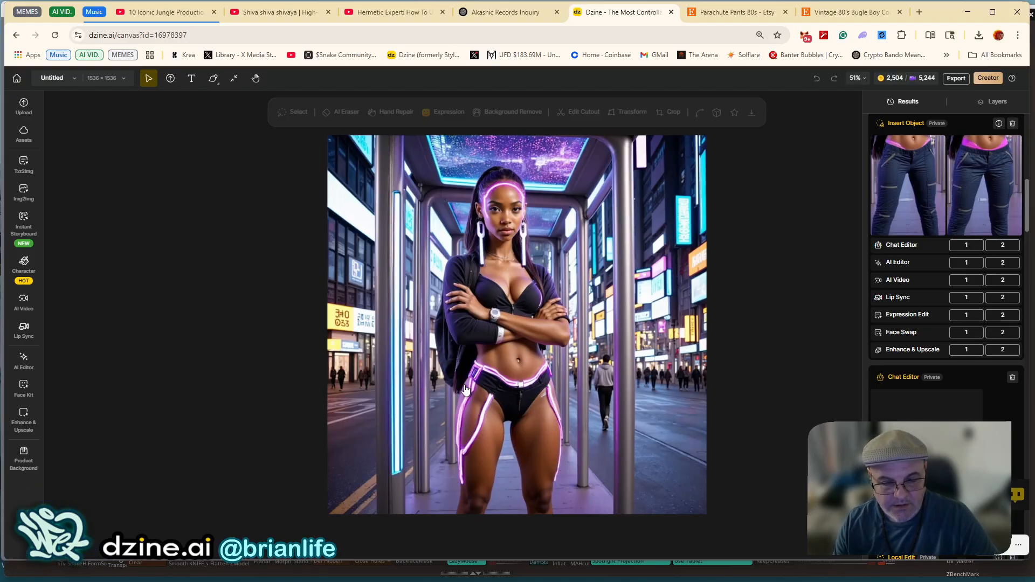
Place the second Insert Object result with navy zippered pants on the canvas, inspect it, and reopen Insert Object from the AI Editor.
{"action": "scroll", "coordinate": [516, 381], "scroll_direction": "down", "scroll_amount": 1}
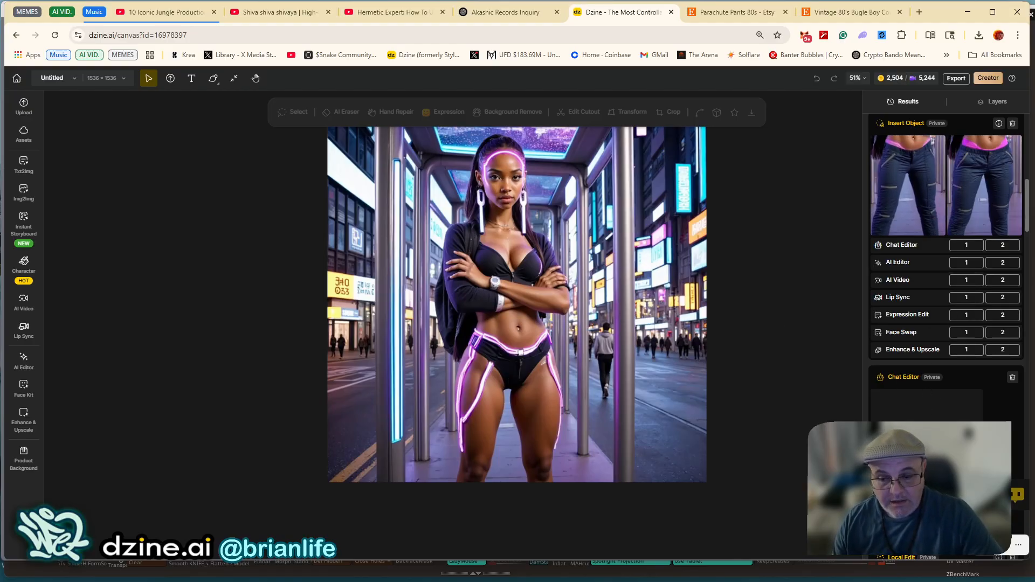
{"action": "left_click", "coordinate": [960, 342]}
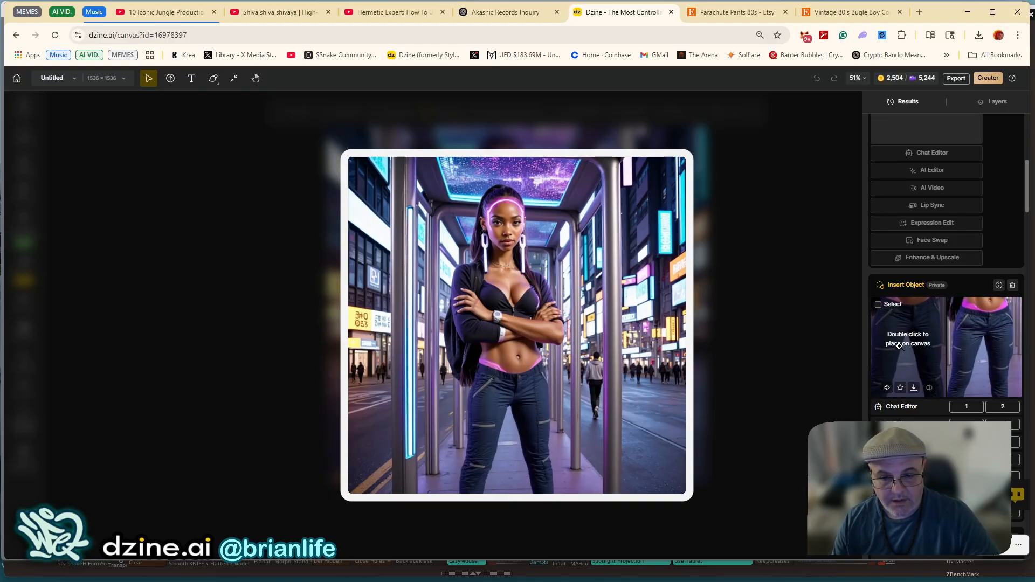
{"action": "double_click", "coordinate": [972, 349]}
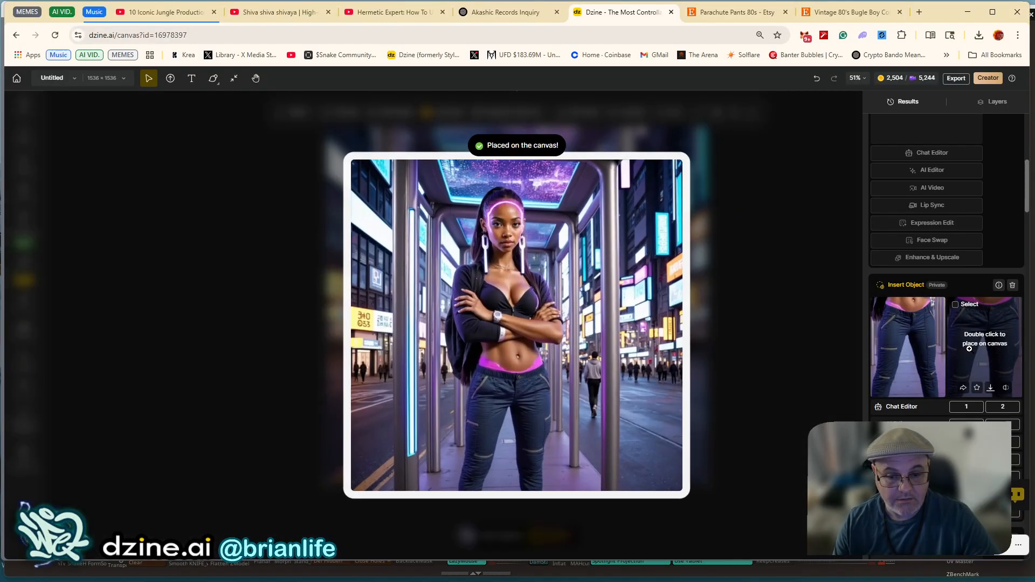
{"action": "scroll", "coordinate": [476, 407], "scroll_direction": "up", "scroll_amount": 5}
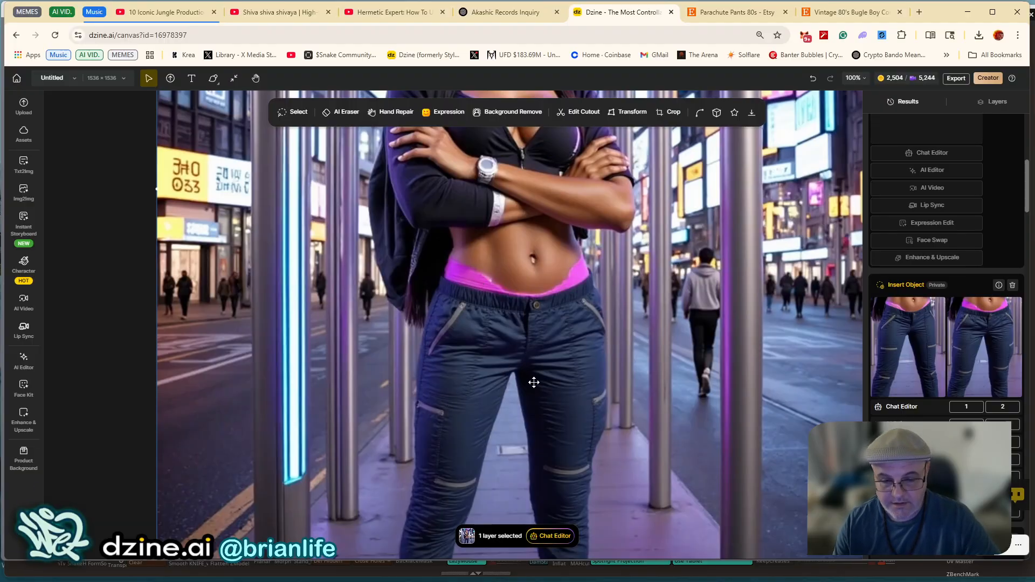
{"action": "scroll", "coordinate": [530, 383], "scroll_direction": "down", "scroll_amount": 3}
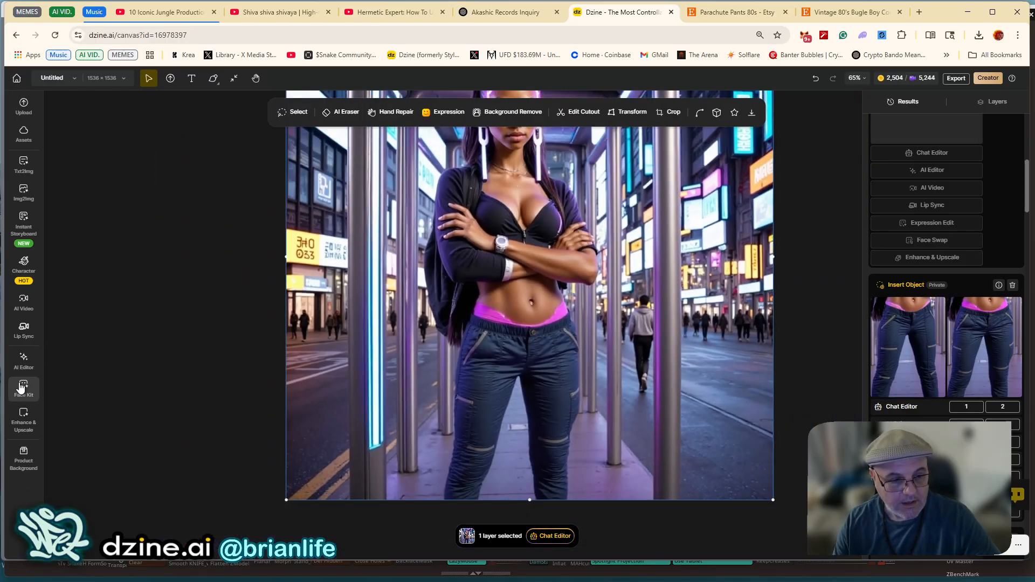
{"action": "left_click", "coordinate": [23, 361]}
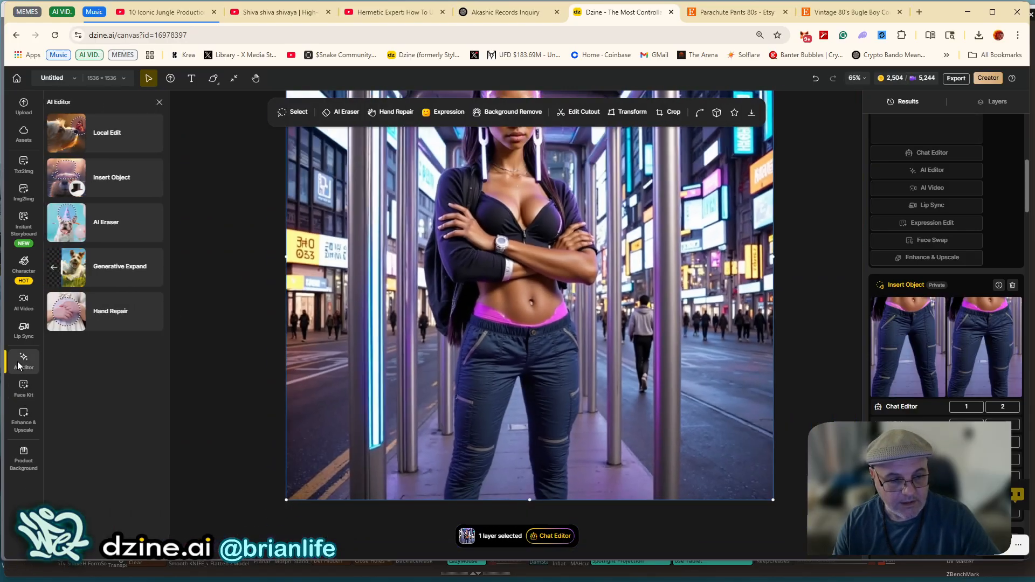
{"action": "left_click", "coordinate": [108, 181]}
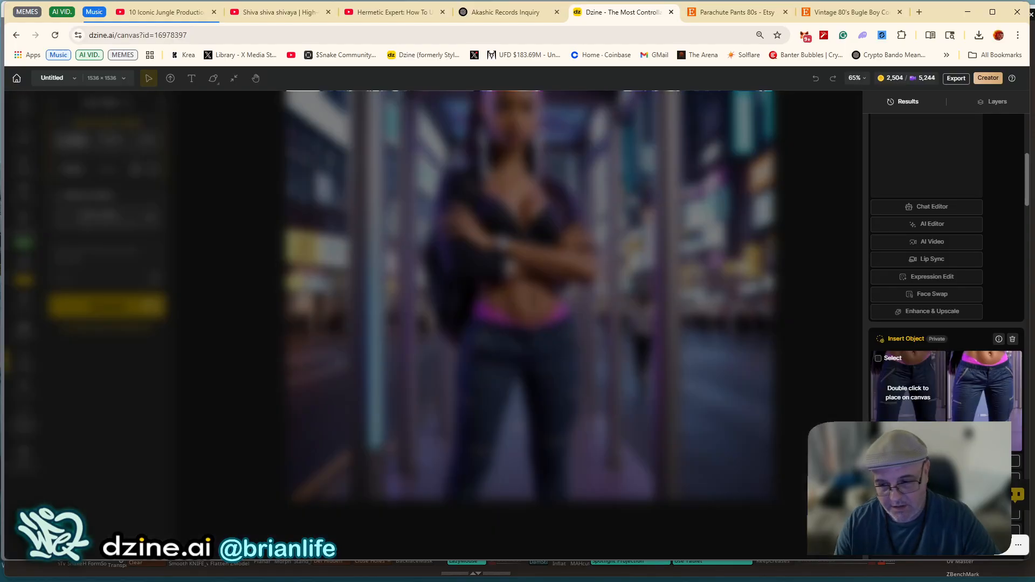
Browse the earlier results, place the Local Edit image with black pants and pink neon piping on the canvas, and show the layers.
{"action": "scroll", "coordinate": [916, 440], "scroll_direction": "down", "scroll_amount": 10}
{"action": "scroll", "coordinate": [938, 208], "scroll_direction": "up", "scroll_amount": 3}
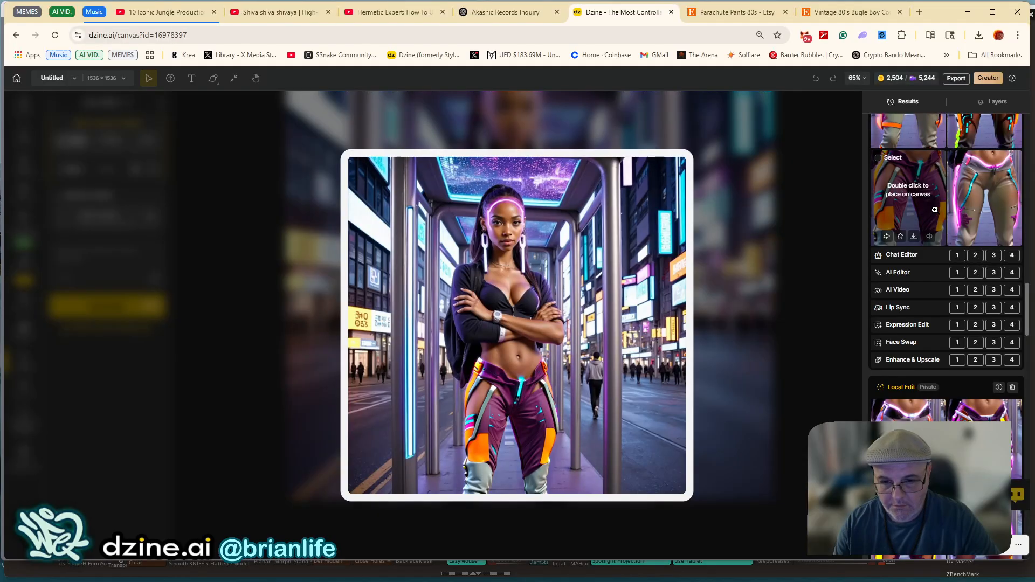
{"action": "scroll", "coordinate": [933, 260], "scroll_direction": "down", "scroll_amount": 3}
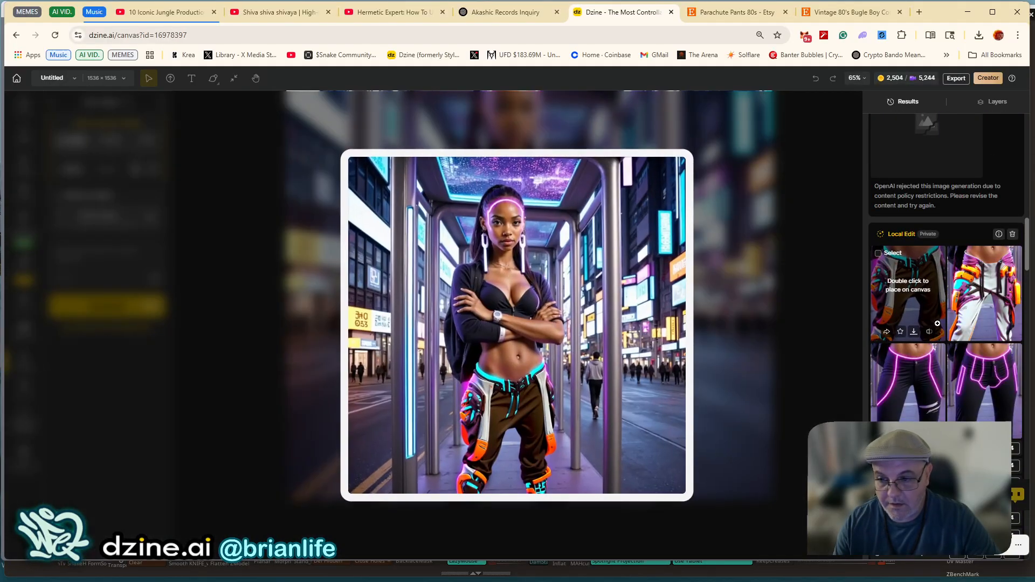
{"action": "scroll", "coordinate": [957, 365], "scroll_direction": "up", "scroll_amount": 5}
{"action": "scroll", "coordinate": [969, 322], "scroll_direction": "down", "scroll_amount": 3}
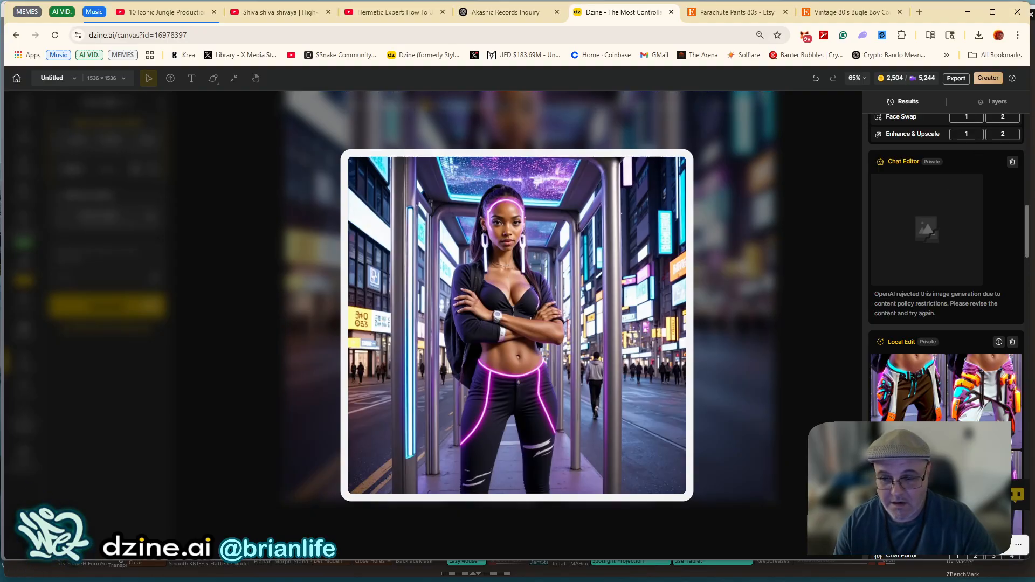
{"action": "left_click", "coordinate": [1005, 118]}
{"action": "left_click", "coordinate": [992, 105]}
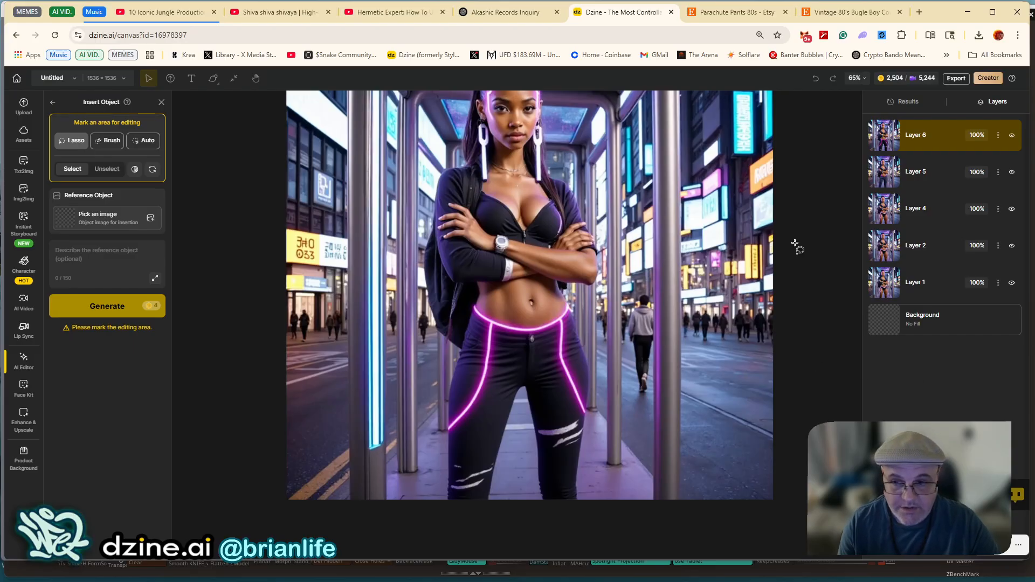
Start generating images with a consistent character and choose Nubian Cyber as the character.
{"action": "left_click", "coordinate": [17, 272]}
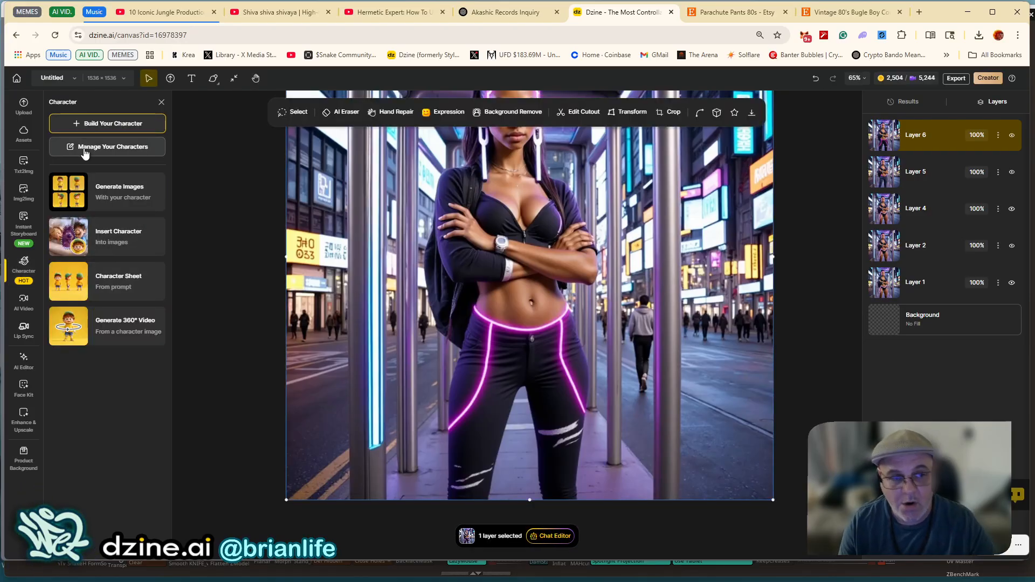
{"action": "left_click", "coordinate": [75, 192]}
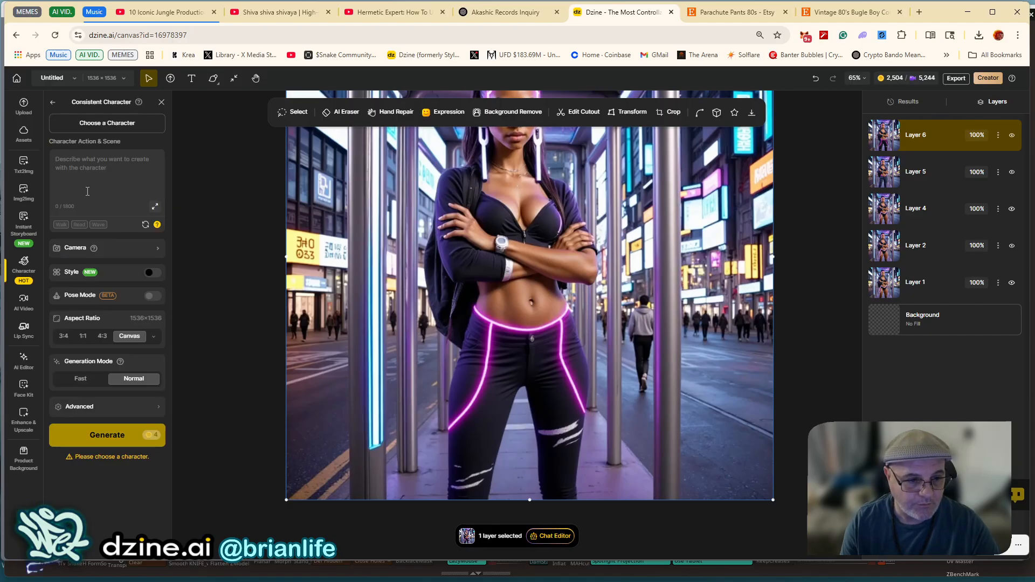
{"action": "left_click", "coordinate": [87, 127]}
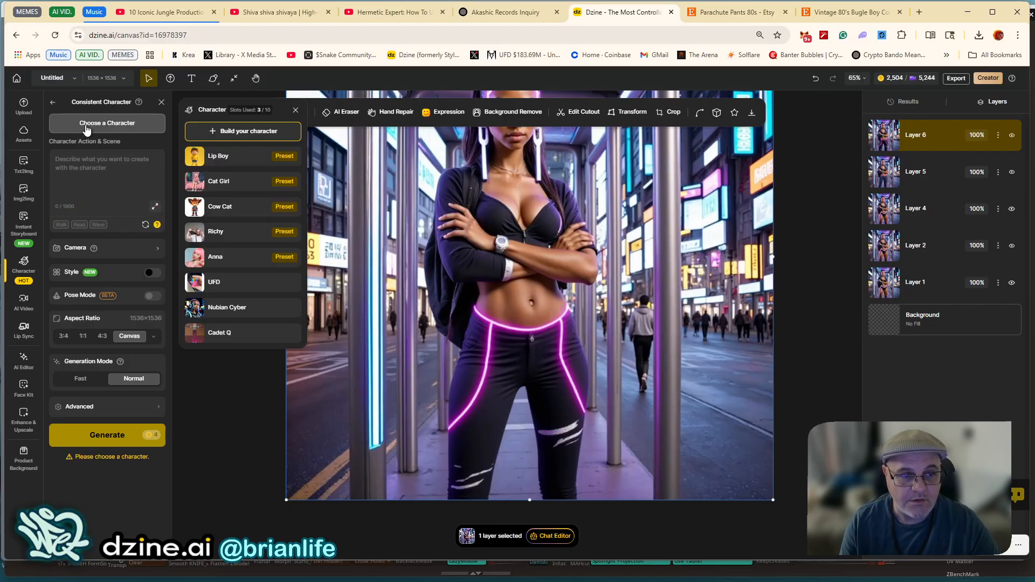
{"action": "left_click", "coordinate": [205, 307]}
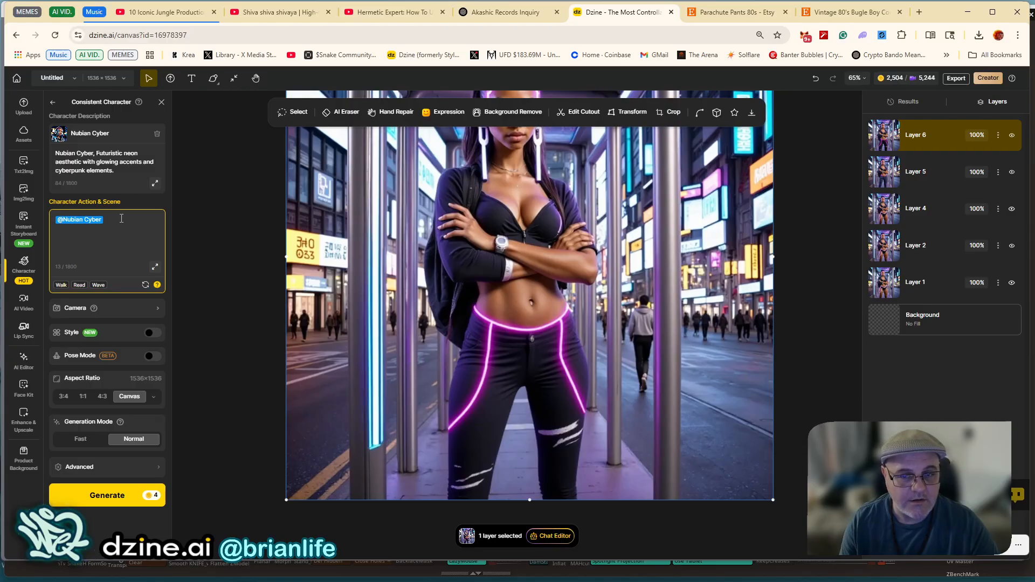
Turn on Pose Mode for Nubian Cyber, try the boxing reference pose, and save the crouching reference pose instead.
{"action": "left_click", "coordinate": [150, 357]}
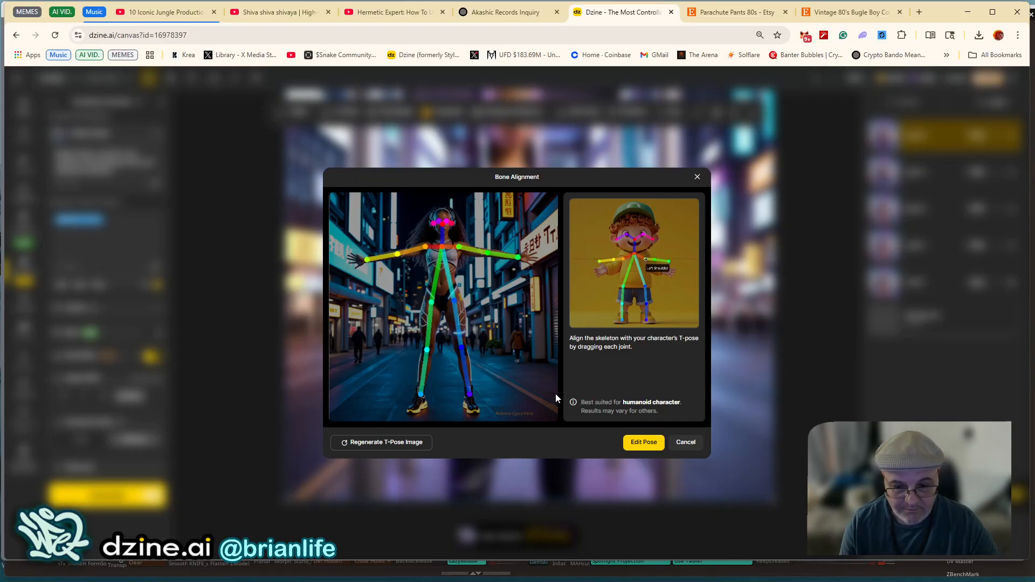
{"action": "left_click", "coordinate": [653, 445]}
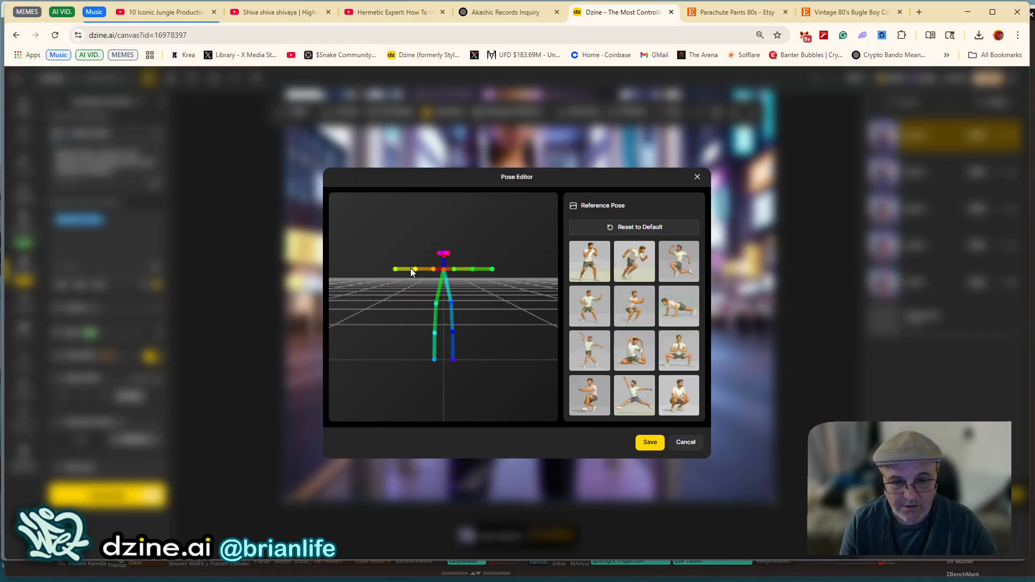
{"action": "left_click_drag", "start_coordinate": [410, 268], "coordinate": [469, 275]}
{"action": "left_click", "coordinate": [593, 269]}
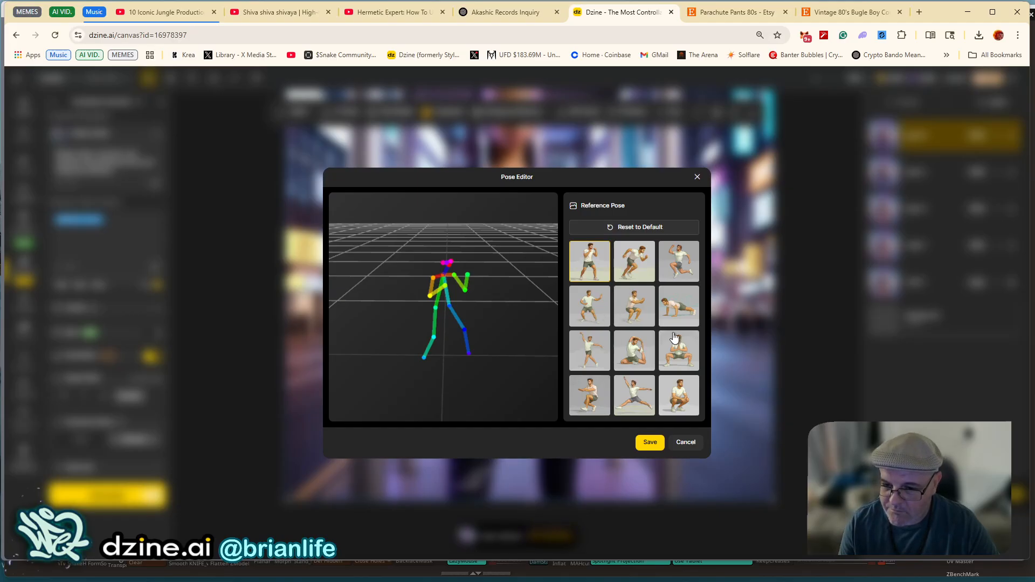
{"action": "left_click", "coordinate": [683, 389]}
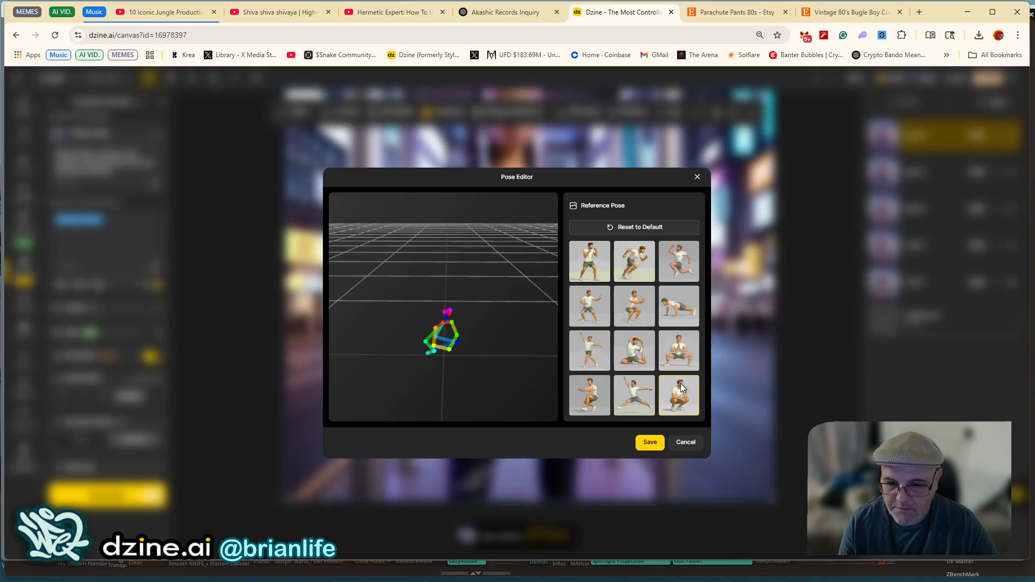
{"action": "left_click_drag", "start_coordinate": [454, 350], "coordinate": [488, 320]}
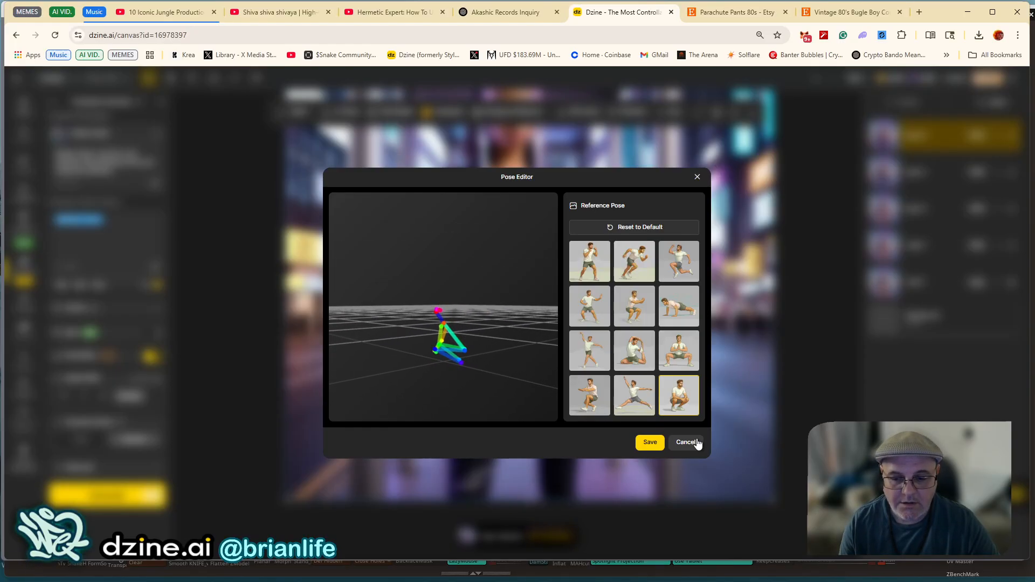
{"action": "left_click", "coordinate": [650, 443]}
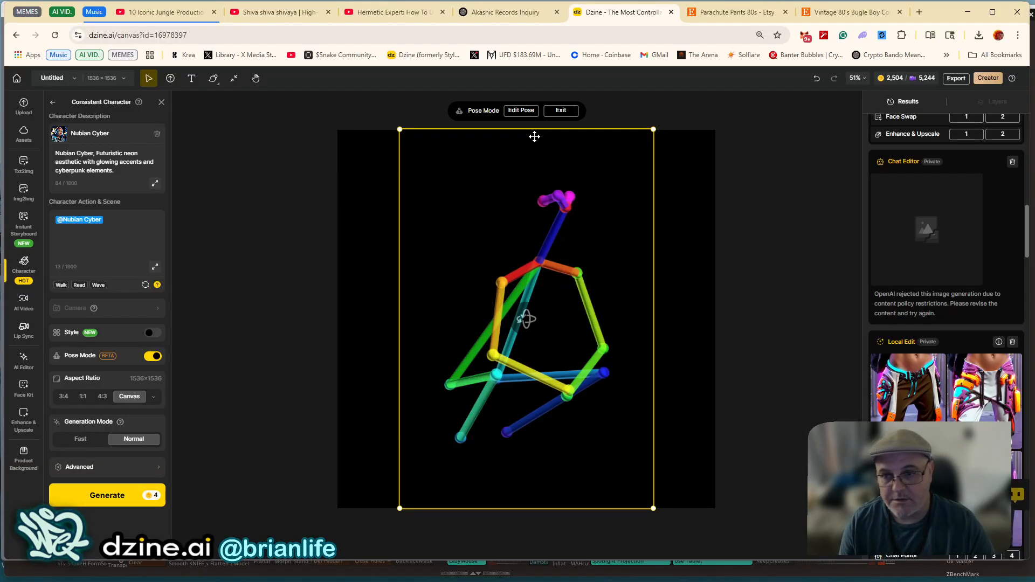
Try rotating the crouching skeleton and moving it on the canvas, and remove it to leave Pose Mode.
{"action": "mouse_move", "coordinate": [527, 319]}
{"action": "left_mouse_down"}
{"action": "mouse_move", "coordinate": [536, 314]}
{"action": "mouse_move", "coordinate": [443, 319]}
{"action": "mouse_move", "coordinate": [520, 319]}
{"action": "mouse_move", "coordinate": [532, 331]}
{"action": "mouse_move", "coordinate": [520, 319]}
{"action": "left_mouse_up"}
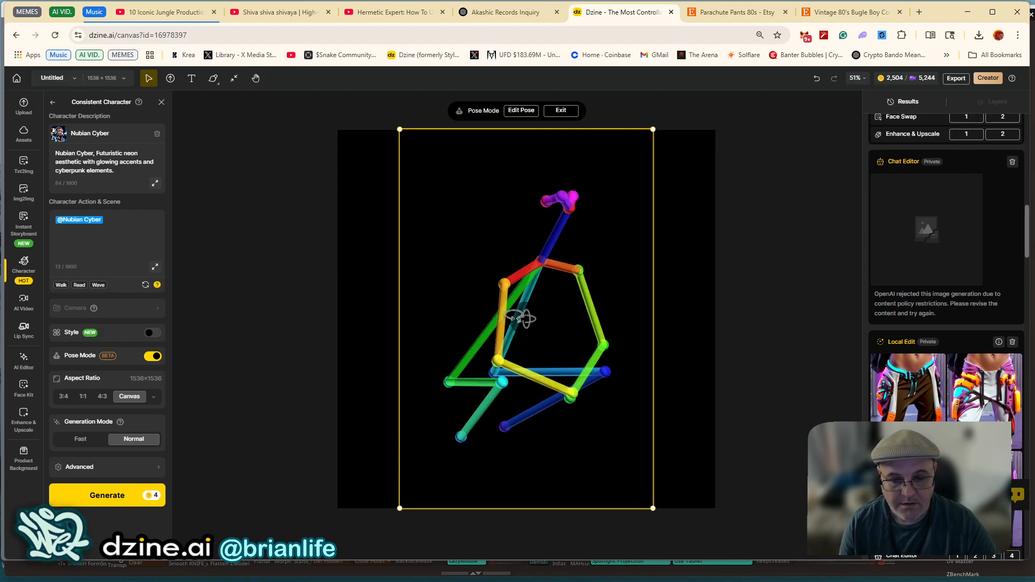
{"action": "left_click_drag", "start_coordinate": [404, 299], "coordinate": [501, 317]}
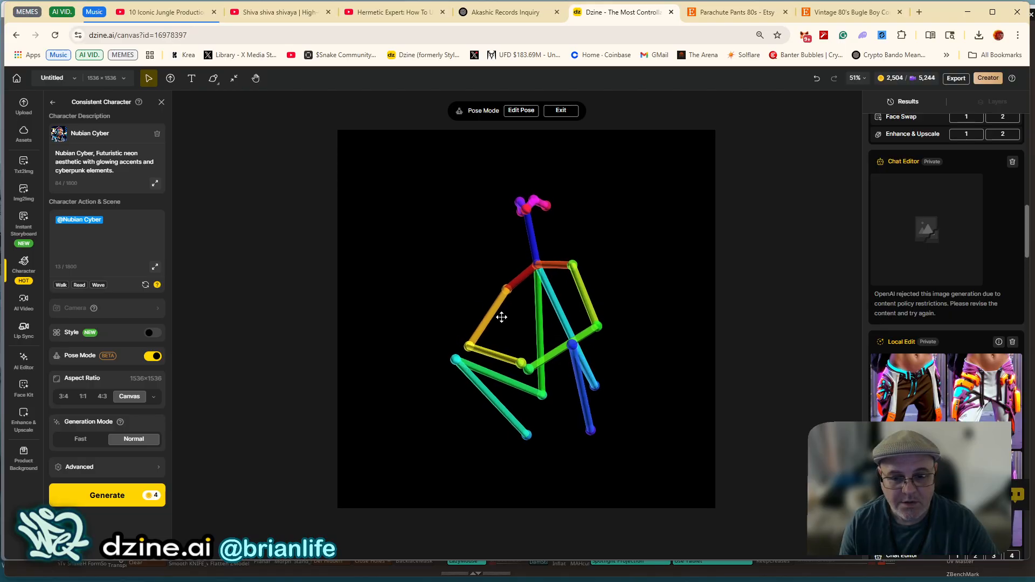
{"action": "left_click", "coordinate": [586, 428]}
{"action": "left_click_drag", "start_coordinate": [588, 432], "coordinate": [573, 440]}
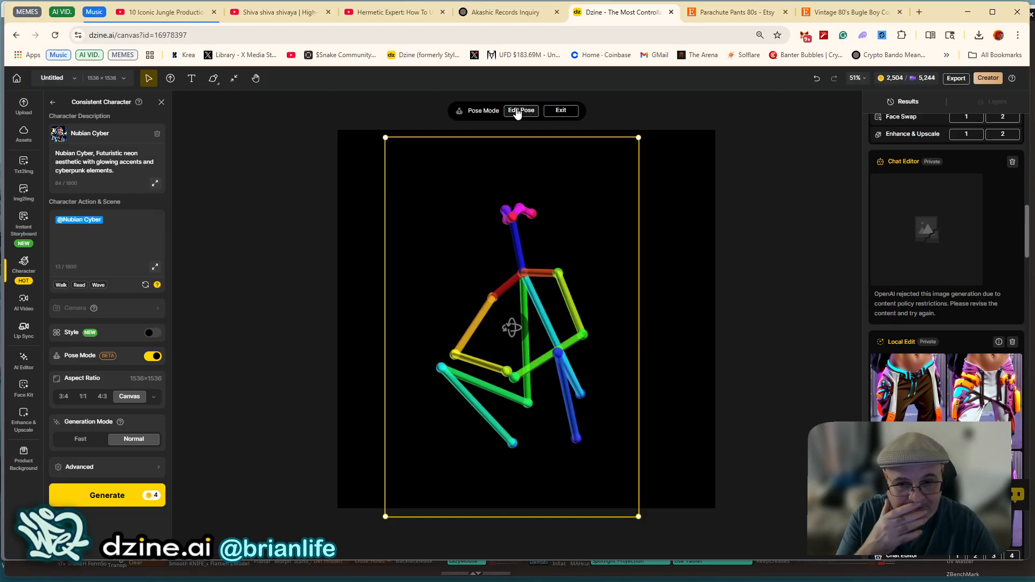
{"action": "left_click_drag", "start_coordinate": [517, 294], "coordinate": [517, 295]}
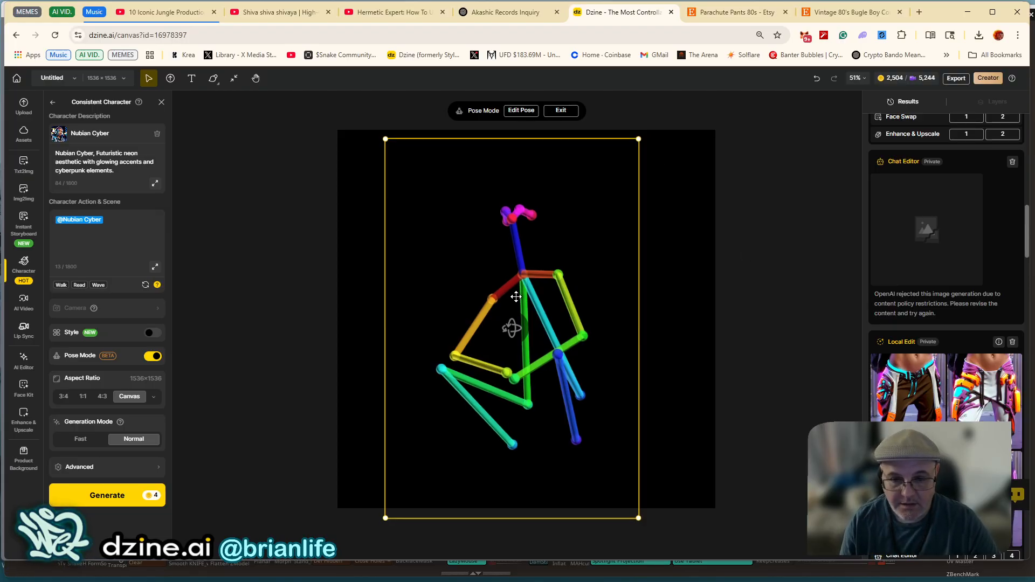
{"action": "key", "text": "Delete"}
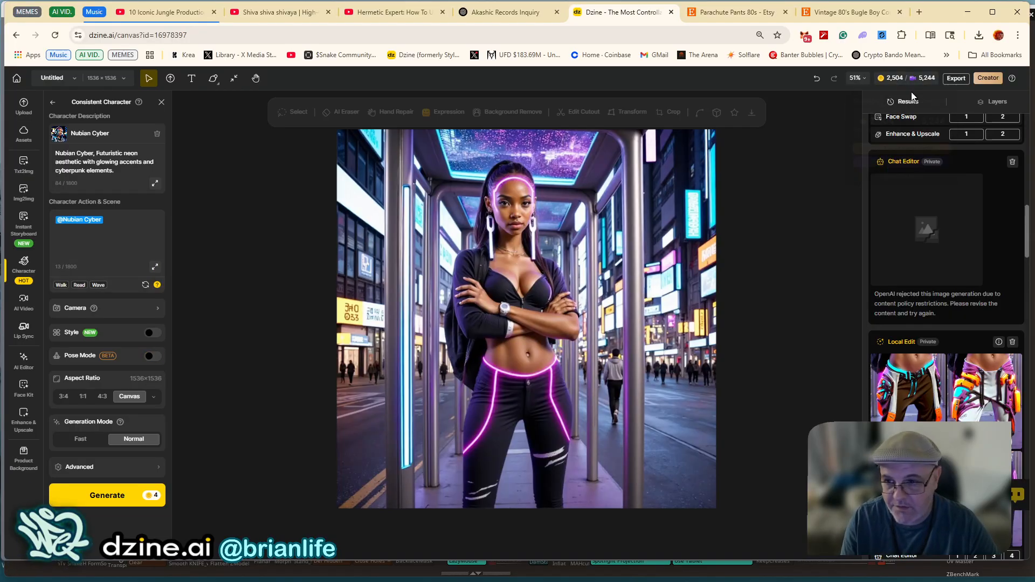
Select Layer 6 in the layer list and return to the generation results.
{"action": "left_click", "coordinate": [1001, 101]}
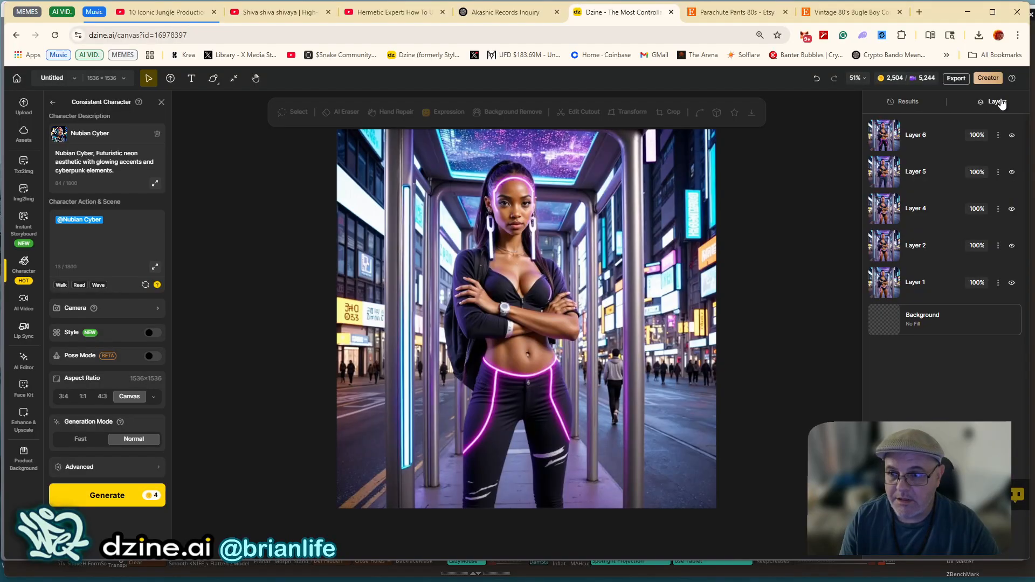
{"action": "left_click", "coordinate": [911, 129]}
{"action": "left_click", "coordinate": [907, 103]}
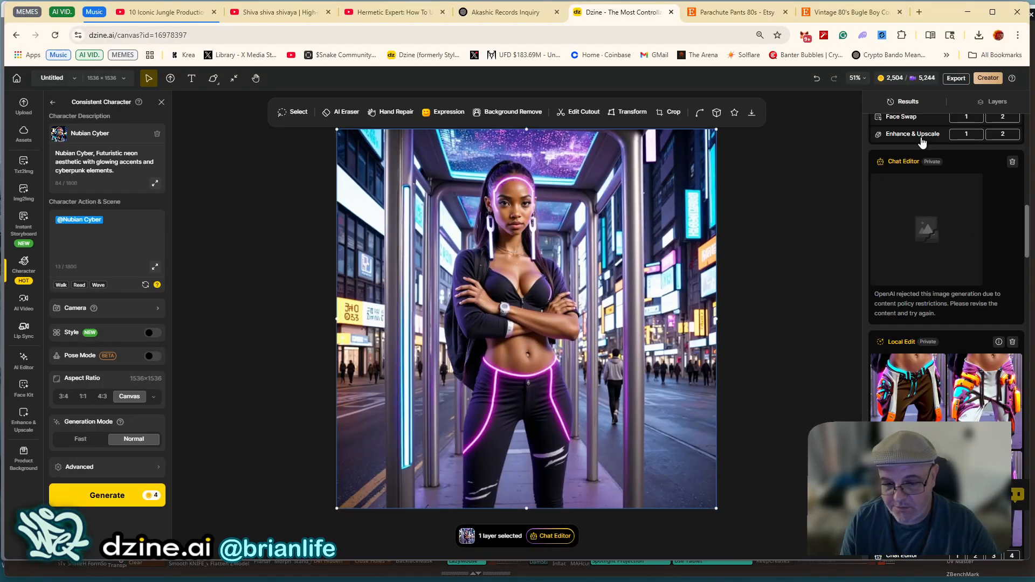
Check the progress of the queued Chat Editor generations and preview the second Insert Object result.
{"action": "scroll", "coordinate": [1001, 358], "scroll_direction": "down", "scroll_amount": 2}
{"action": "scroll", "coordinate": [1001, 357], "scroll_direction": "up", "scroll_amount": 5}
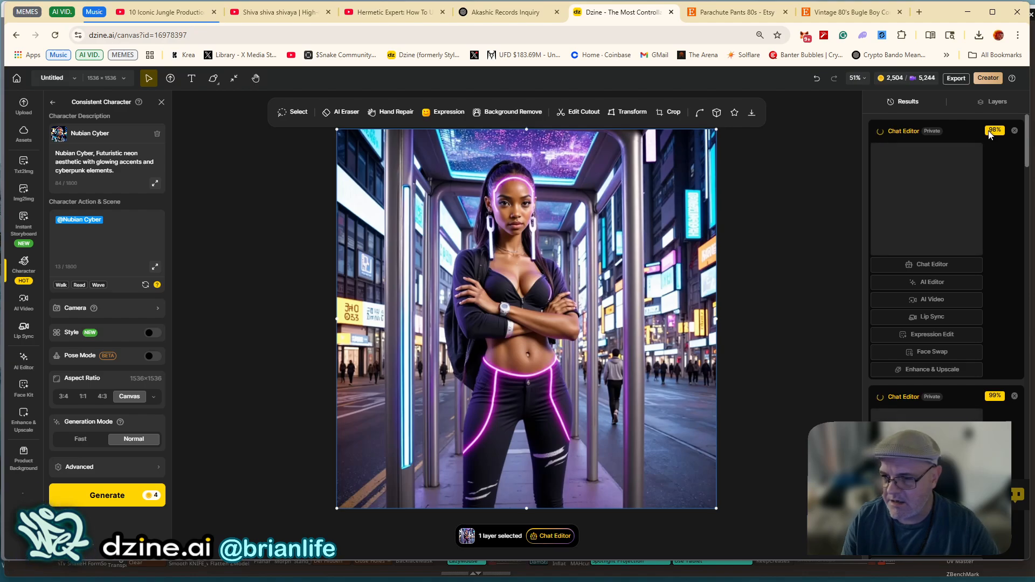
{"action": "scroll", "coordinate": [1009, 291], "scroll_direction": "down", "scroll_amount": 2}
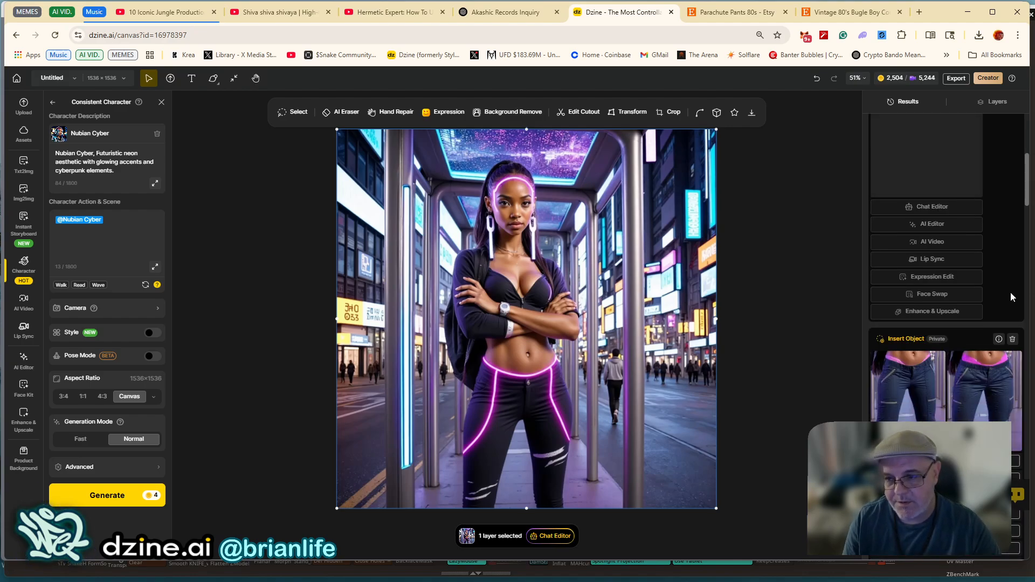
{"action": "scroll", "coordinate": [1009, 295], "scroll_direction": "up", "scroll_amount": 4}
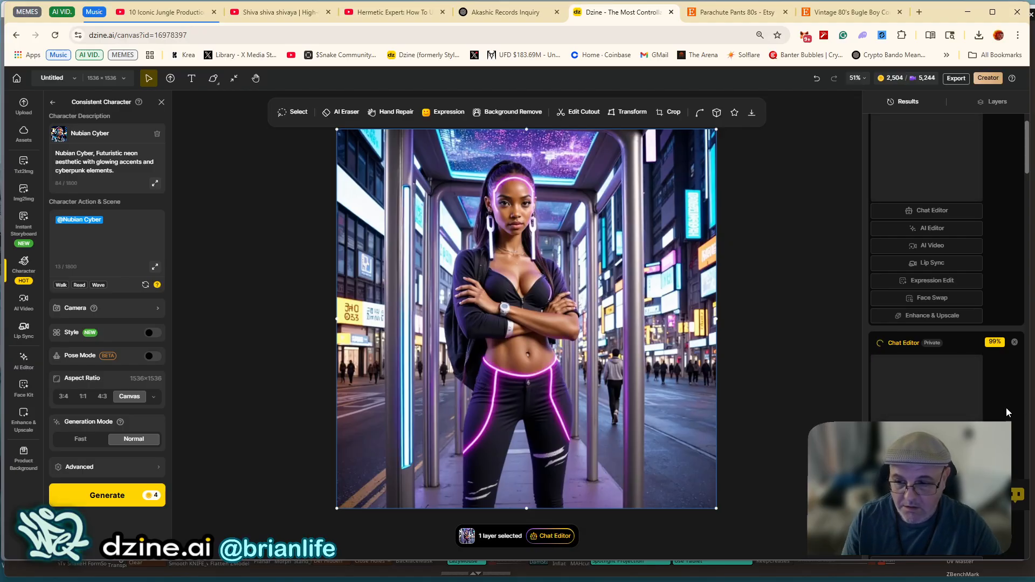
{"action": "scroll", "coordinate": [1004, 402], "scroll_direction": "down", "scroll_amount": 5}
{"action": "mouse_move", "coordinate": [1004, 405]}
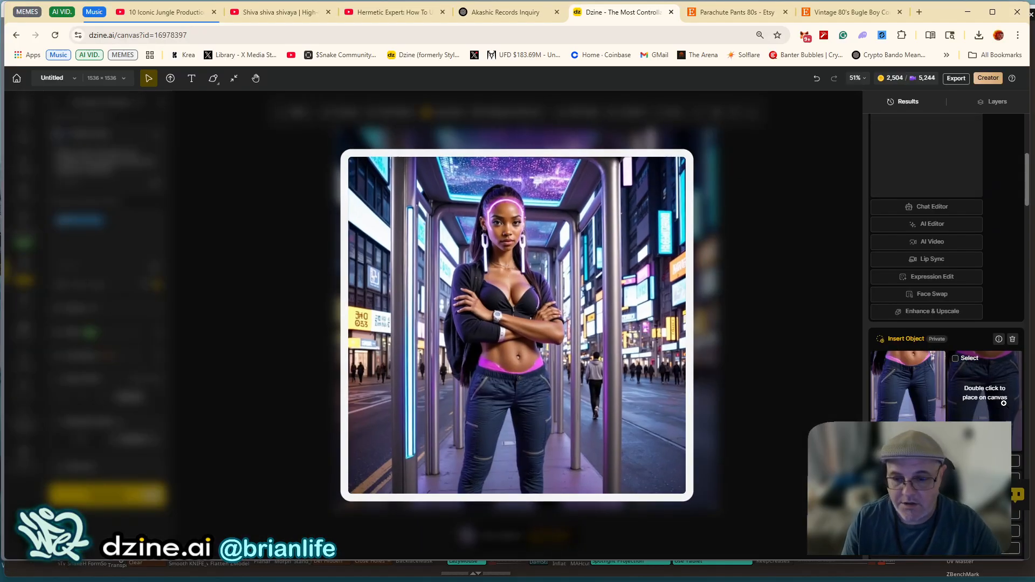
{"action": "scroll", "coordinate": [1003, 406], "scroll_direction": "up", "scroll_amount": 4}
{"action": "scroll", "coordinate": [1004, 406], "scroll_direction": "down", "scroll_amount": 5}
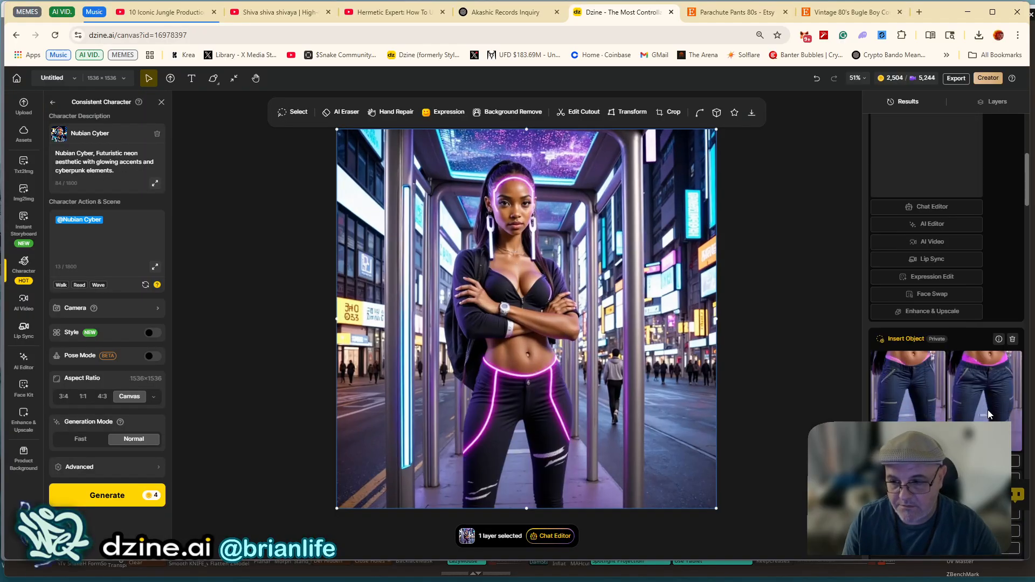
Preview the pants variations in the earlier Local Edit results.
{"action": "scroll", "coordinate": [1003, 405], "scroll_direction": "down", "scroll_amount": 5}
{"action": "scroll", "coordinate": [1004, 405], "scroll_direction": "down", "scroll_amount": 5}
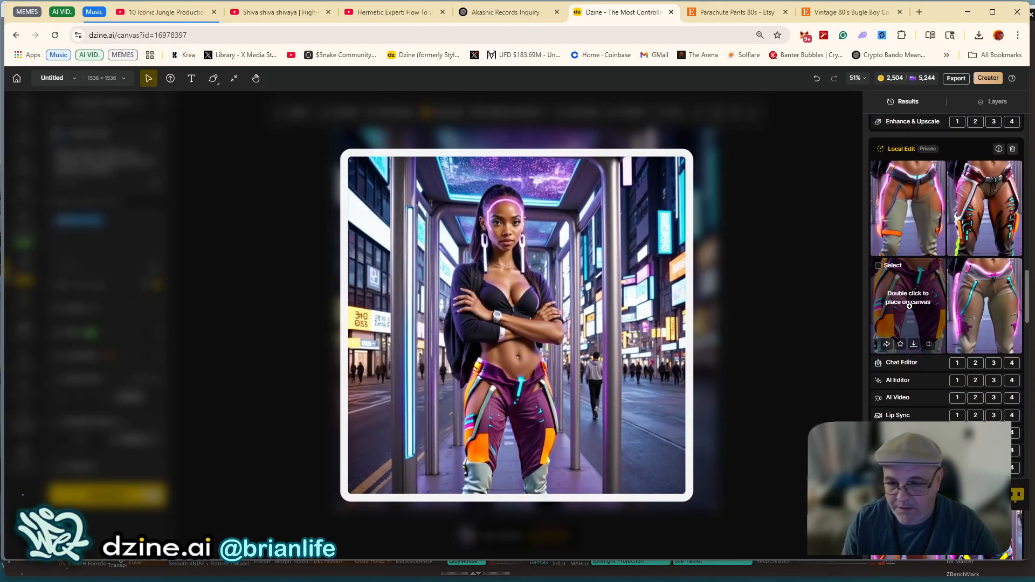
{"action": "mouse_move", "coordinate": [970, 314]}
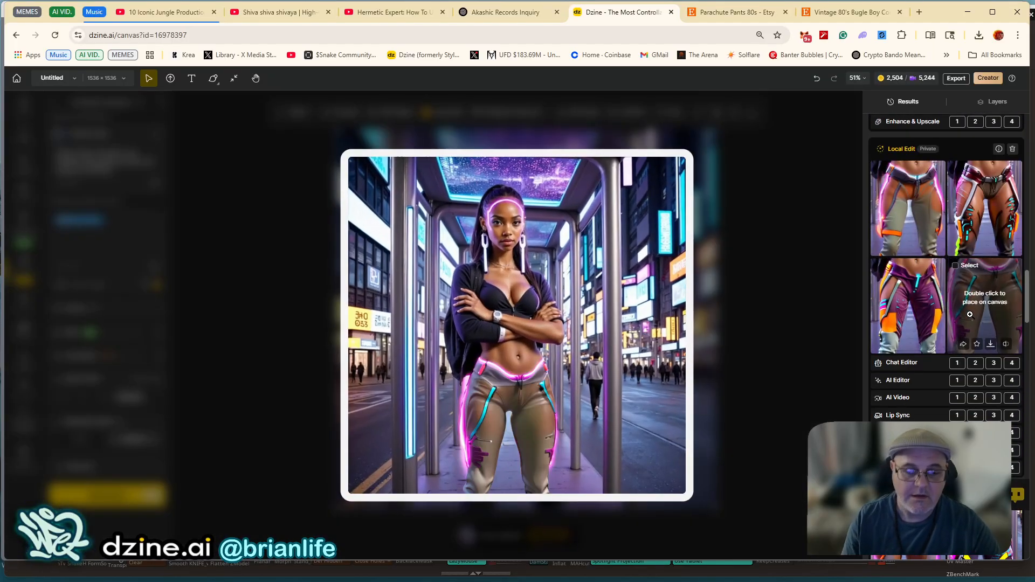
{"action": "mouse_move", "coordinate": [980, 236]}
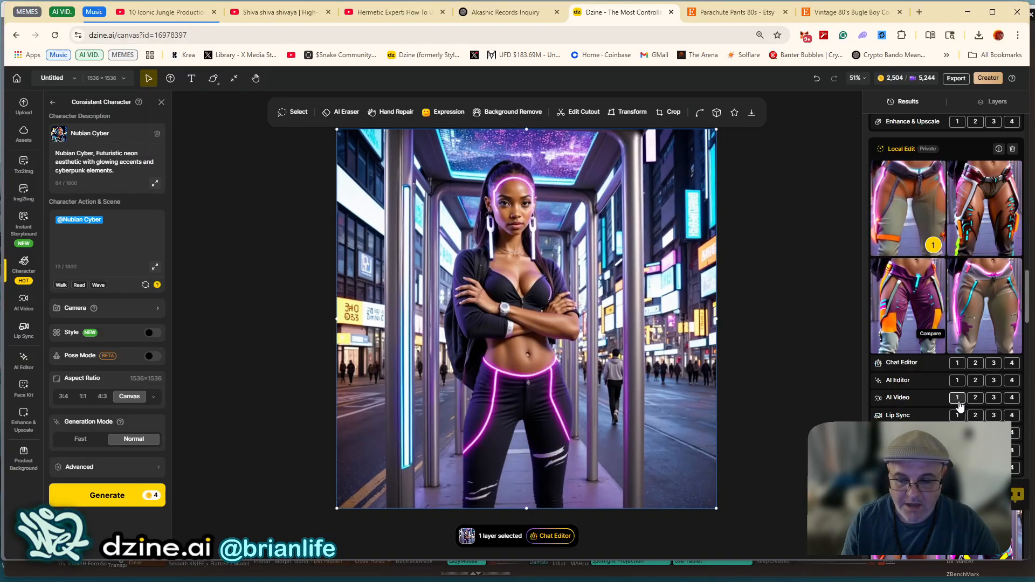
{"action": "scroll", "coordinate": [949, 405], "scroll_direction": "down", "scroll_amount": 3}
{"action": "mouse_move", "coordinate": [920, 398]}
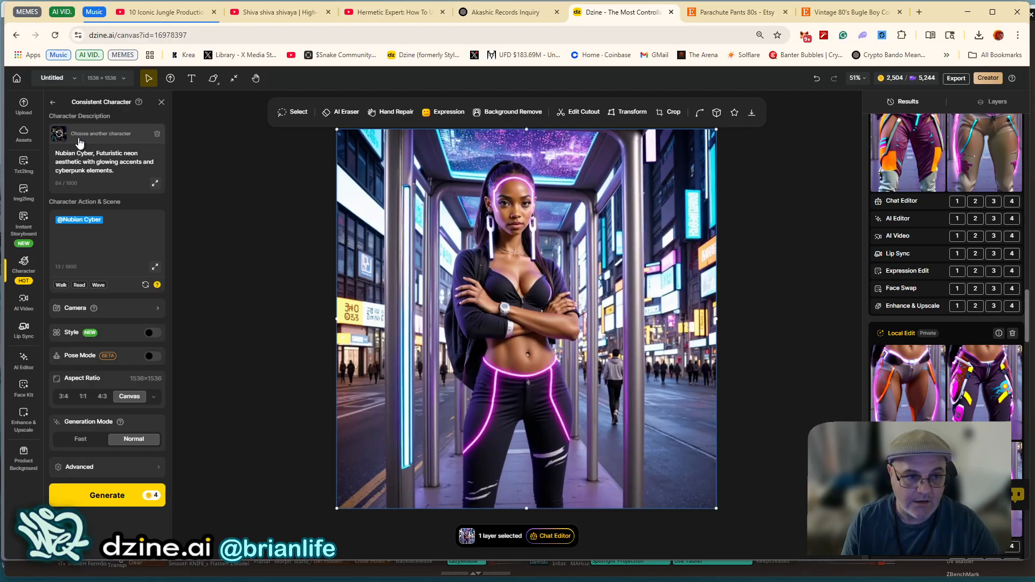
Open Image-to-Image and look through the older results for the Consistent Character images made with different poses.
{"action": "left_click", "coordinate": [18, 196]}
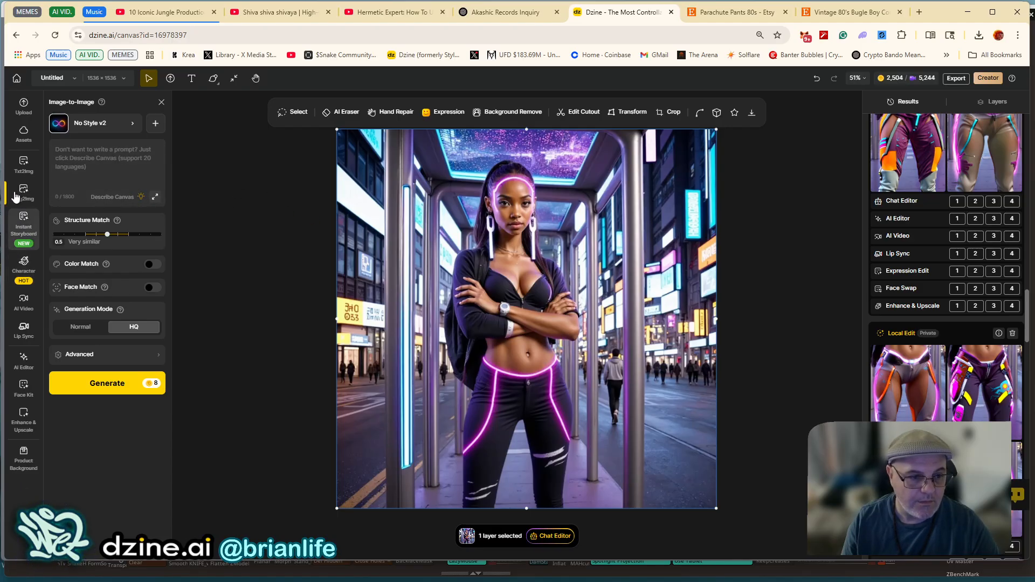
{"action": "scroll", "coordinate": [941, 215], "scroll_direction": "up", "scroll_amount": 3}
{"action": "scroll", "coordinate": [939, 275], "scroll_direction": "up", "scroll_amount": 15}
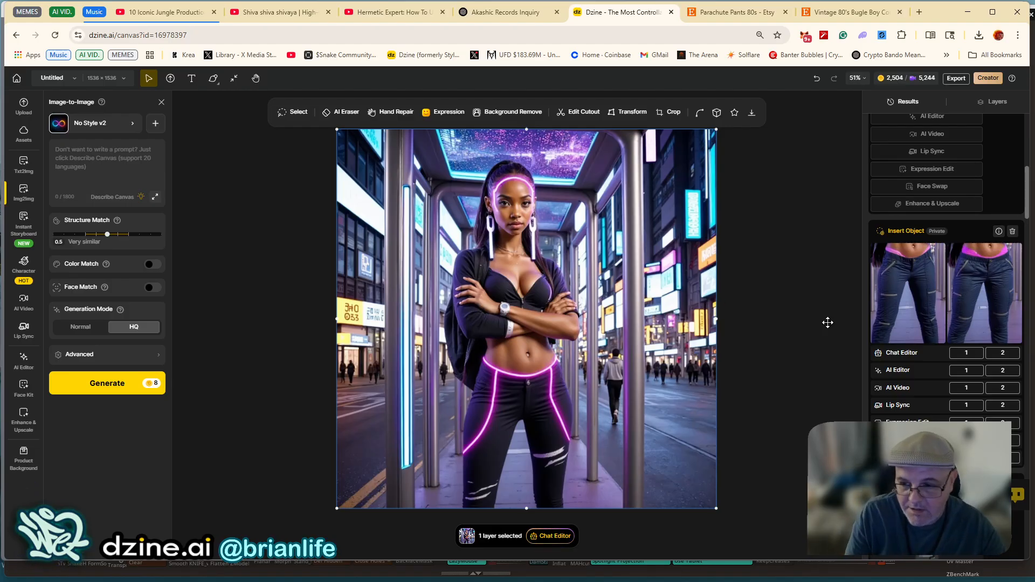
{"action": "scroll", "coordinate": [950, 324], "scroll_direction": "down", "scroll_amount": 8}
{"action": "scroll", "coordinate": [944, 399], "scroll_direction": "down", "scroll_amount": 10}
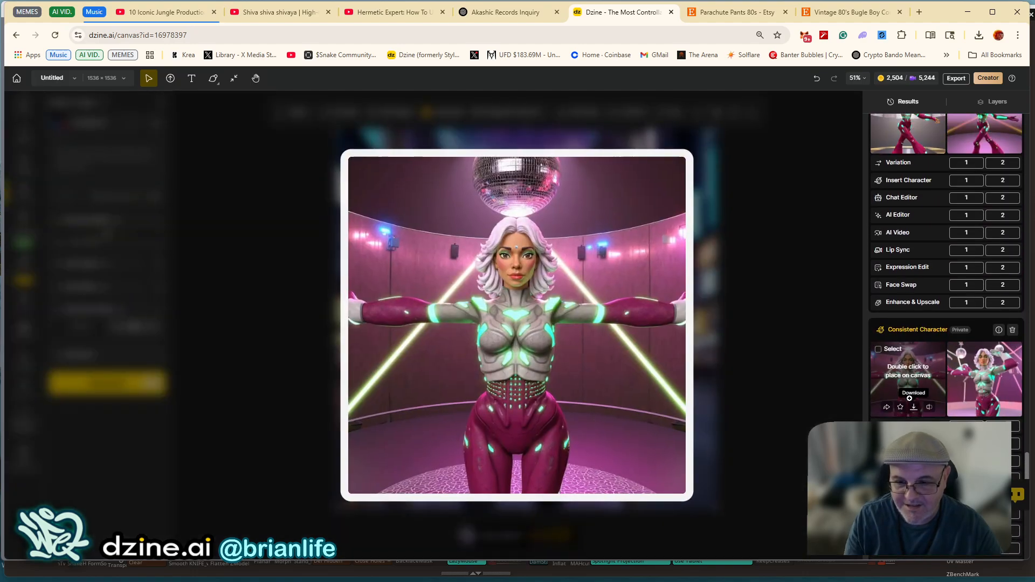
{"action": "mouse_move", "coordinate": [968, 389]}
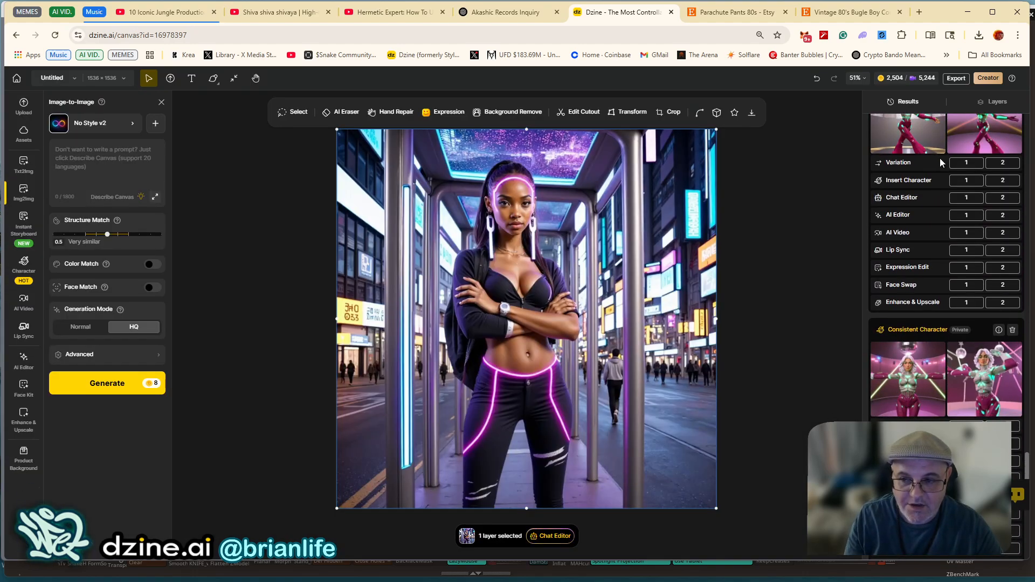
{"action": "scroll", "coordinate": [939, 157], "scroll_direction": "down", "scroll_amount": 2}
{"action": "mouse_move", "coordinate": [914, 262]}
{"action": "mouse_move", "coordinate": [968, 265]}
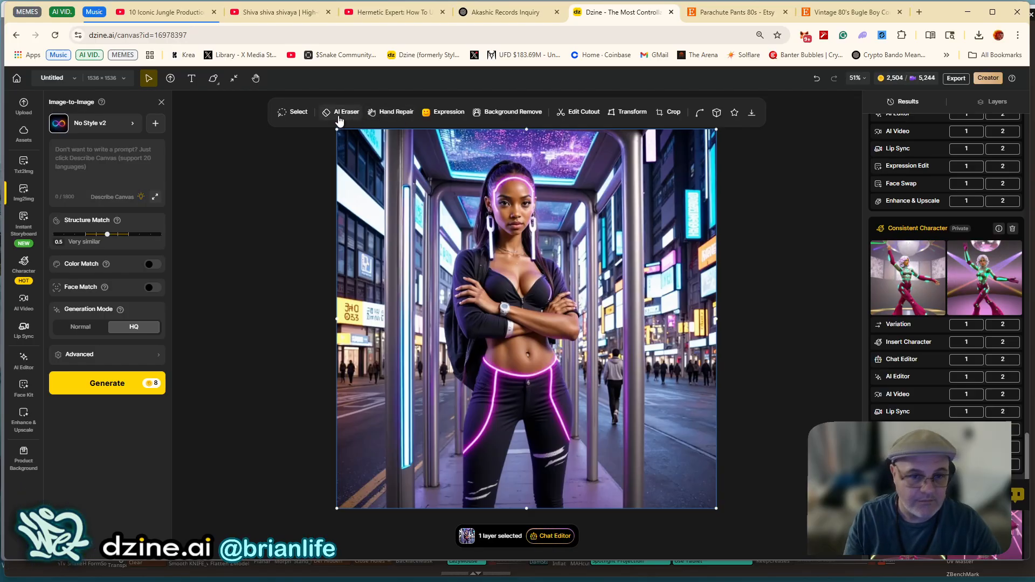
Open Expression Edit for the selected layer and set the character's horizontal eye gaze to -30.
{"action": "left_click", "coordinate": [442, 115]}
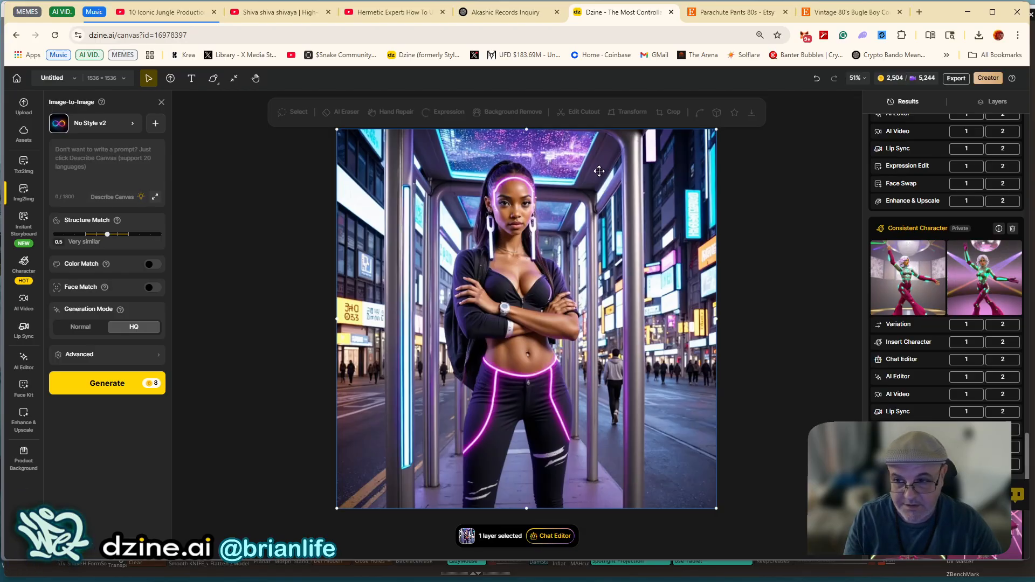
{"action": "left_click", "coordinate": [425, 112]}
{"action": "scroll", "coordinate": [509, 248], "scroll_direction": "up", "scroll_amount": 3}
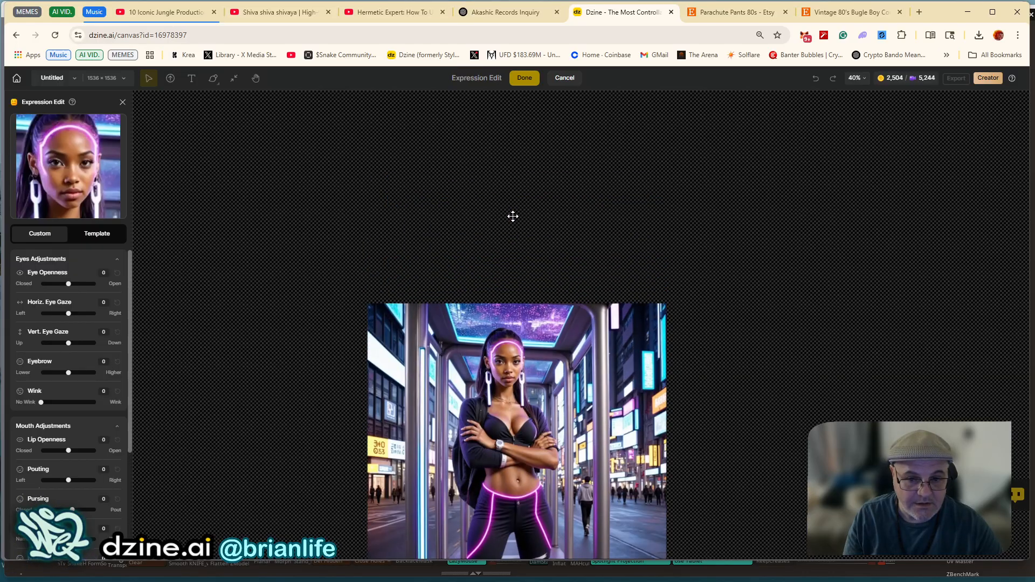
{"action": "scroll", "coordinate": [524, 361], "scroll_direction": "up", "scroll_amount": 3}
{"action": "scroll", "coordinate": [523, 371], "scroll_direction": "up", "scroll_amount": 3}
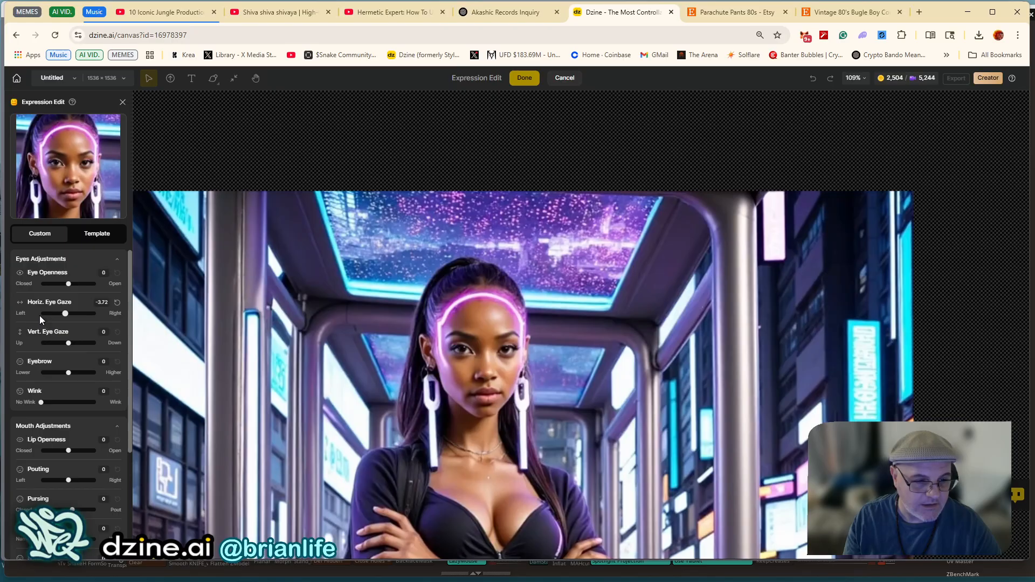
{"action": "left_click_drag", "start_coordinate": [40, 315], "coordinate": [34, 315]}
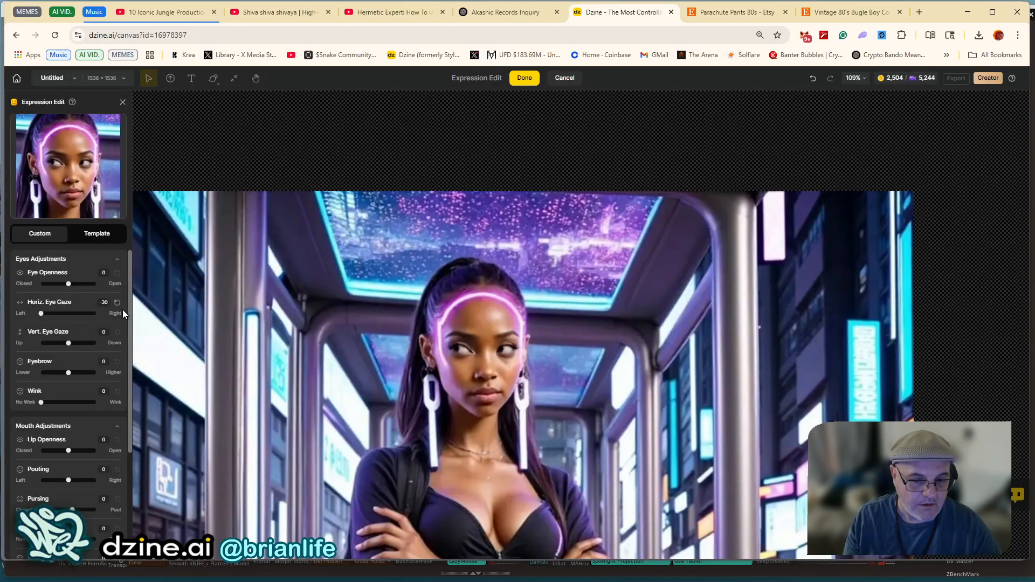
Set the character's smile to 0.51 in the mouth adjustments.
{"action": "scroll", "coordinate": [259, 336], "scroll_direction": "down", "scroll_amount": 1}
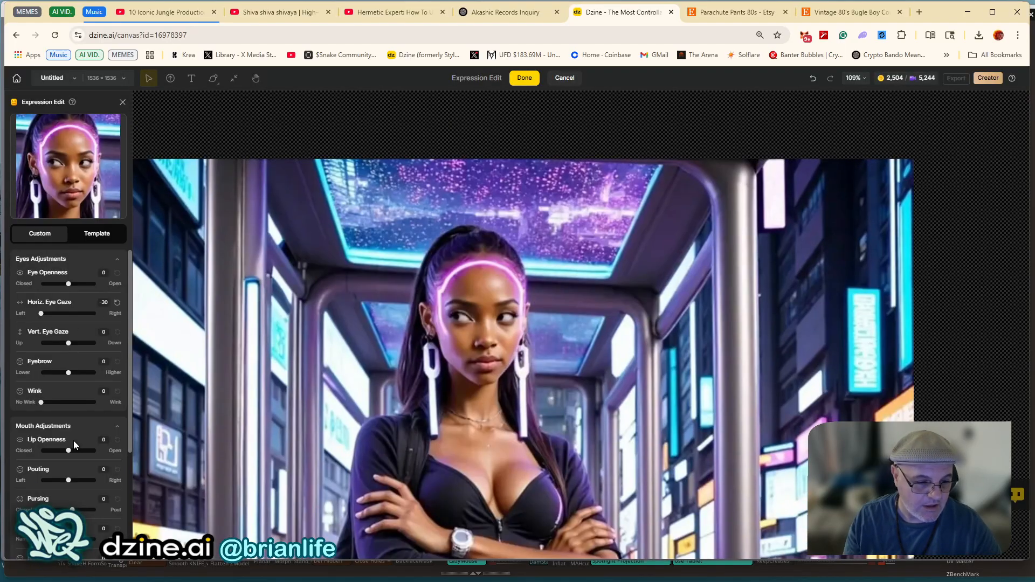
{"action": "scroll", "coordinate": [70, 447], "scroll_direction": "down", "scroll_amount": 4}
{"action": "left_click", "coordinate": [57, 464]}
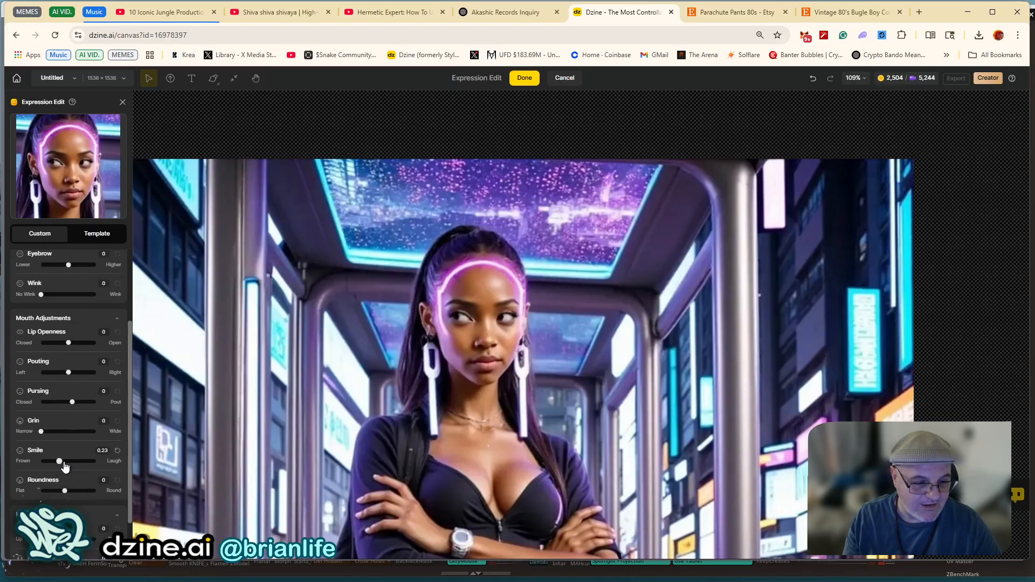
{"action": "left_click_drag", "start_coordinate": [64, 462], "coordinate": [69, 461]}
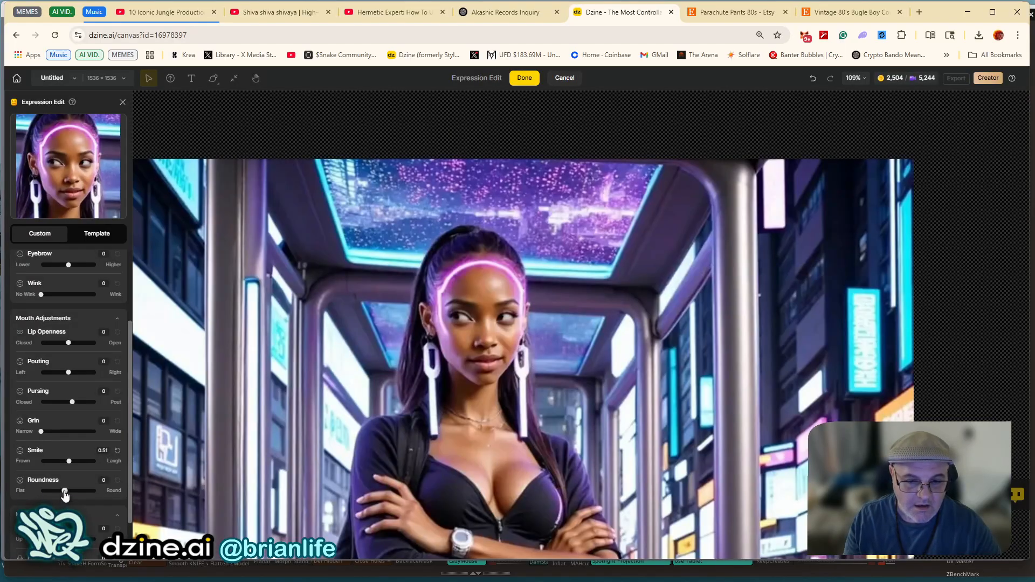
{"action": "scroll", "coordinate": [64, 477], "scroll_direction": "down", "scroll_amount": 2}
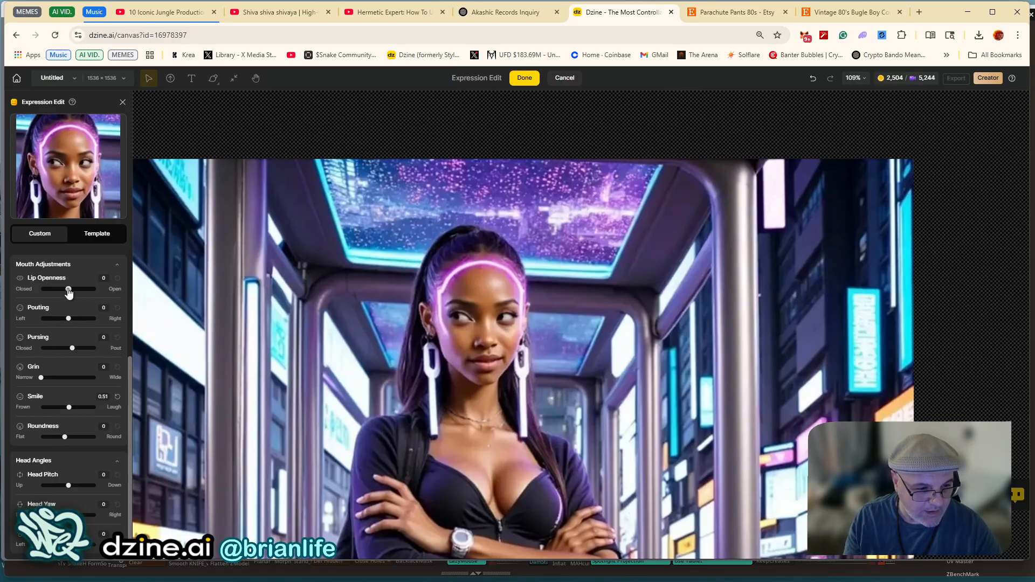
Set the character's lip openness to 0.33 and her head pitch to 0.38.
{"action": "left_click_drag", "start_coordinate": [68, 291], "coordinate": [92, 289]}
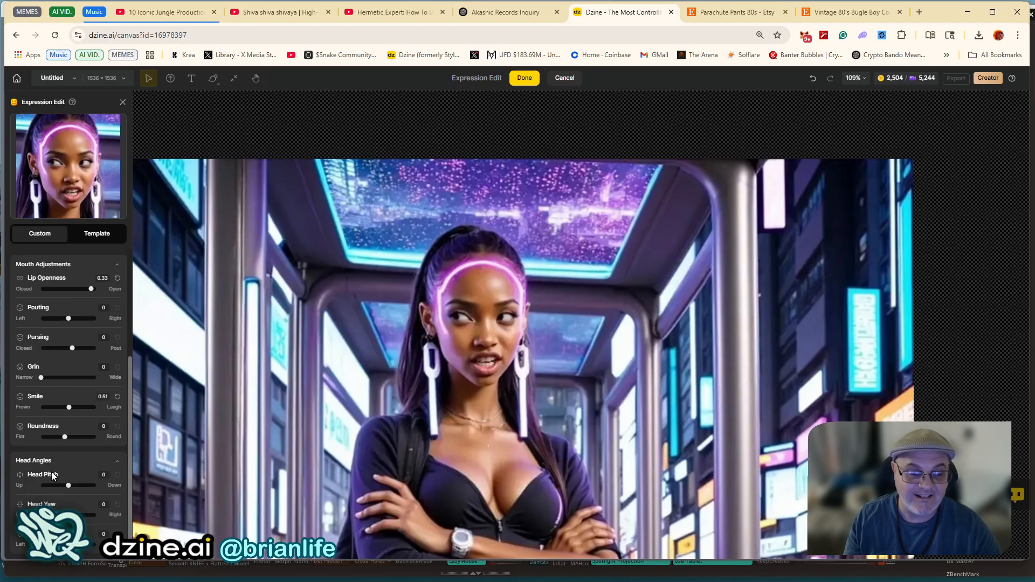
{"action": "left_click_drag", "start_coordinate": [69, 487], "coordinate": [94, 485]}
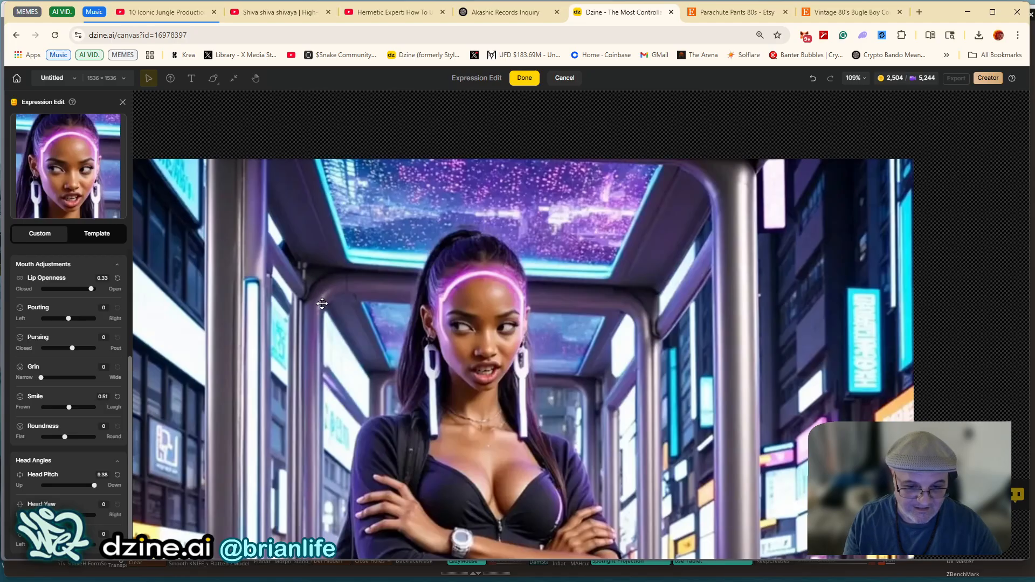
{"action": "scroll", "coordinate": [356, 315], "scroll_direction": "down", "scroll_amount": 3}
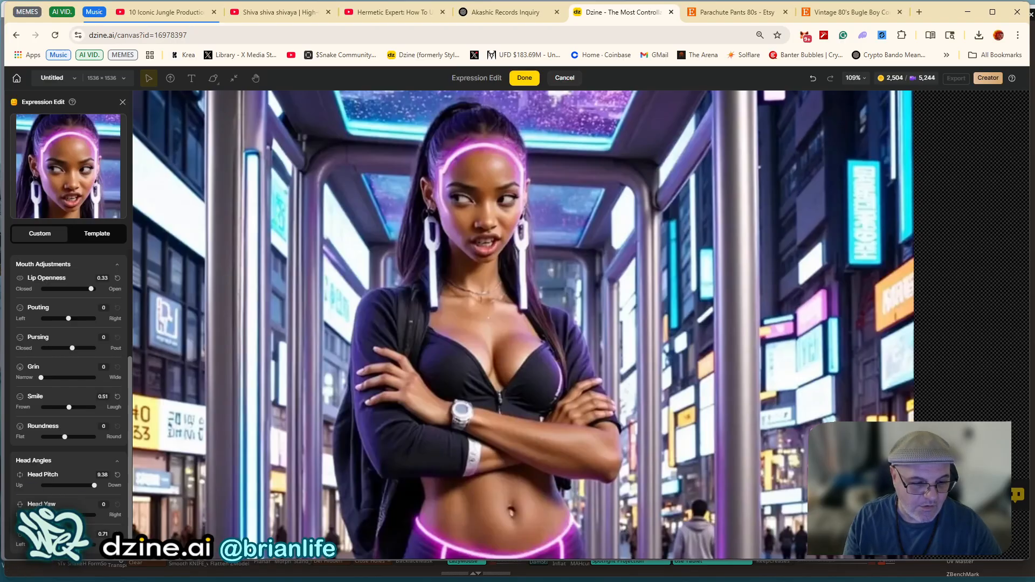
Set the character's sideways head tilt to -10 and inspect the edited face and full figure.
{"action": "left_click_drag", "start_coordinate": [42, 544], "coordinate": [40, 544]}
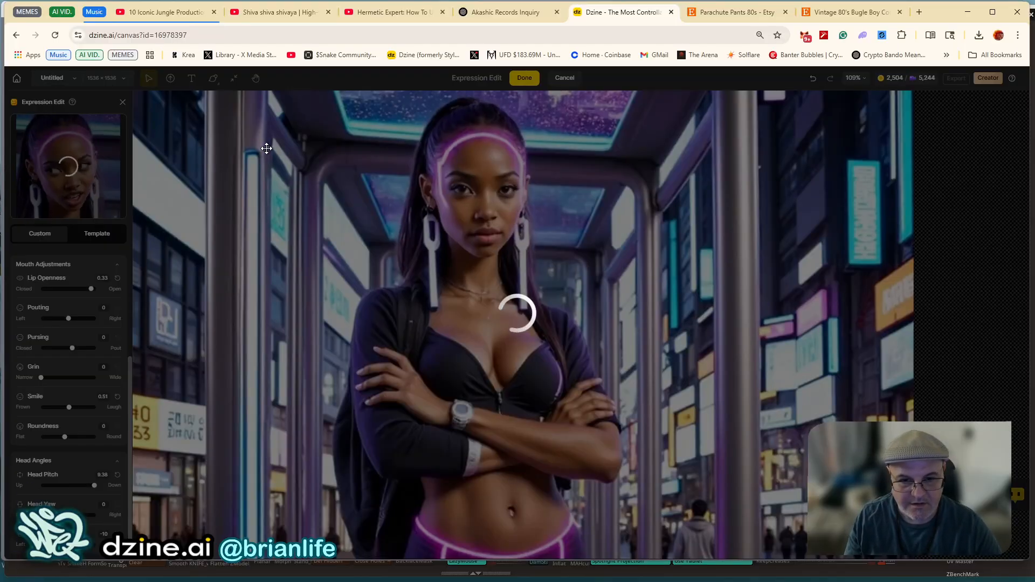
{"action": "scroll", "coordinate": [278, 213], "scroll_direction": "up", "scroll_amount": 1}
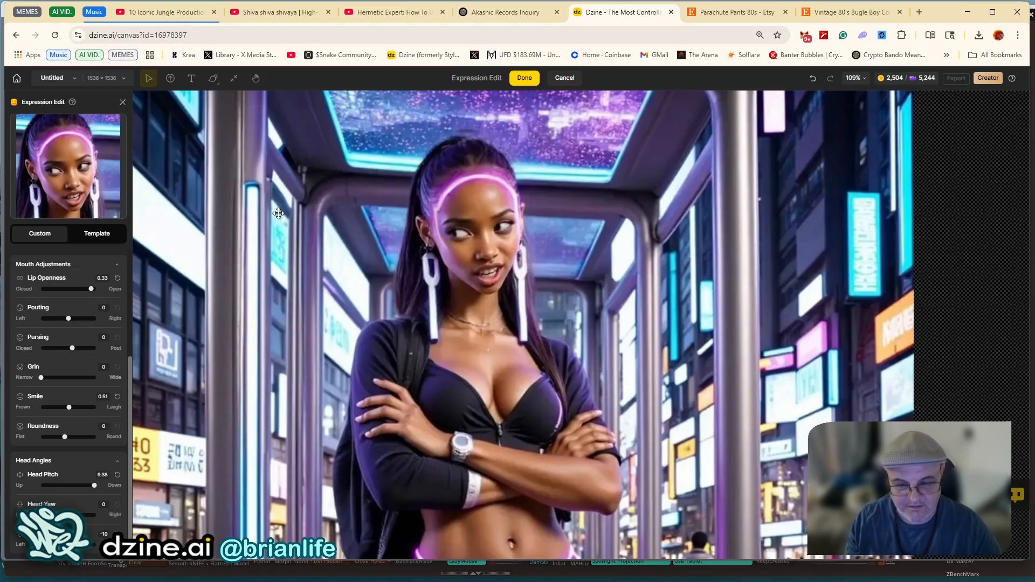
{"action": "scroll", "coordinate": [279, 213], "scroll_direction": "down", "scroll_amount": 5}
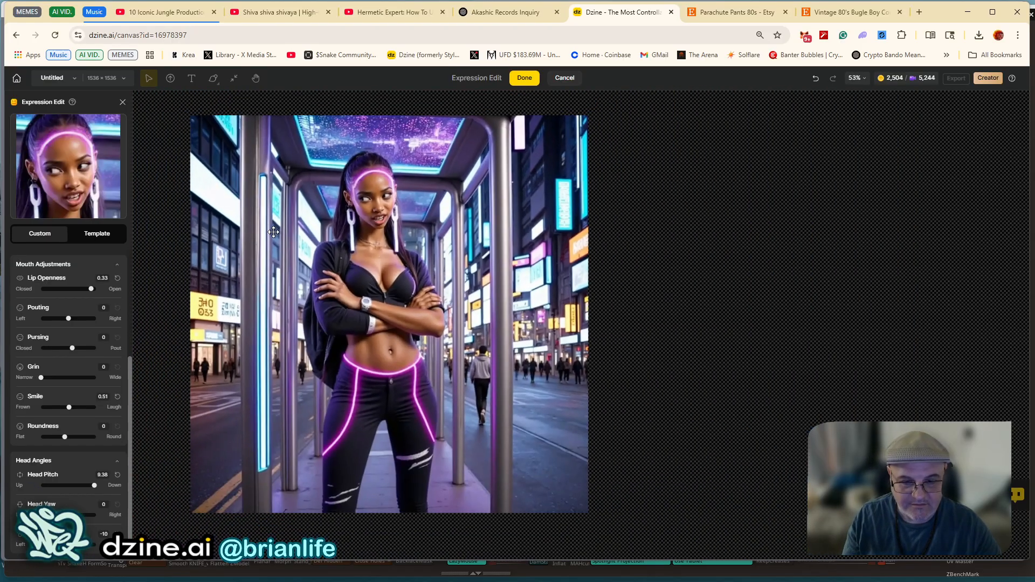
{"action": "scroll", "coordinate": [282, 236], "scroll_direction": "up", "scroll_amount": 3}
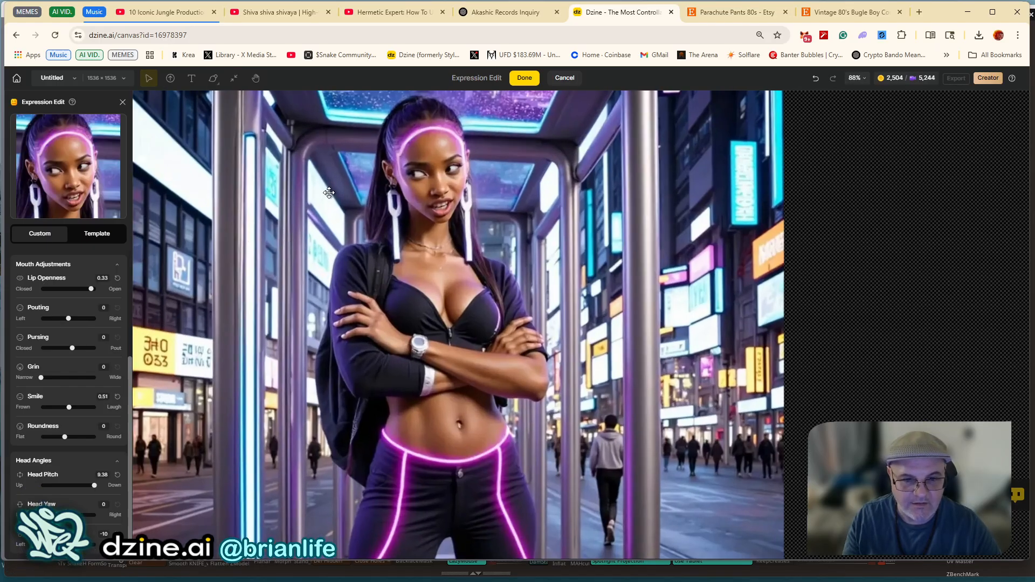
{"action": "left_click_drag", "start_coordinate": [299, 155], "coordinate": [386, 208]}
{"action": "scroll", "coordinate": [323, 177], "scroll_direction": "down", "scroll_amount": 3}
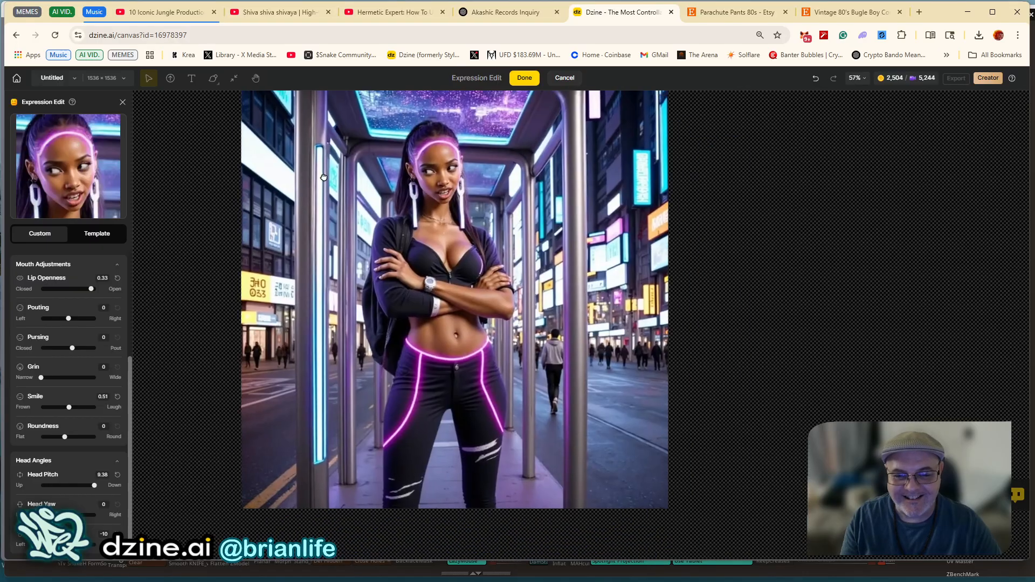
{"action": "left_click_drag", "start_coordinate": [324, 177], "coordinate": [339, 211]}
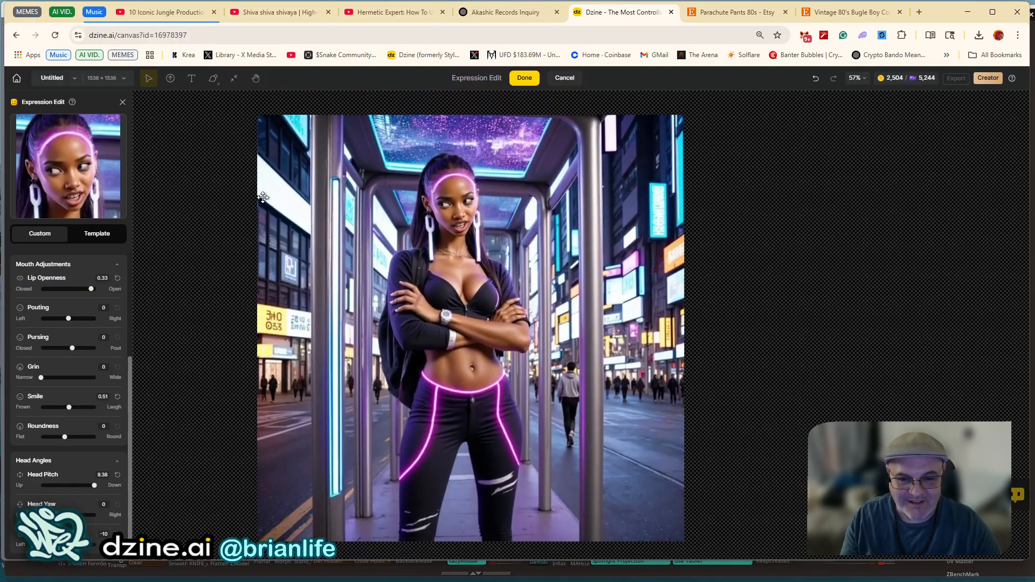
Reset the character's horizontal eye gaze and discard the expression edits.
{"action": "scroll", "coordinate": [49, 264], "scroll_direction": "up", "scroll_amount": 3}
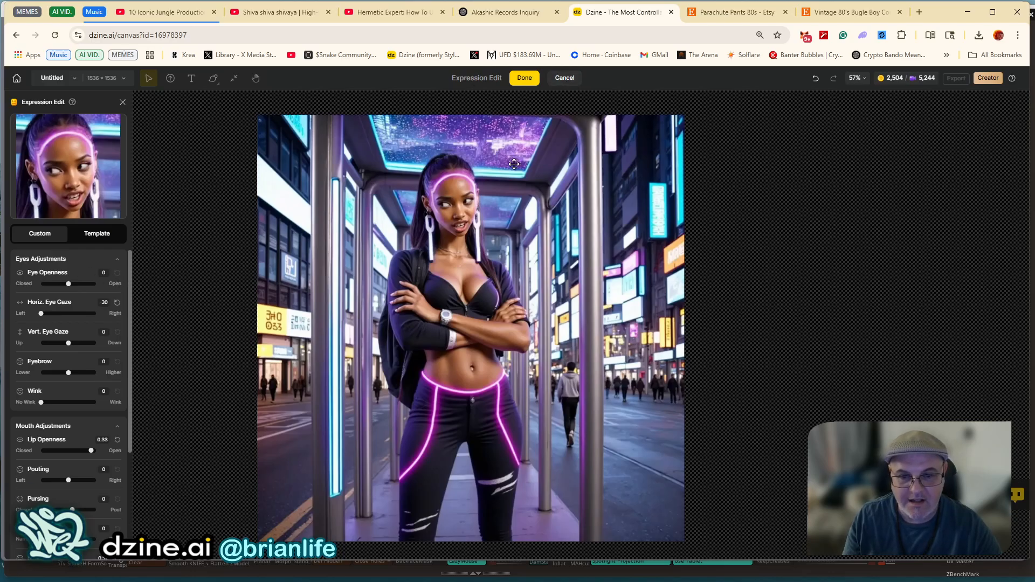
{"action": "left_click", "coordinate": [116, 303]}
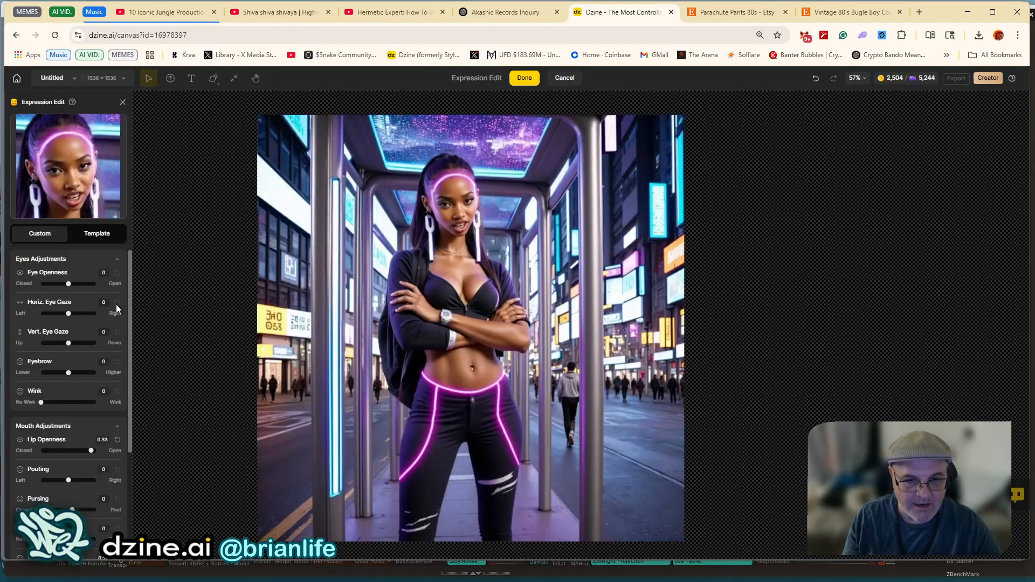
{"action": "left_click", "coordinate": [565, 78]}
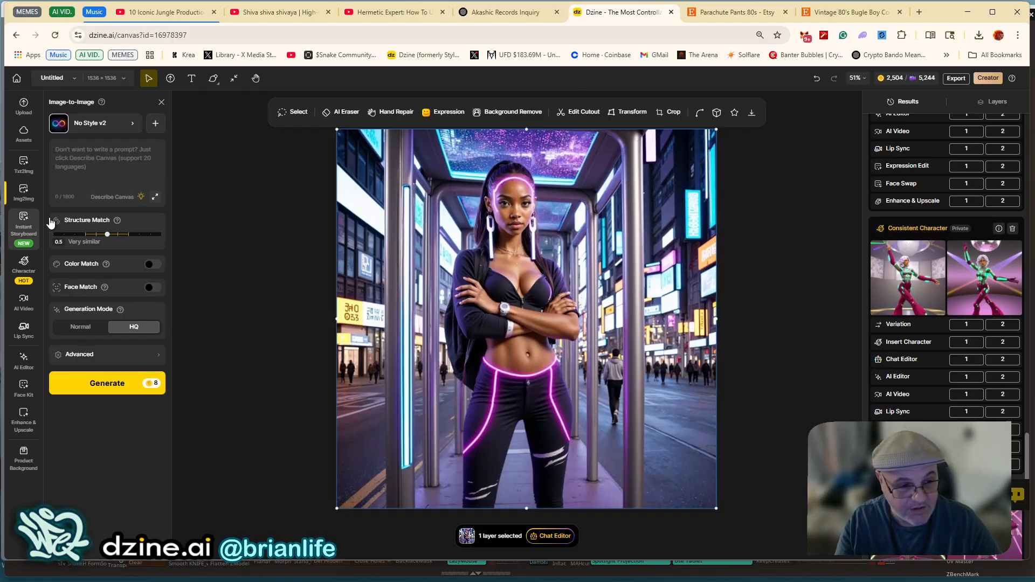
Open the Face Kit tools for the selected layer.
{"action": "left_click", "coordinate": [29, 389]}
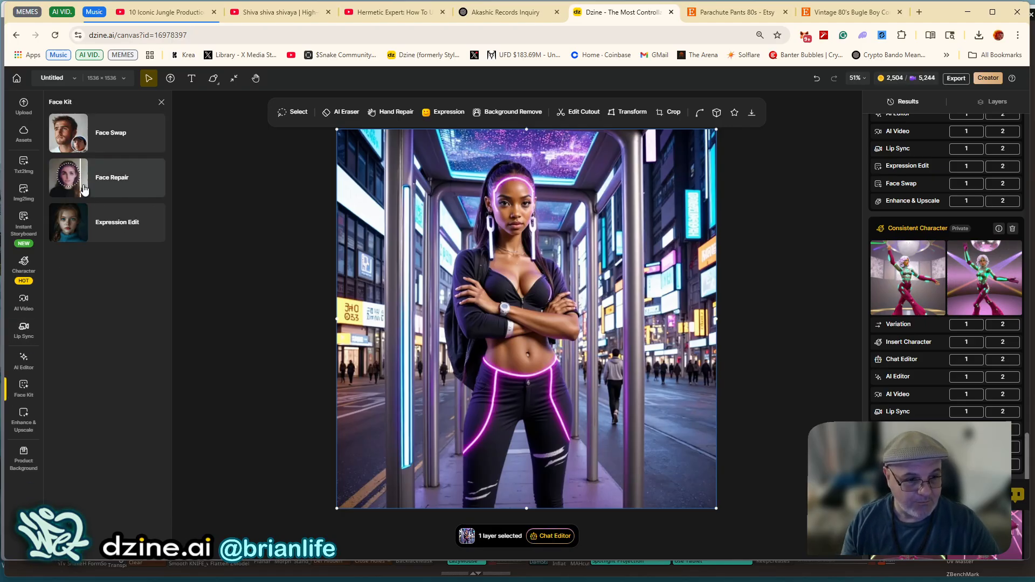